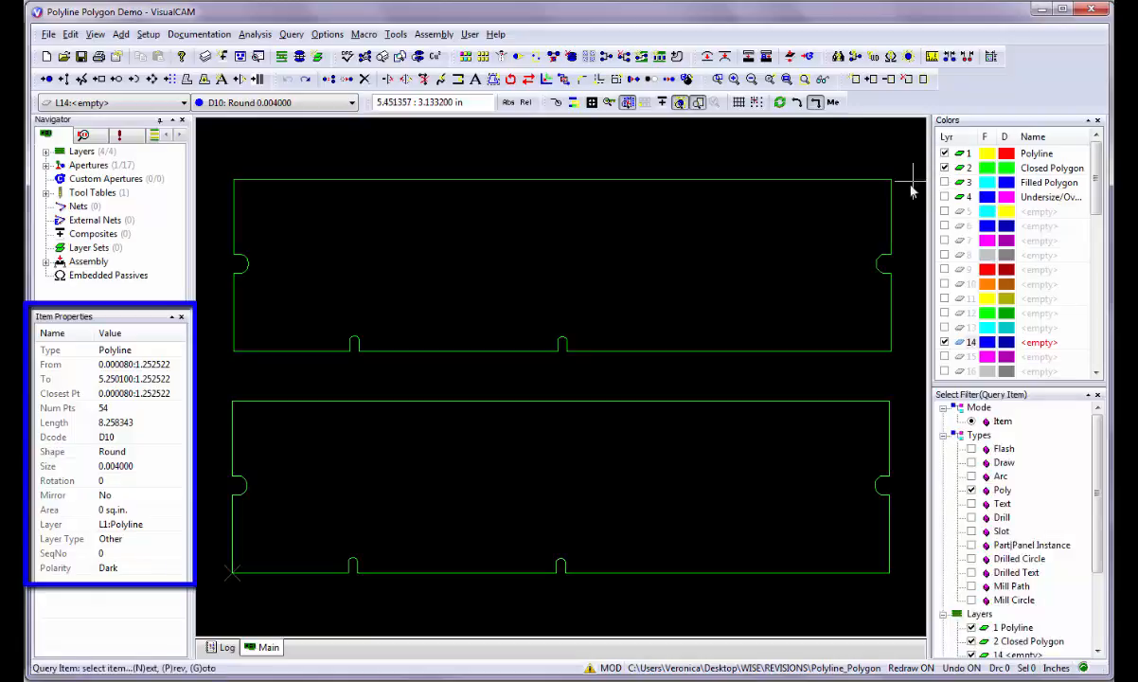
- Query the upper closed polygon, then query the filled polygon with only its layer shown in place of Polyline and Closed Polygon
click(888, 201)
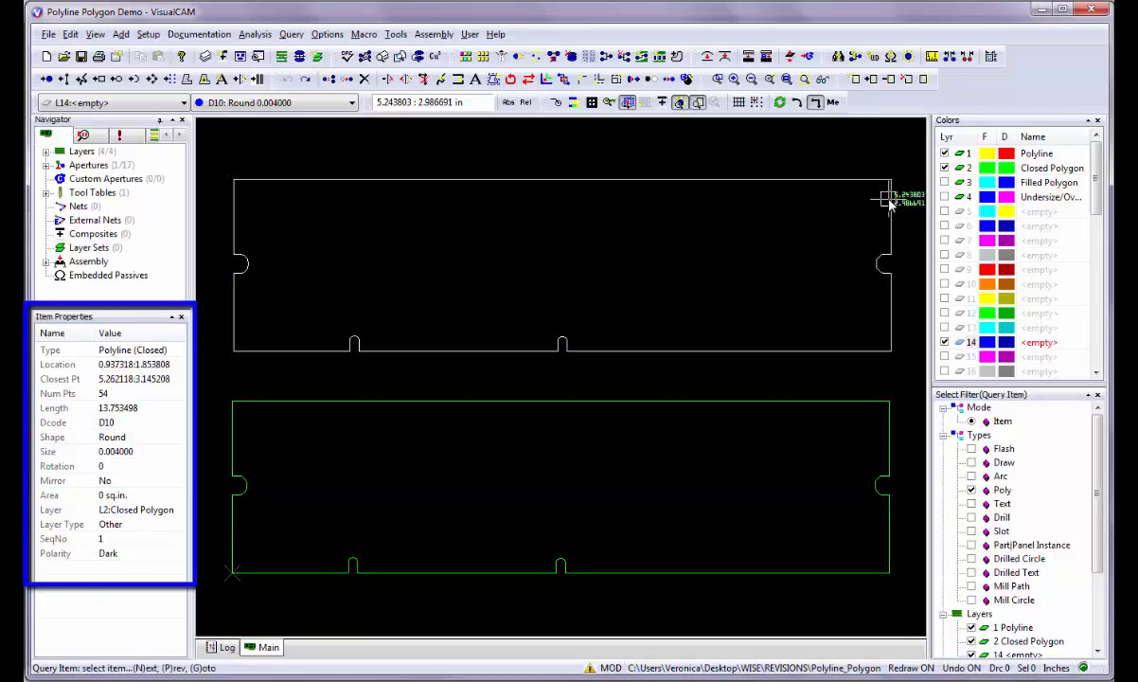
click(944, 153)
click(943, 169)
click(944, 182)
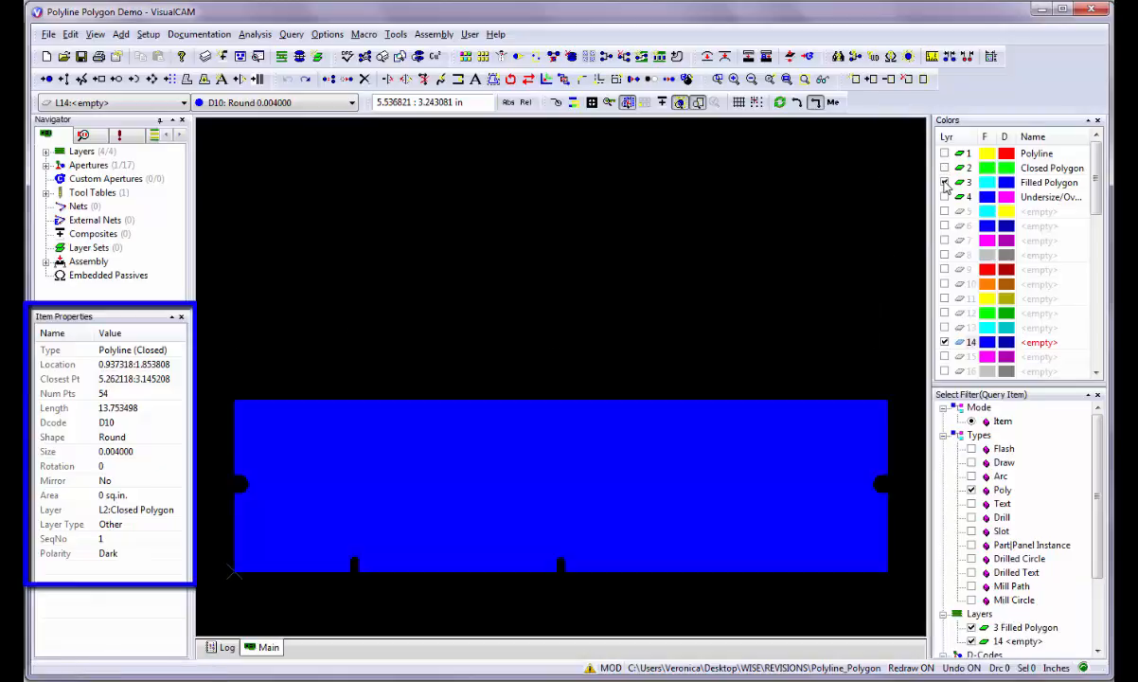
click(554, 465)
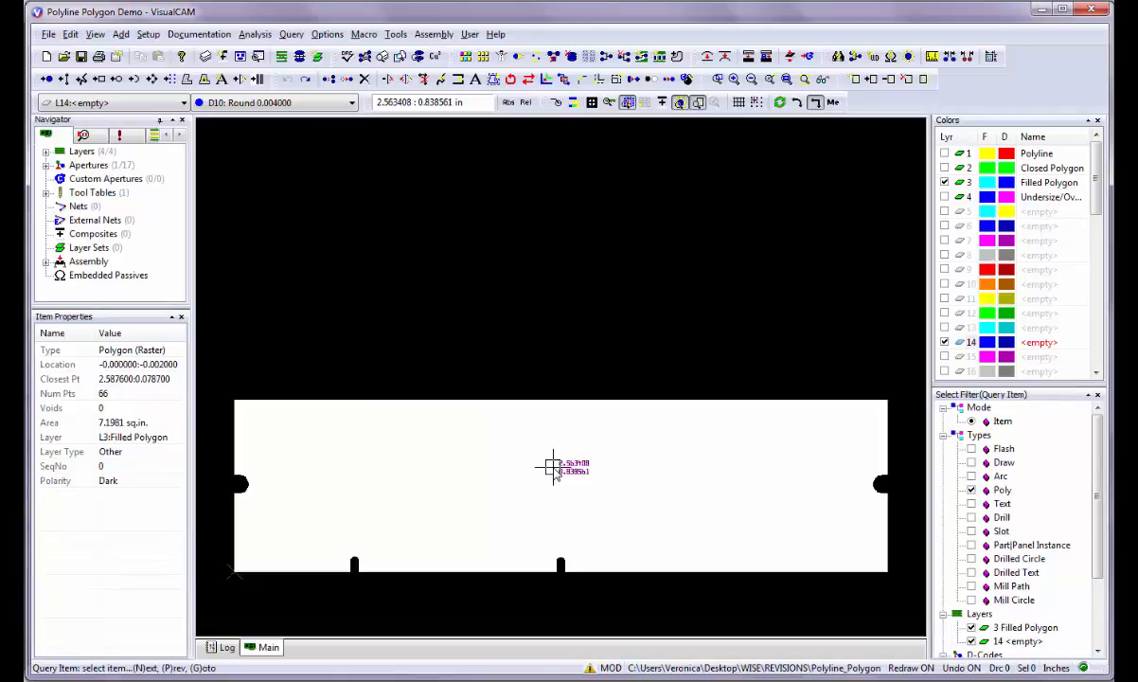
key(Escape)
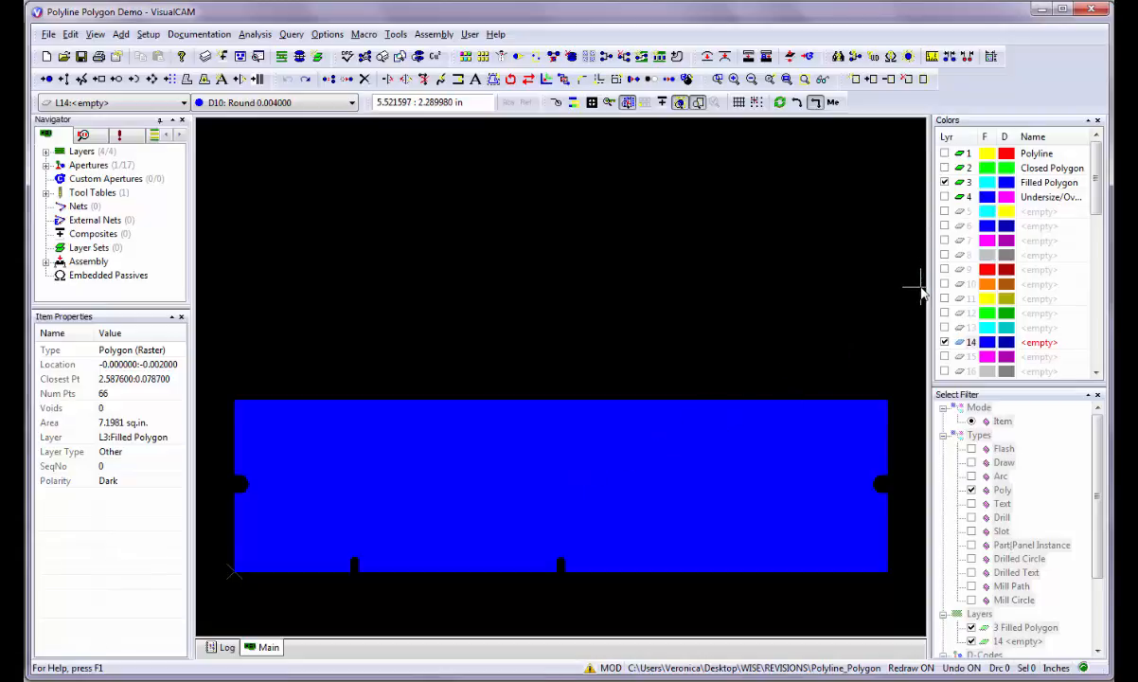
- Make empty layer L5 the active layer and leave it as the only visible layer, hiding Filled Polygon and layer 14
scroll(920, 288, down, 1)
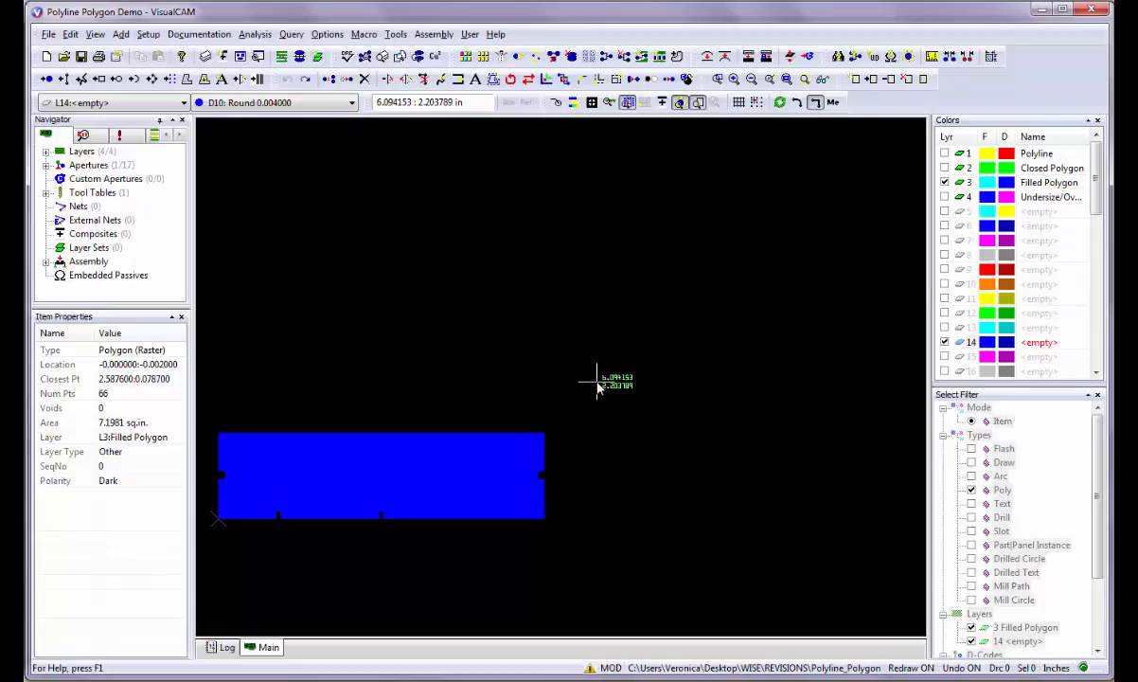
scroll(597, 386, up, 1)
scroll(561, 376, up, 1)
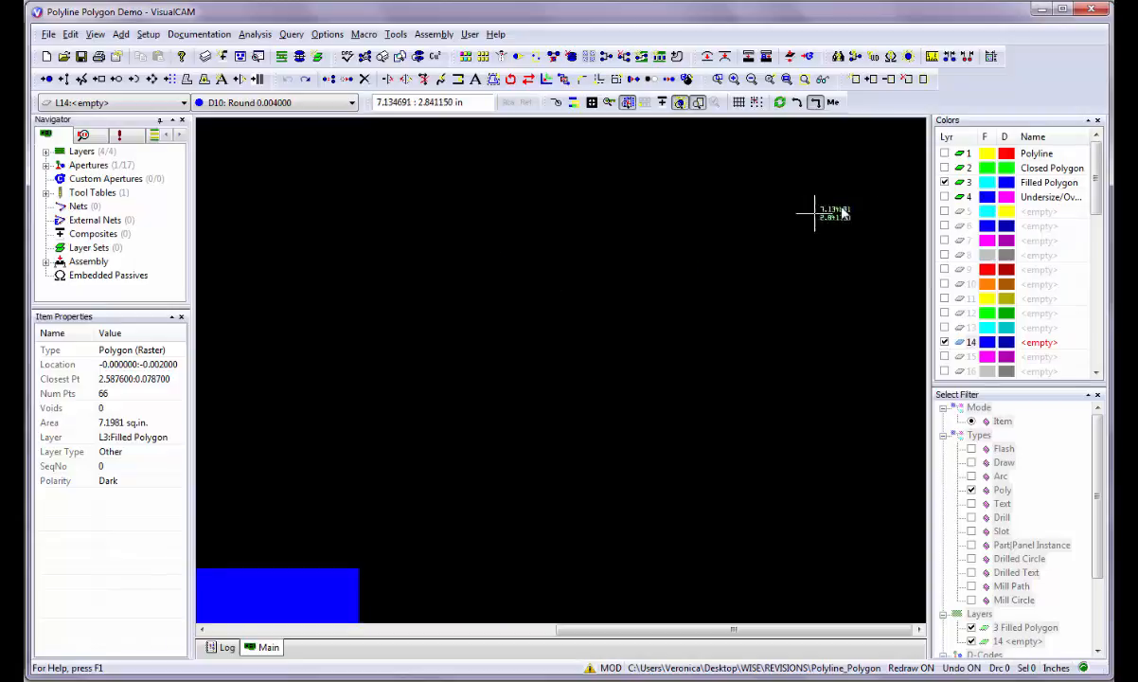
click(944, 181)
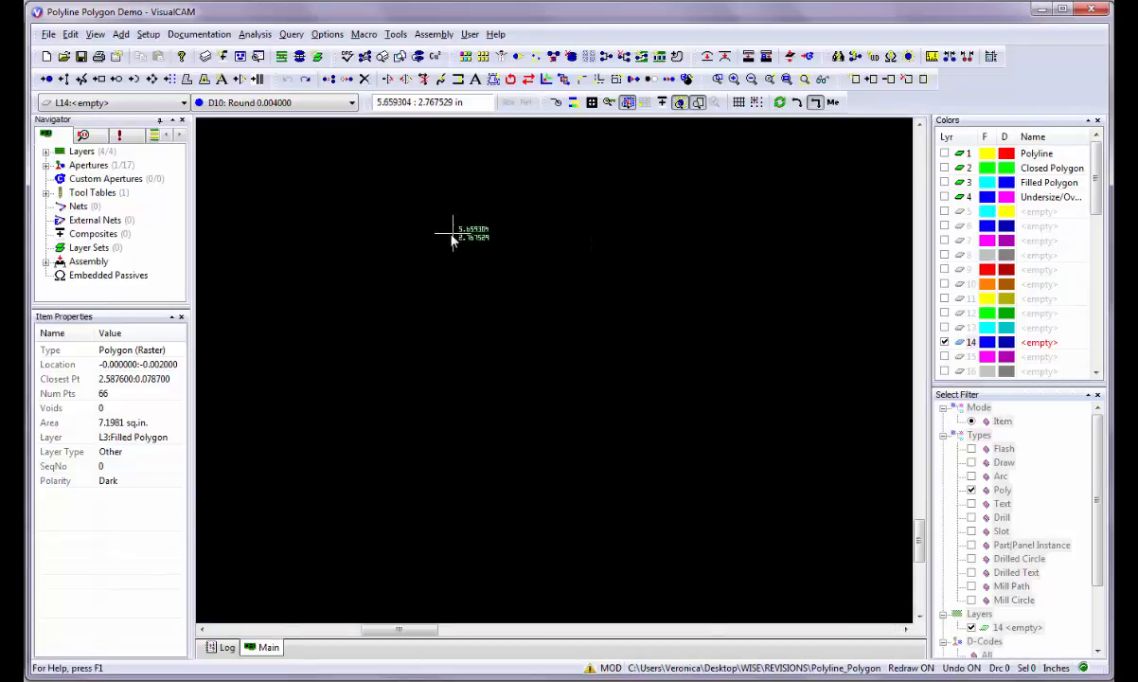
click(183, 103)
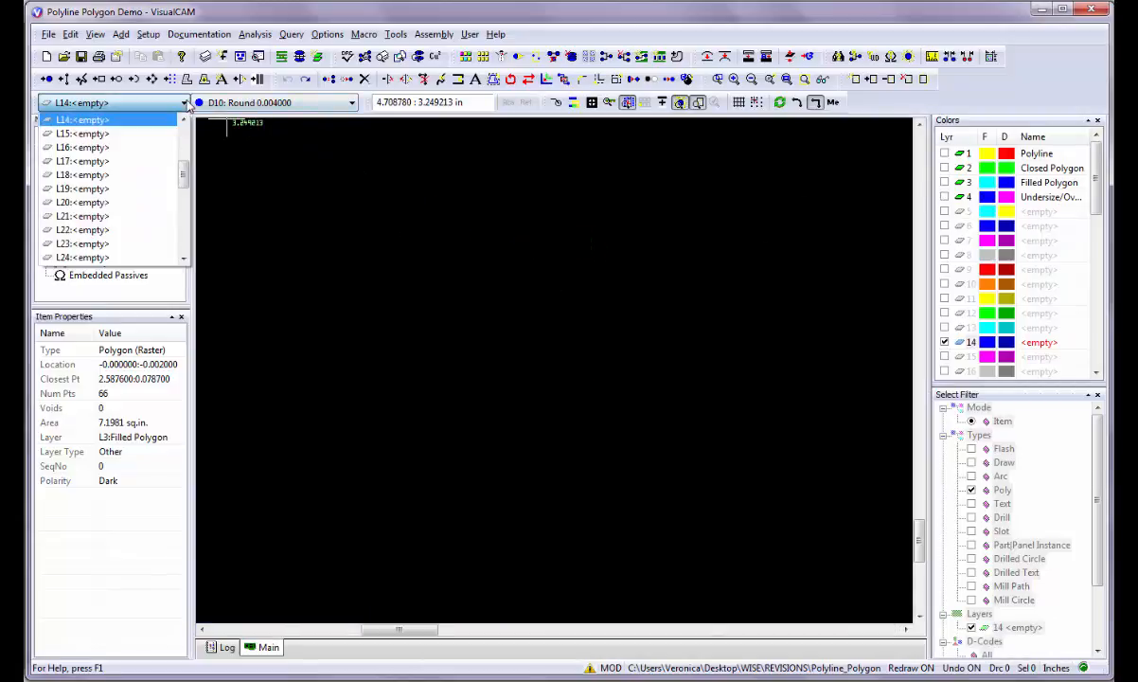
scroll(173, 189, up, 5)
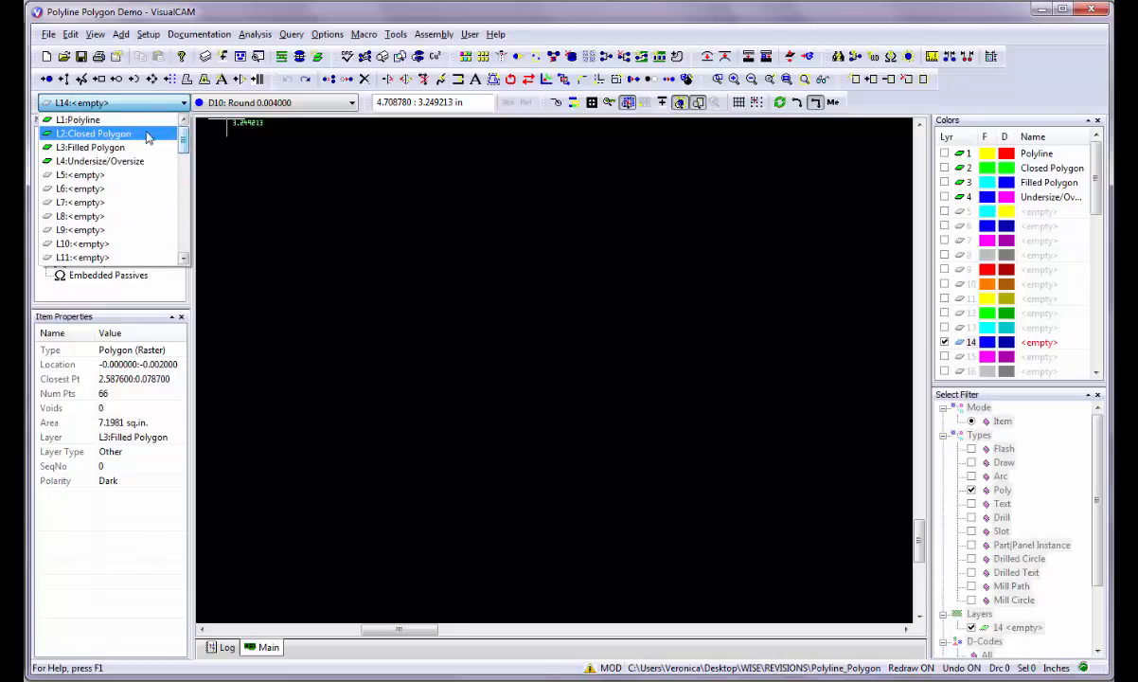
click(124, 175)
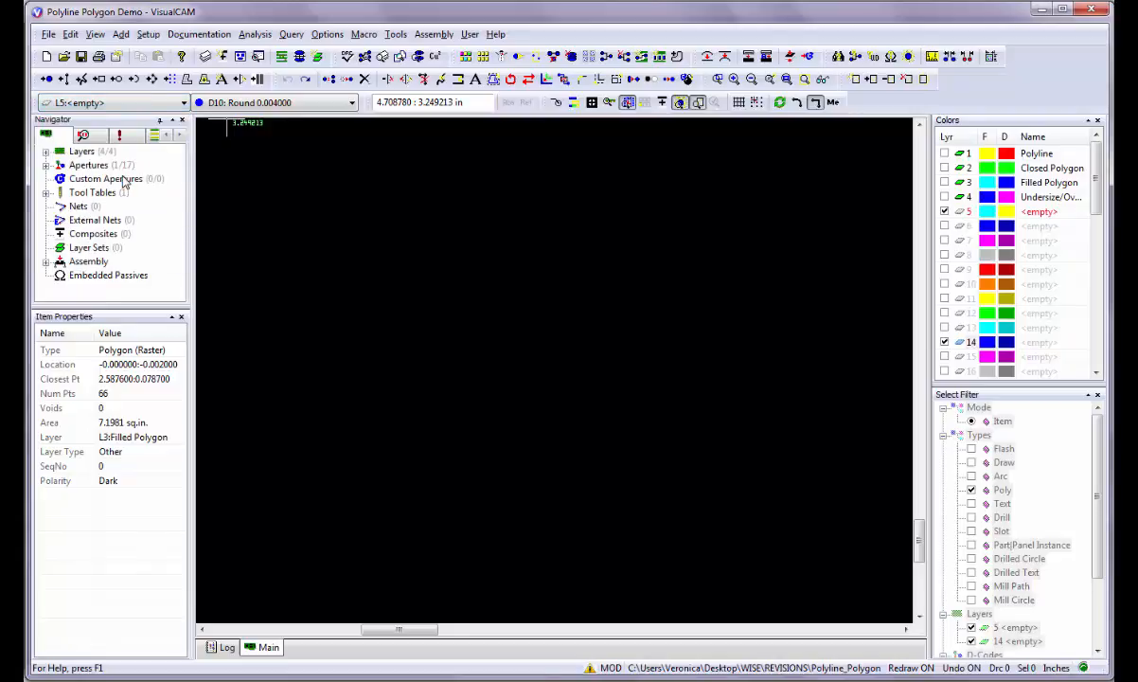
click(944, 341)
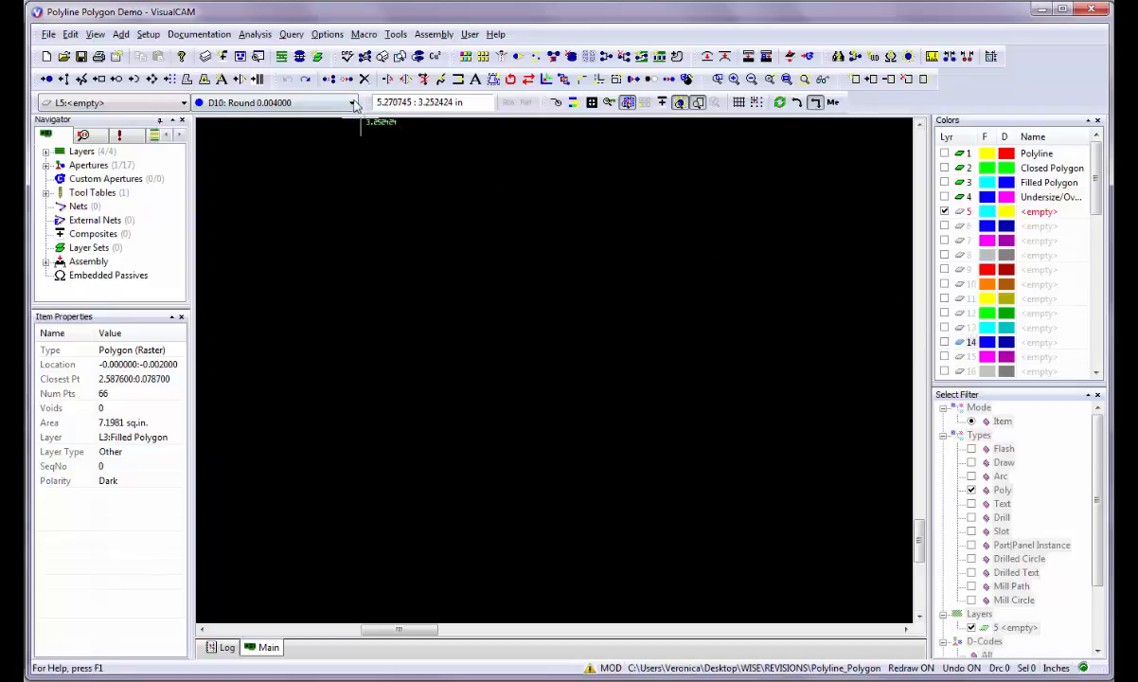
- Choose D10: Round 0.004000 as the current aperture for drawing
click(352, 103)
scroll(355, 173, down, 3)
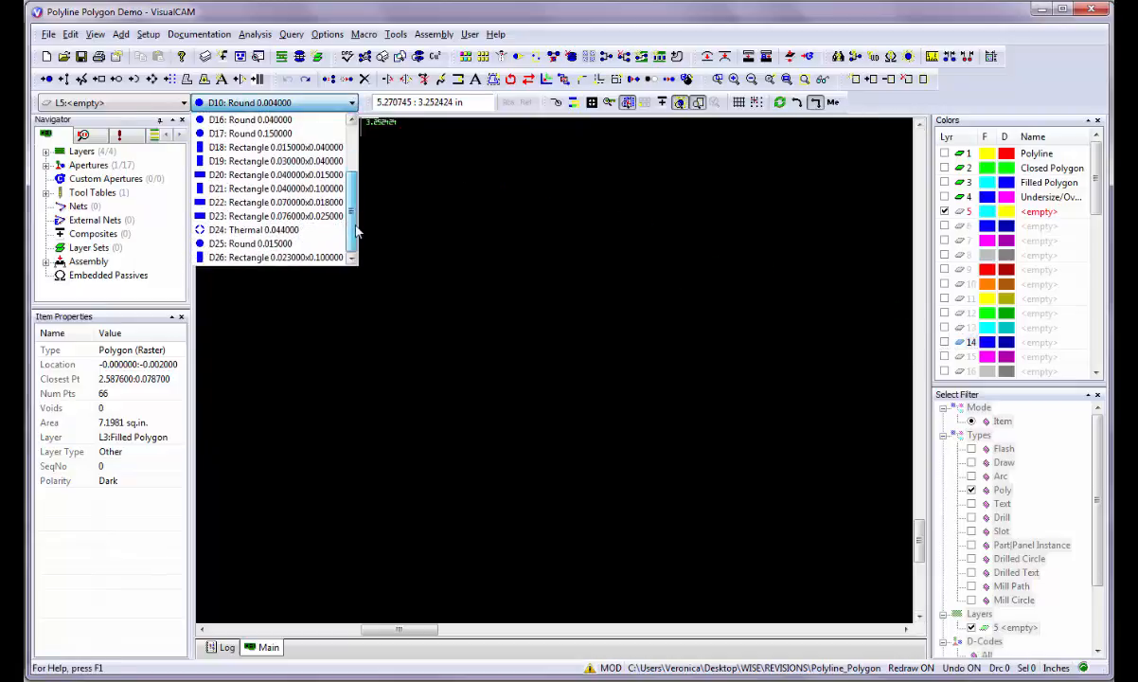
drag(360, 174, 361, 157)
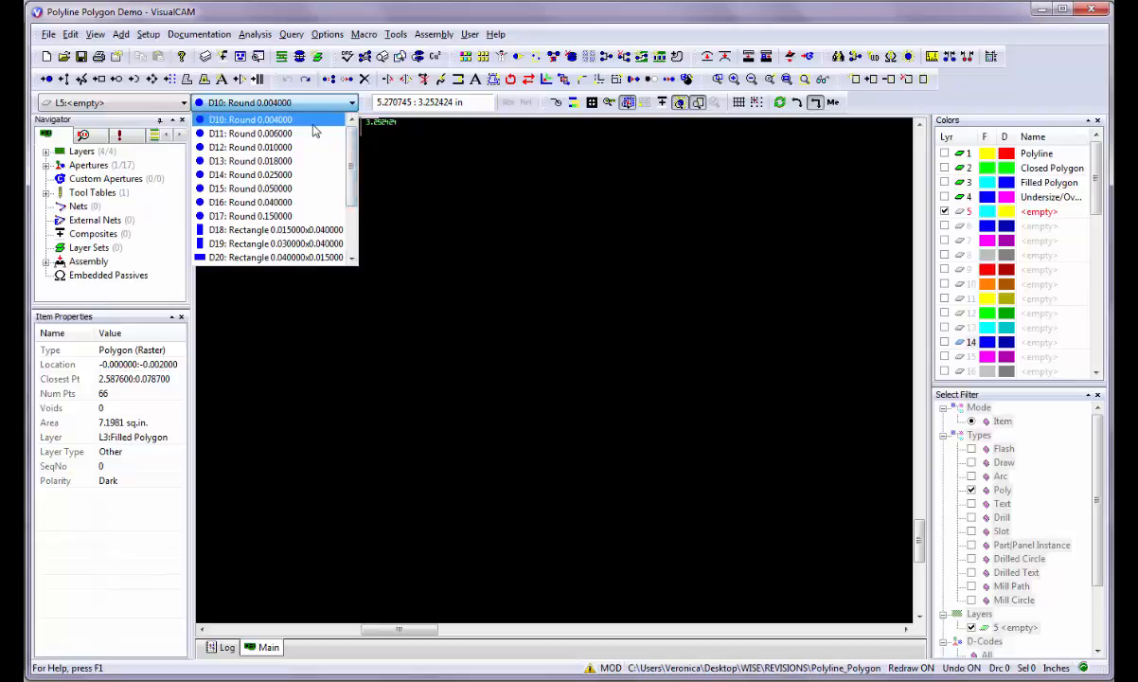
click(315, 119)
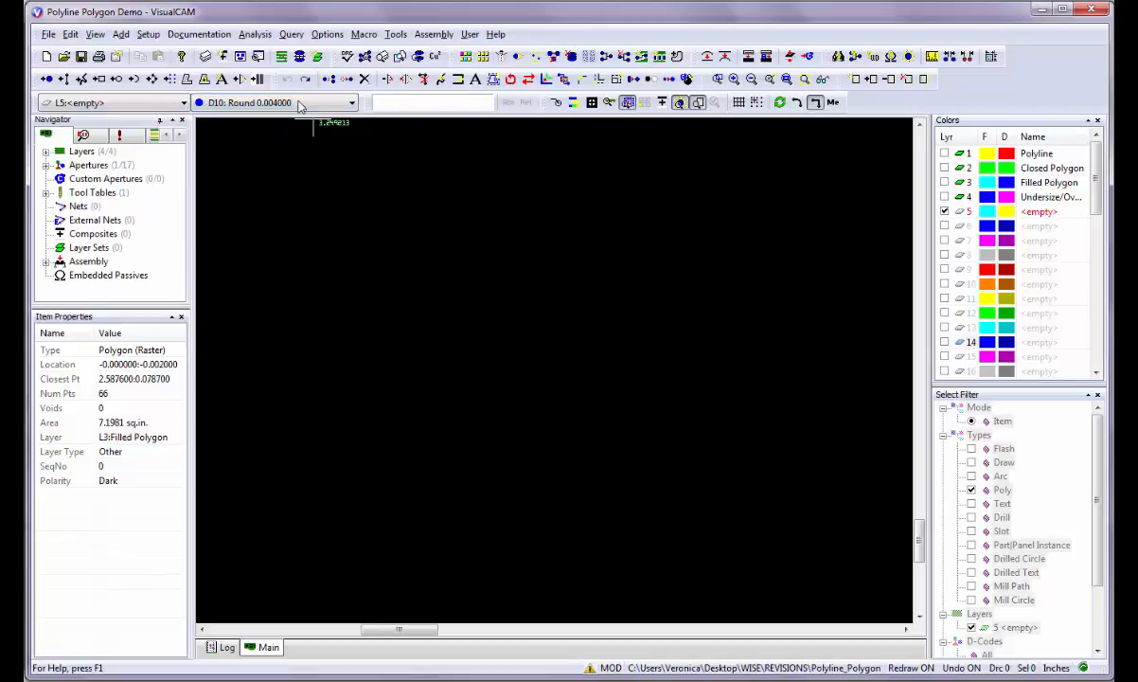
- Draw a freehand four-sided closed polyline about 0.84 in wide and 0.46 in high on layer 5
click(122, 35)
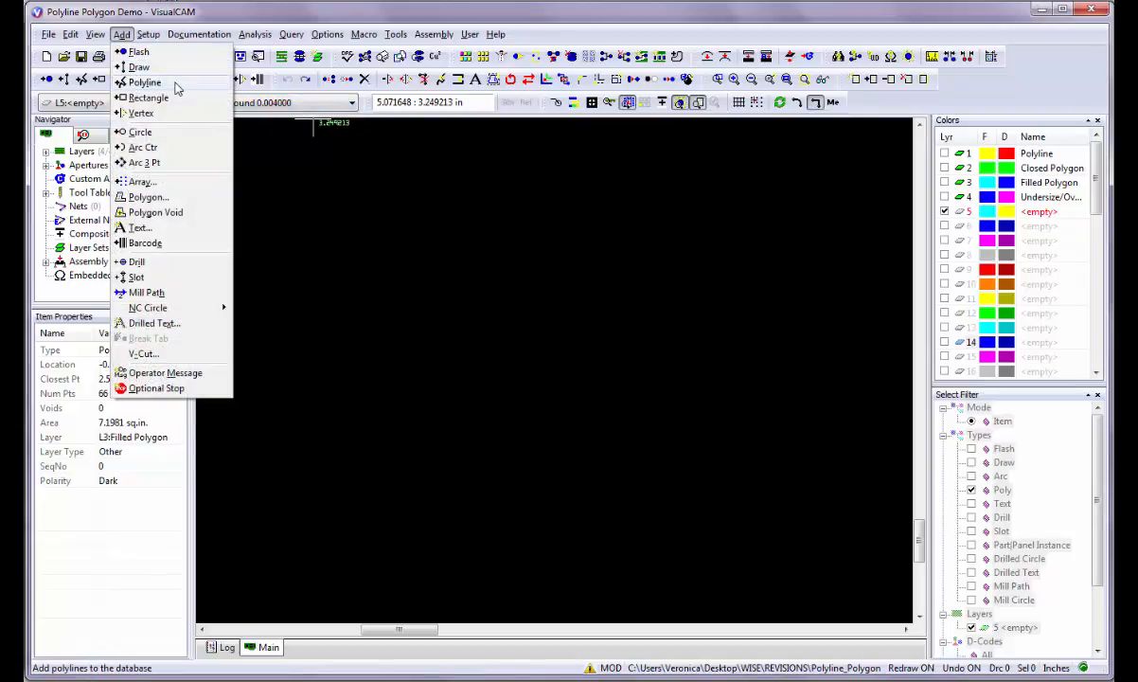
click(376, 224)
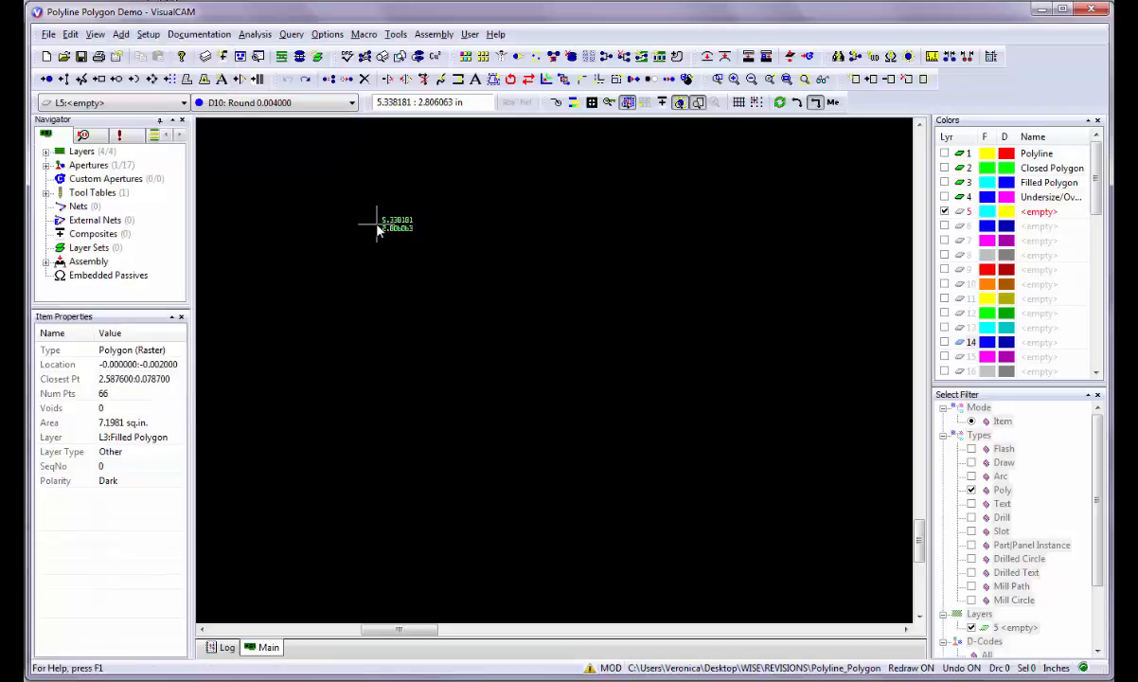
click(83, 80)
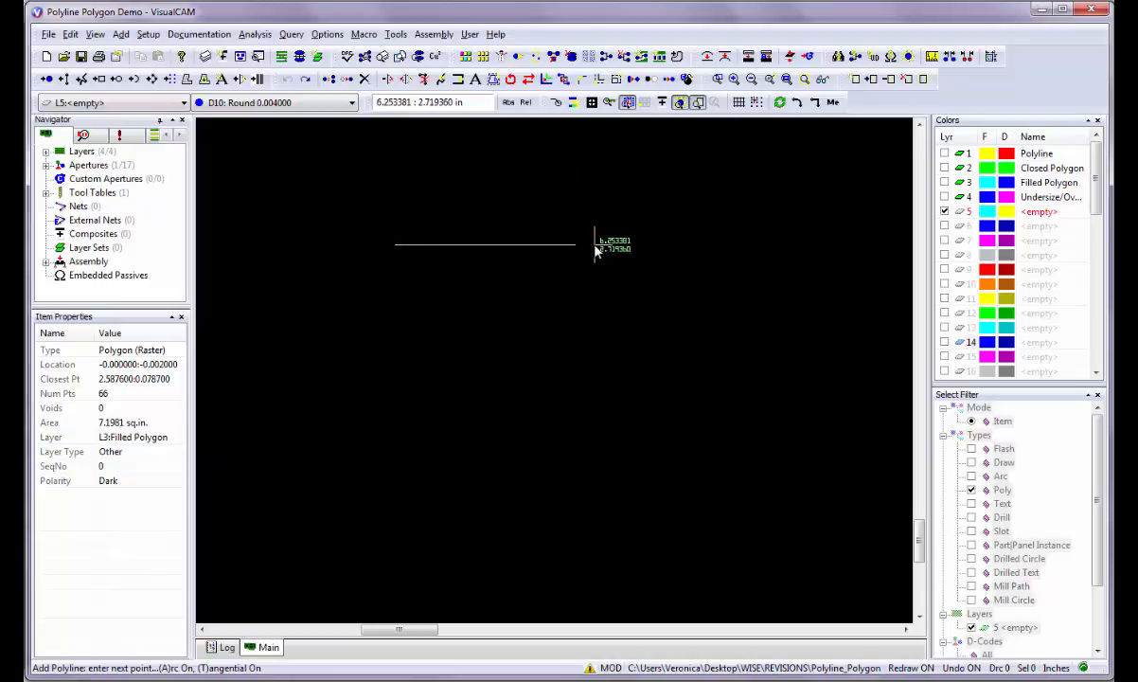
click(595, 248)
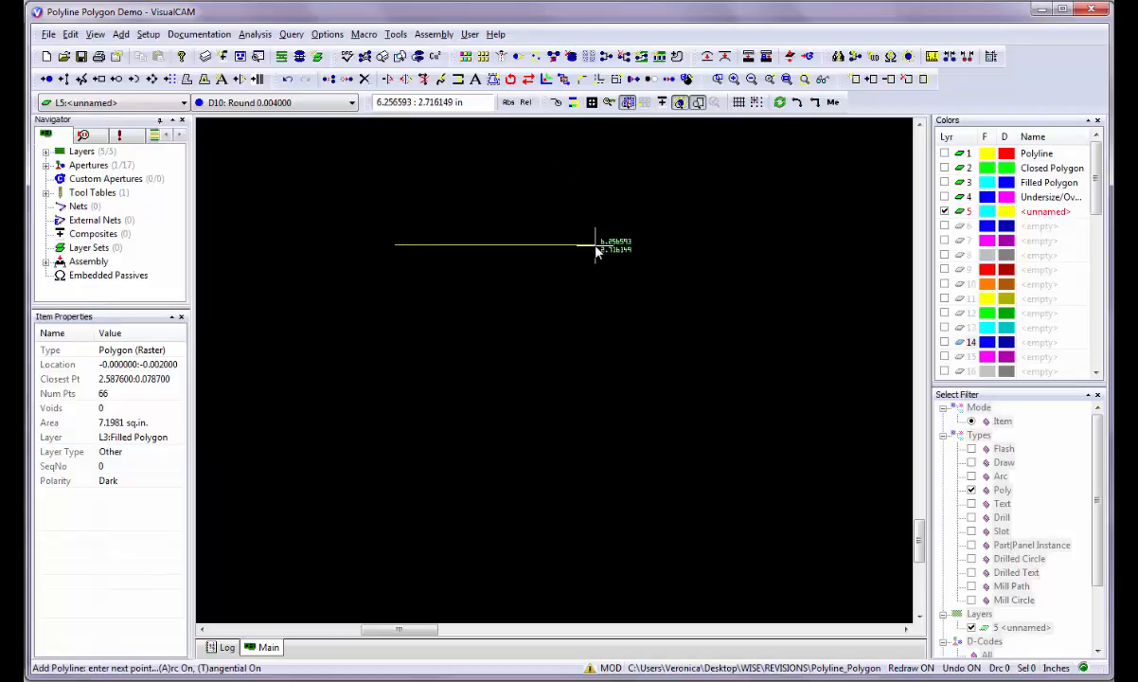
click(595, 359)
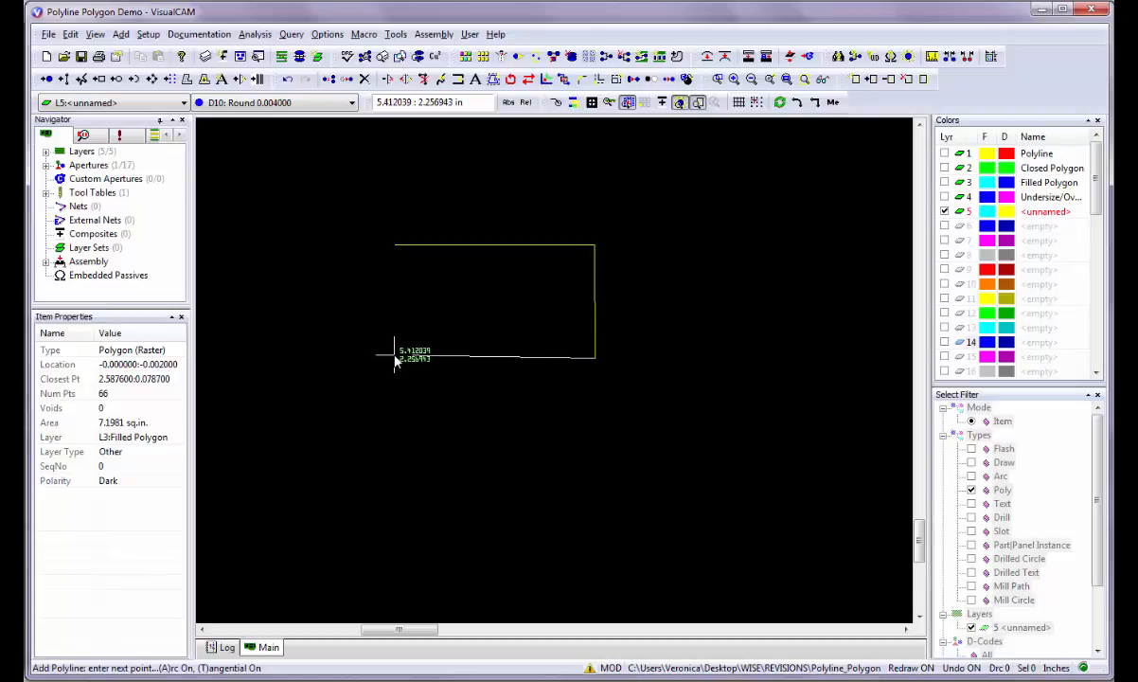
click(395, 355)
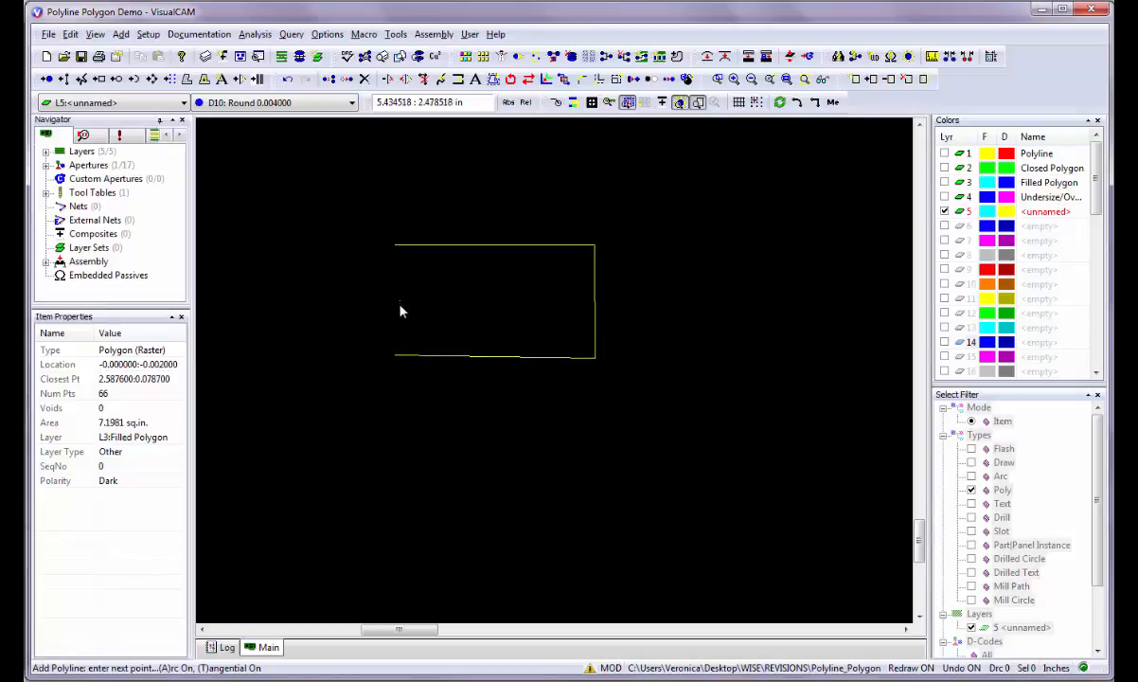
click(397, 246)
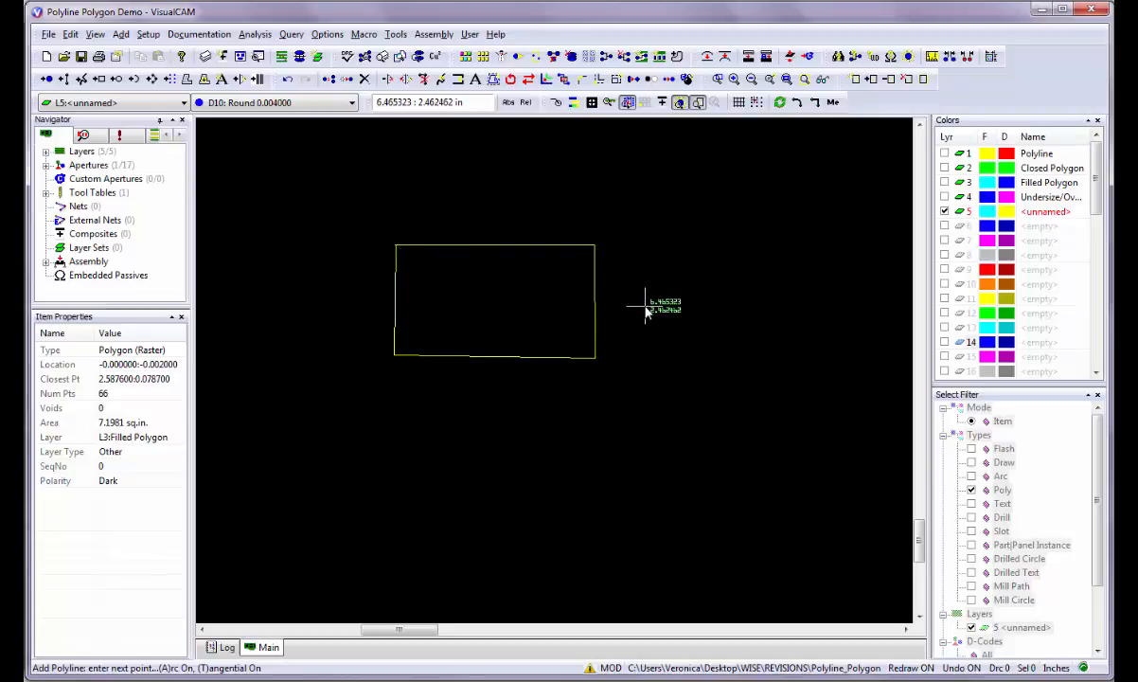
- Turn on orthogonal snapping and draw a rectangular polyline about 0.64 by 0.43 in to the right of the first shape
click(815, 103)
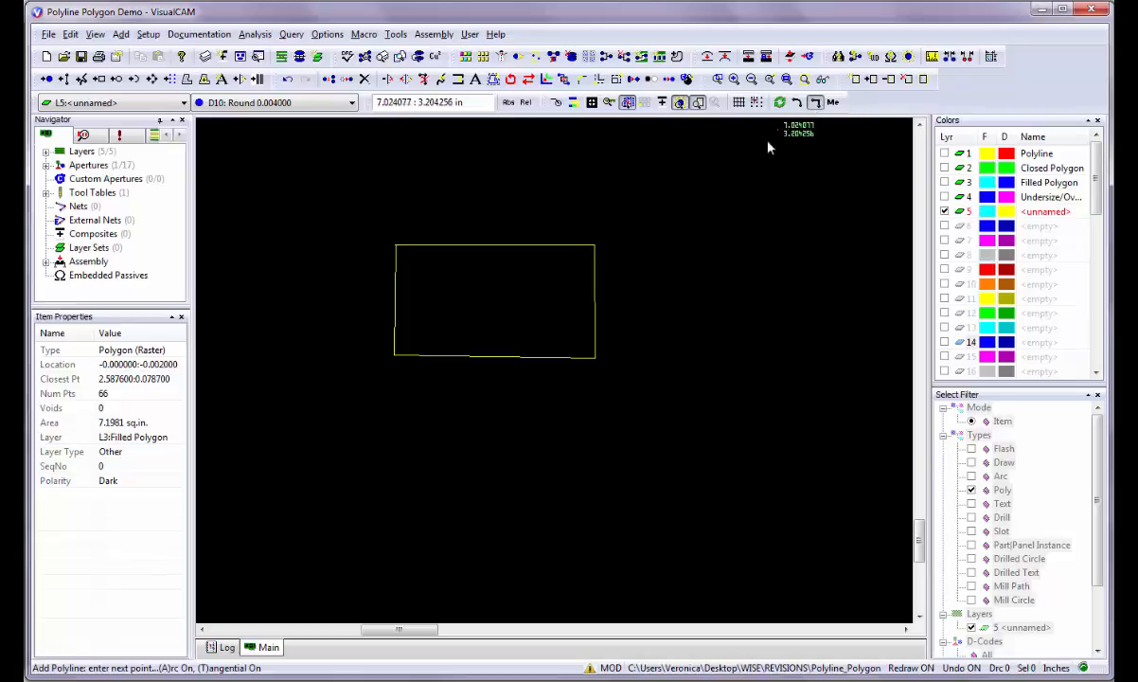
click(630, 245)
click(630, 344)
click(784, 344)
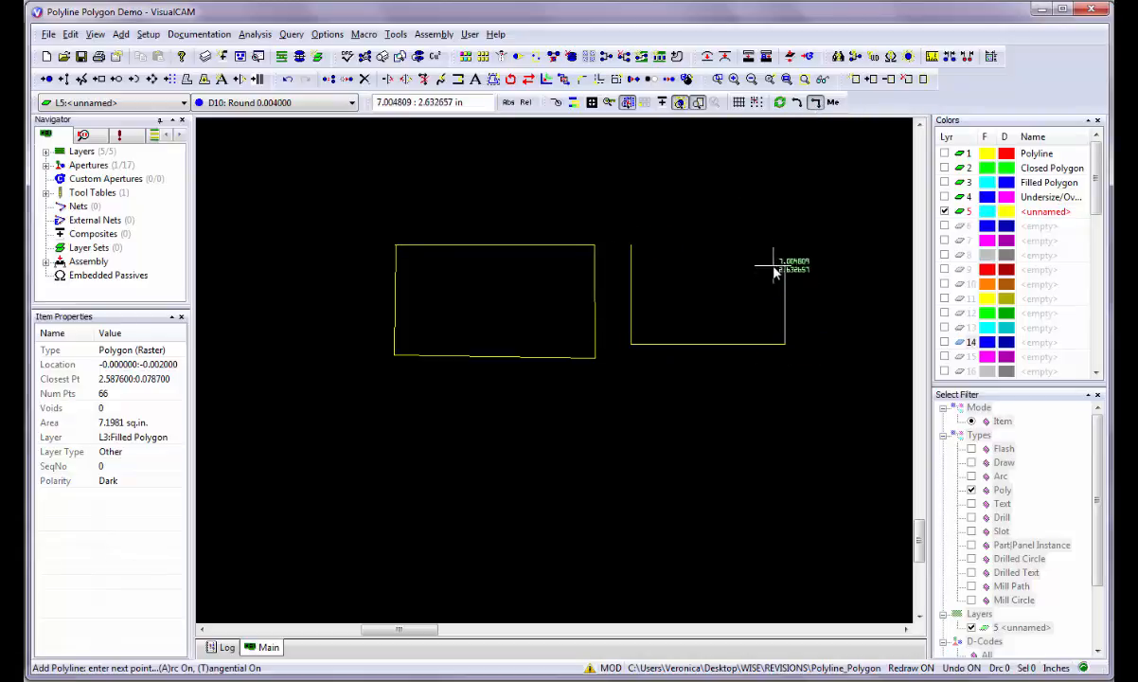
click(783, 244)
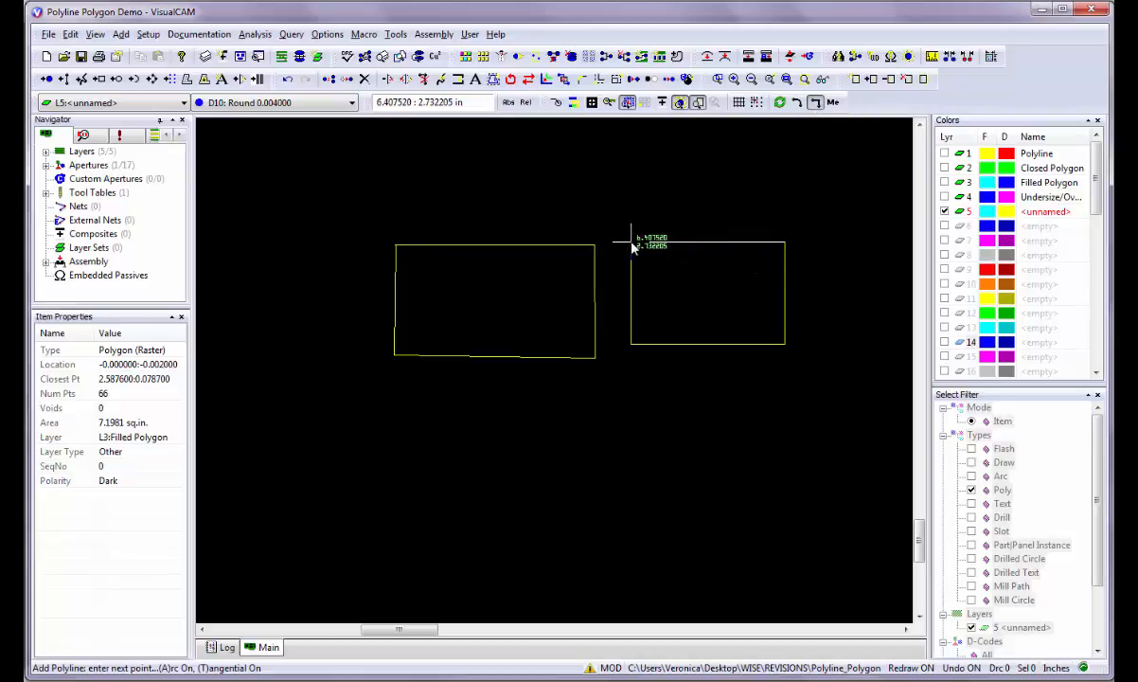
click(631, 244)
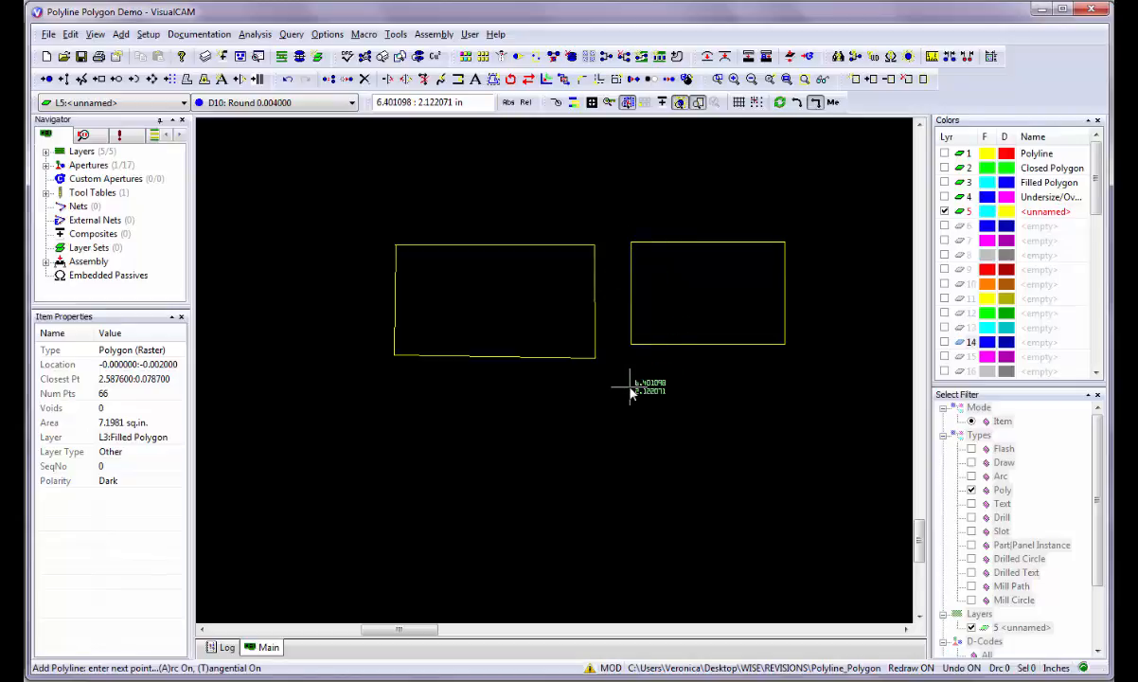
- Turn on the grid with snapping and draw a closed rectangular polyline about 1.1 by 0.7 in below the first shape
click(739, 102)
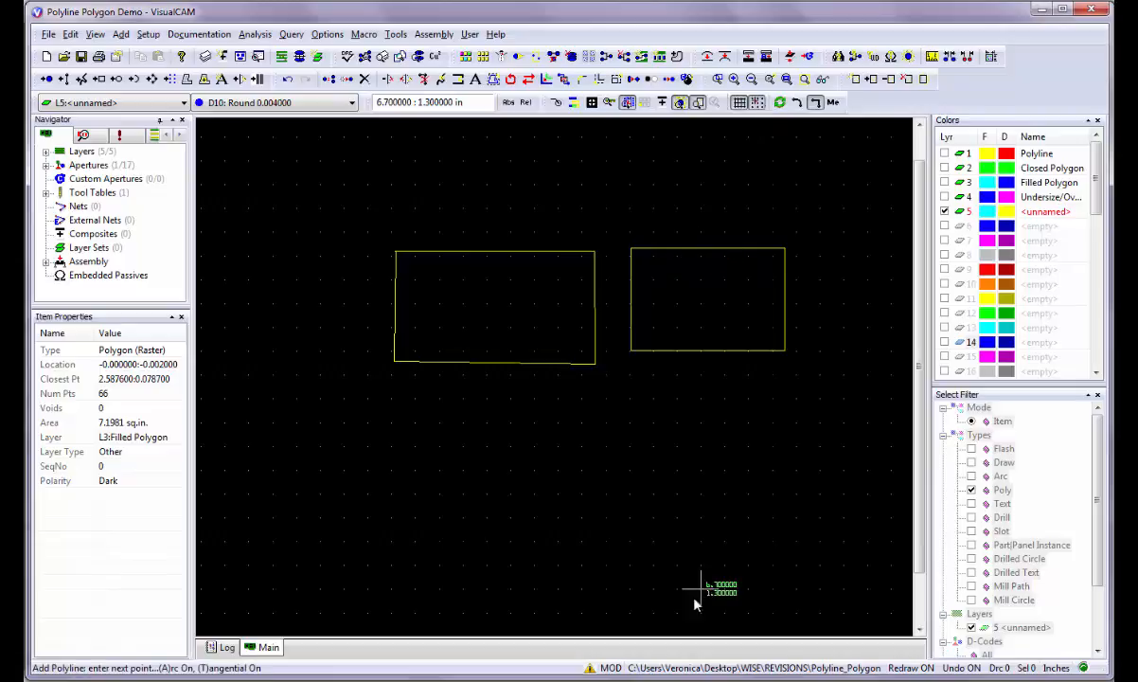
click(391, 566)
click(653, 565)
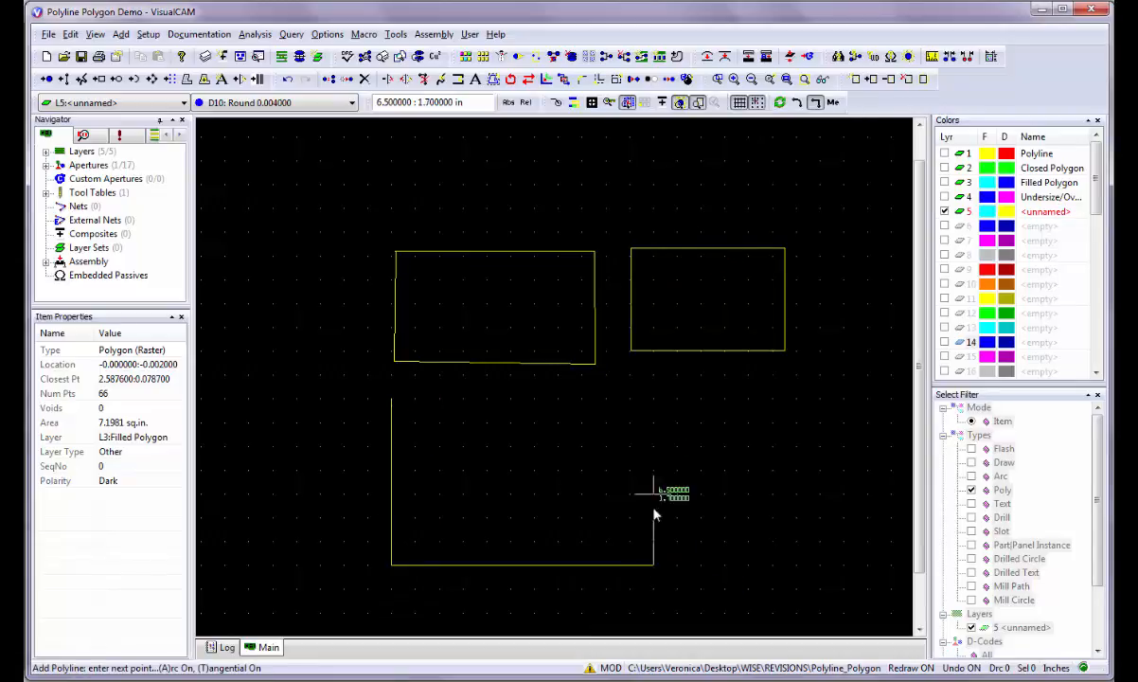
click(654, 398)
click(391, 400)
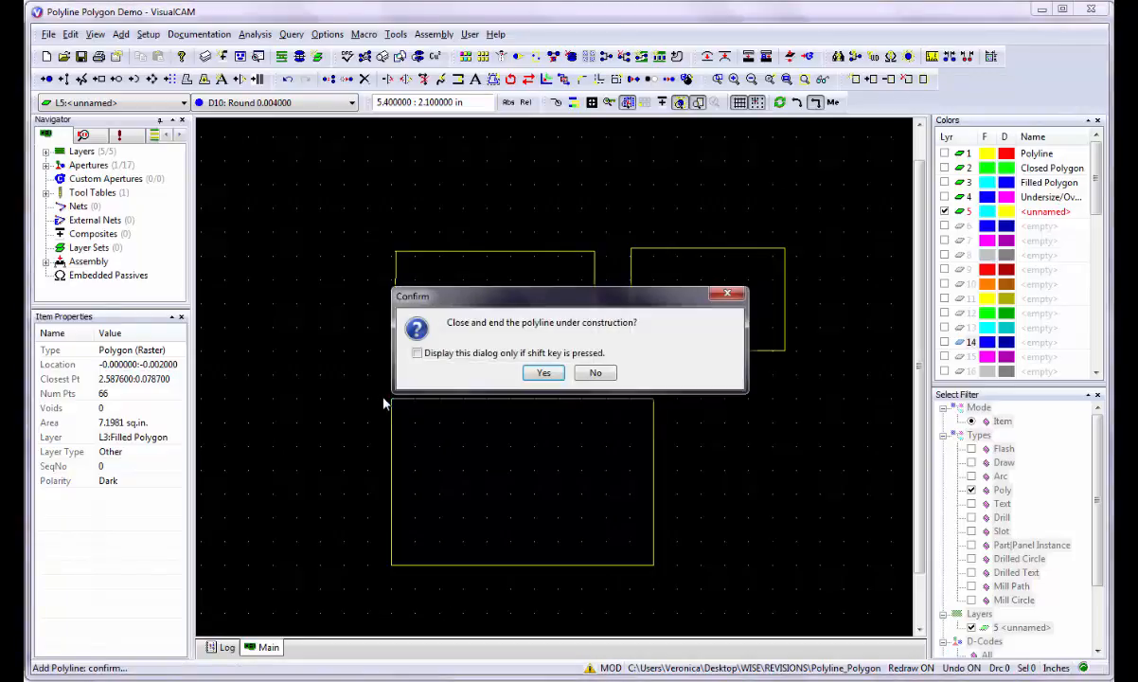
click(538, 372)
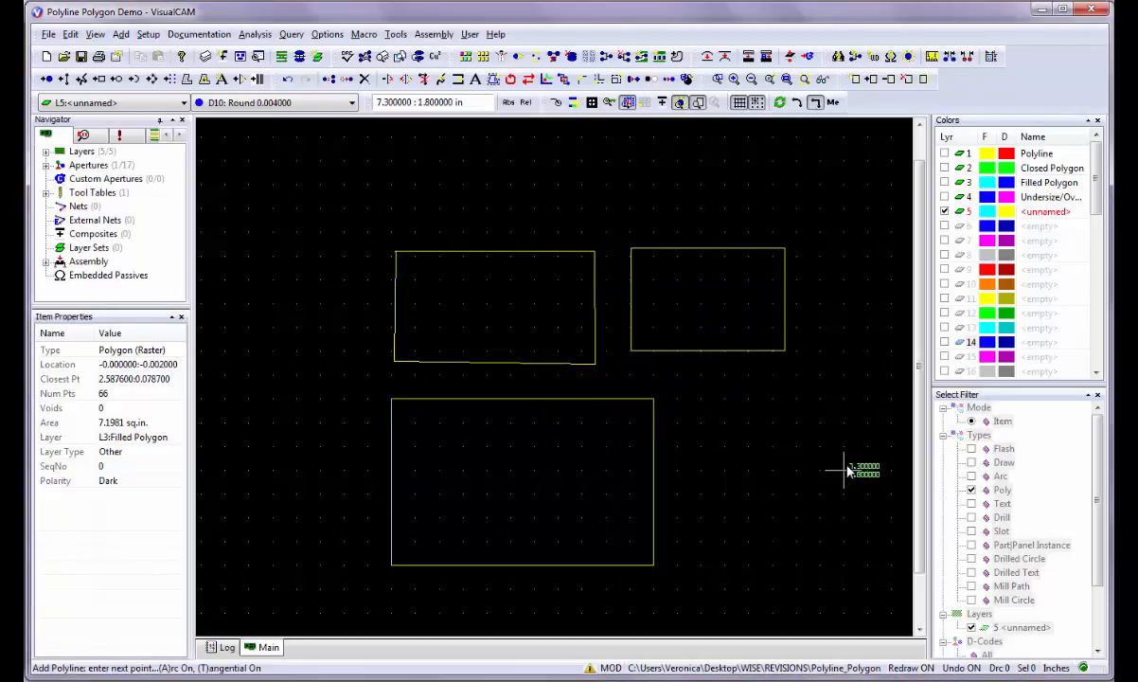
- Turn off the grid and grid snap, and draw an arc polyline about 0.7 in high beside the large lower rectangle
scroll(856, 469, down, 1)
scroll(554, 376, up, 1)
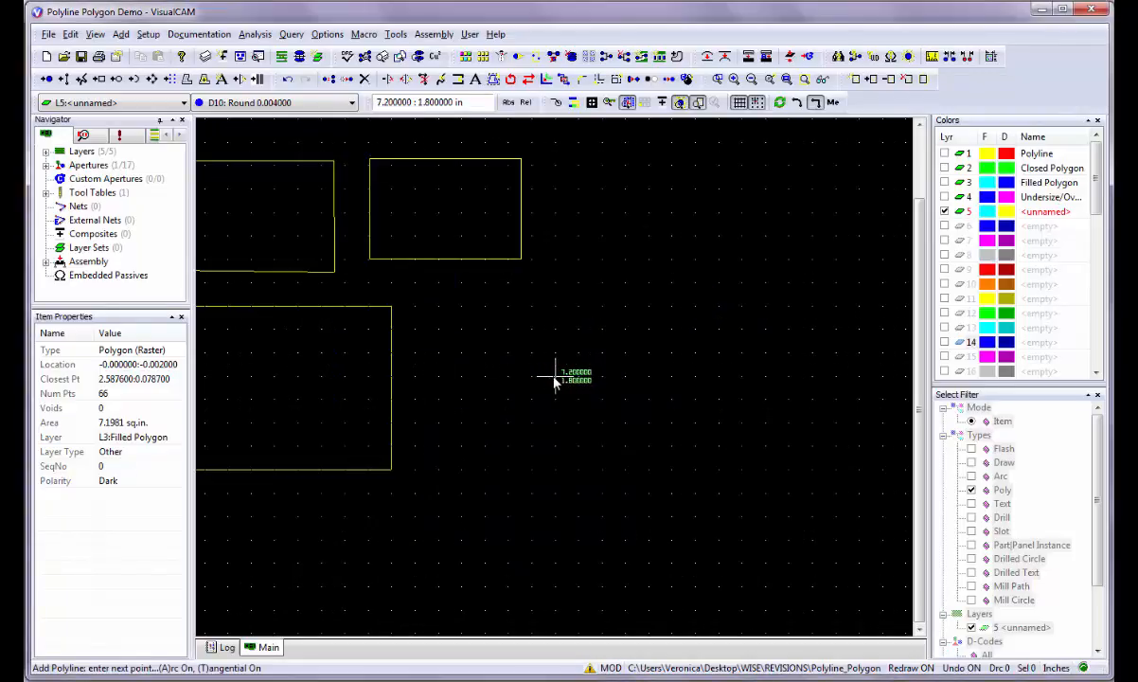
click(740, 102)
click(756, 103)
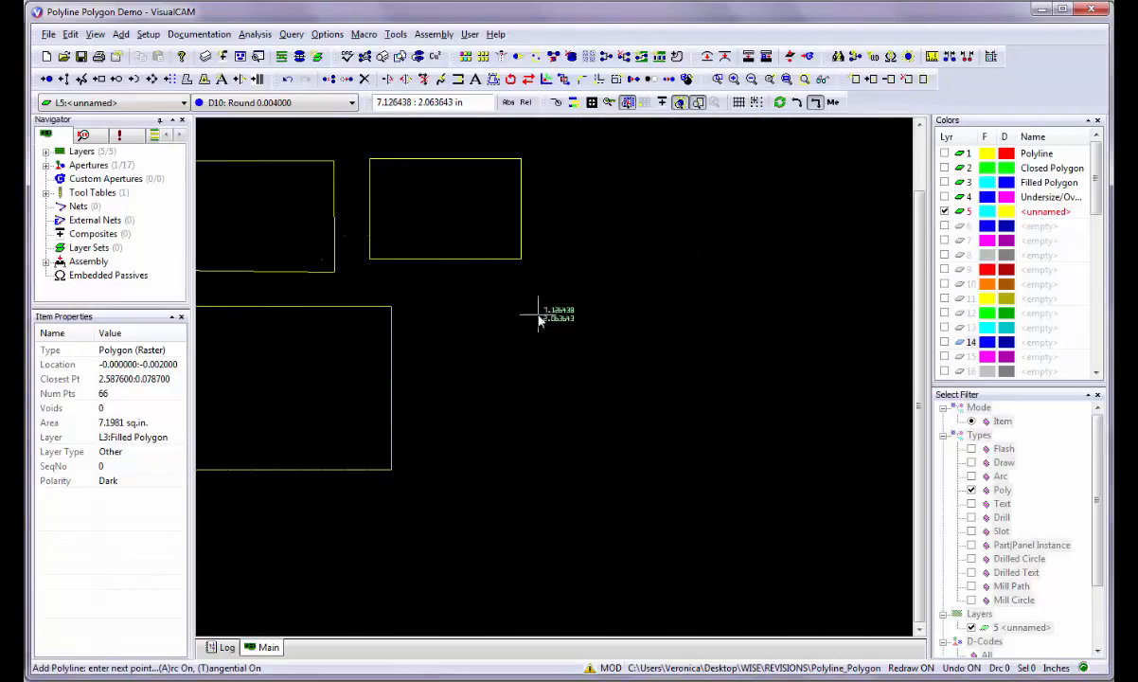
click(469, 309)
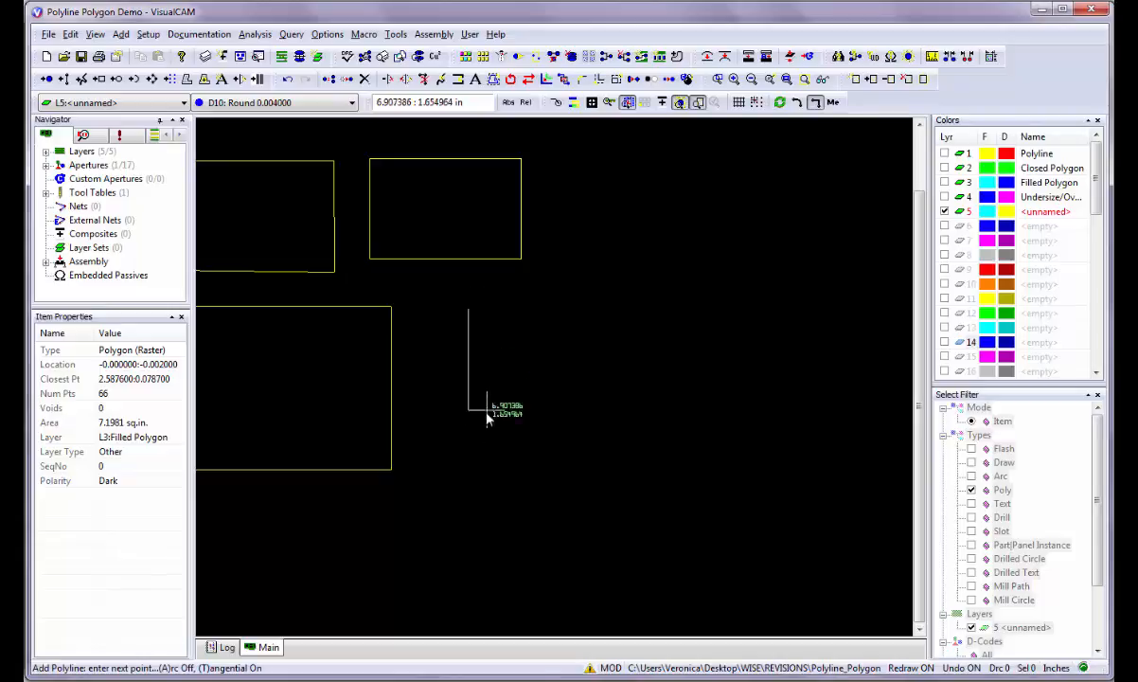
key(a)
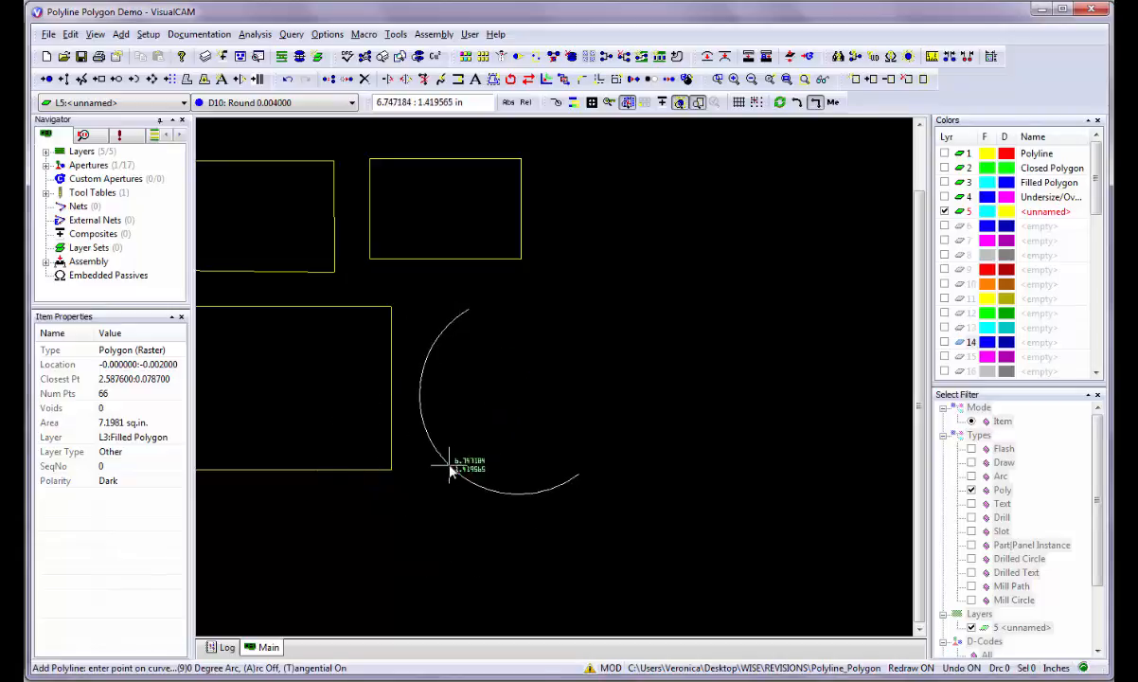
click(463, 462)
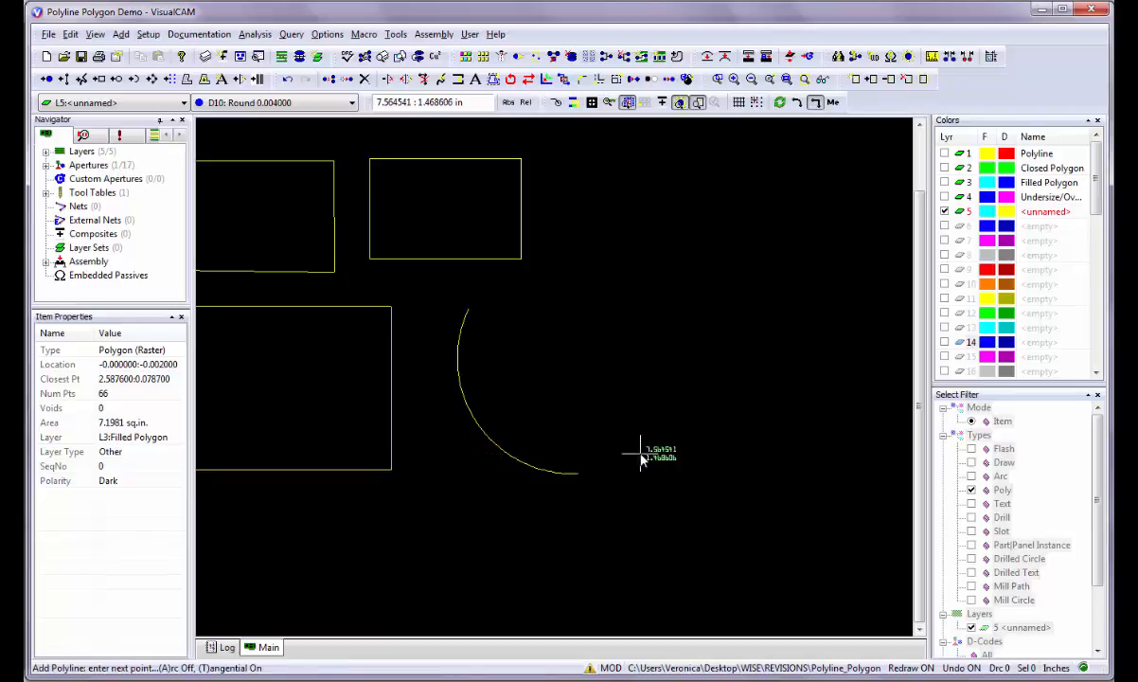
- Draw a shallow, downward-bulging arc polyline about 0.55 in wide to the right of the tall arc
click(614, 309)
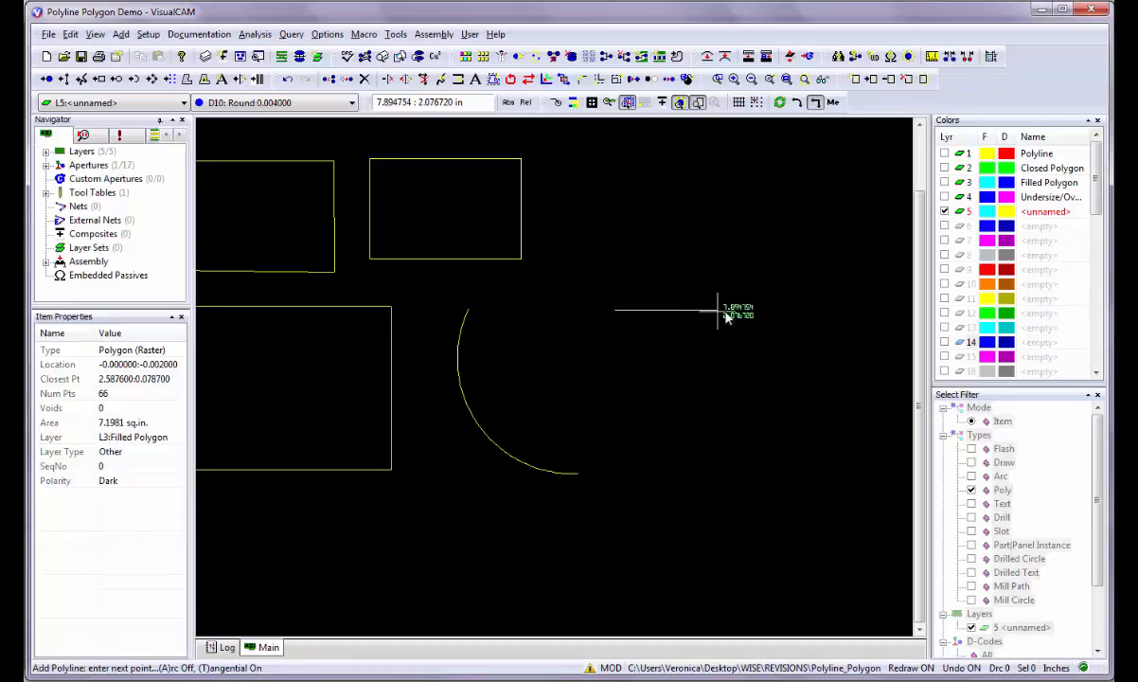
click(824, 309)
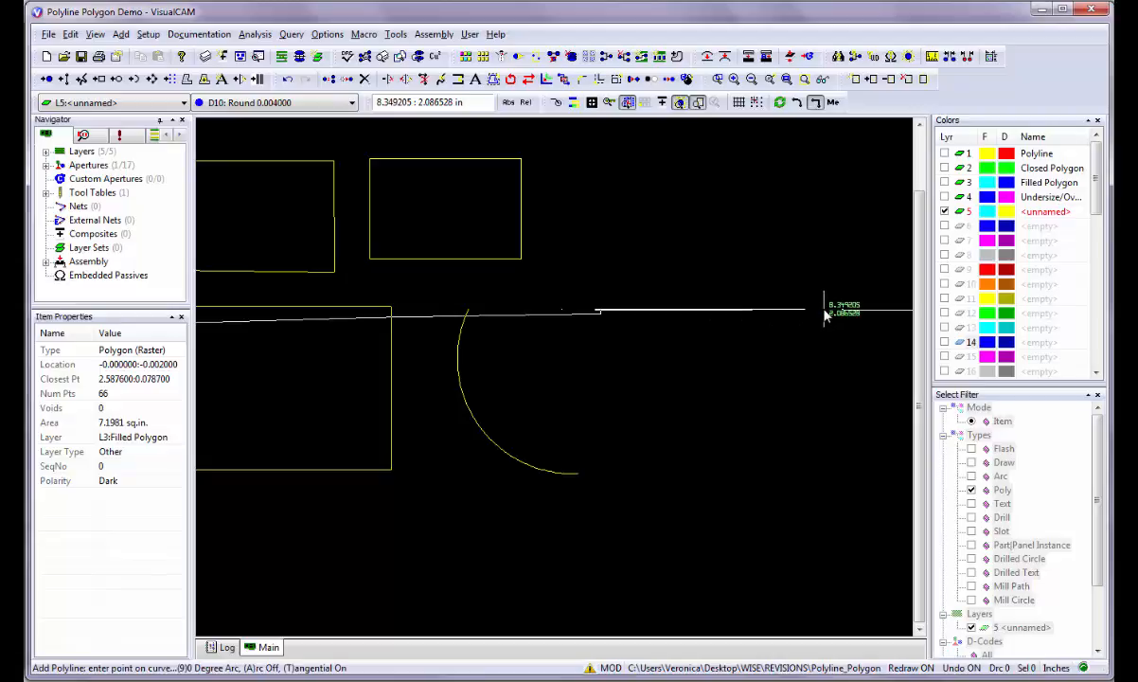
click(752, 327)
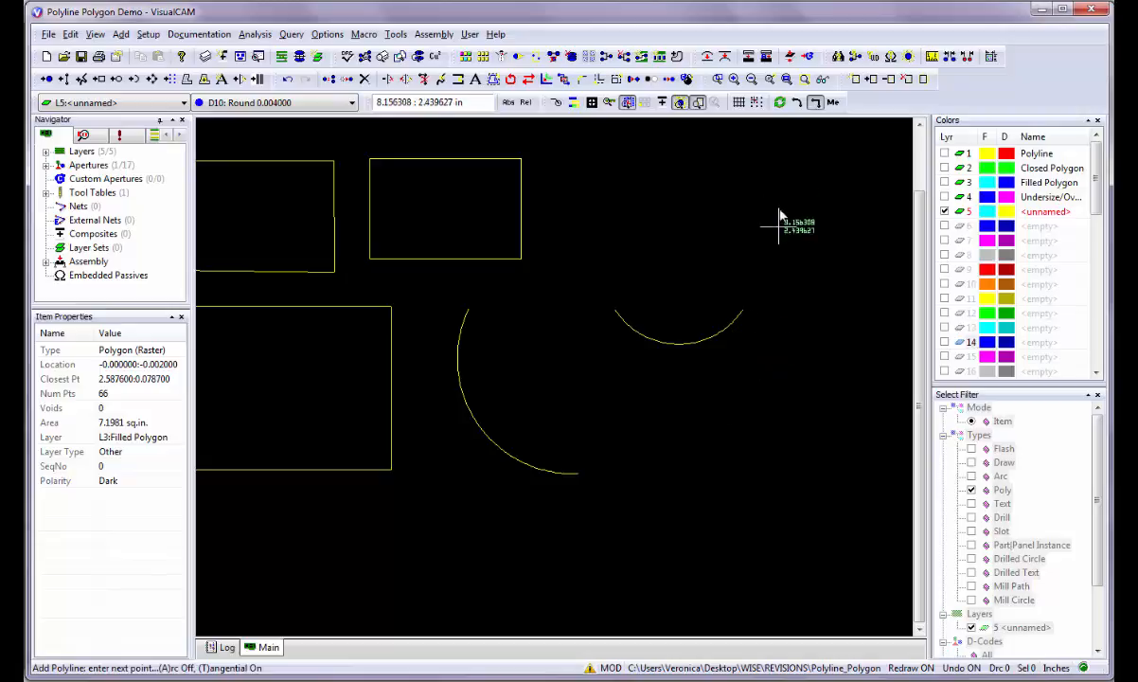
- Draw a deeper, downward-bulging arc polyline with endpoints about 0.7 in apart below the shallow arc
click(620, 419)
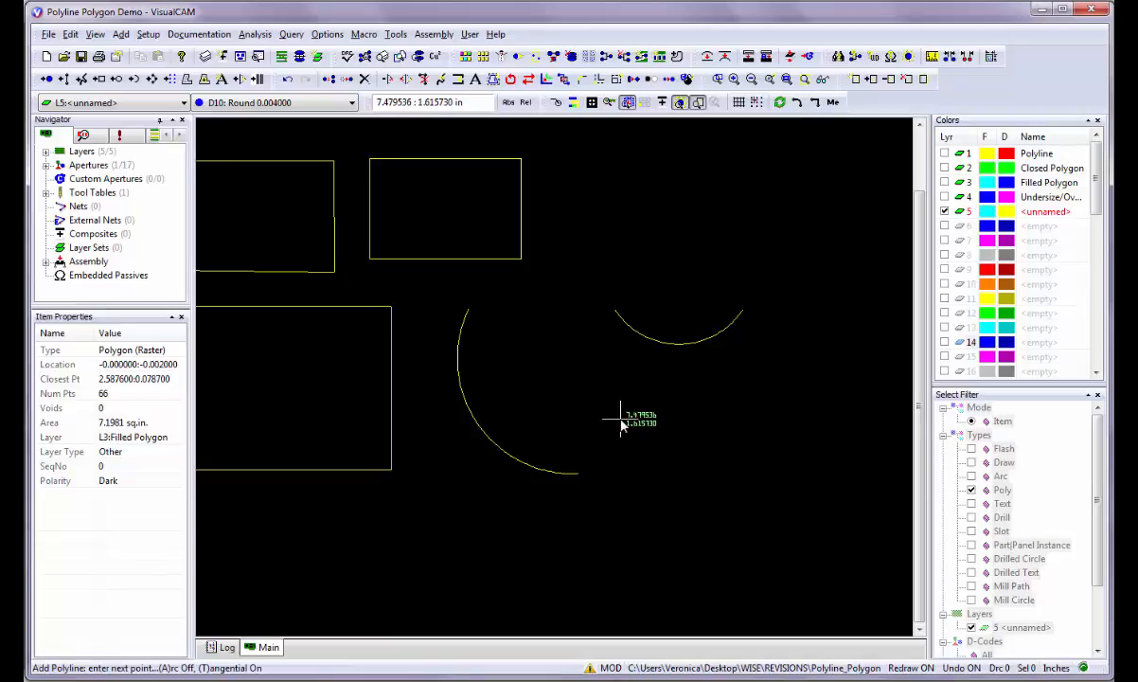
click(784, 418)
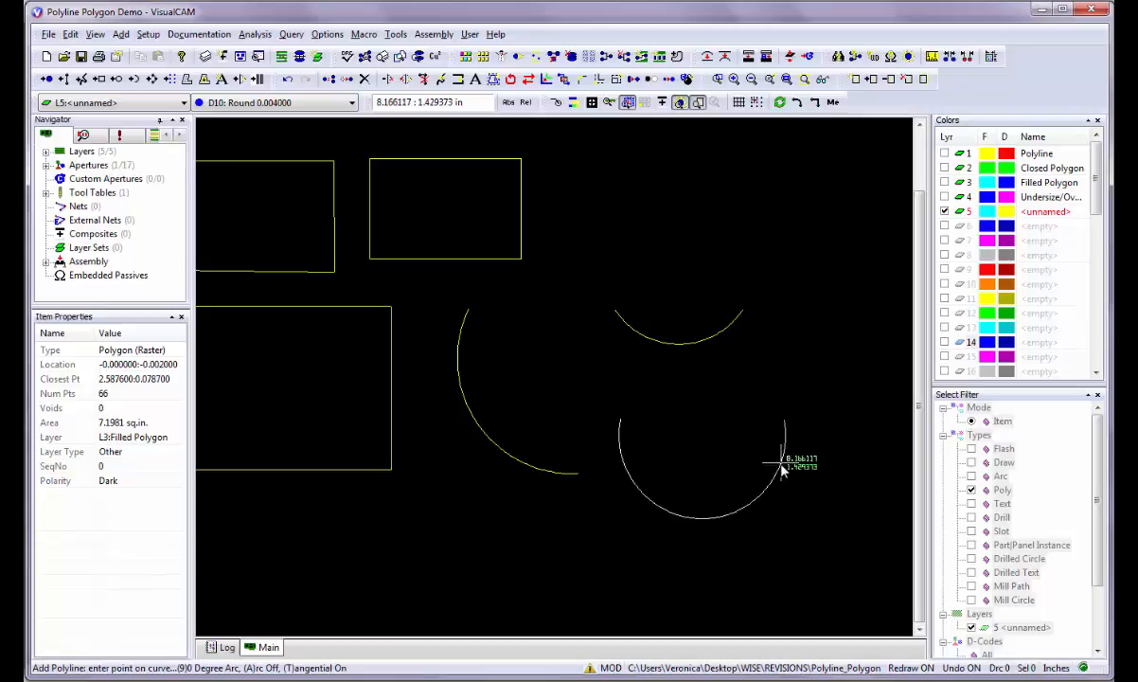
click(784, 497)
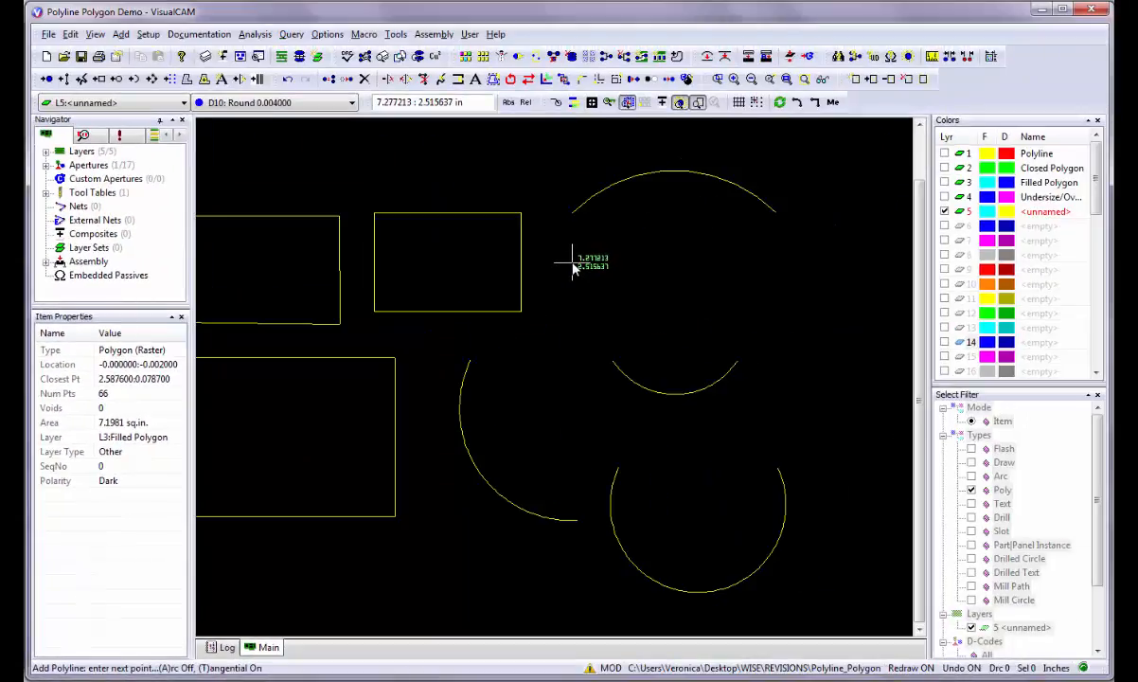
- Draw a large arc polyline about 1 in across that wraps below the shallow arc, and end polyline drawing
click(774, 266)
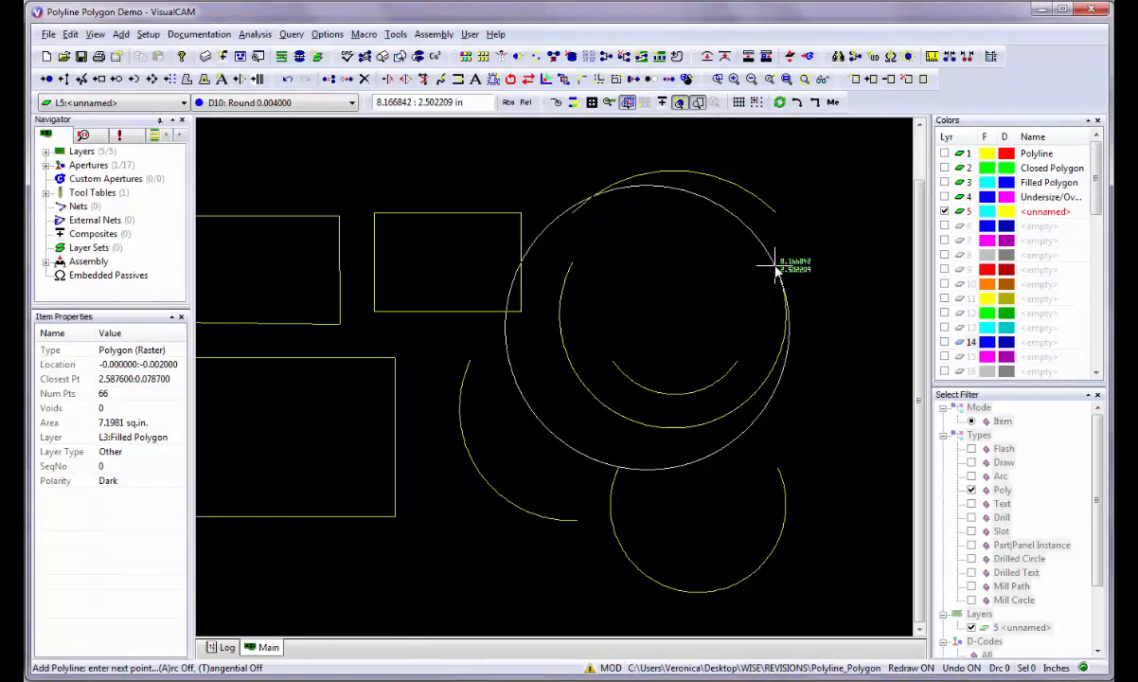
right_click(774, 266)
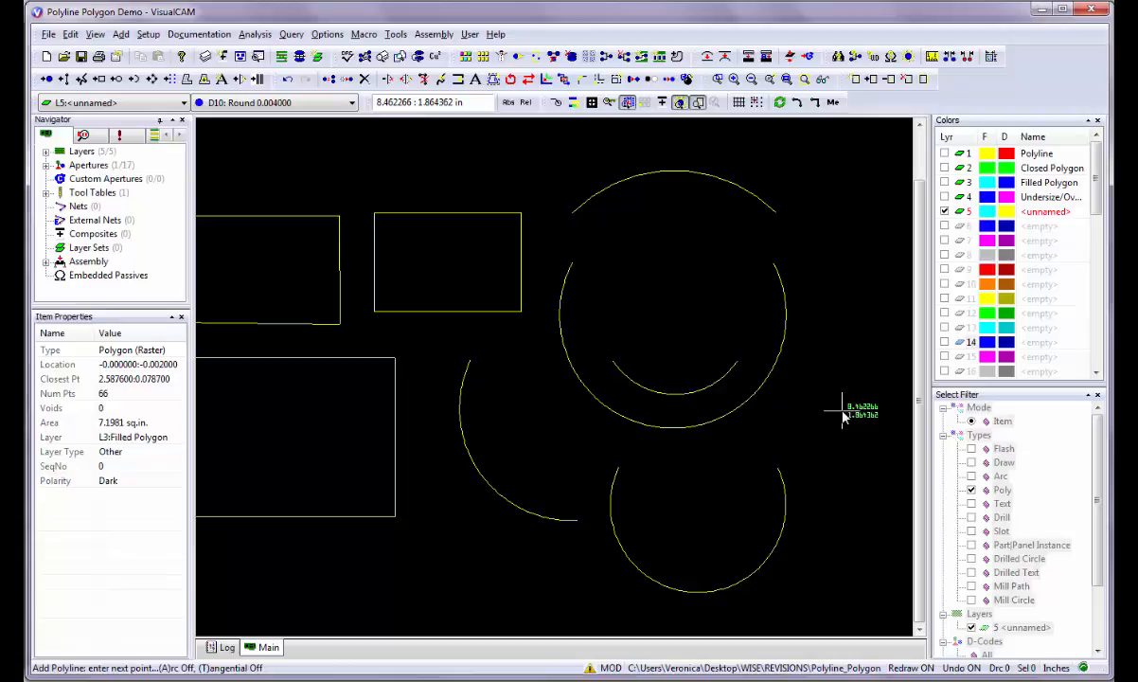
key(Escape)
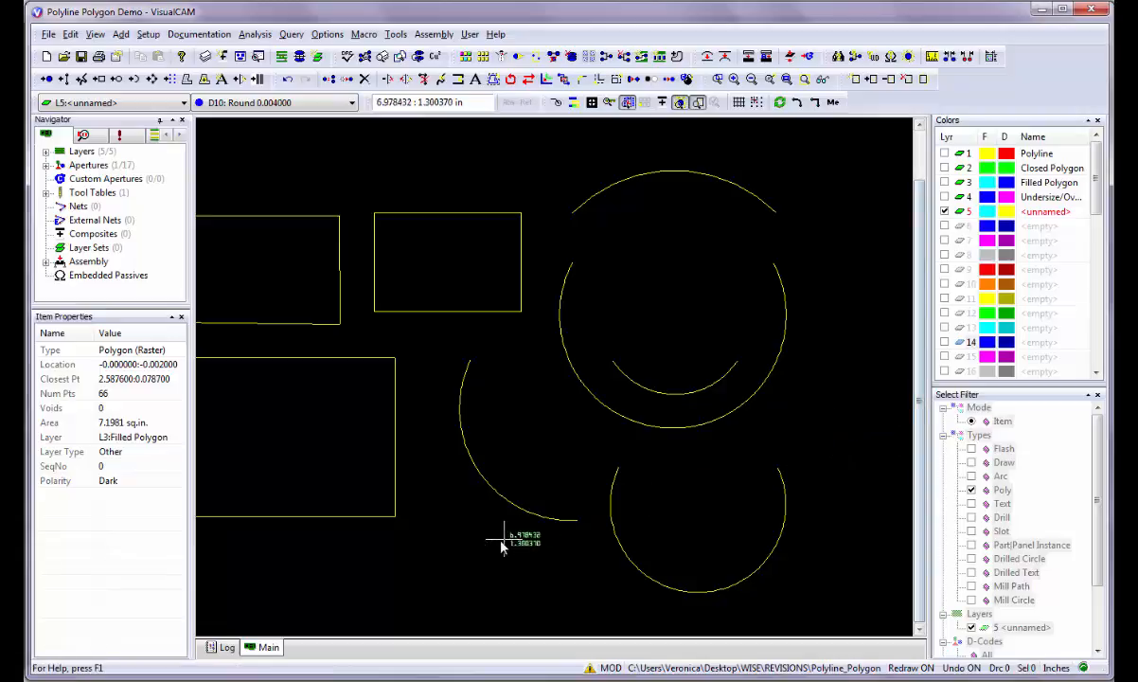
- Start adding a polygon with a drawn border and the destination layer set to Same As Source
scroll(457, 546, down, 1)
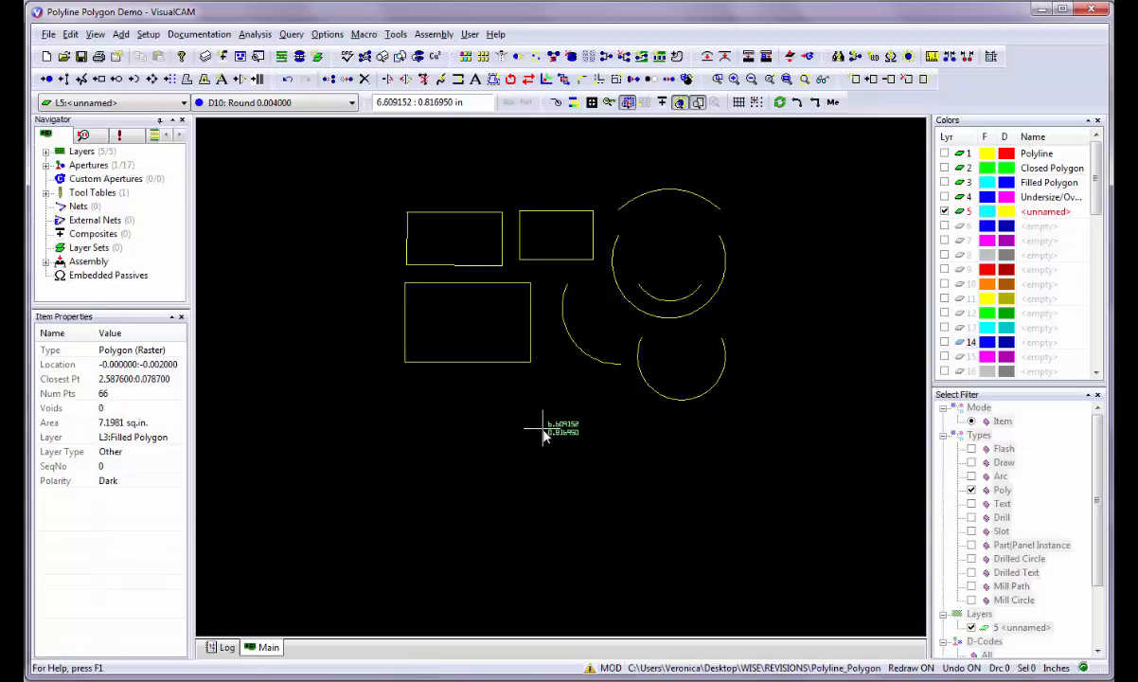
scroll(549, 459, up, 1)
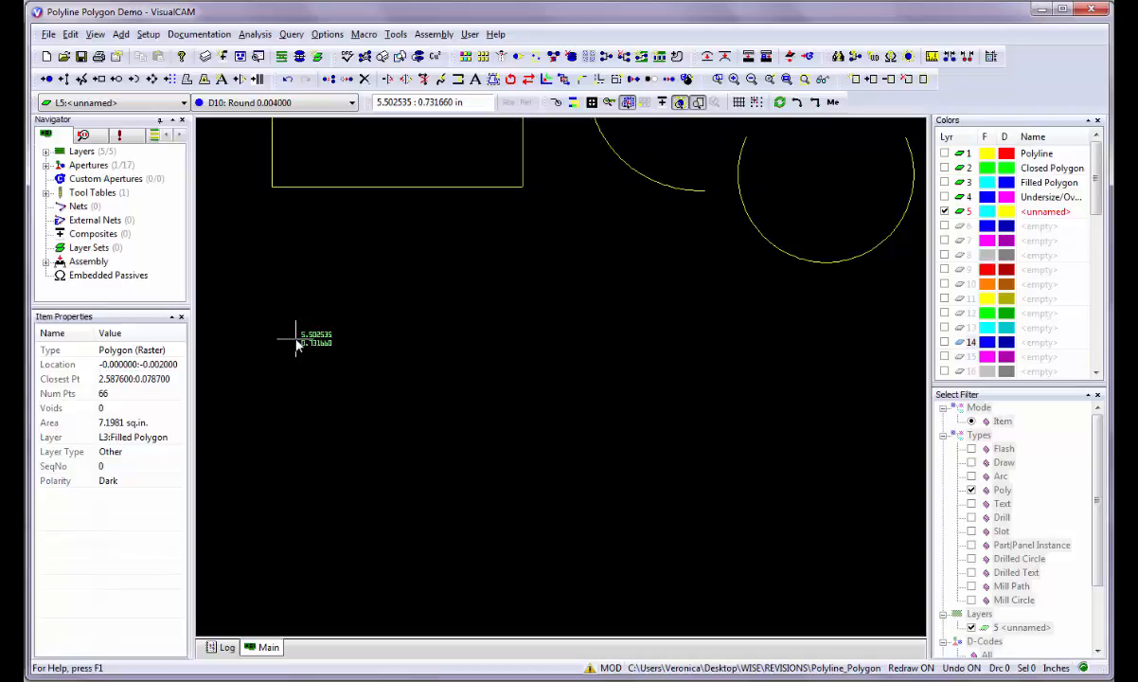
click(121, 35)
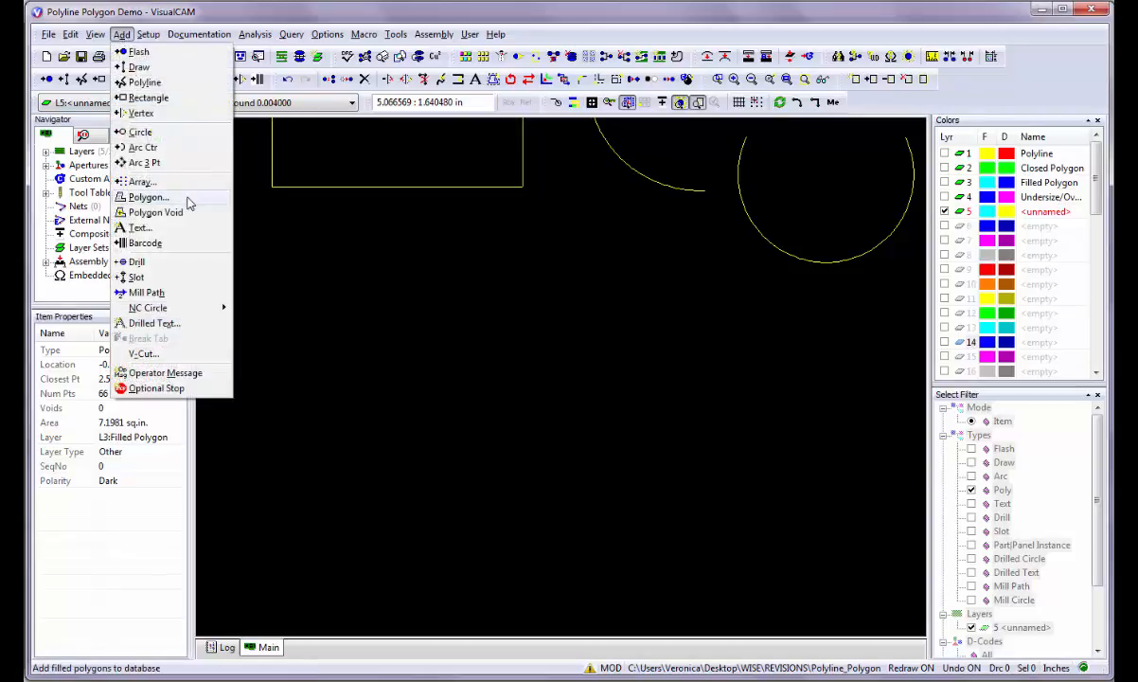
click(284, 213)
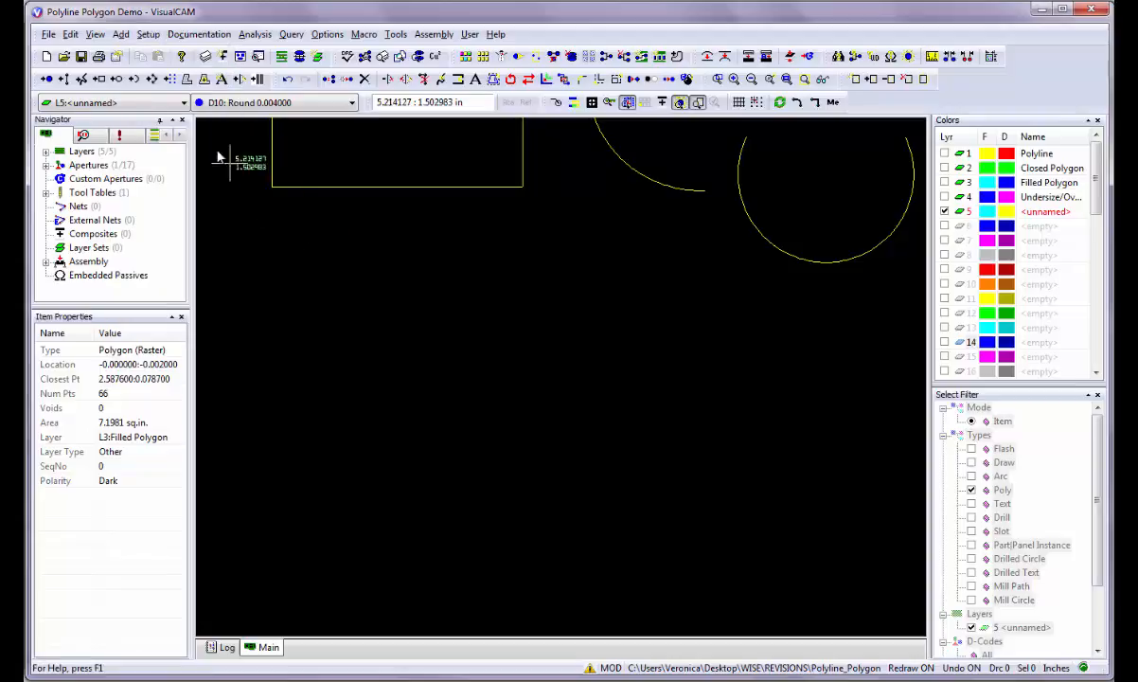
click(187, 80)
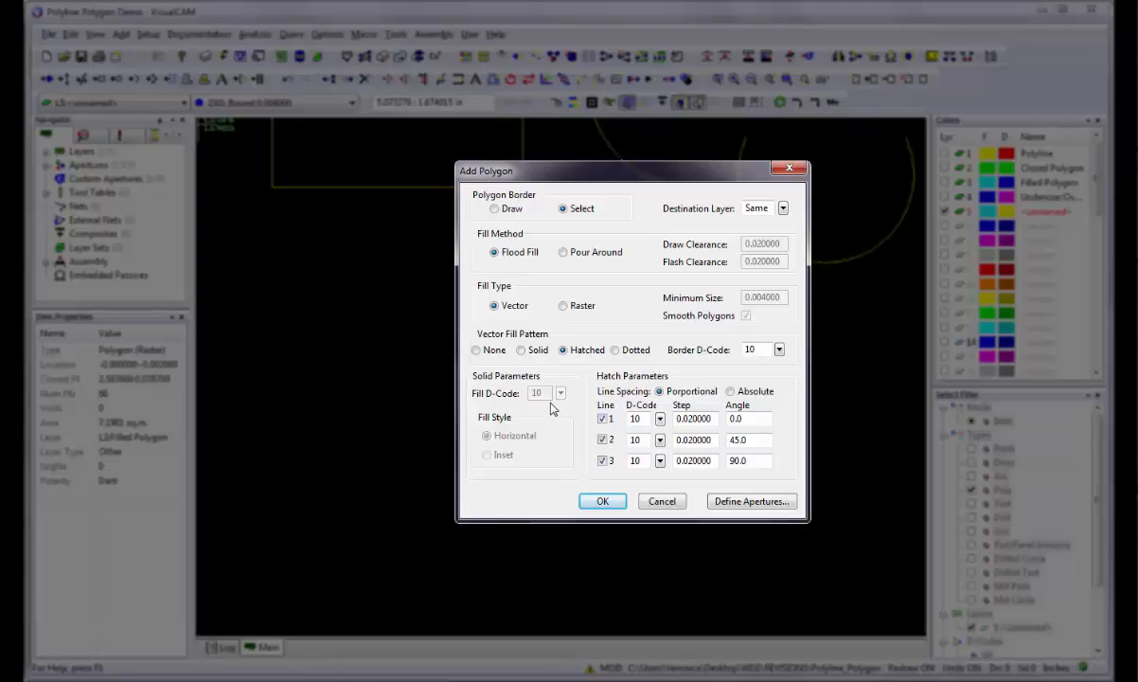
click(494, 209)
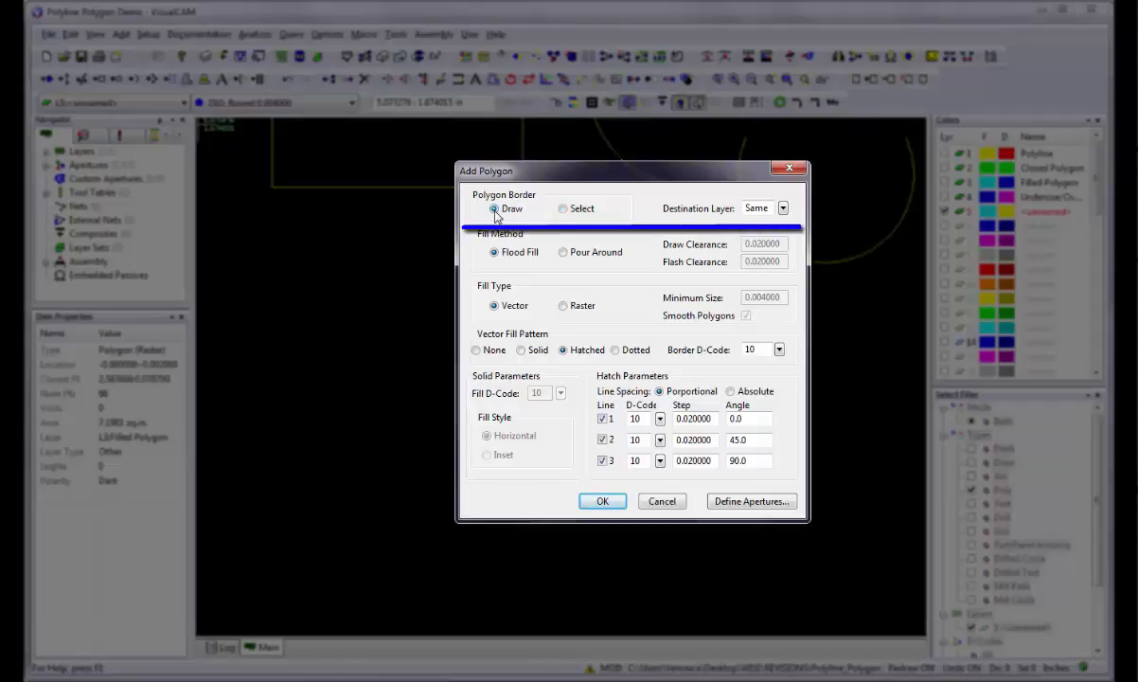
click(564, 210)
click(496, 212)
click(783, 209)
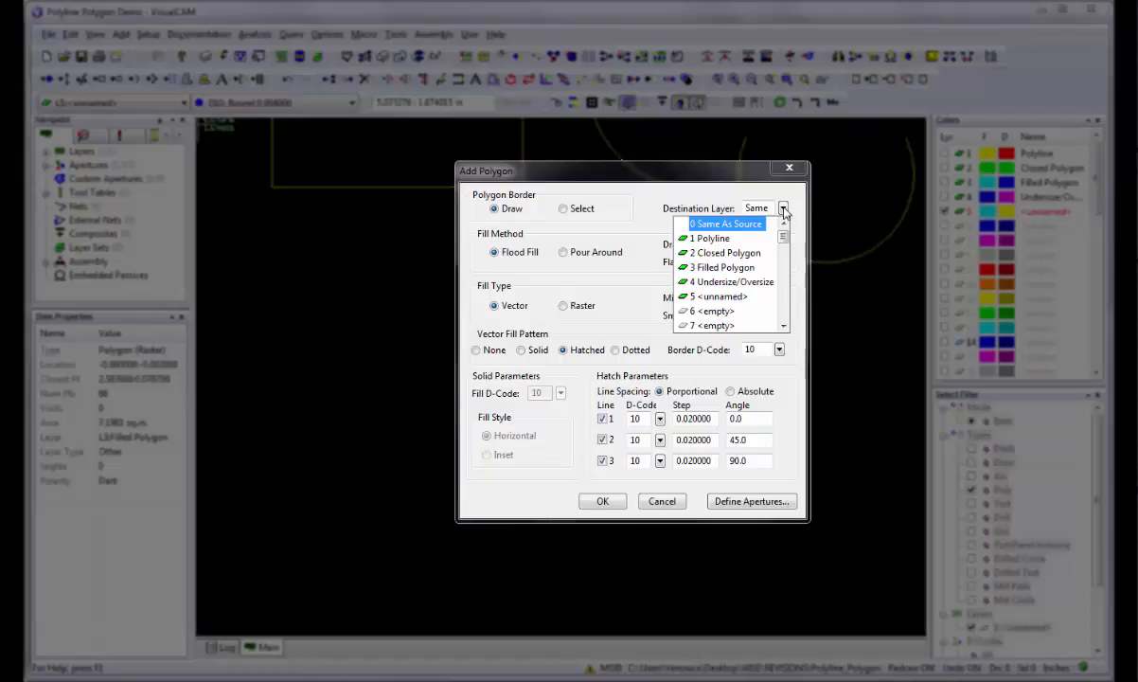
click(747, 225)
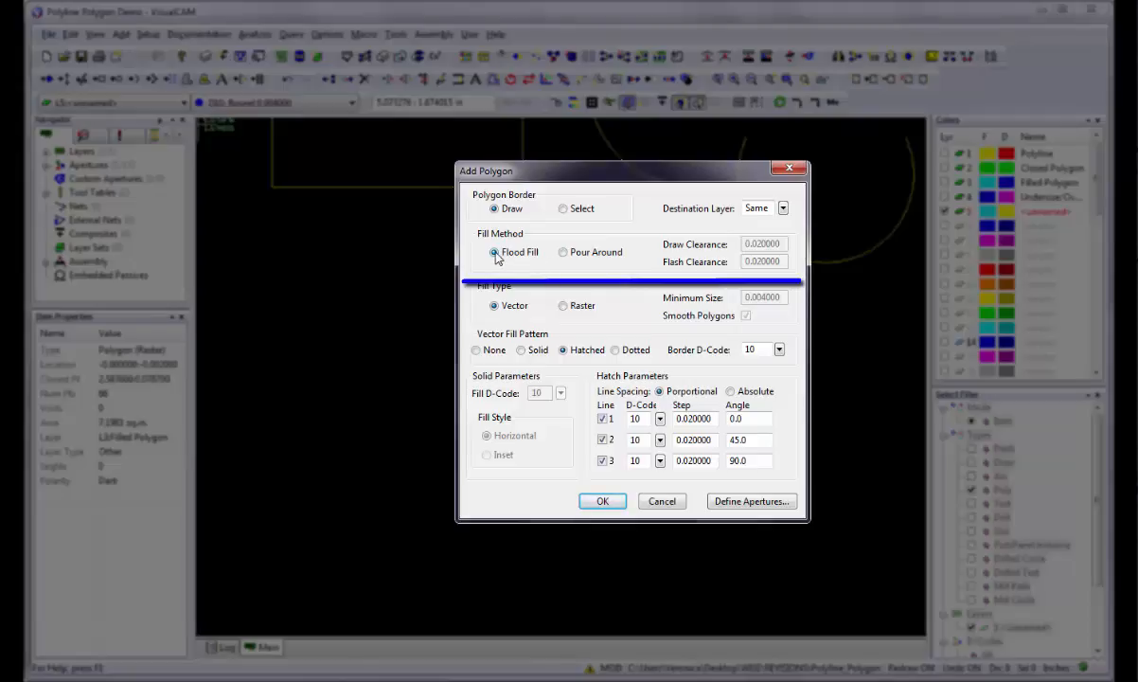
- Switch the fill method between Pour Around and Flood Fill to compare their clearance settings, leaving Flood Fill selected
click(563, 254)
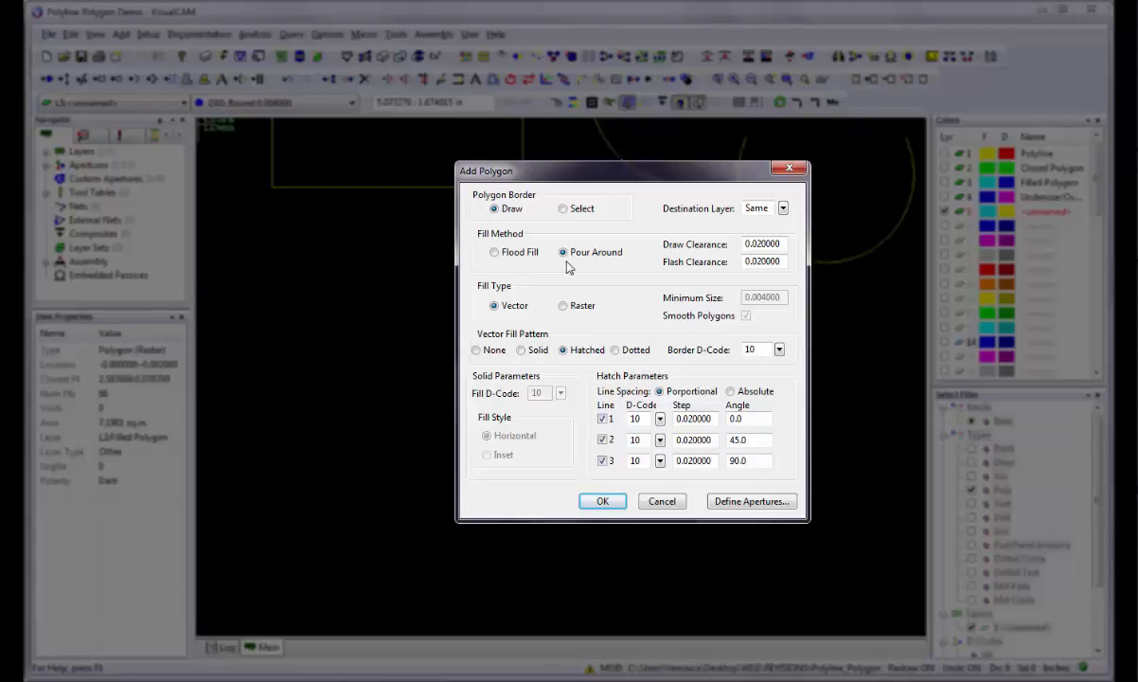
click(496, 255)
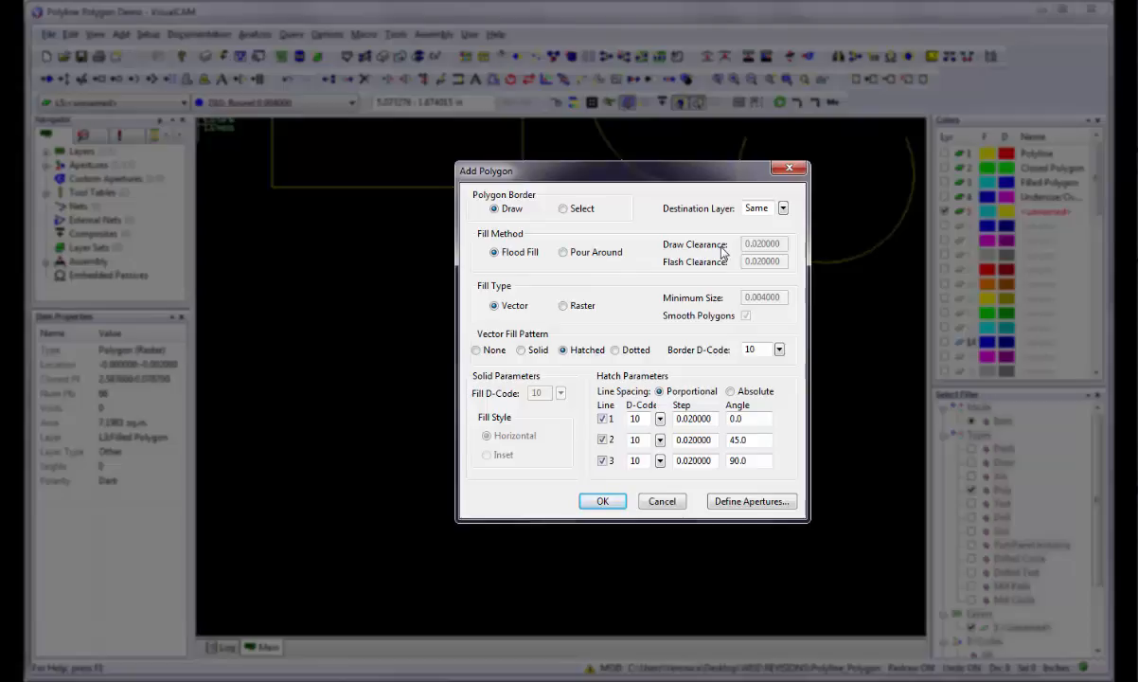
click(577, 253)
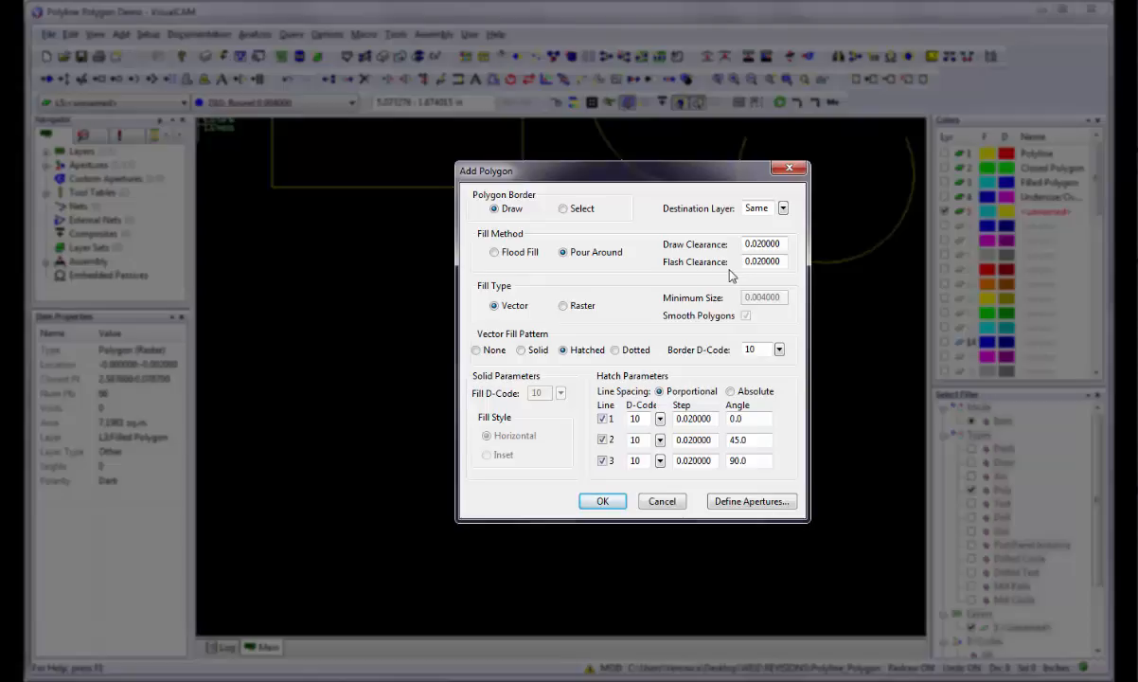
click(498, 259)
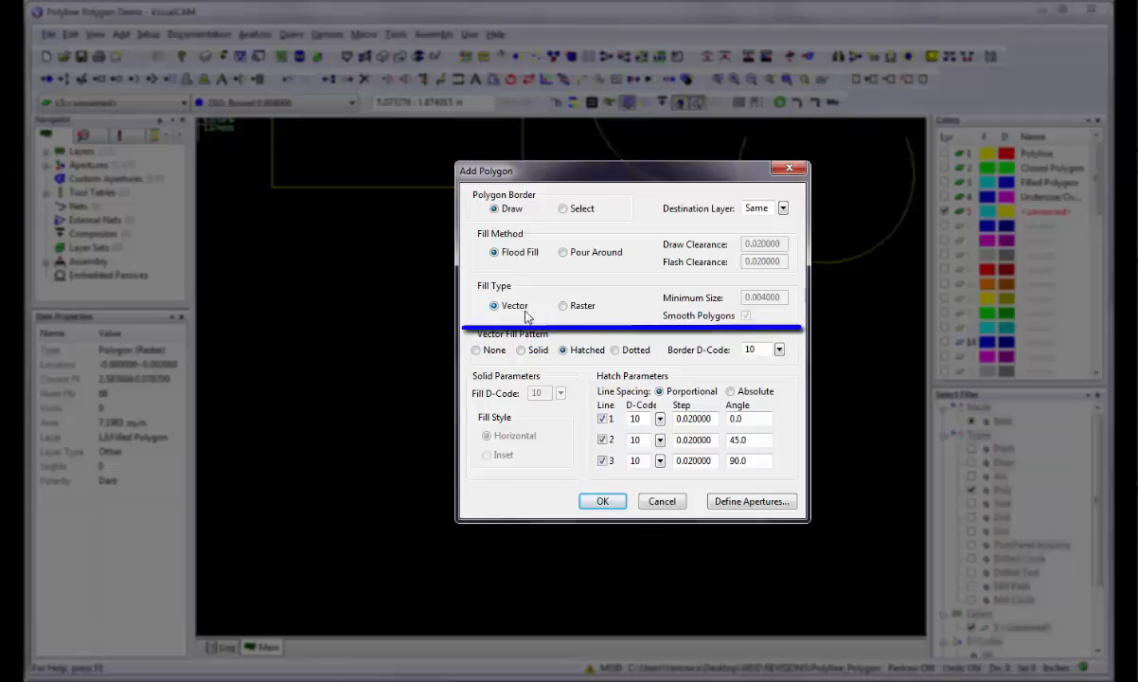
- Set the polygon to Raster fill type with the Pour Around method and Smooth Polygons enabled
click(563, 306)
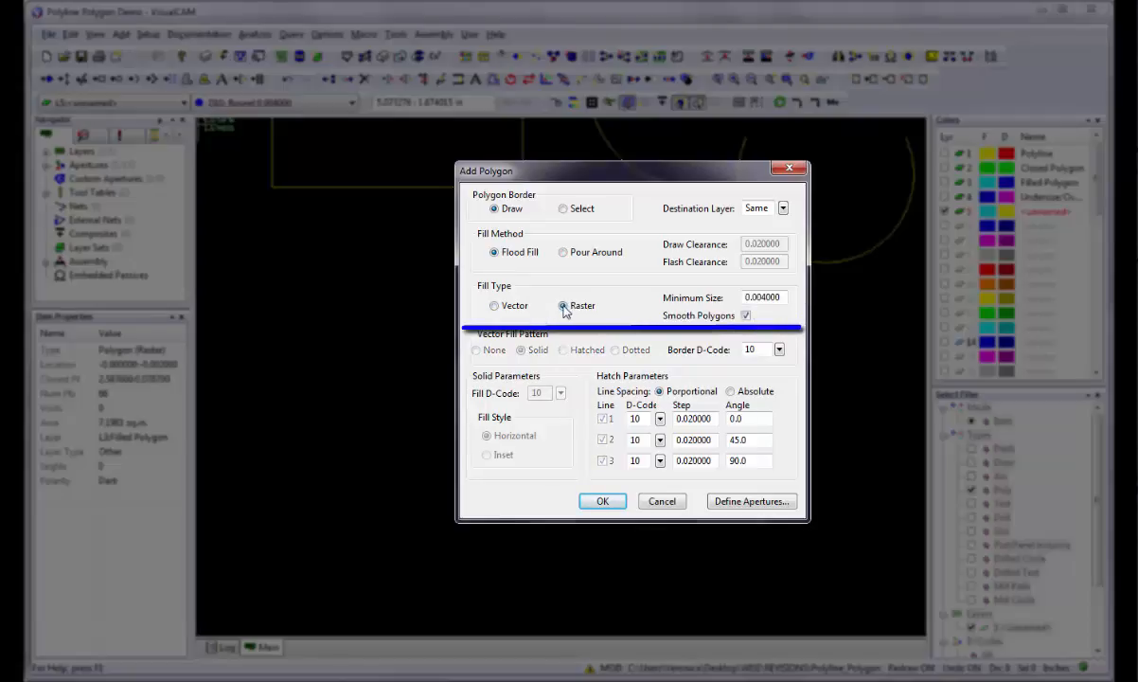
click(494, 306)
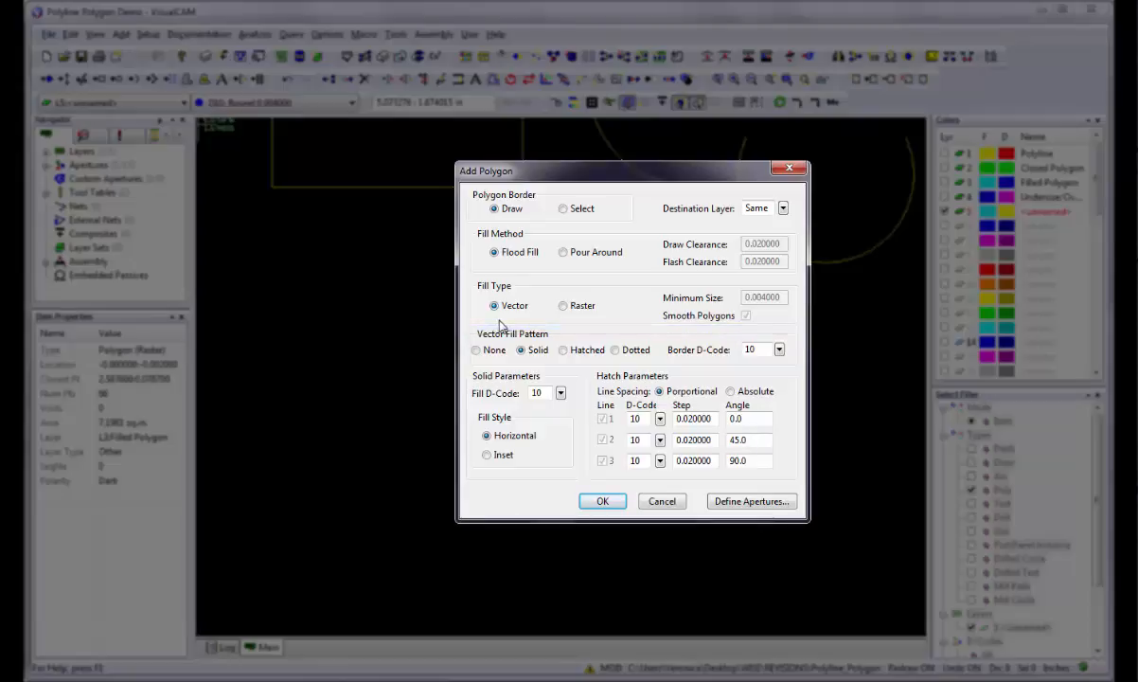
click(564, 307)
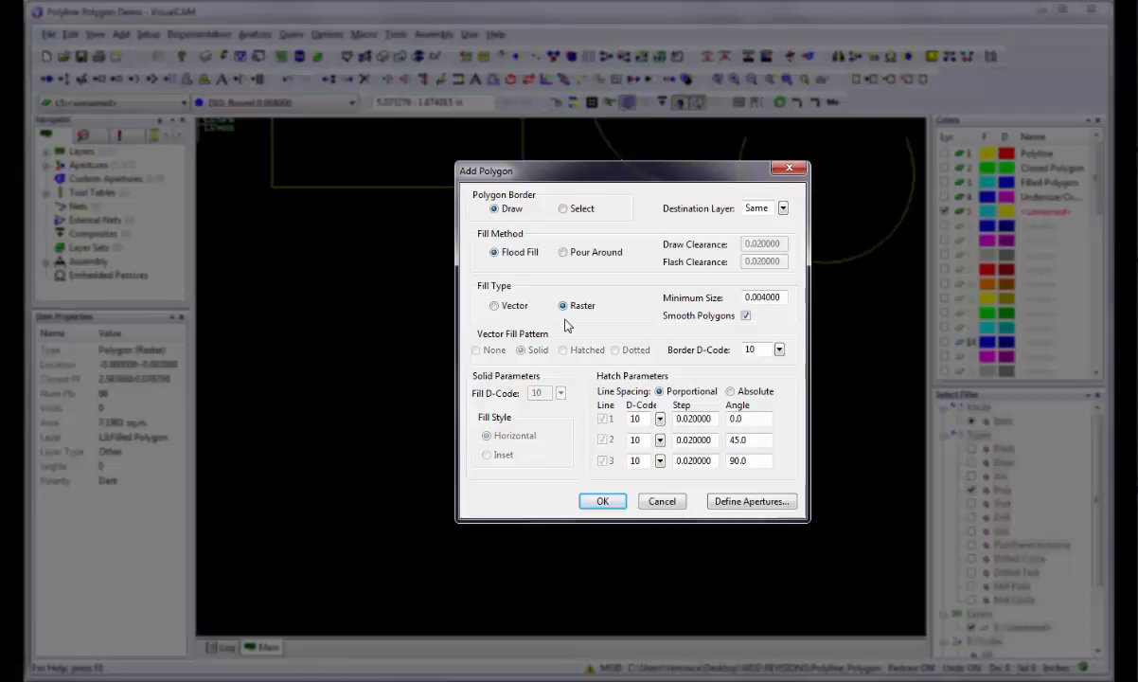
click(565, 254)
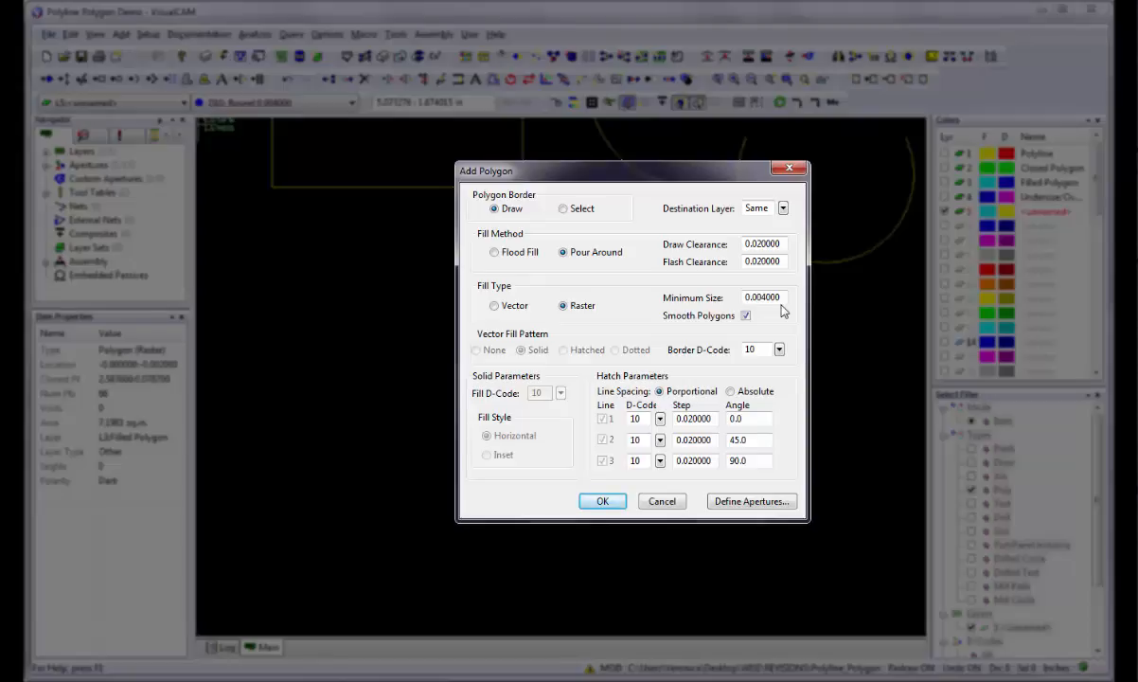
click(745, 316)
click(747, 317)
- Switch to Vector fill, try the None pattern, and choose Solid, comparing the Inset and Horizontal fill styles
click(494, 305)
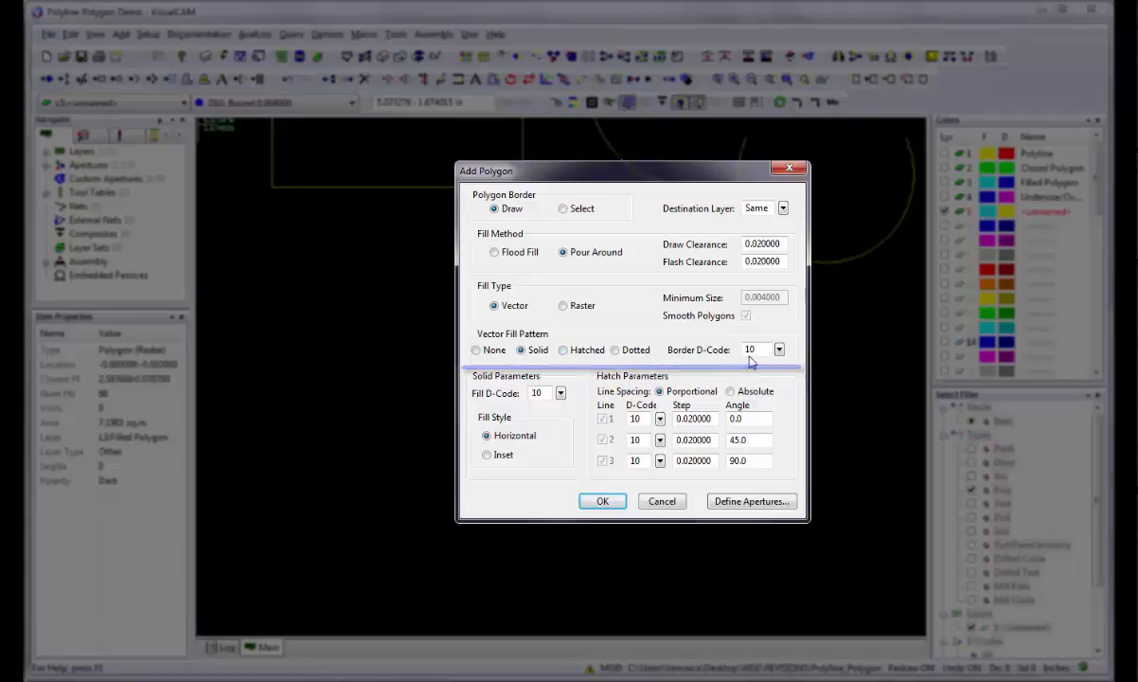
click(475, 350)
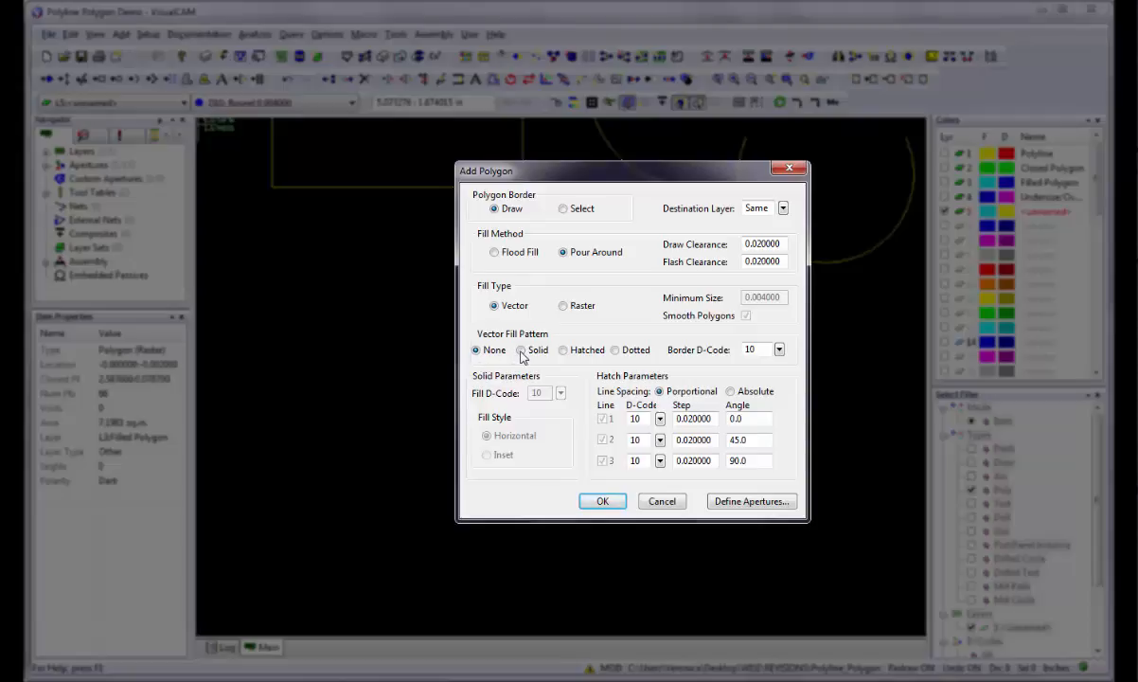
click(520, 351)
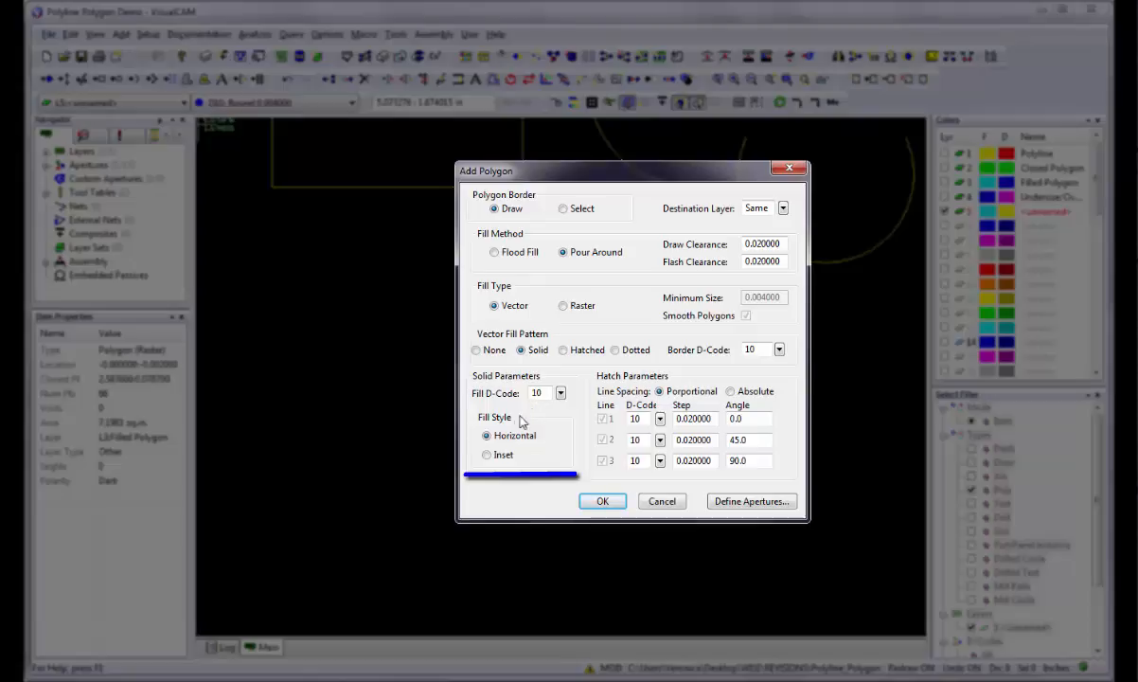
click(486, 456)
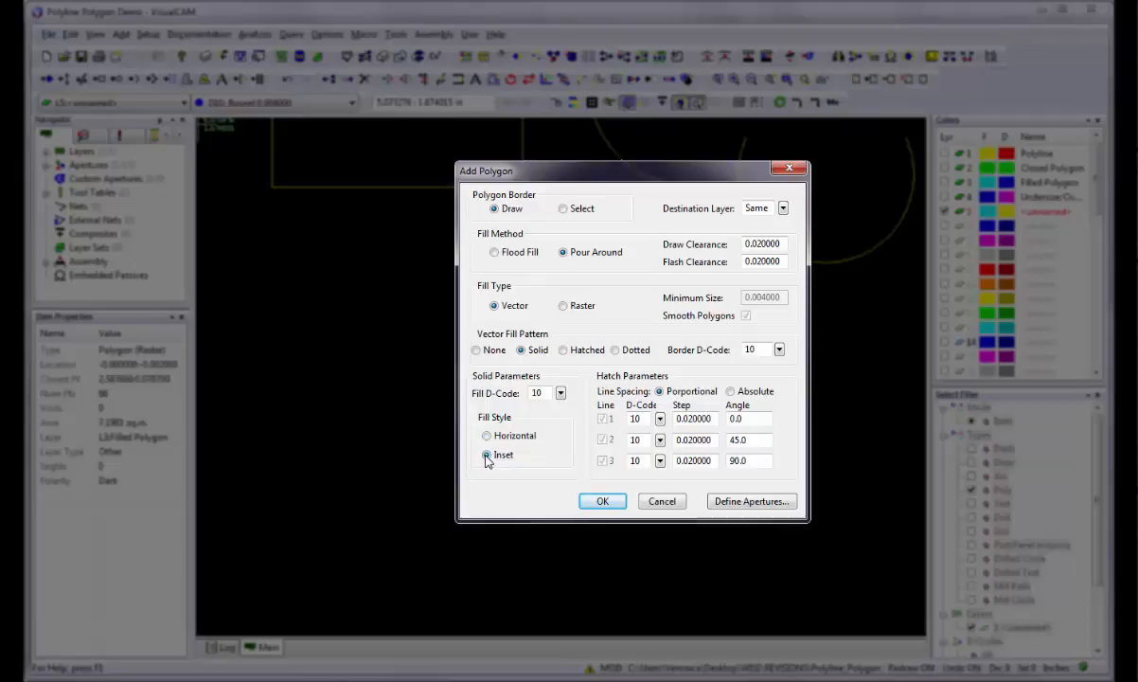
click(489, 438)
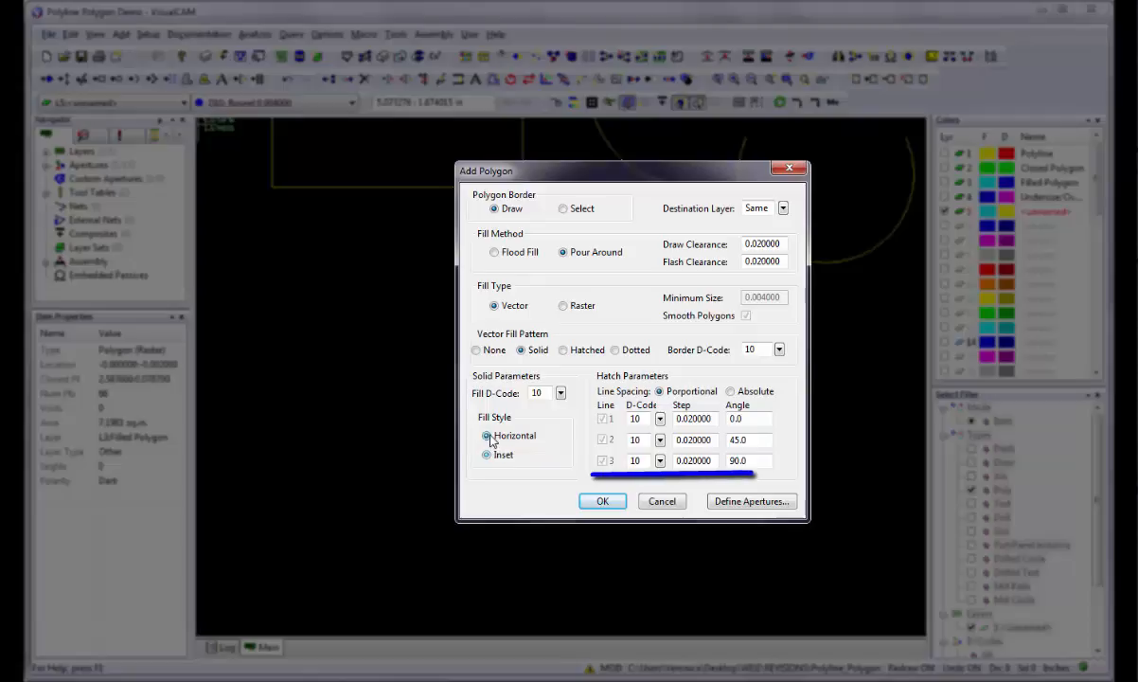
- Choose the Hatched fill pattern and compare Absolute with Proportional line spacing, ending on Proportional
click(564, 351)
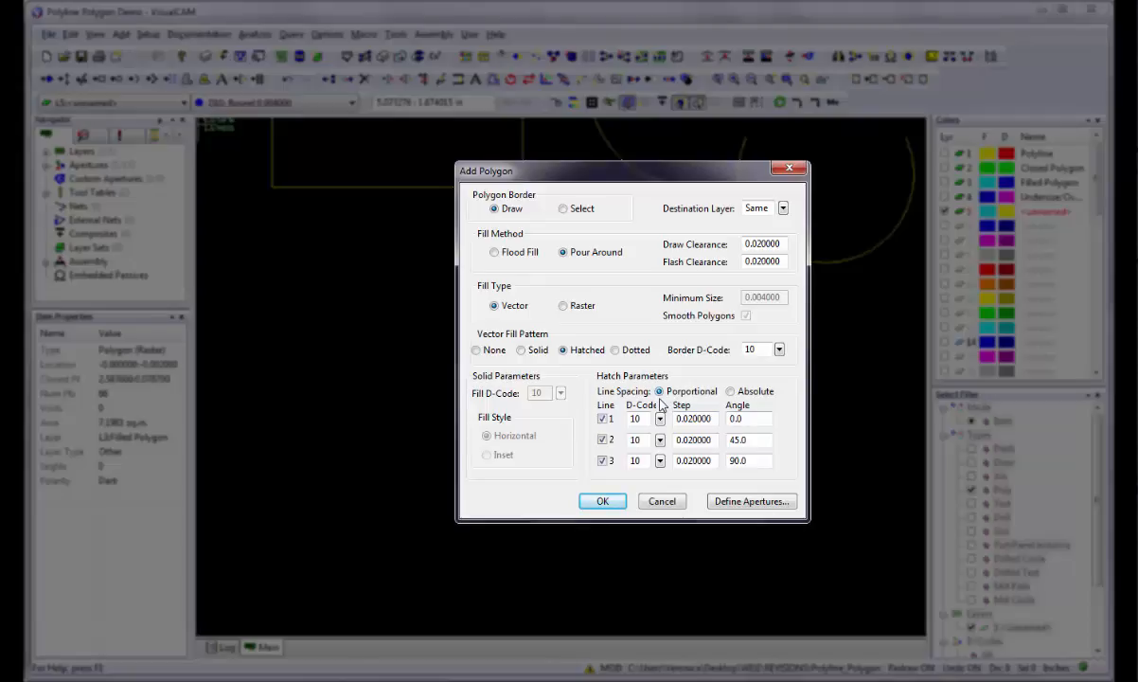
click(730, 391)
click(659, 392)
- Choose the Dotted pattern with D-code D10 and Edge to Edge measurement, and return the fill type to Raster
click(614, 350)
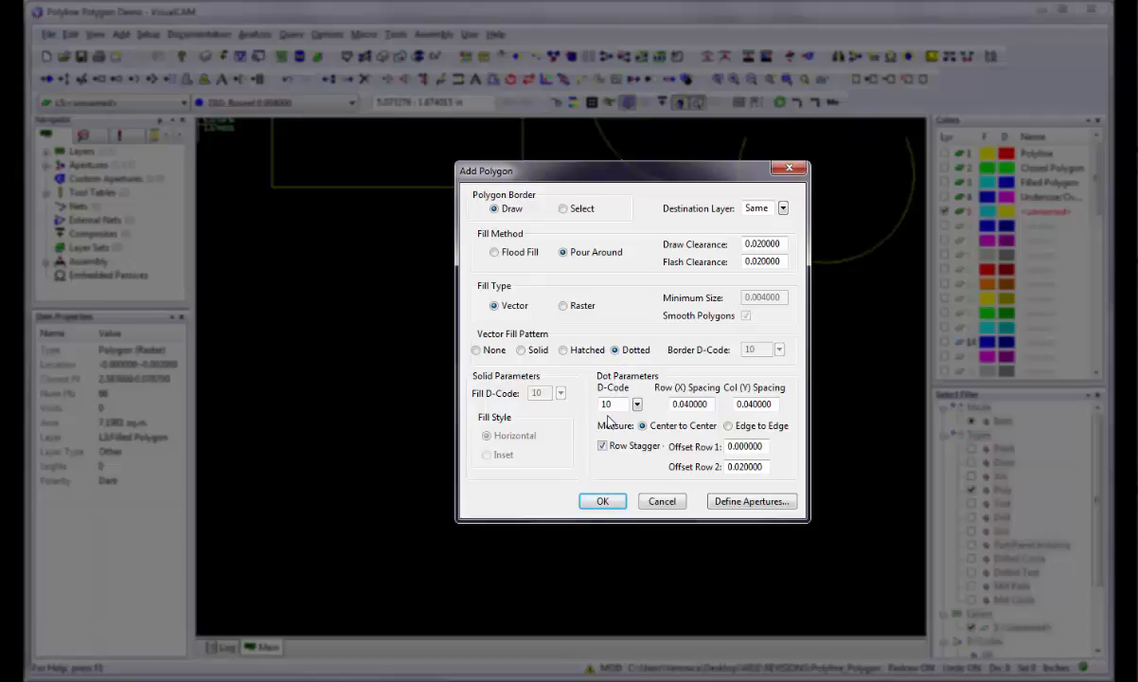
click(636, 405)
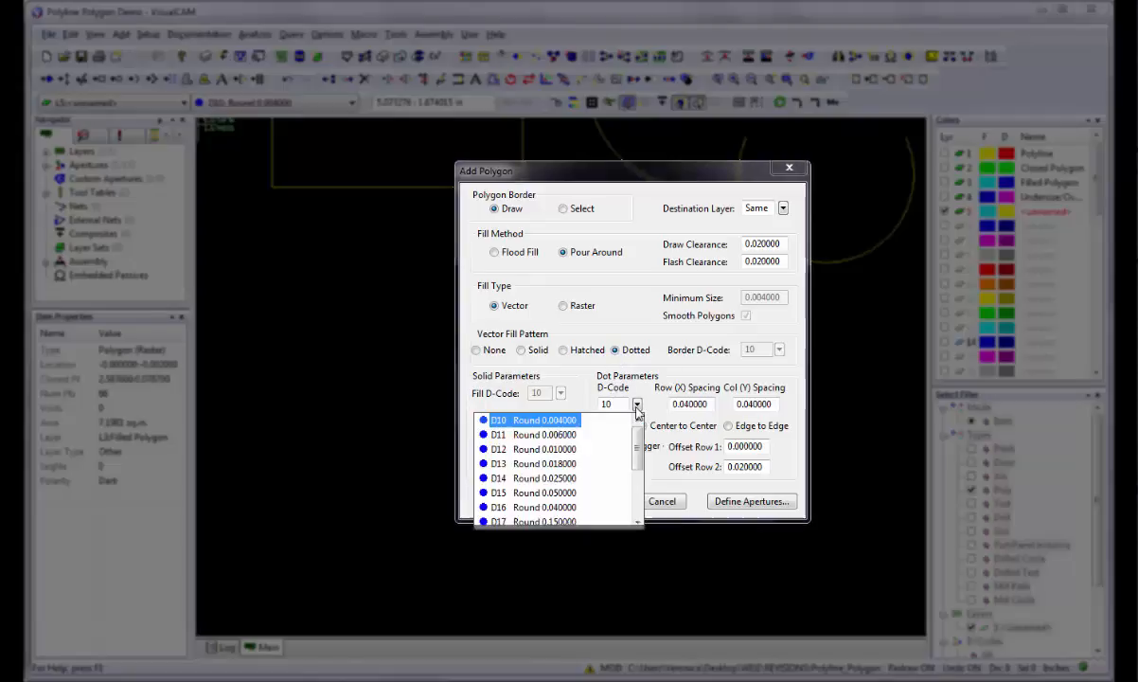
click(573, 421)
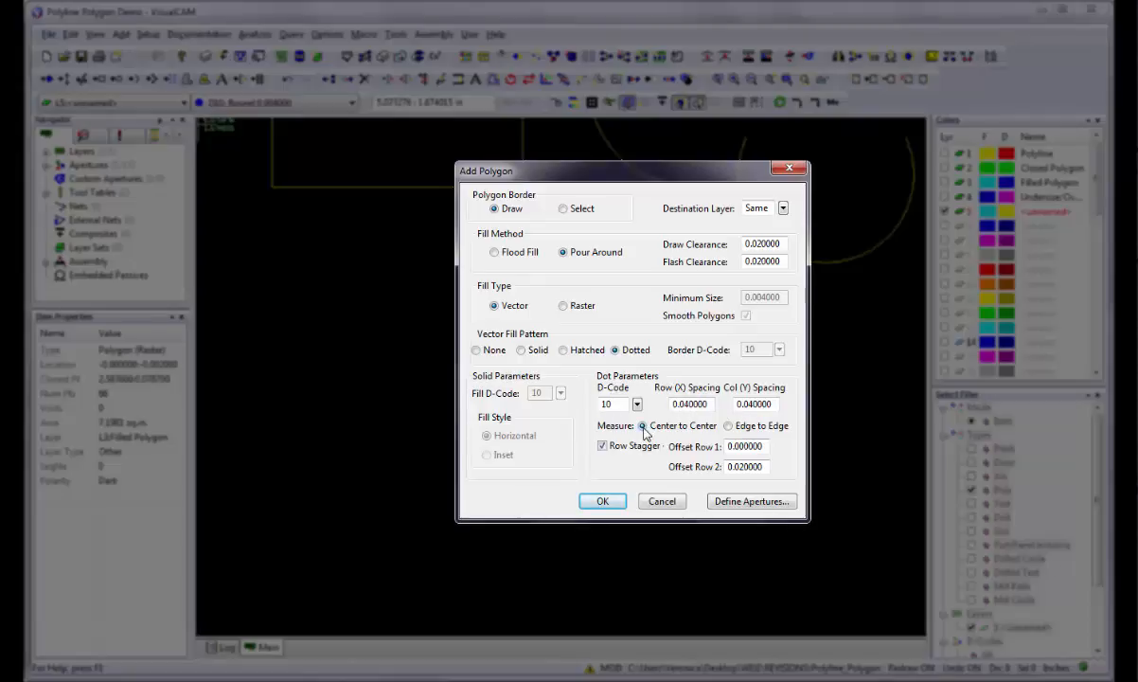
click(728, 427)
click(564, 305)
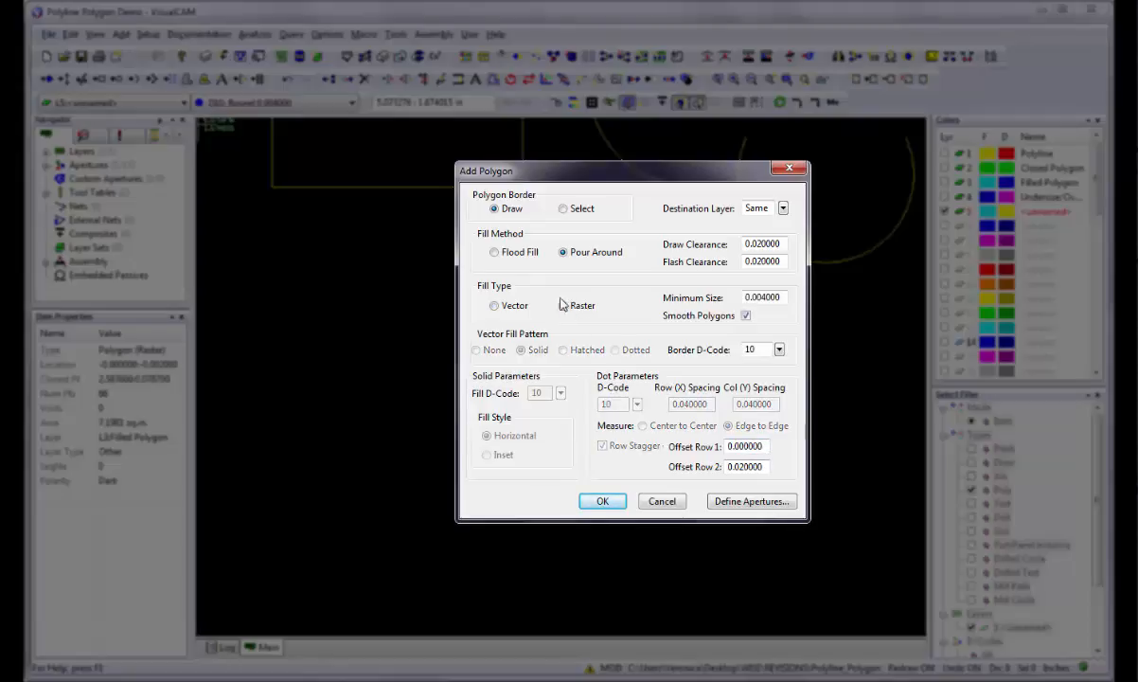
- Draw a closed rectangular polygon about 1 in wide on layer 5 below the existing rectangle, using Flood Fill with Raster fill
click(494, 256)
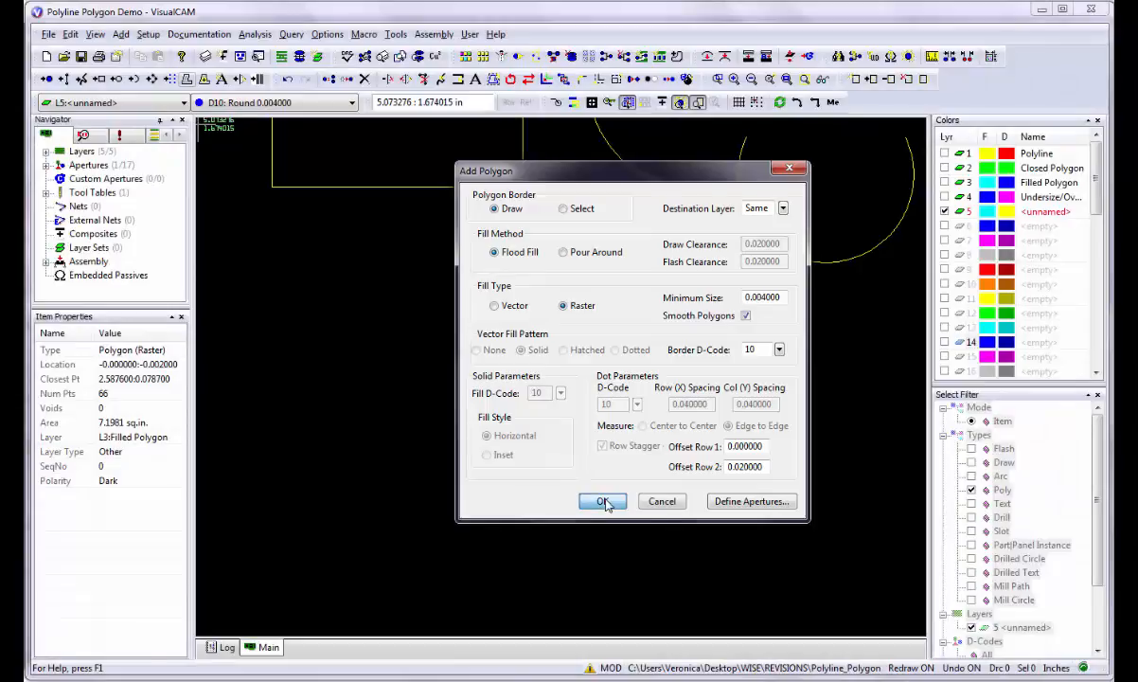
click(602, 501)
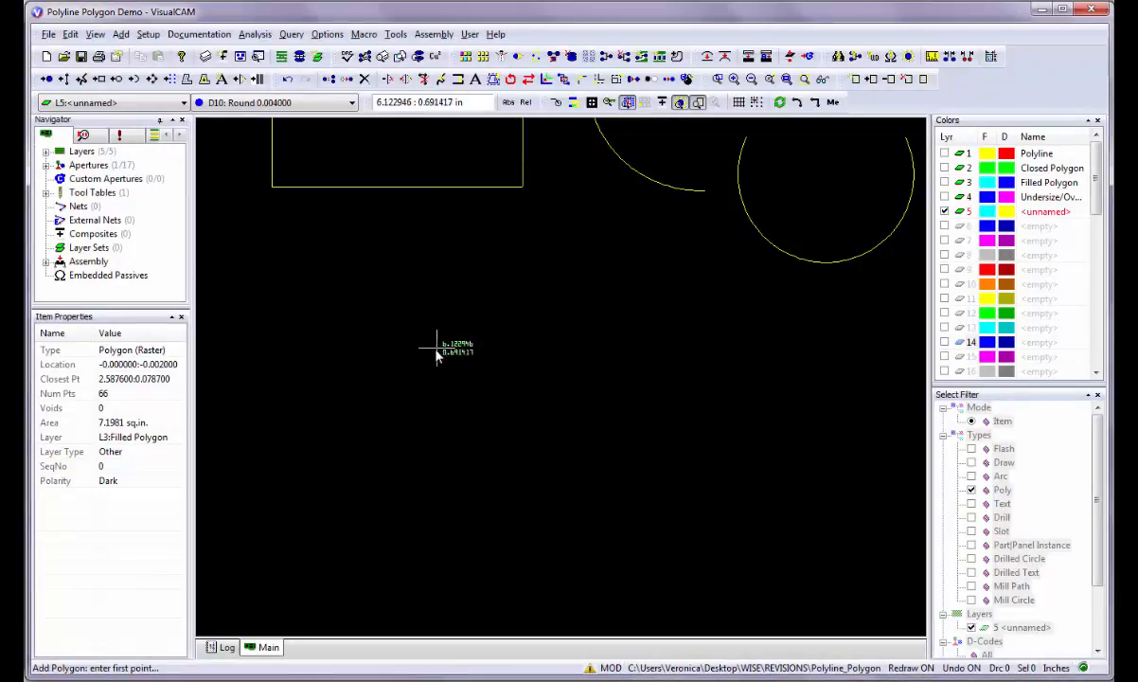
click(277, 287)
click(504, 288)
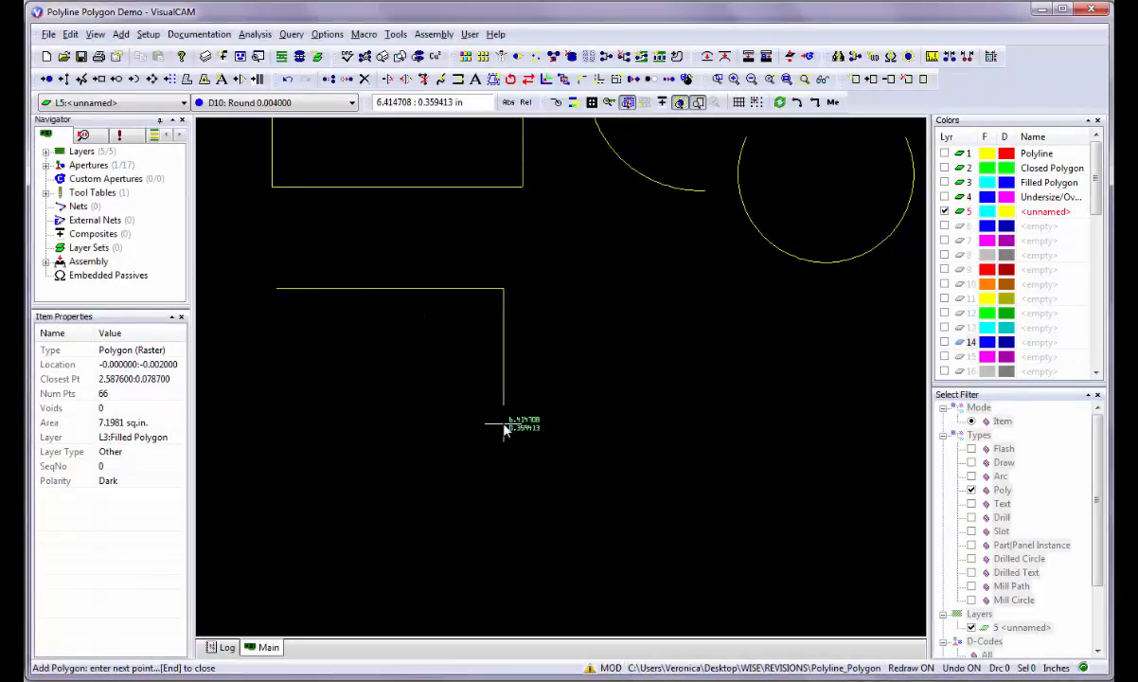
click(504, 423)
click(272, 424)
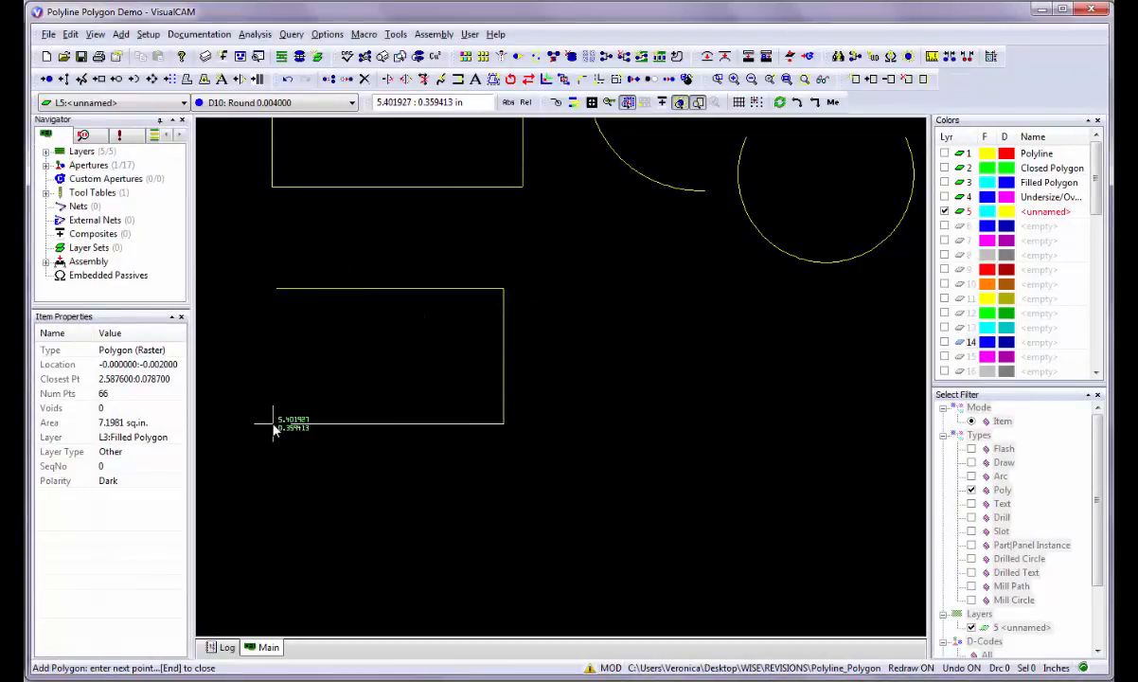
click(273, 287)
key(End)
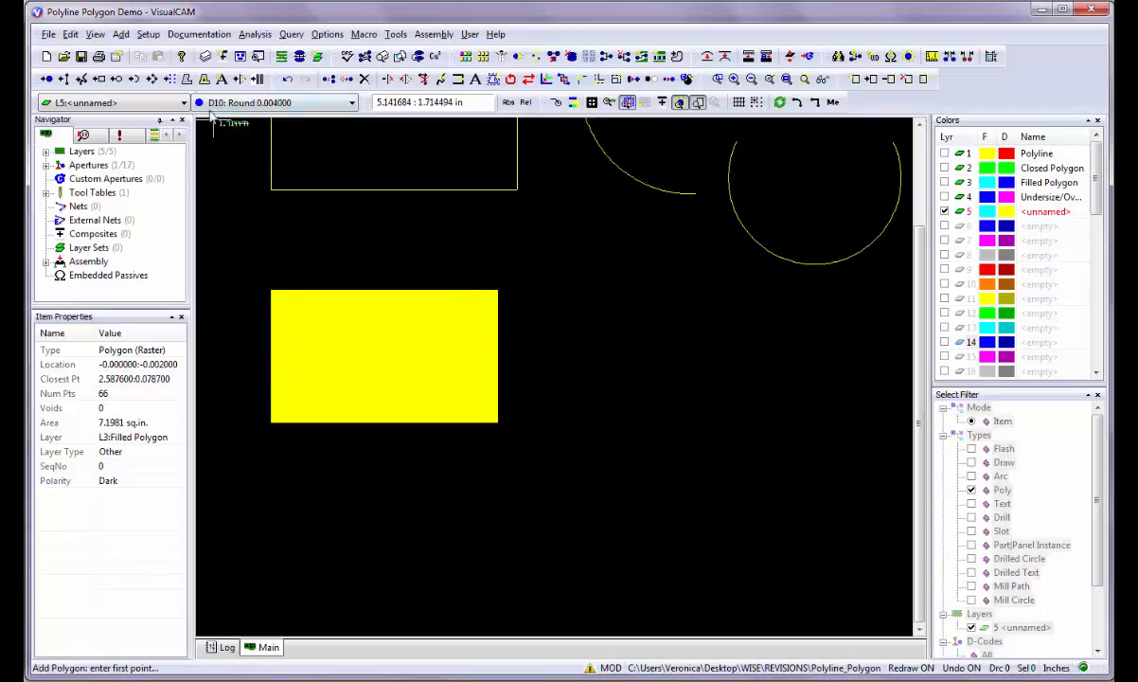
- Draw a second rectangular polygon about 0.9 in wide beside the filled one, using Vector fill with the None pattern
click(188, 80)
click(484, 305)
click(473, 349)
click(588, 505)
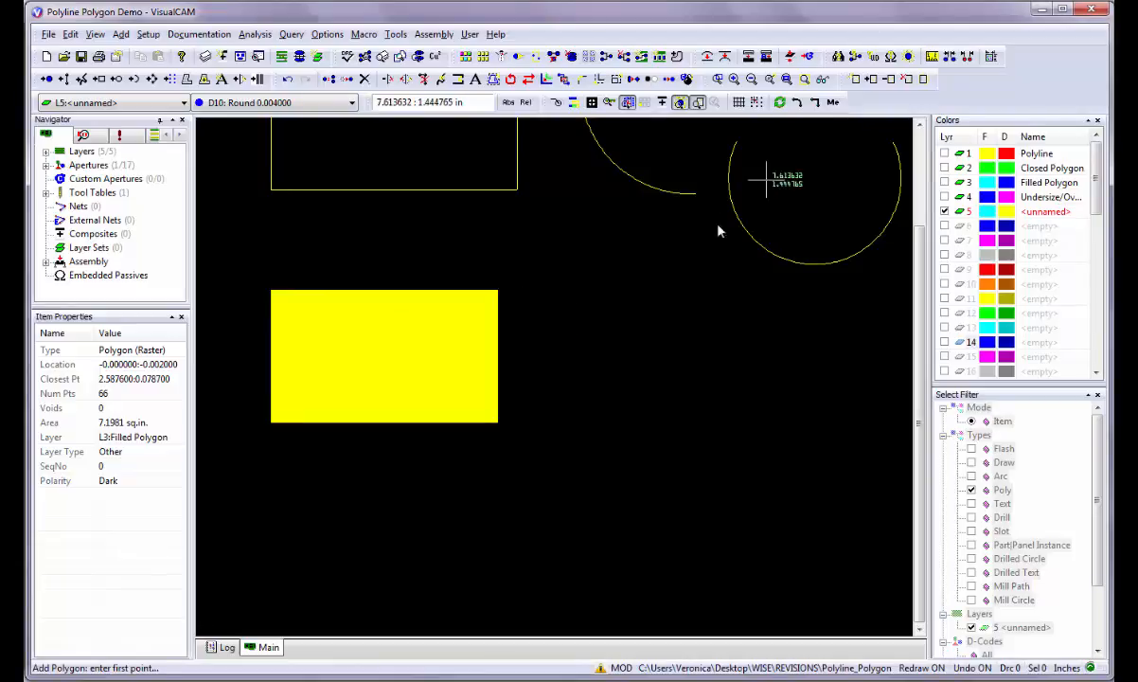
click(541, 288)
click(541, 417)
click(739, 417)
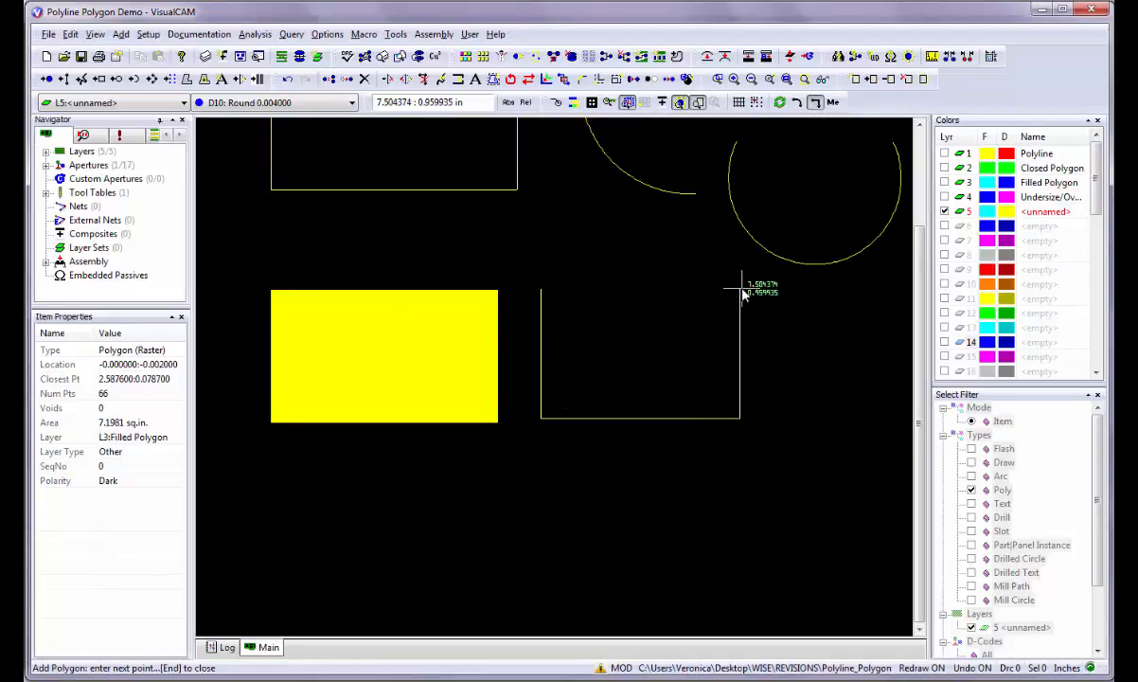
click(739, 284)
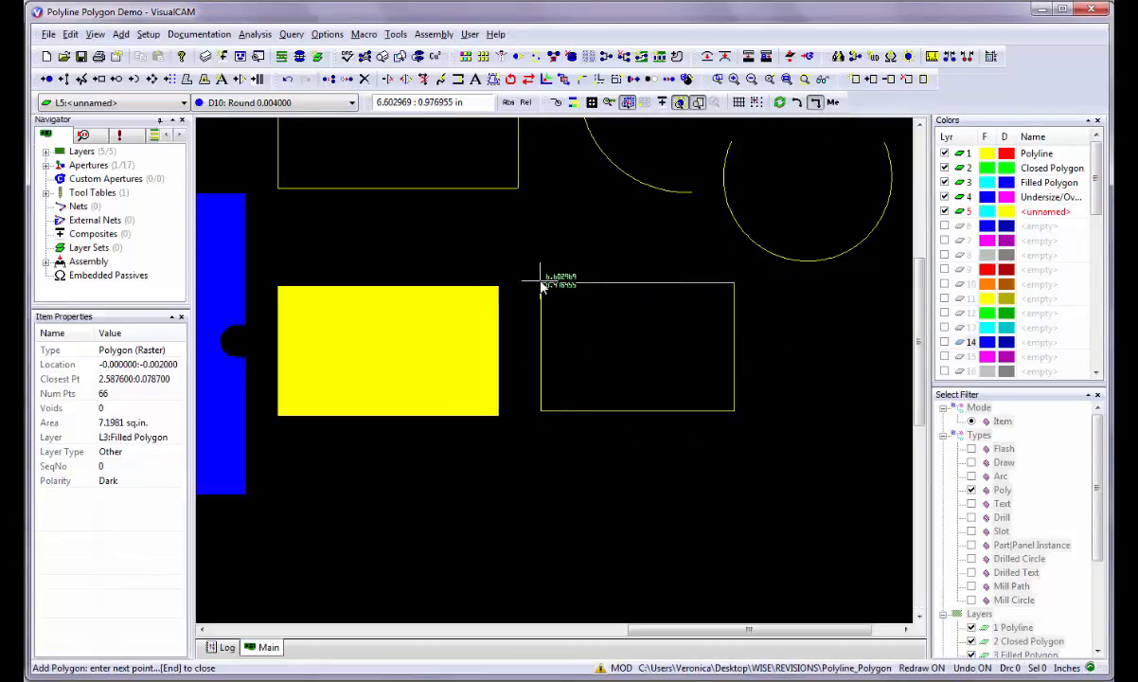
click(541, 283)
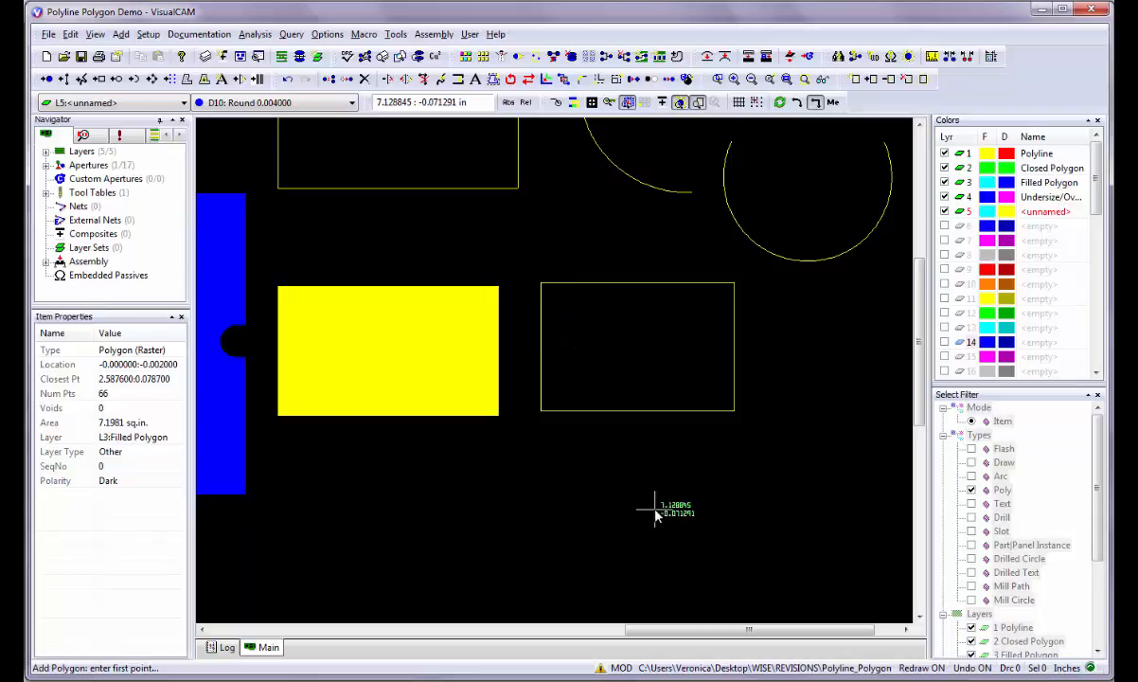
- Fill the unfilled rectangle with a Raster flood-fill polygon, using the Select border option to pick its outline
click(187, 79)
click(564, 208)
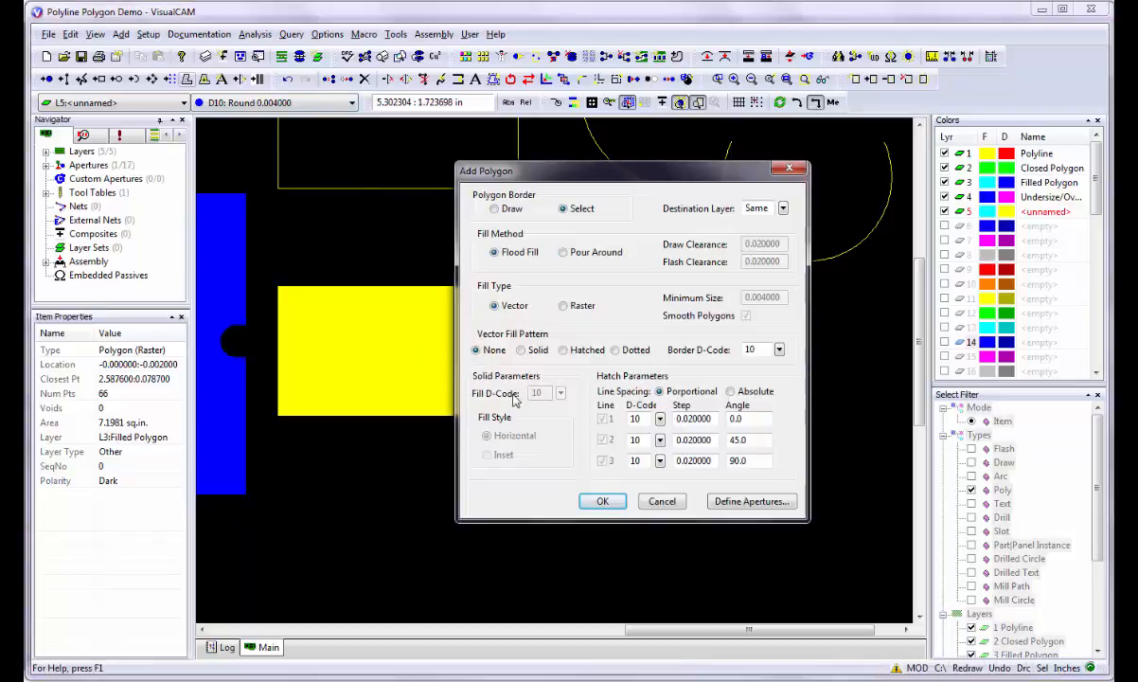
click(564, 304)
click(602, 501)
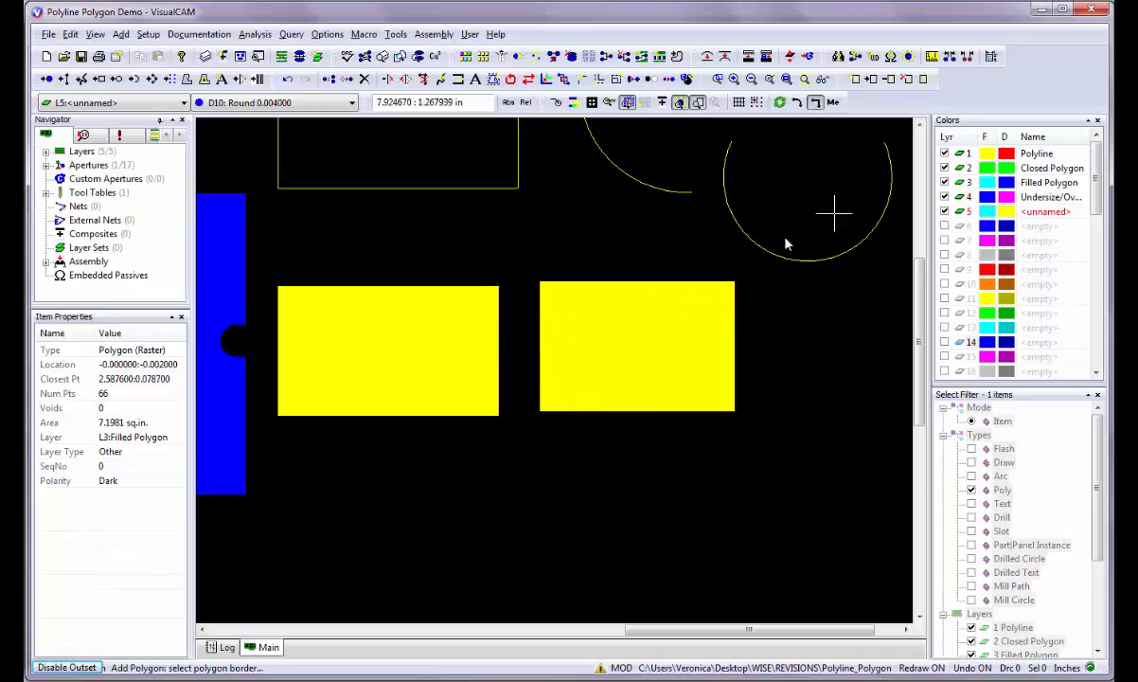
- Hide layers 1, 3 and 4 so only the Closed Polygon layer and layer 5 are displayed, fitting the whole drawing in view
click(945, 153)
click(946, 182)
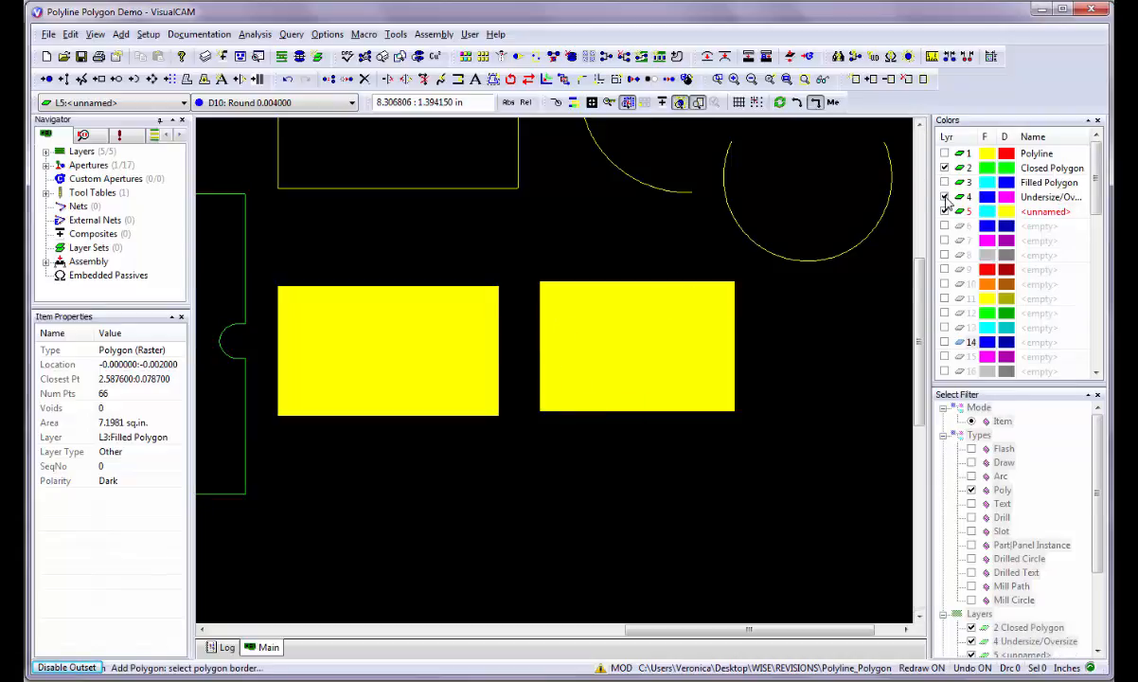
click(945, 197)
key(Home)
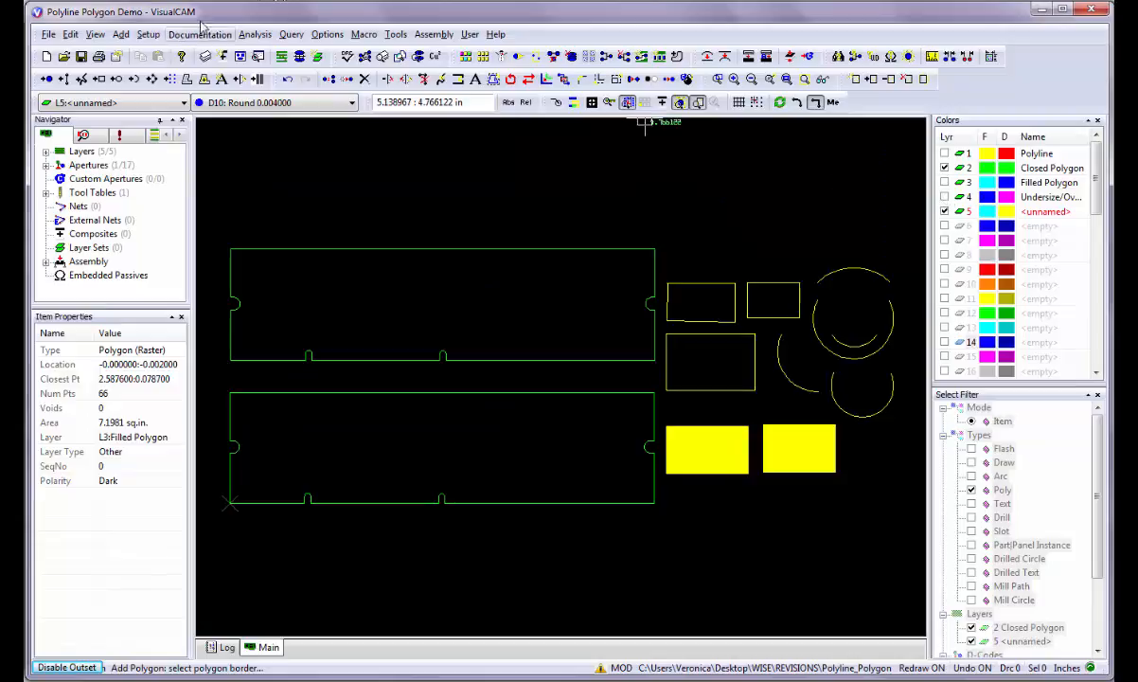
- Fill the upper closed board outline on layer 2 with a Vector Hatched polygon, using Select border and Flood Fill
click(187, 79)
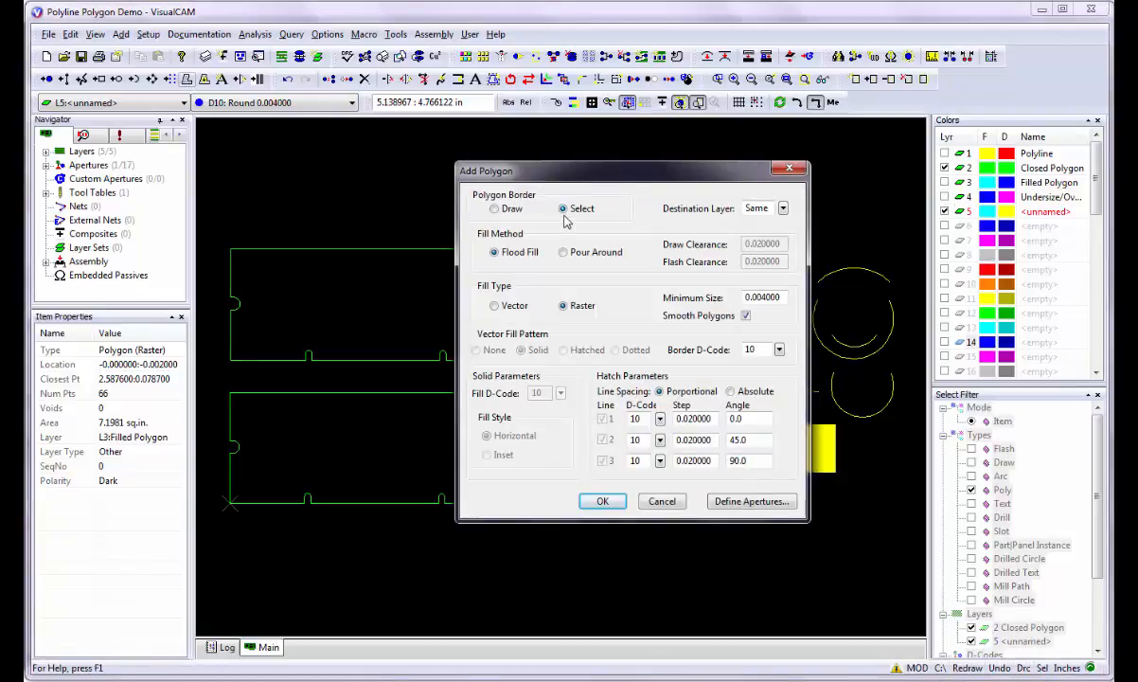
click(495, 307)
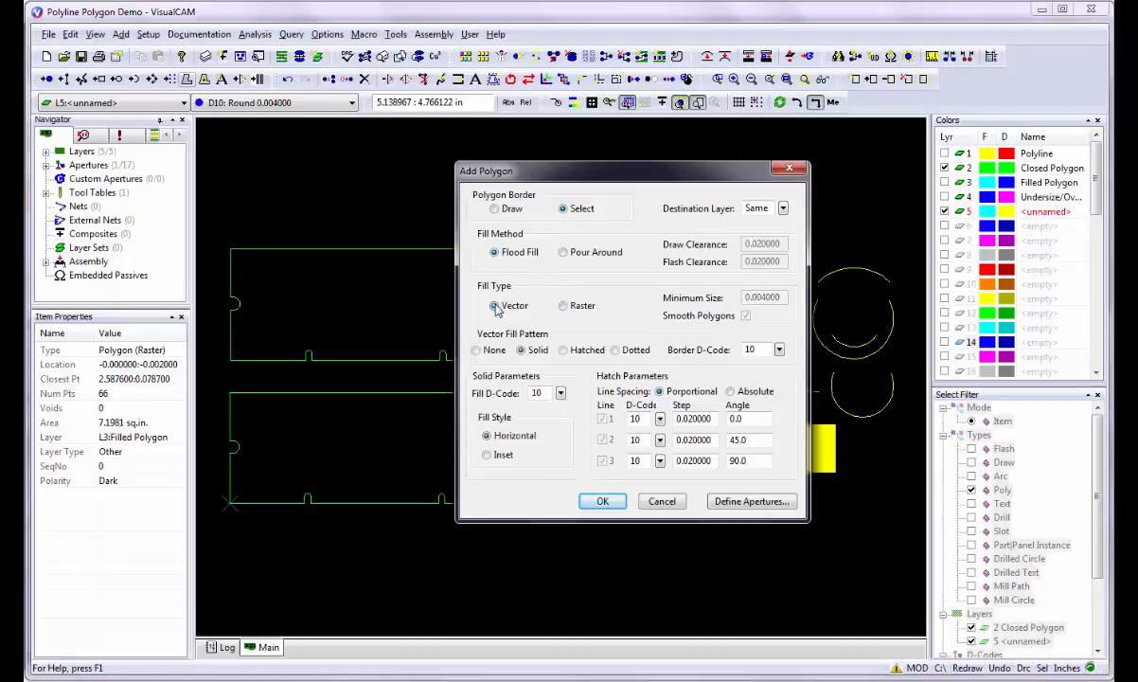
click(562, 350)
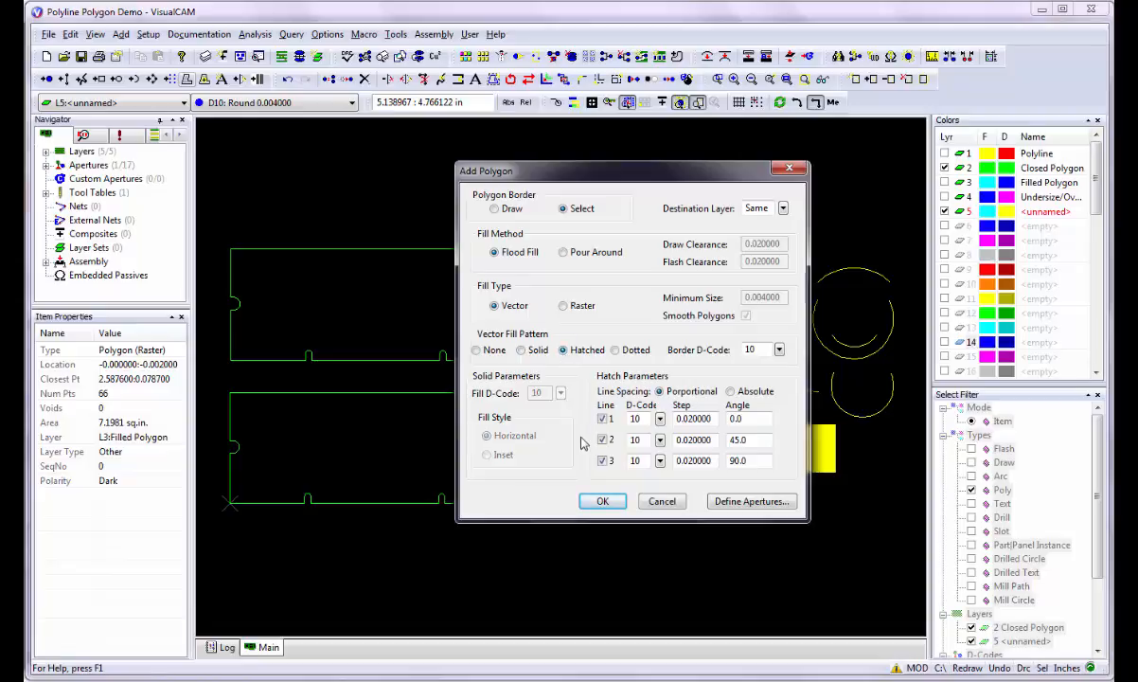
click(600, 501)
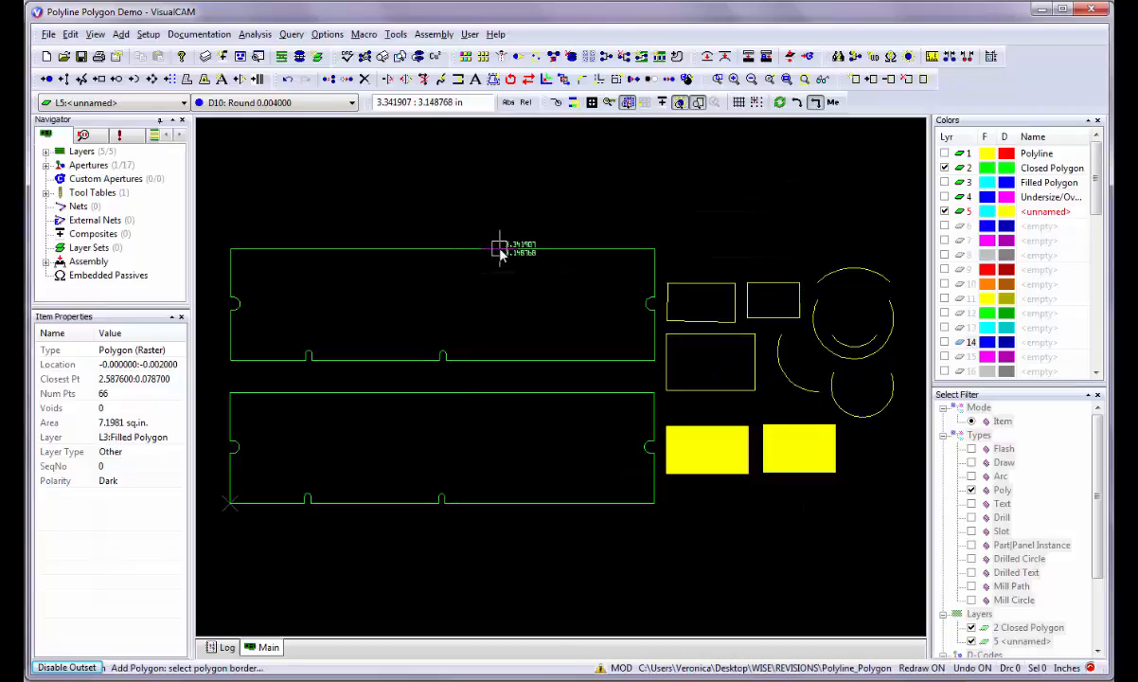
scroll(509, 372, up, 1)
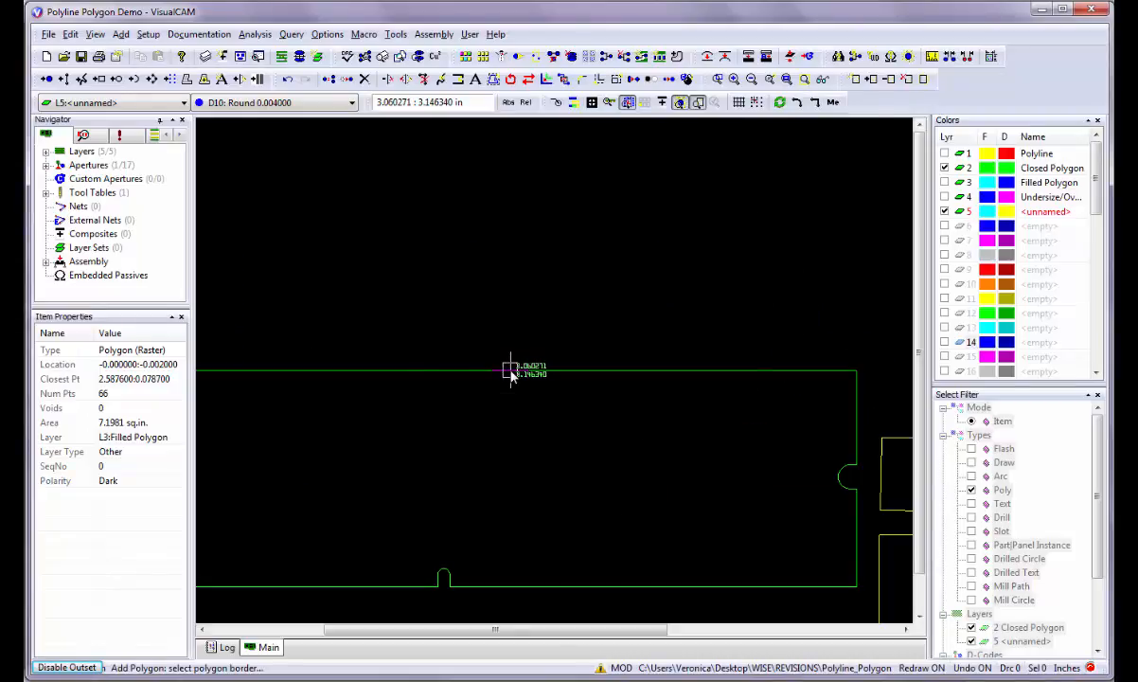
click(433, 371)
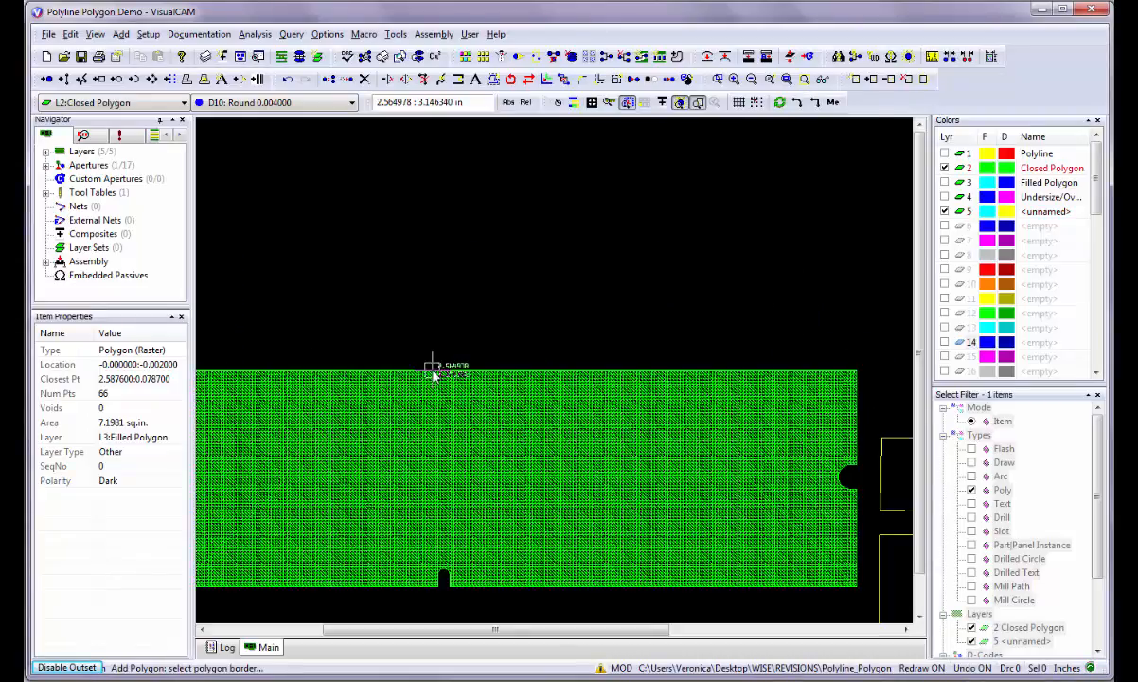
- Apply Close and Fill to the lower closed polyline outline on layer 2
key(Home)
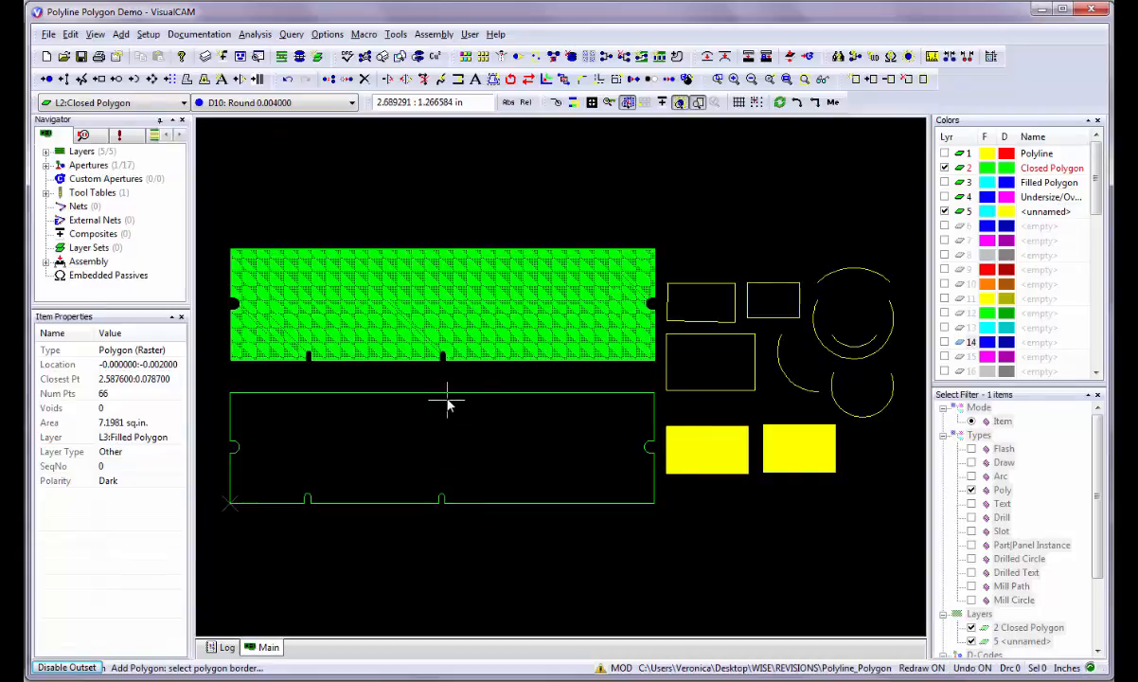
right_click(447, 395)
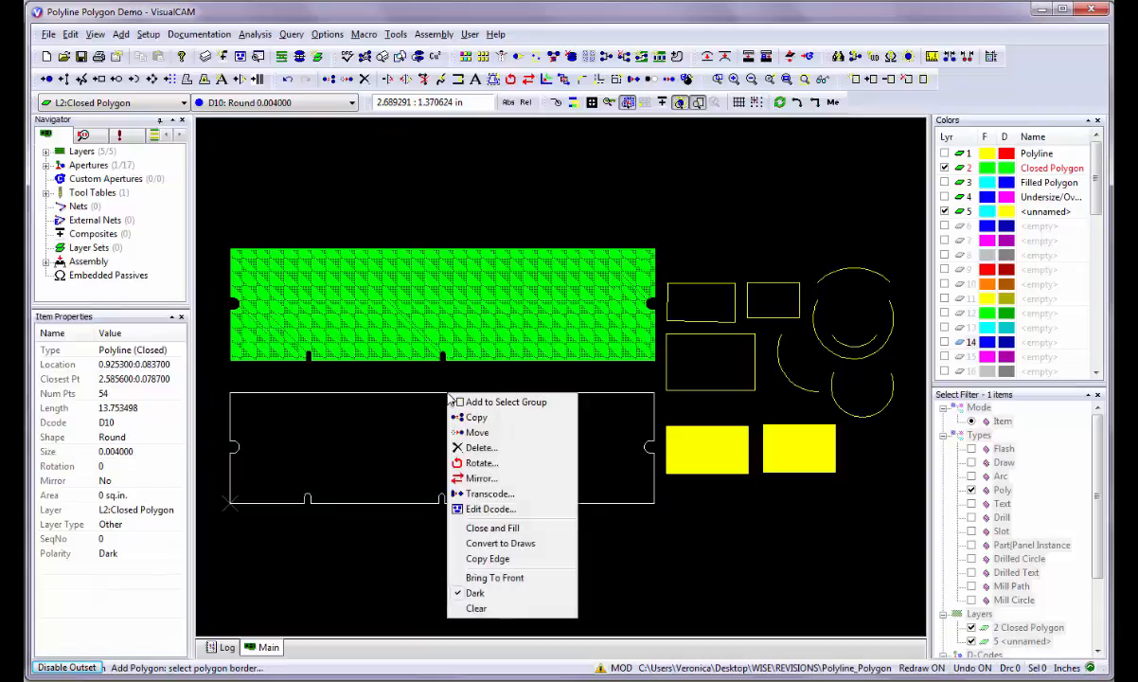
click(476, 531)
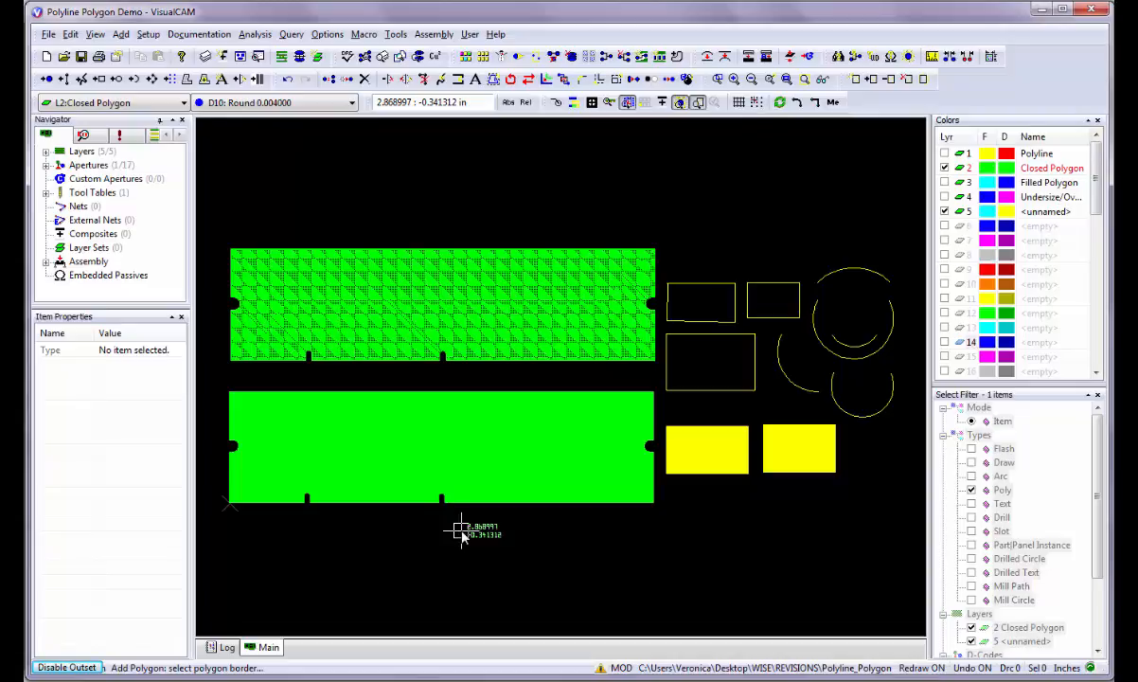
- Add a circular polygon void near the left end of the lower solid-filled polygon
click(122, 34)
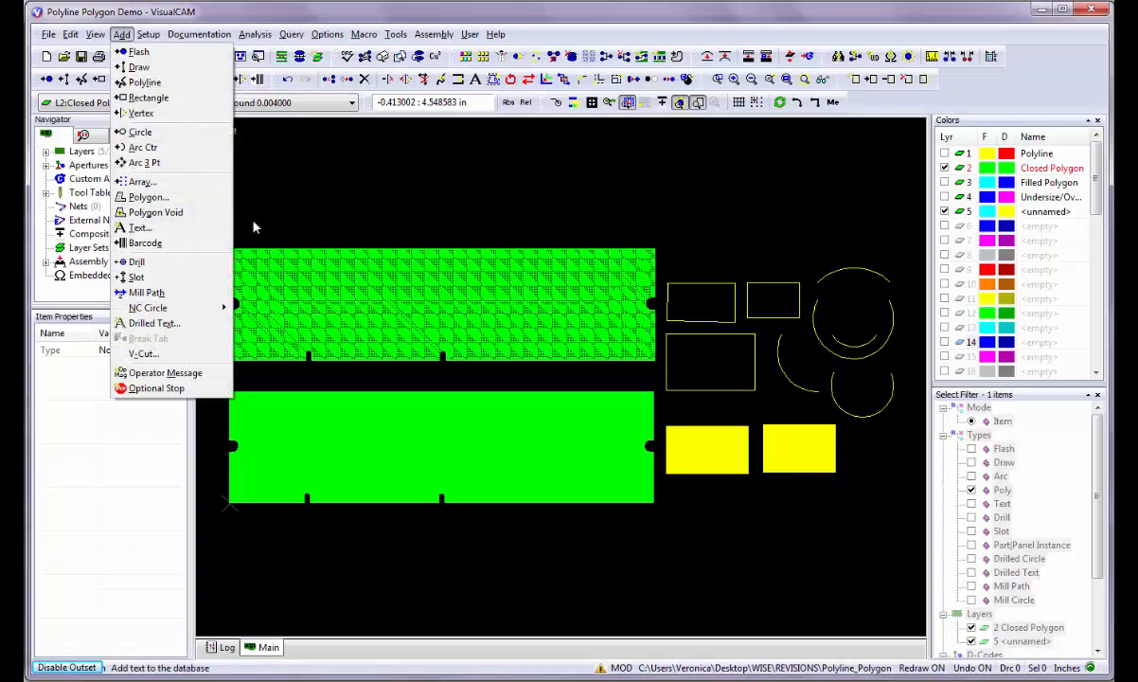
key(Return)
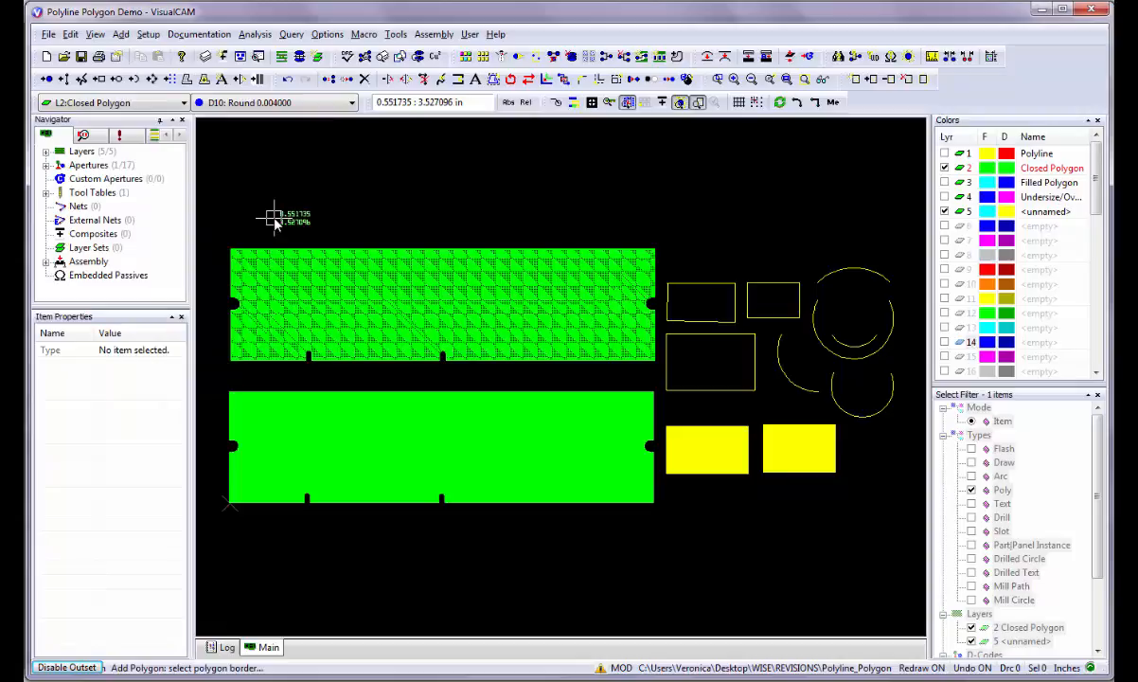
click(203, 80)
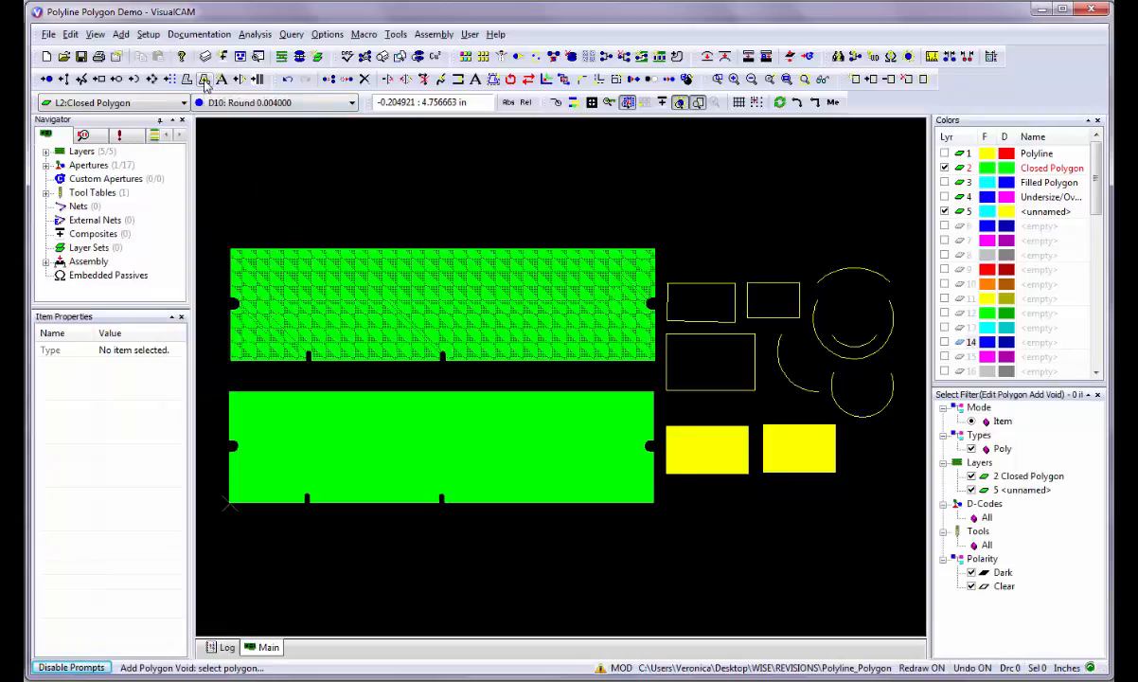
click(374, 445)
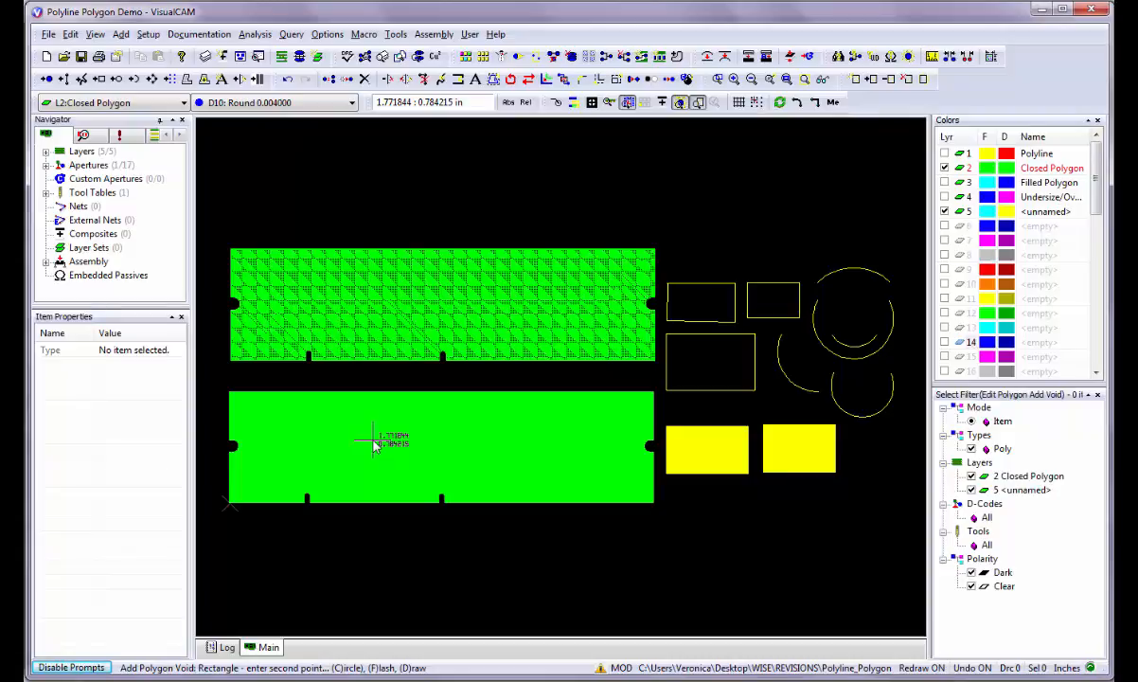
key(c)
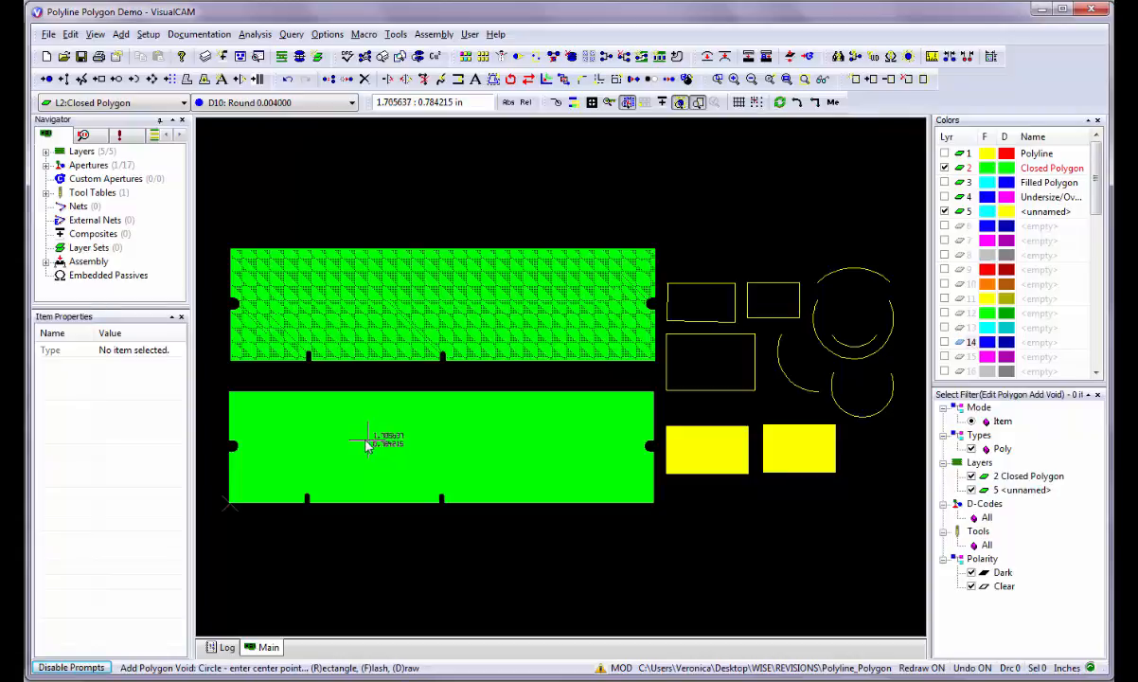
click(267, 432)
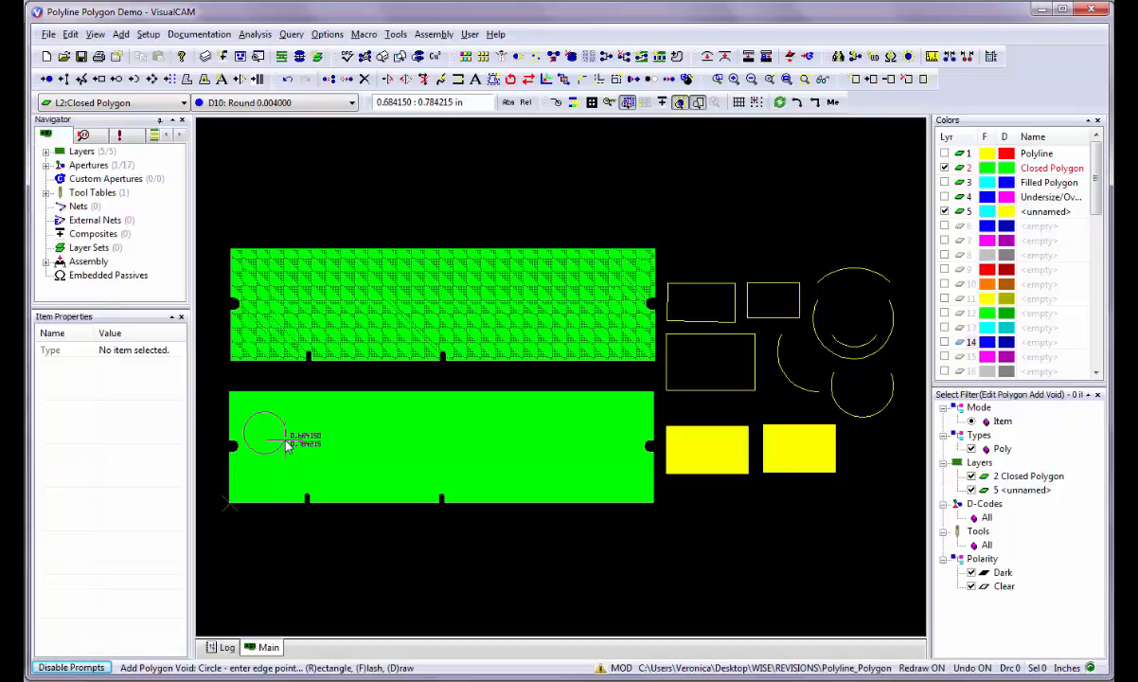
click(287, 445)
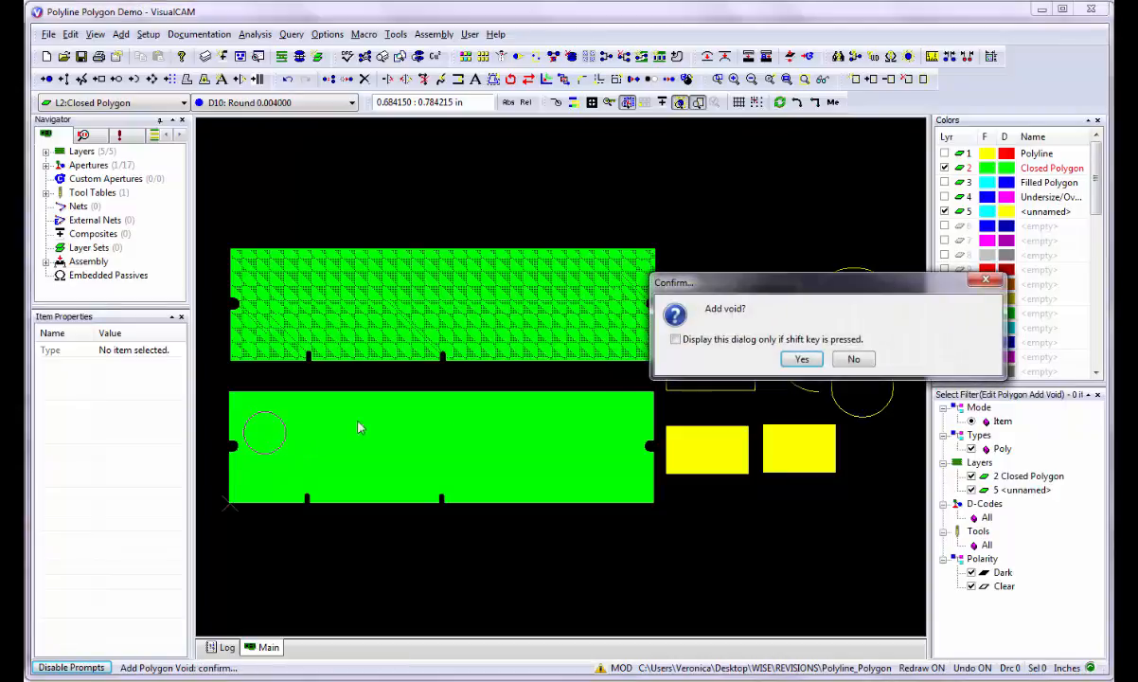
click(798, 359)
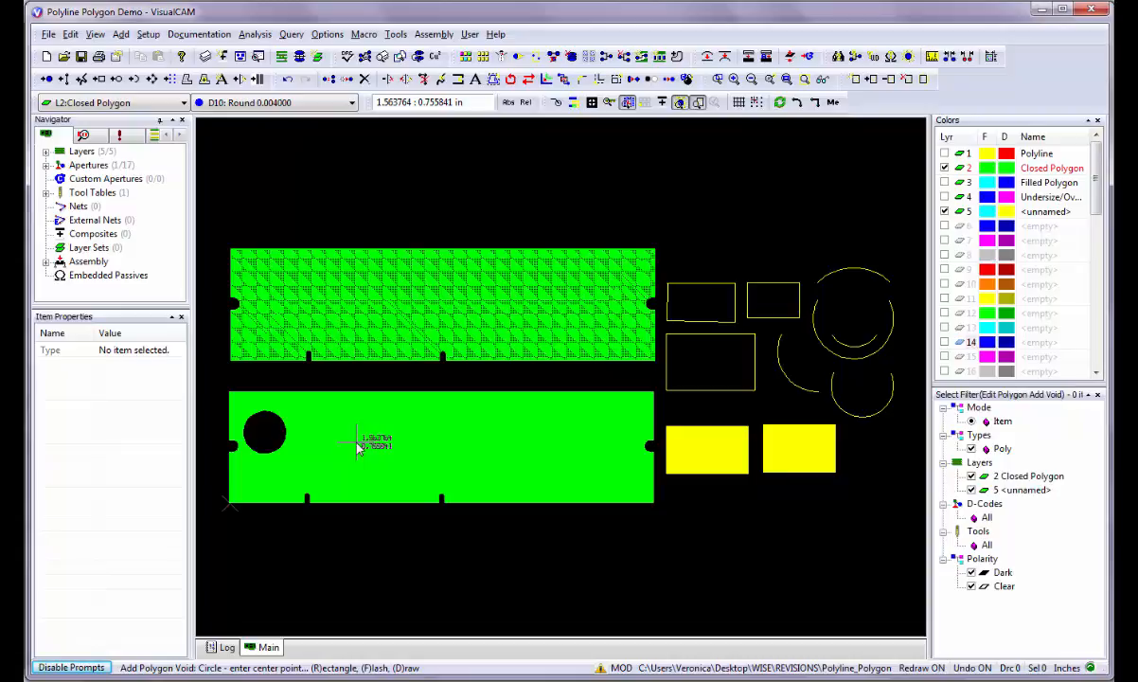
click(313, 415)
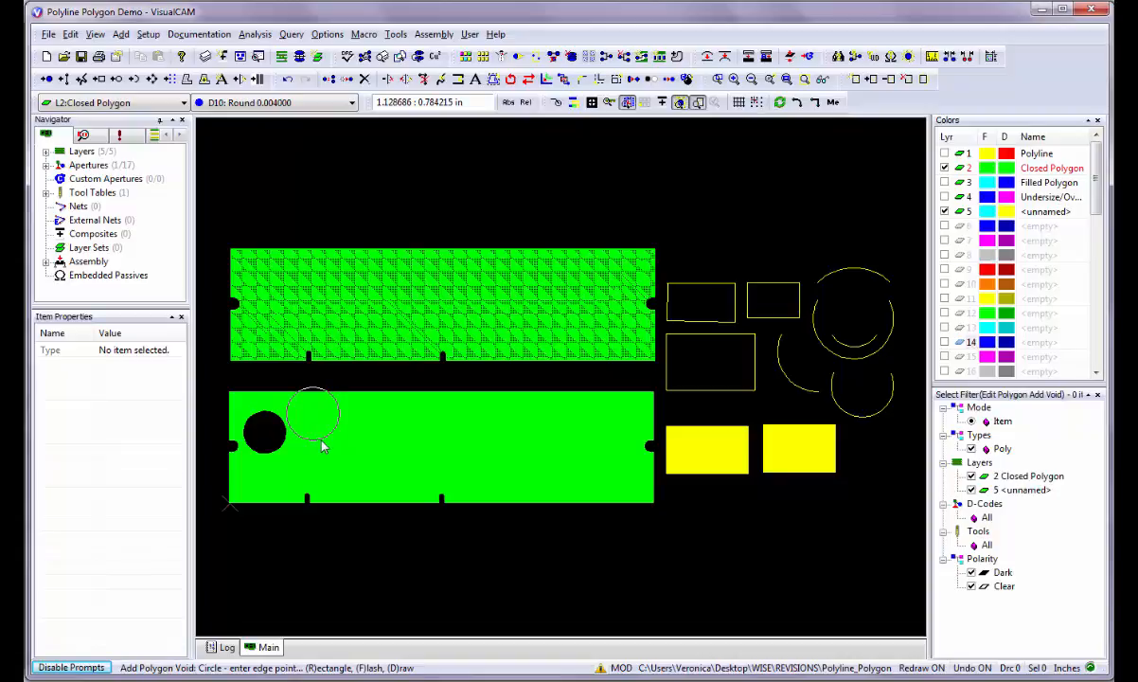
click(323, 441)
click(846, 359)
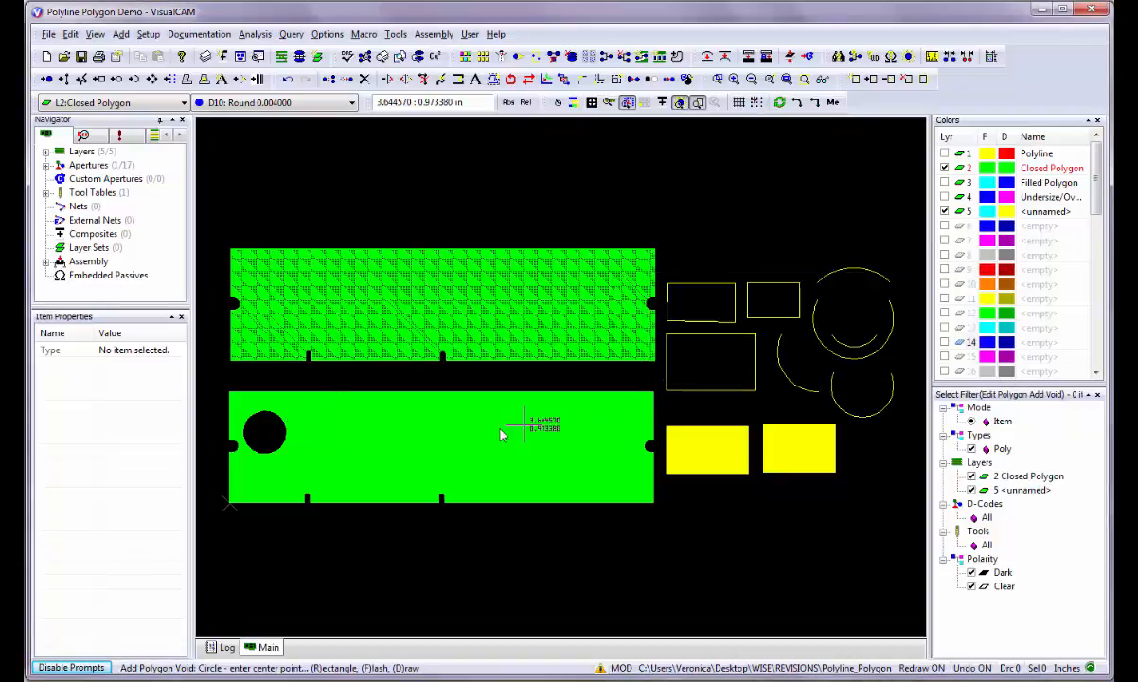
- Add a second, larger circular void just right of the first one in the lower polygon
click(340, 438)
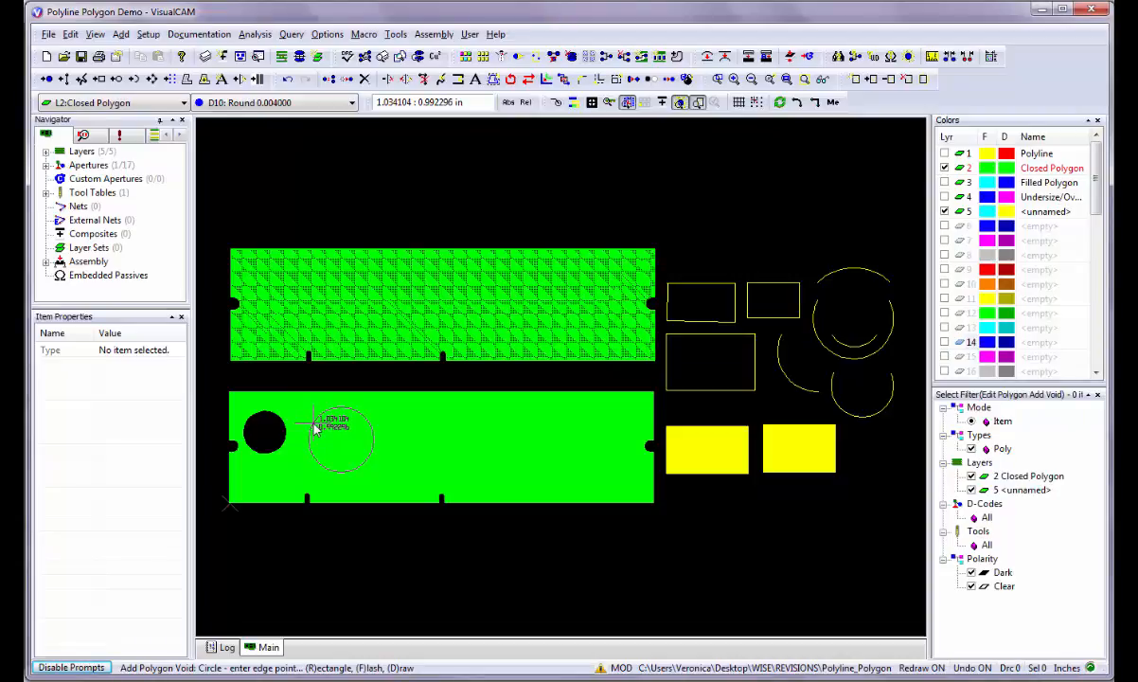
click(314, 427)
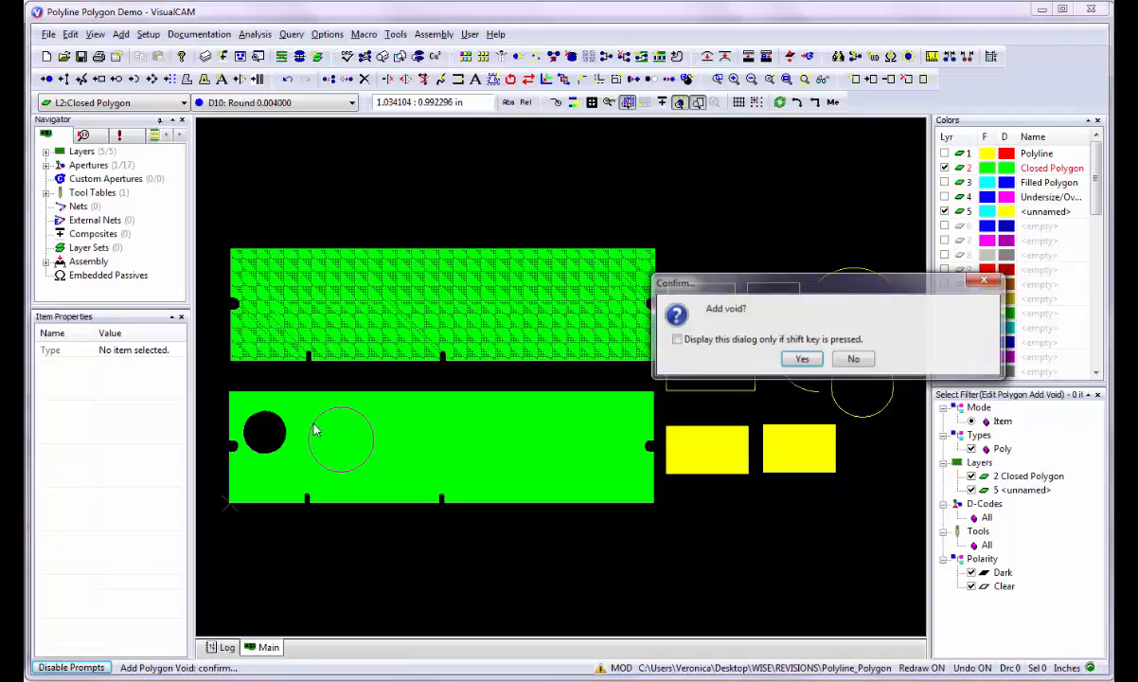
click(801, 359)
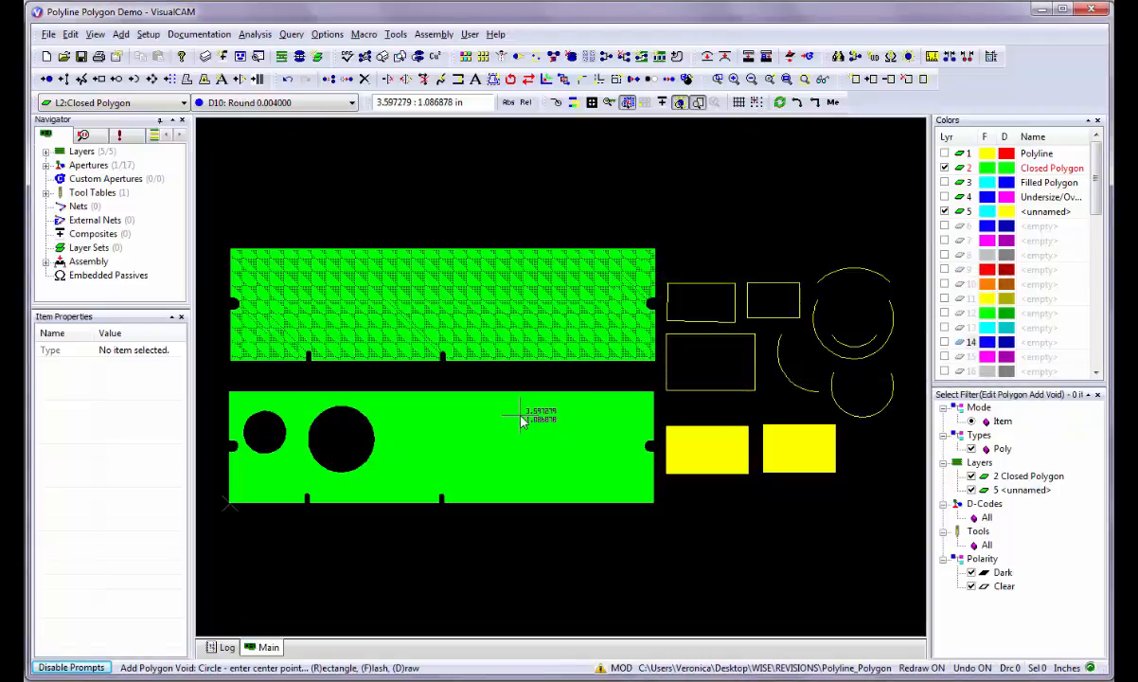
- Add a rectangular void right of the larger circular void in the lower solid-filled polygon
key(r)
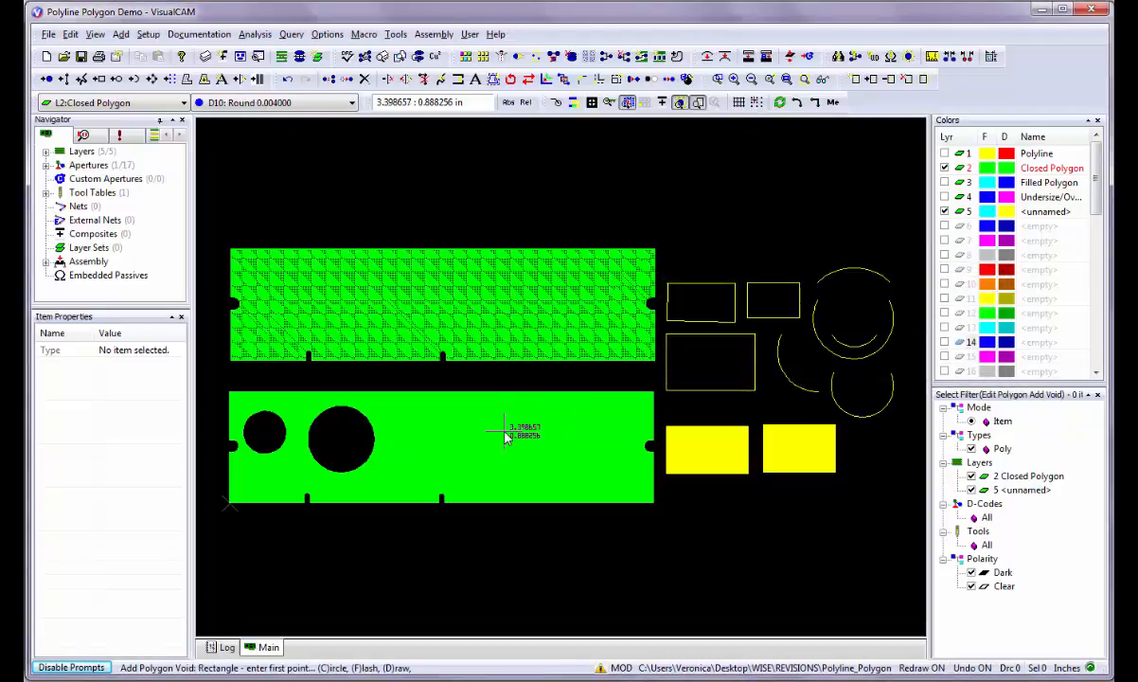
click(396, 440)
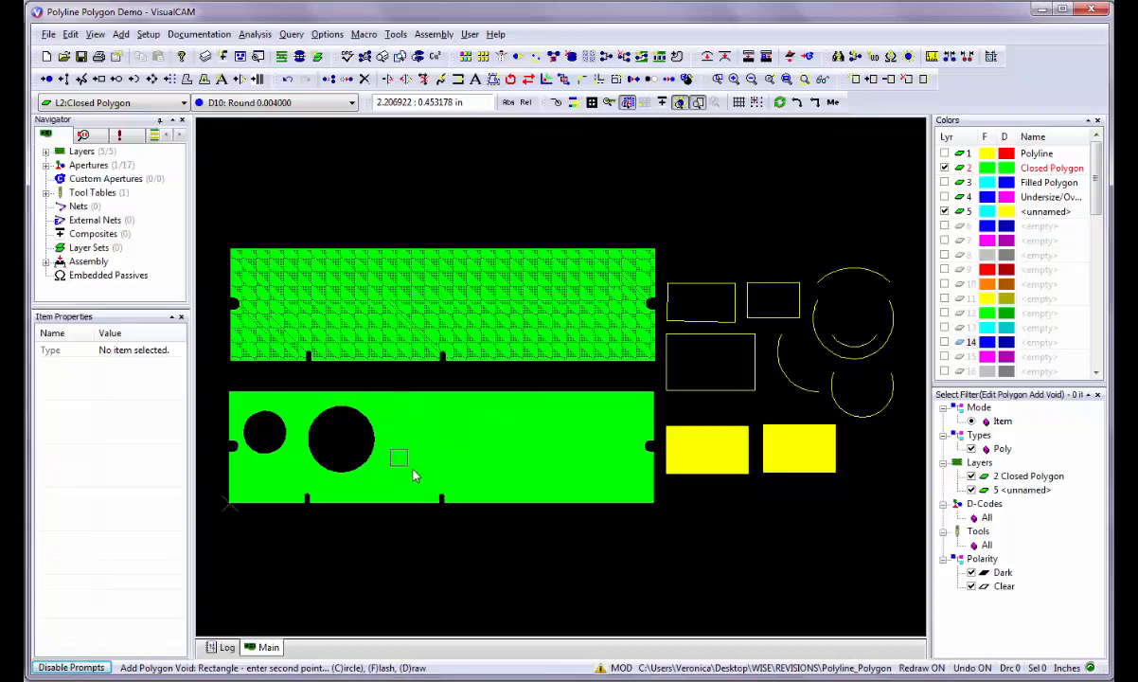
click(467, 476)
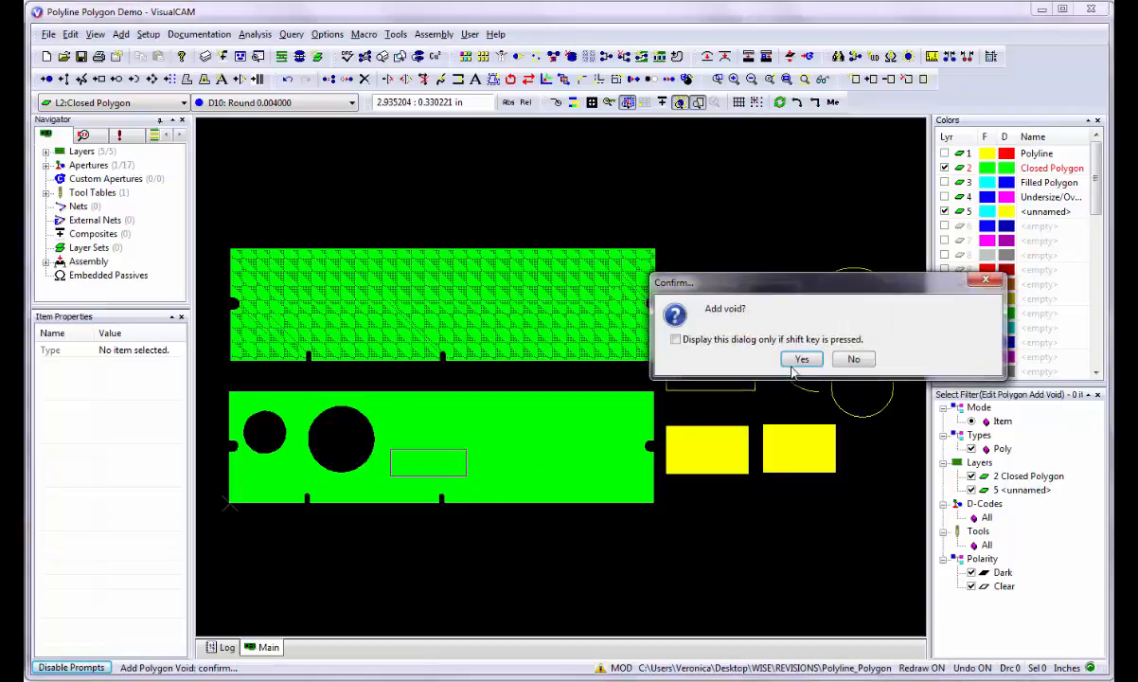
click(801, 360)
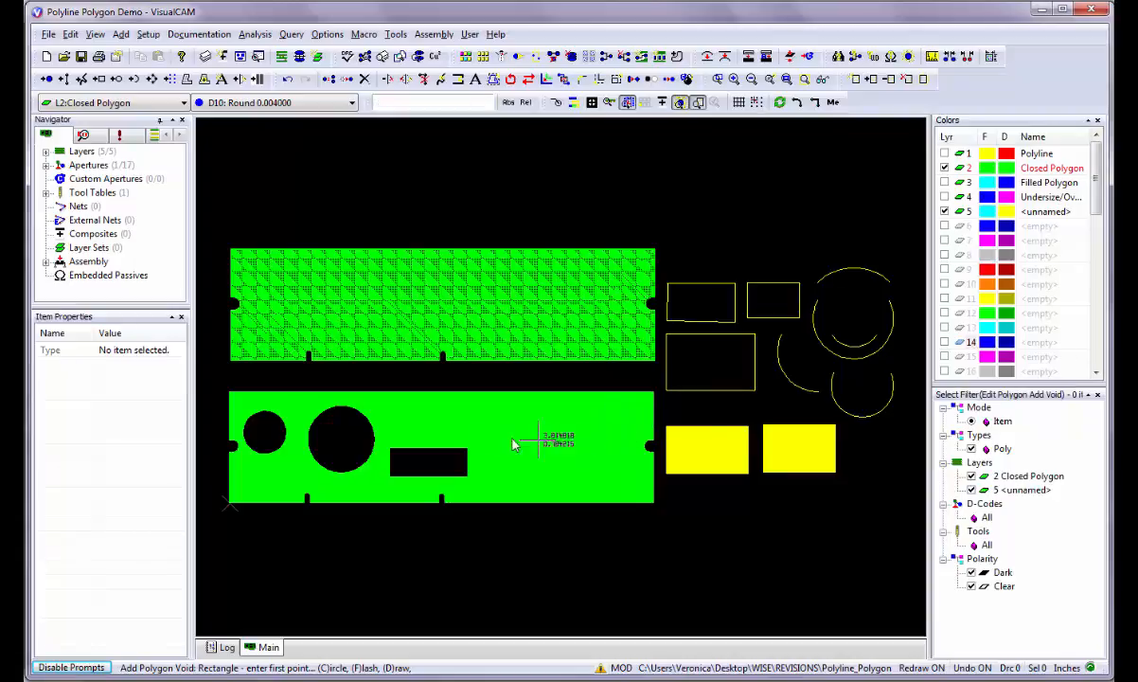
- Add a flash void with the D10 Round 0.004 aperture just above the rectangular void in the lower polygon
key(f)
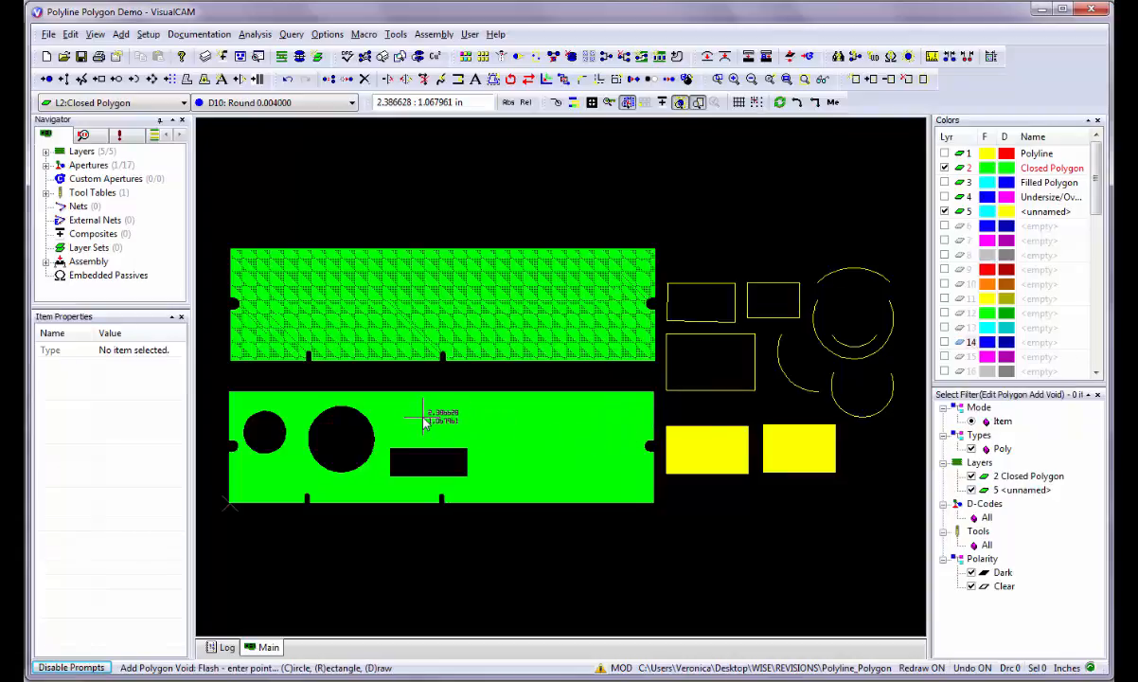
click(426, 423)
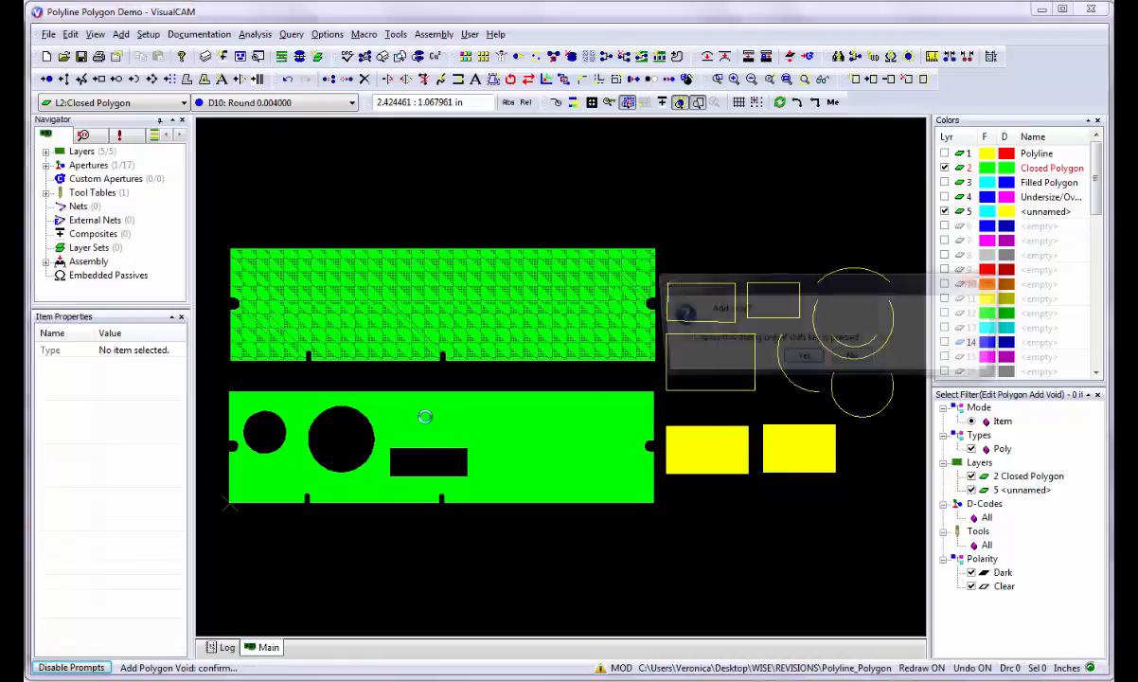
click(793, 359)
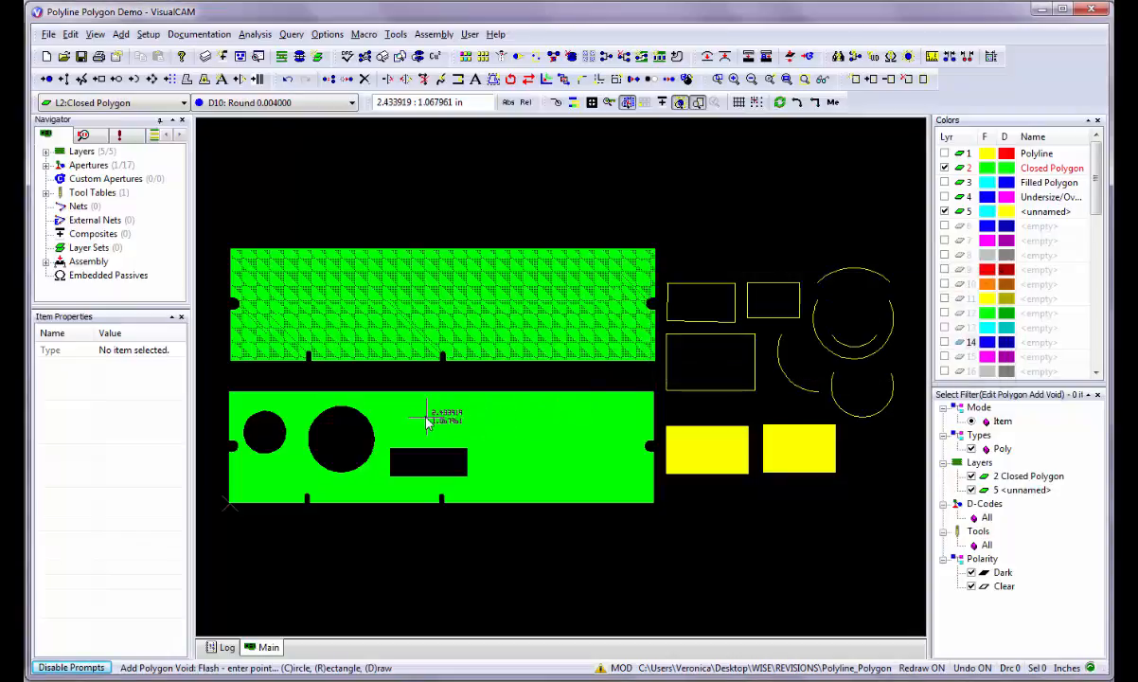
scroll(426, 423, up, 5)
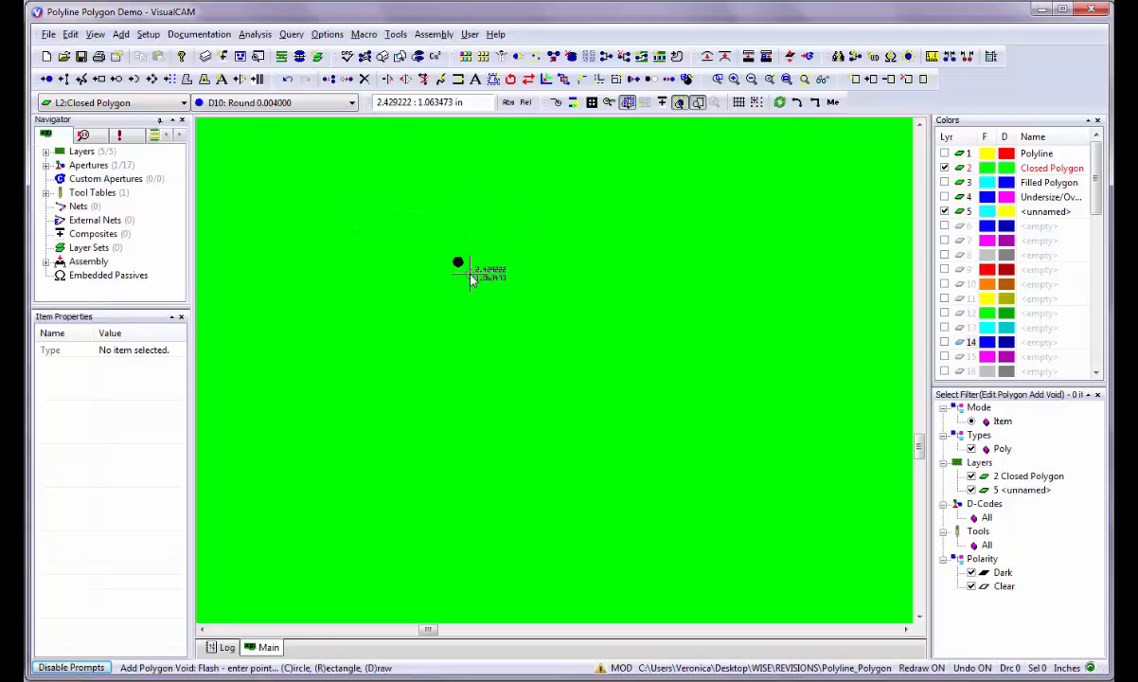
scroll(553, 371, down, 3)
scroll(554, 372, down, 2)
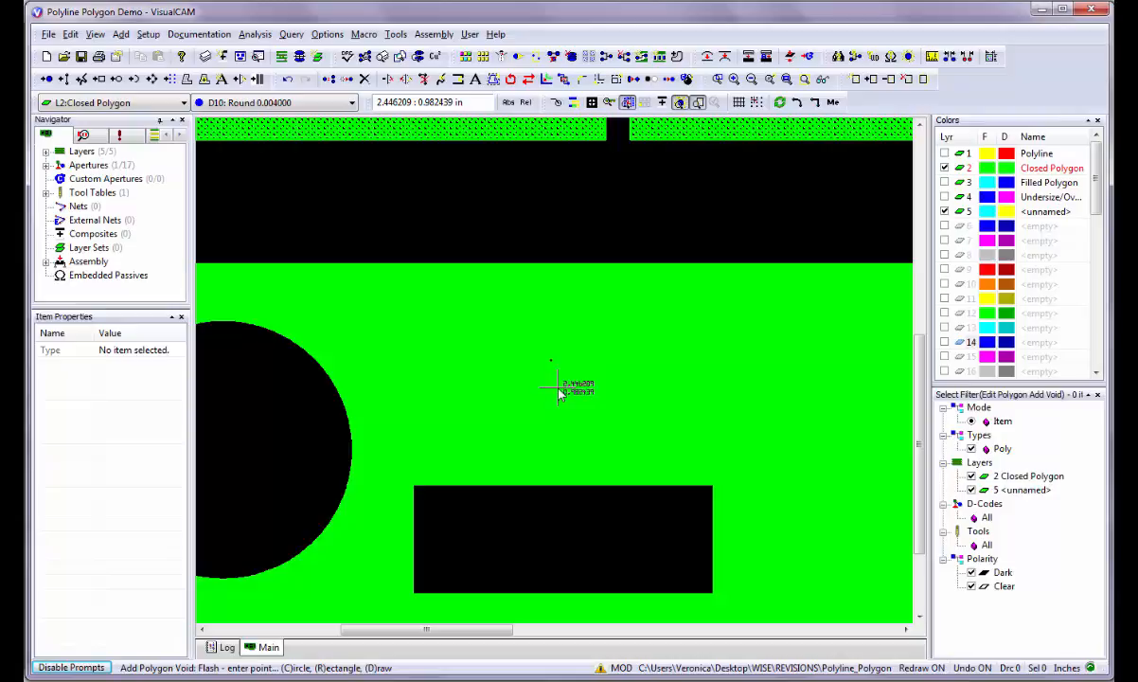
- Draw a closed custom void above the rectangular void, combining straight segments, a downward-bulging arc along its lower edge and a rounded right end
key(d)
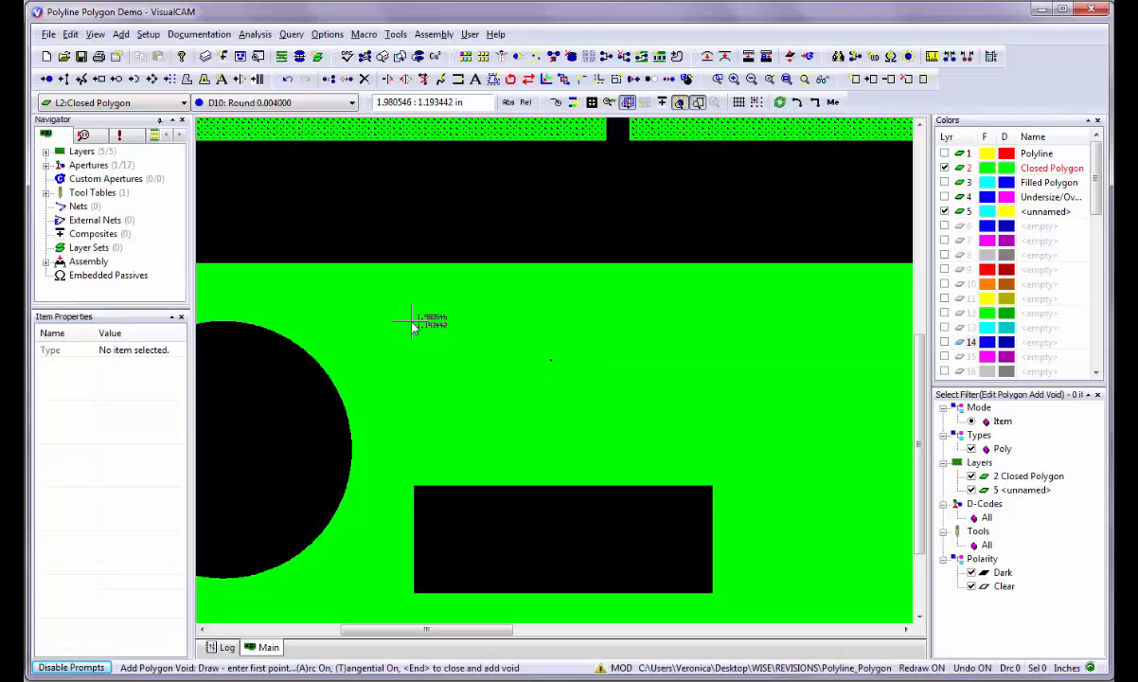
click(410, 323)
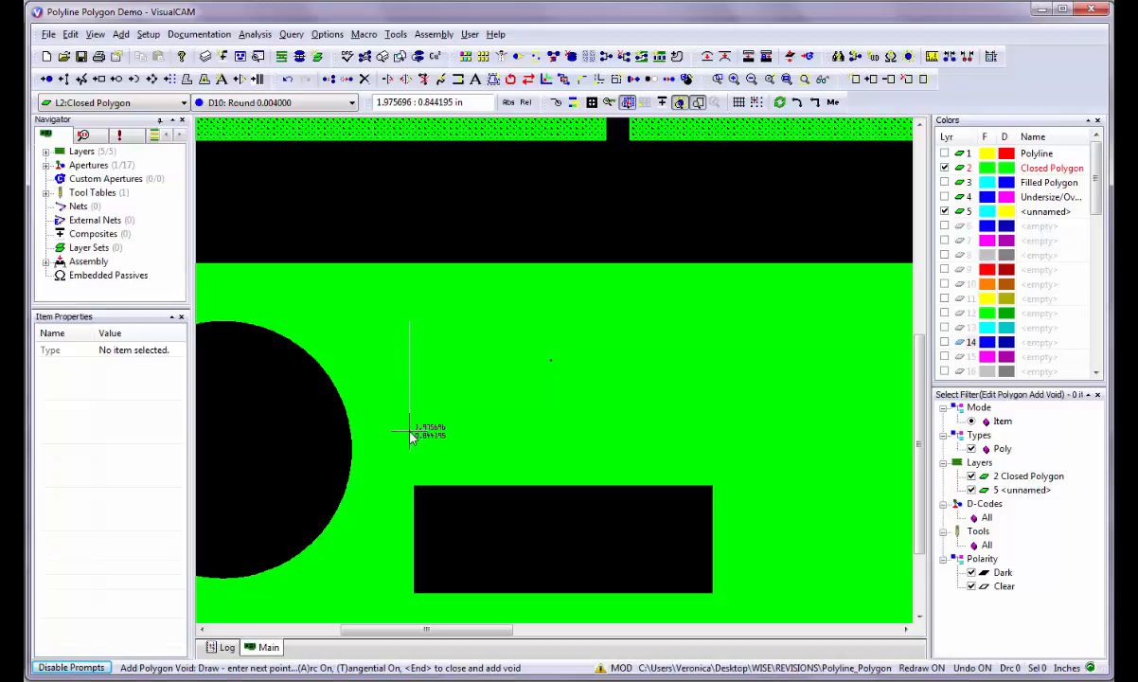
click(580, 432)
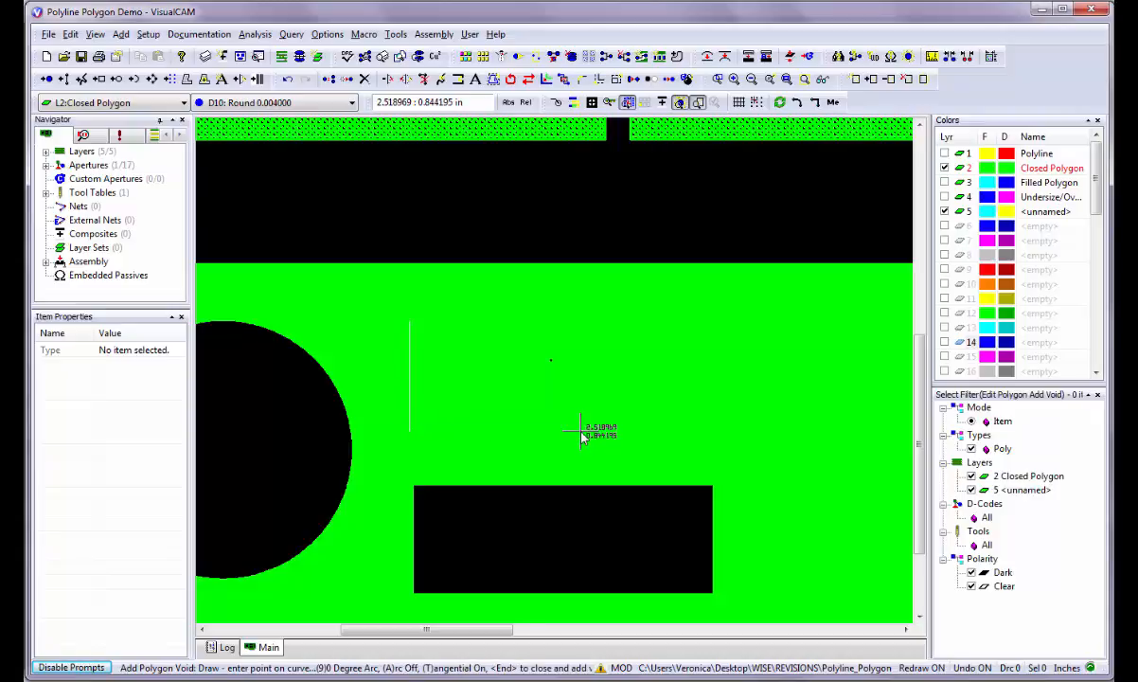
click(579, 437)
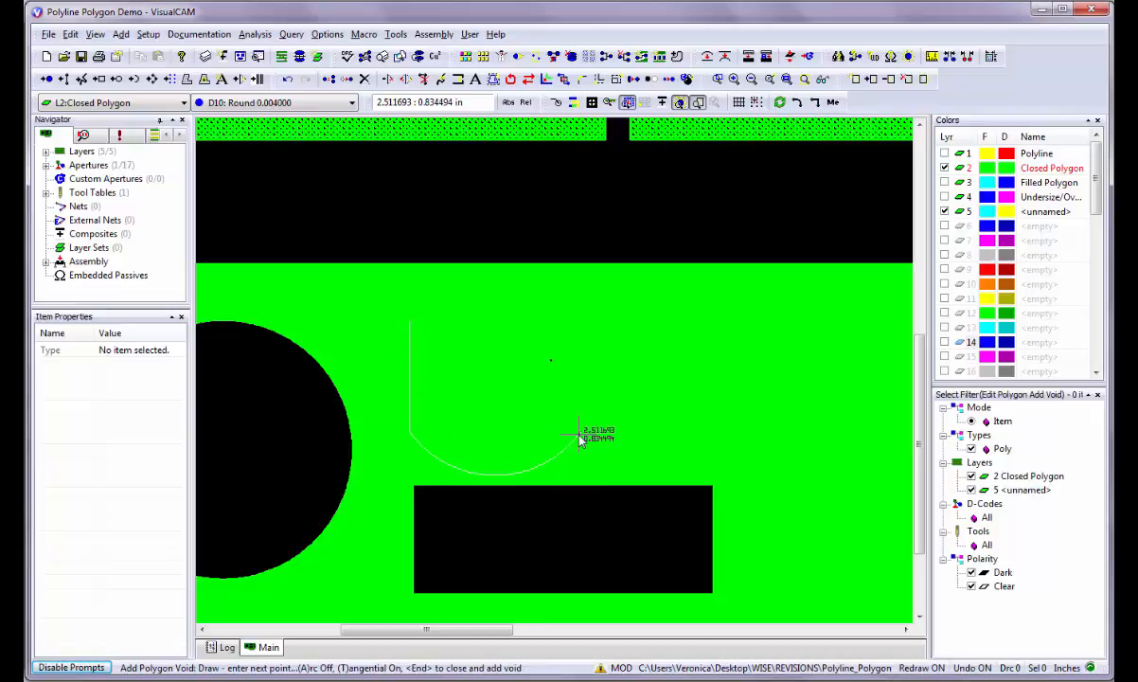
key(a)
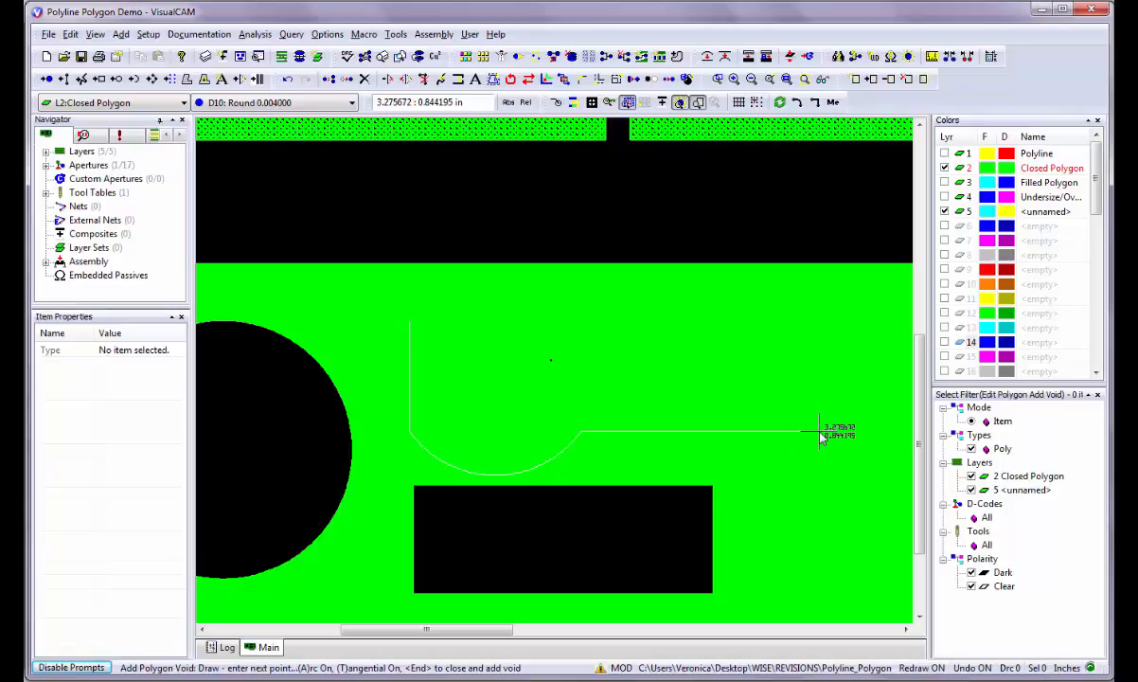
click(820, 432)
key(a)
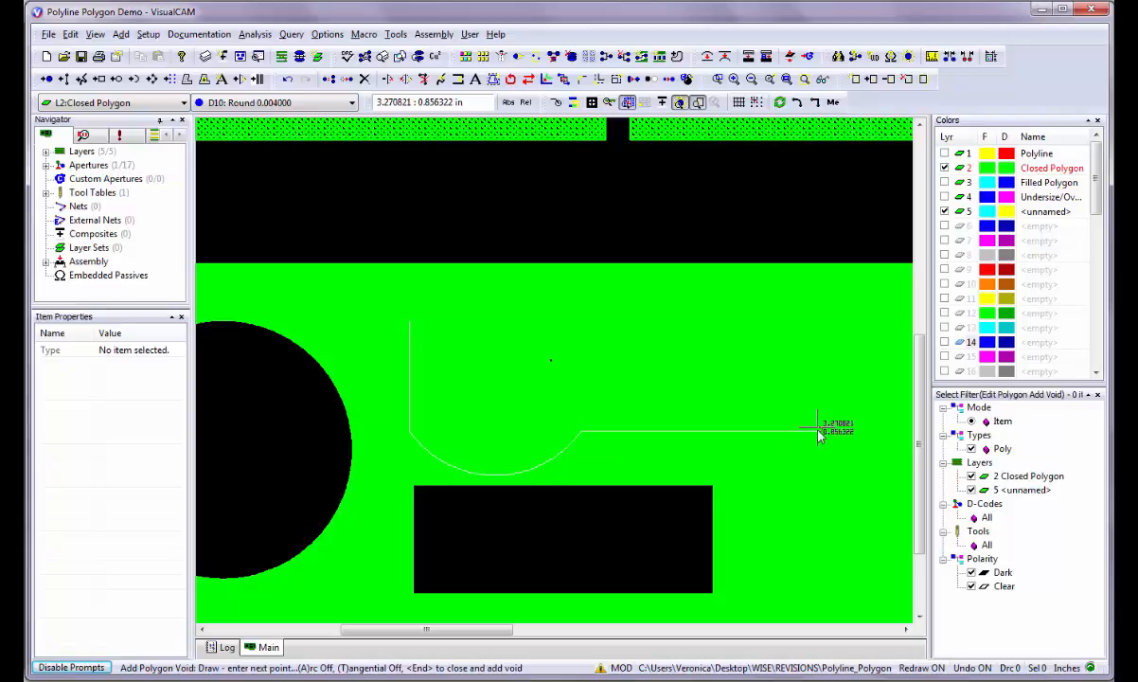
click(816, 320)
key(a)
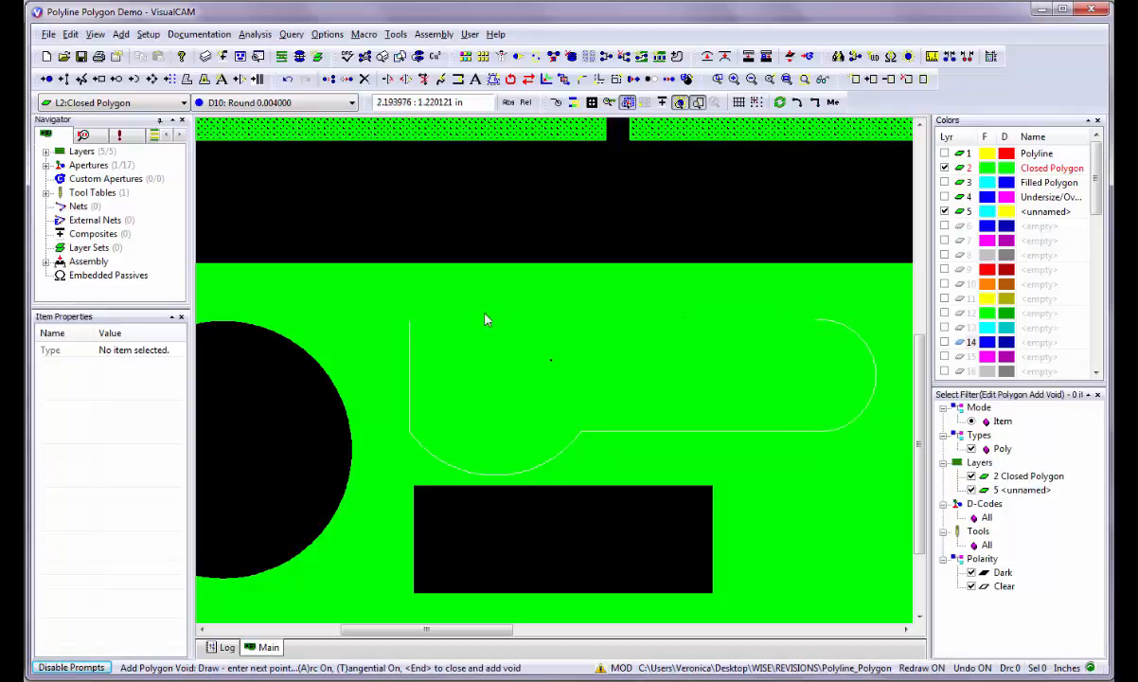
click(410, 325)
key(Return)
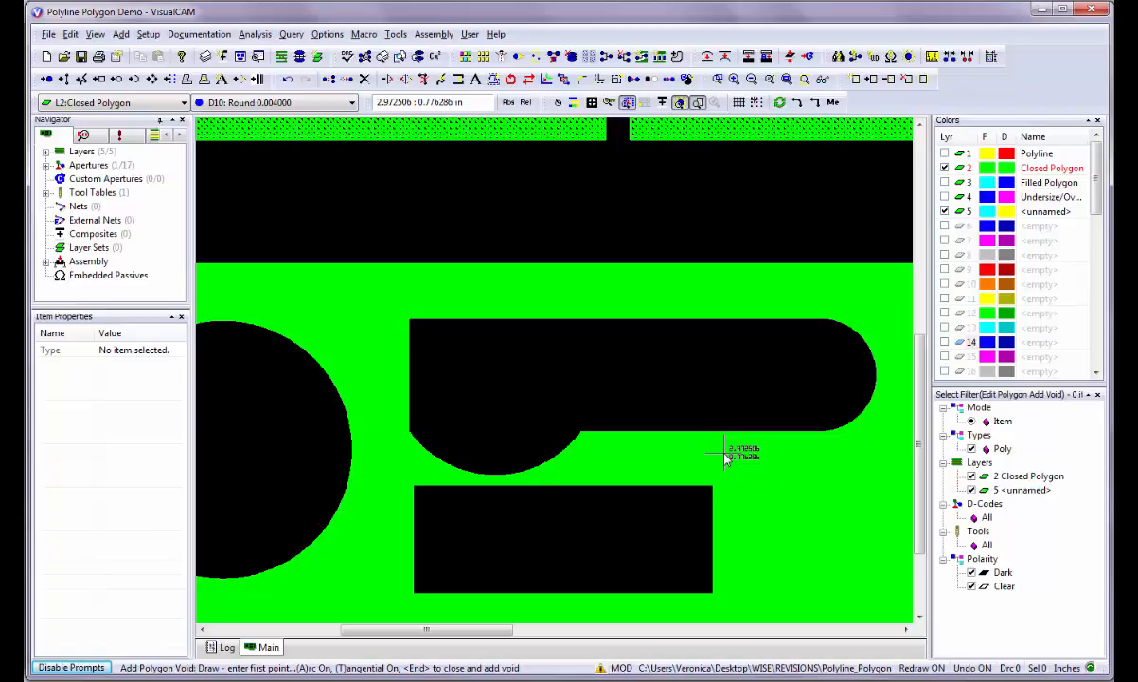
key(Escape)
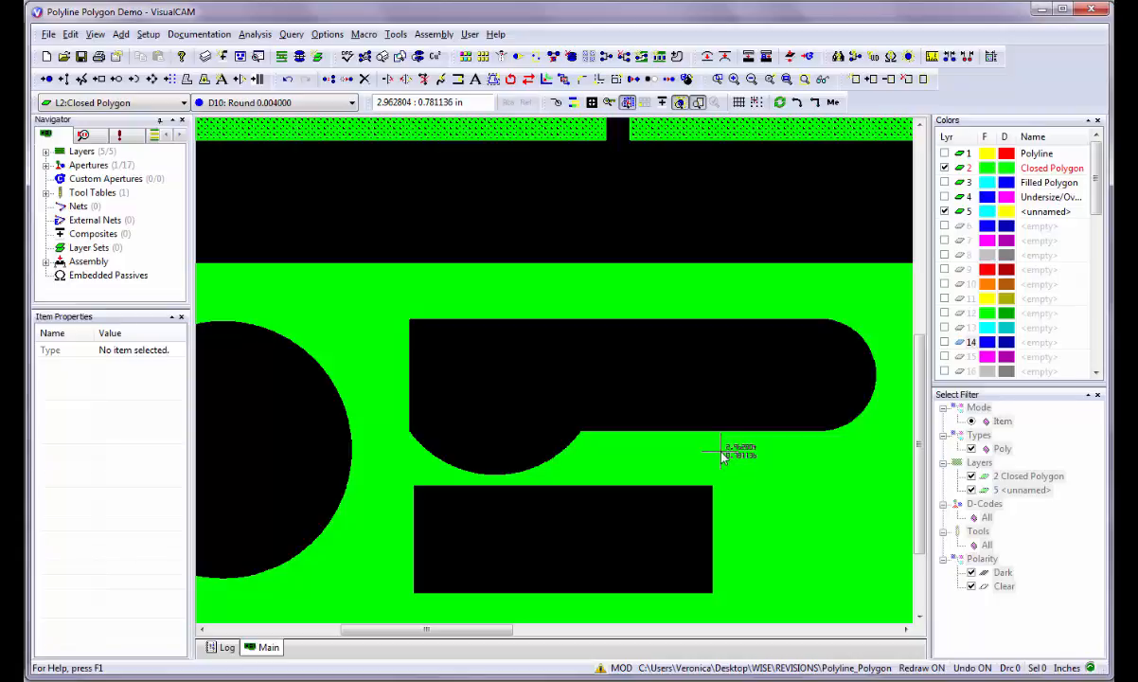
click(206, 80)
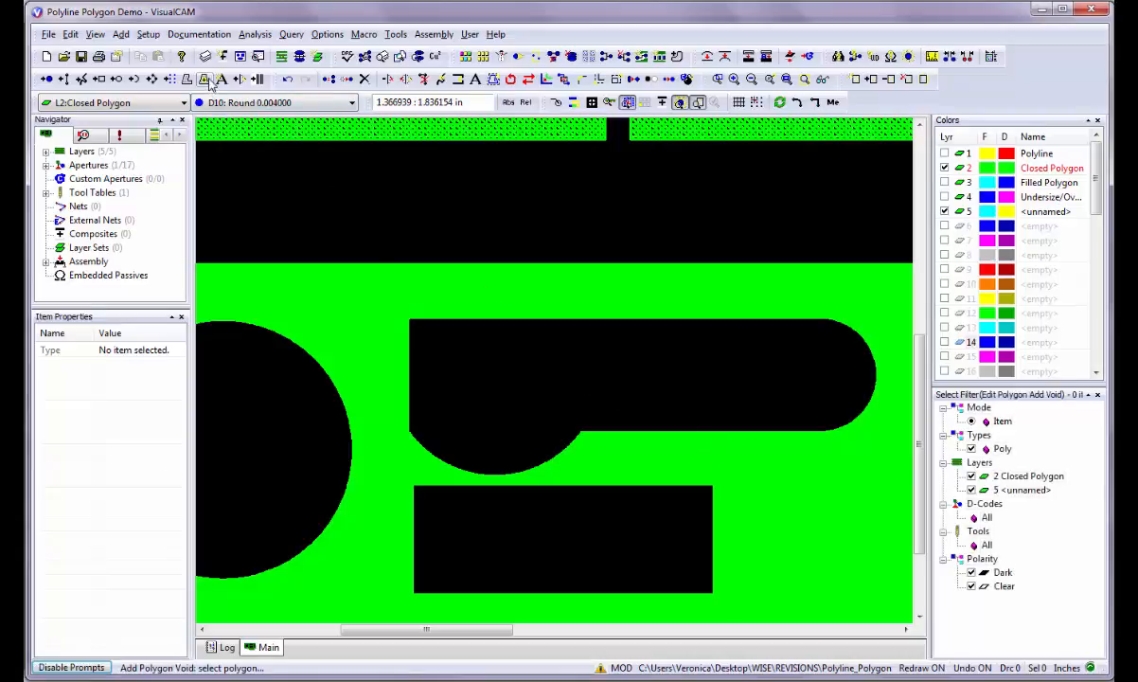
click(349, 370)
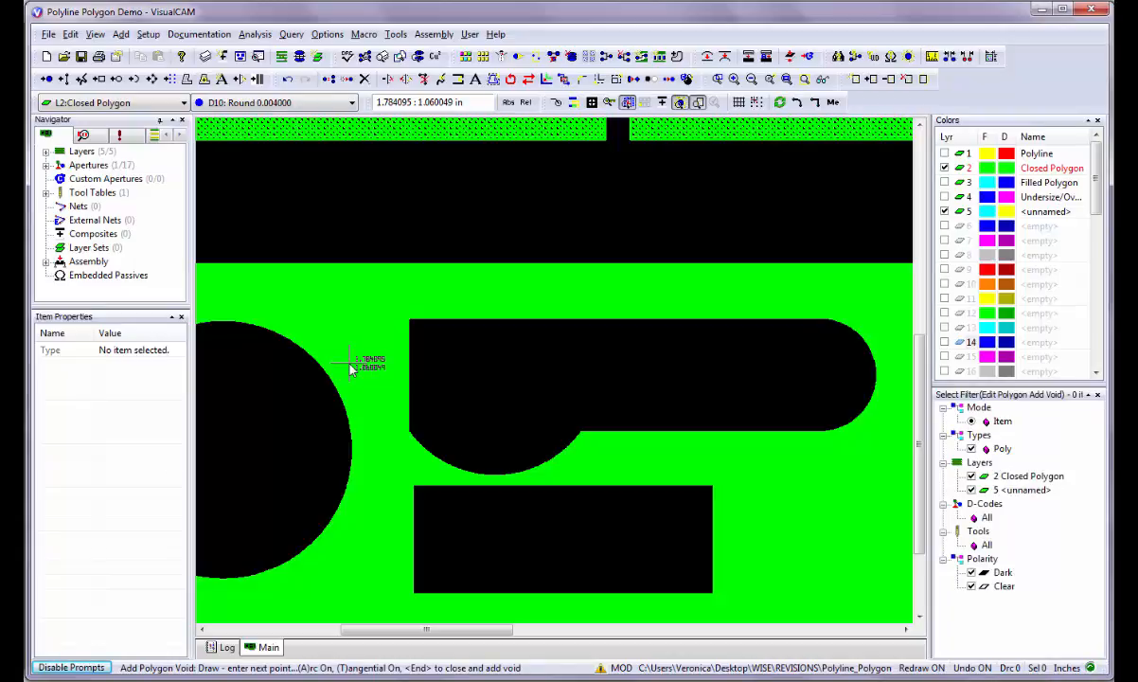
key(c)
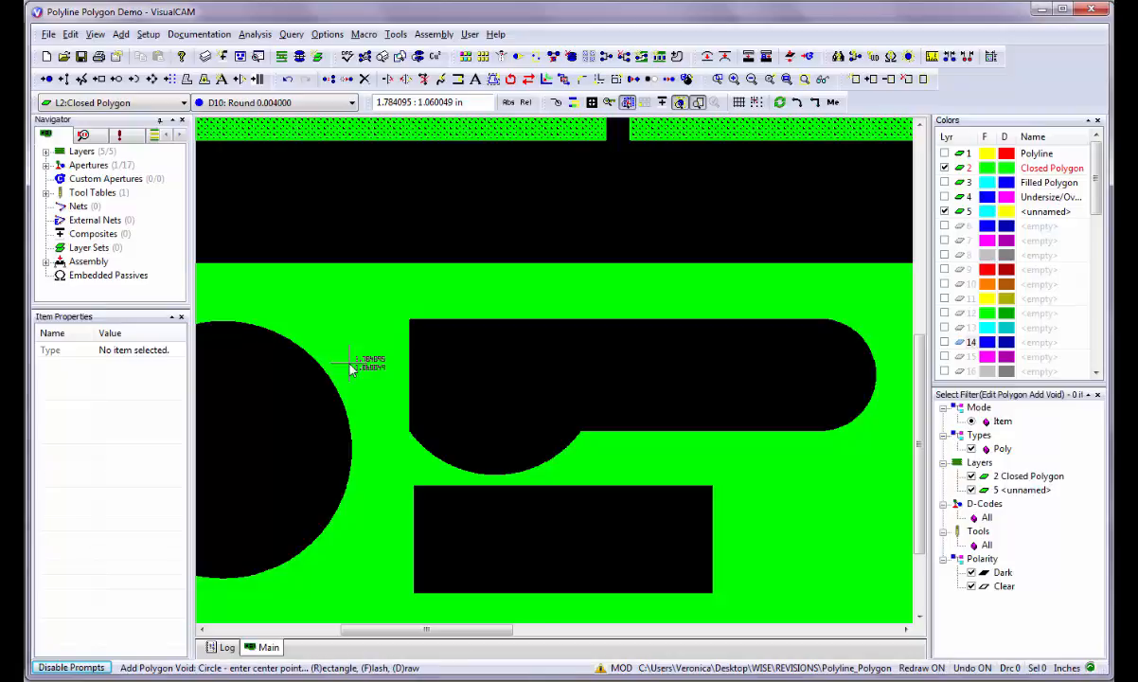
key(Escape)
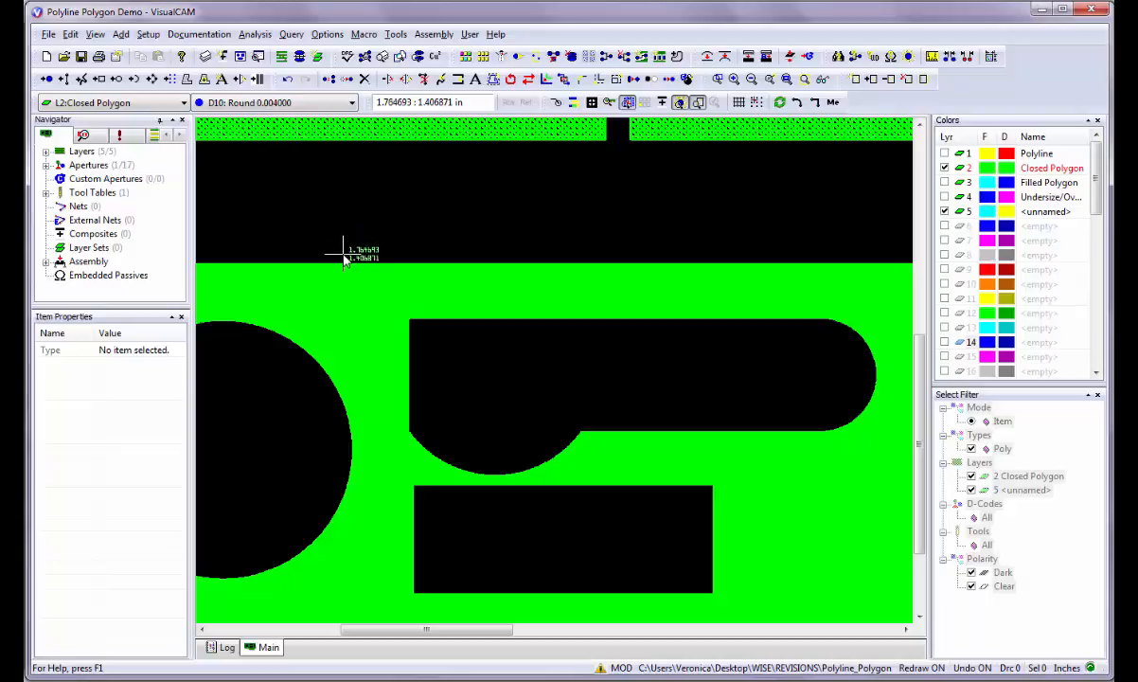
- Add a narrow rectangular void overlapping the lower polygon's bottom edge, right of the existing bottom notch, to cut an open notch
scroll(482, 334, down, 1)
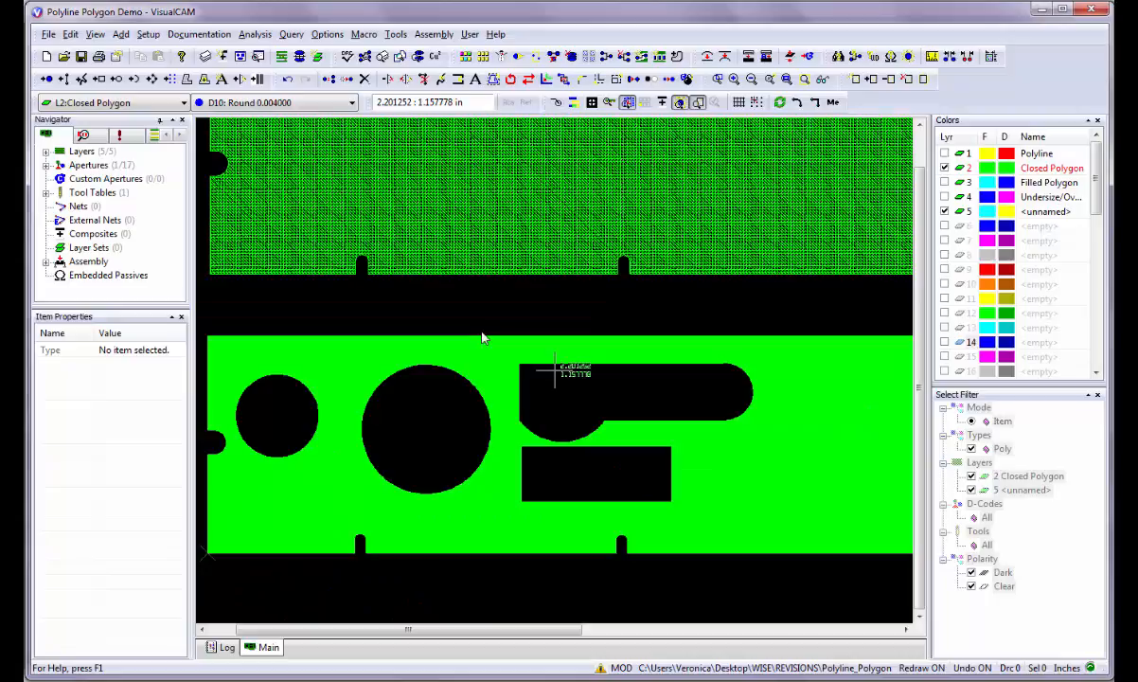
drag(573, 635, 697, 637)
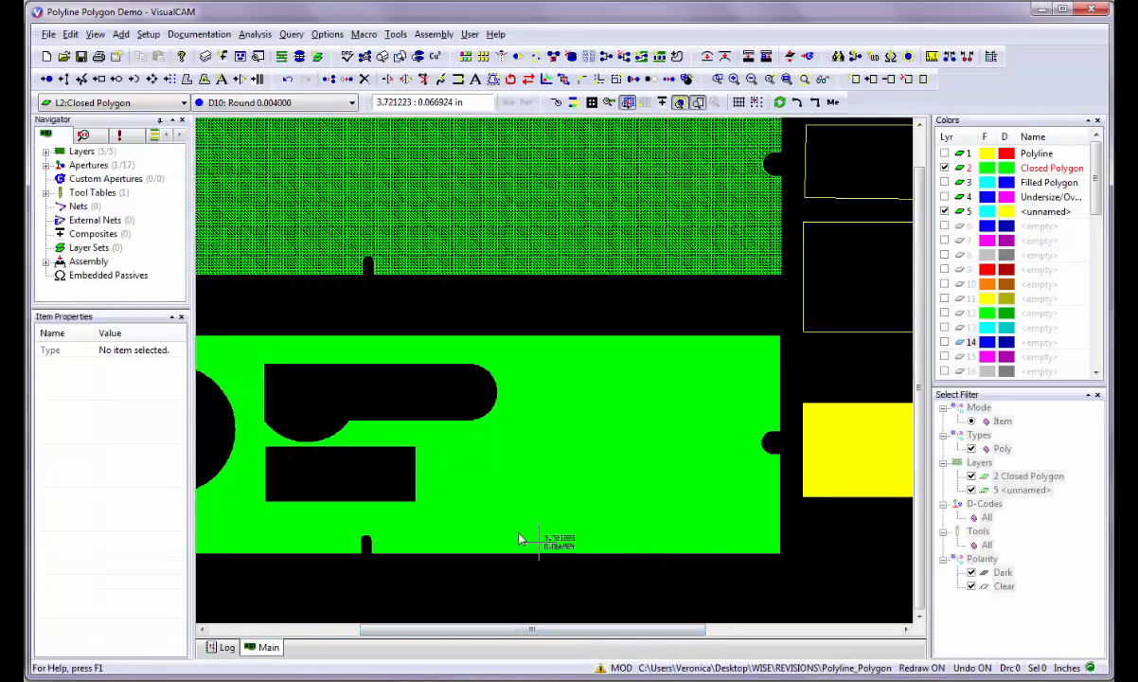
click(205, 81)
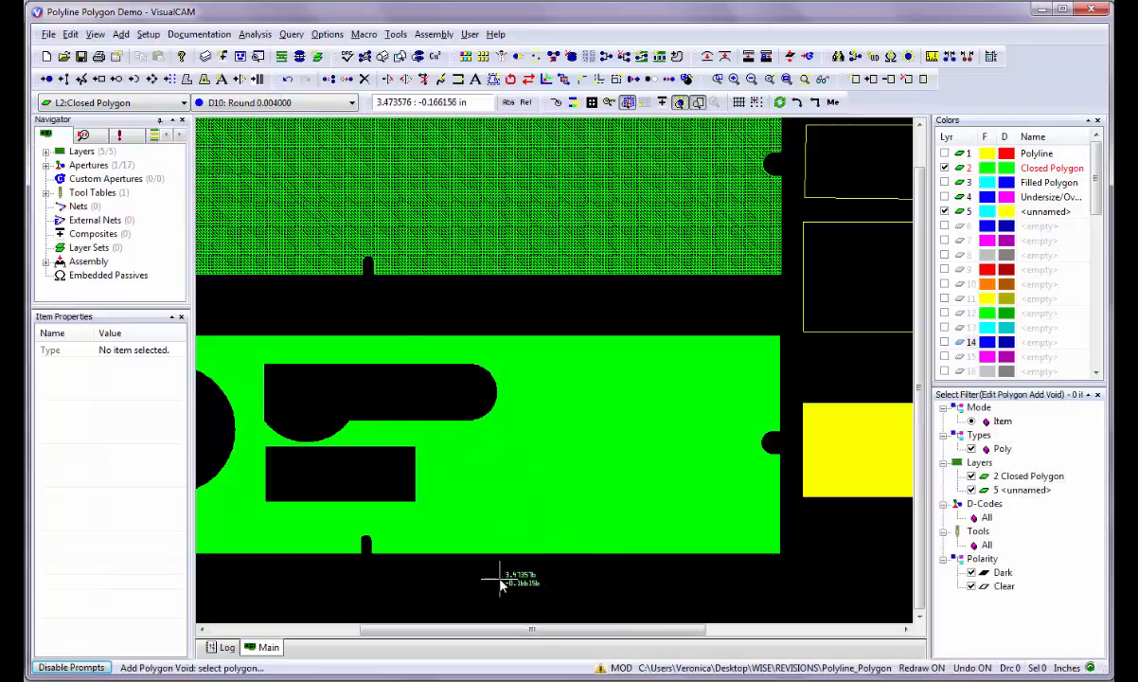
click(519, 511)
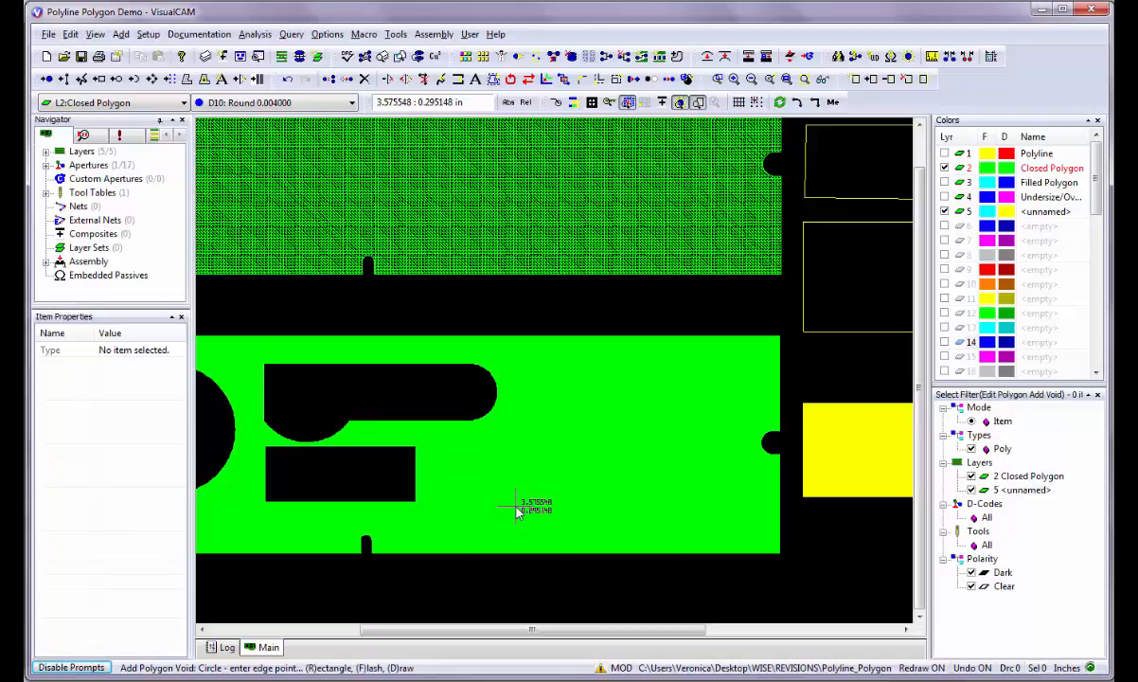
key(r)
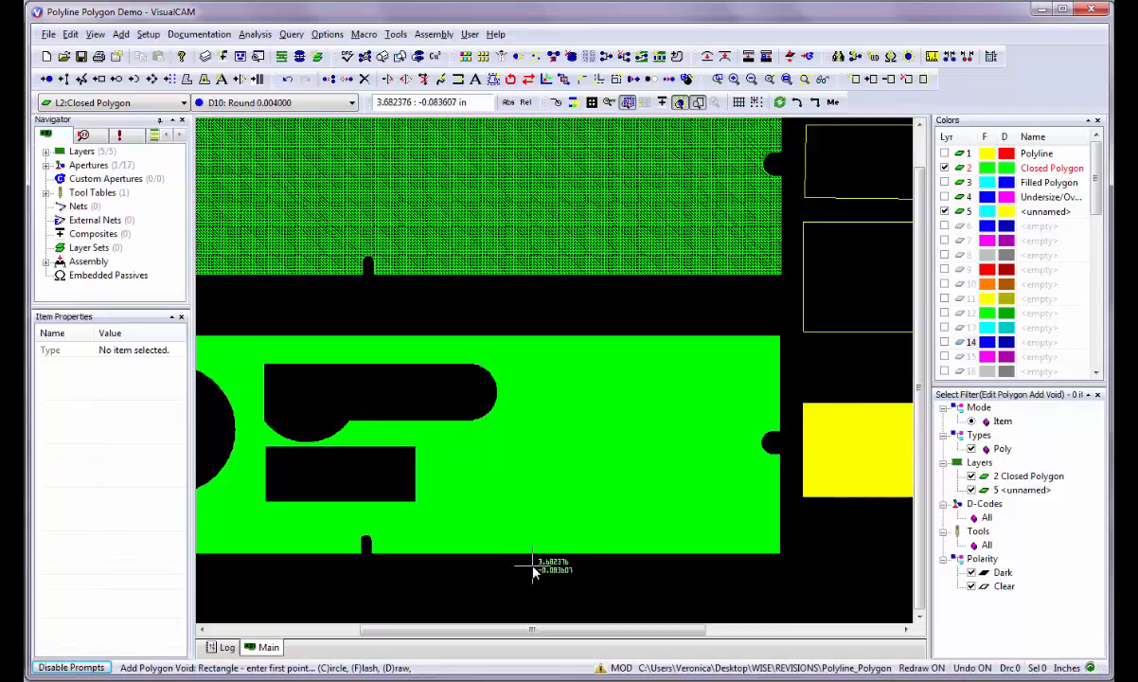
click(530, 532)
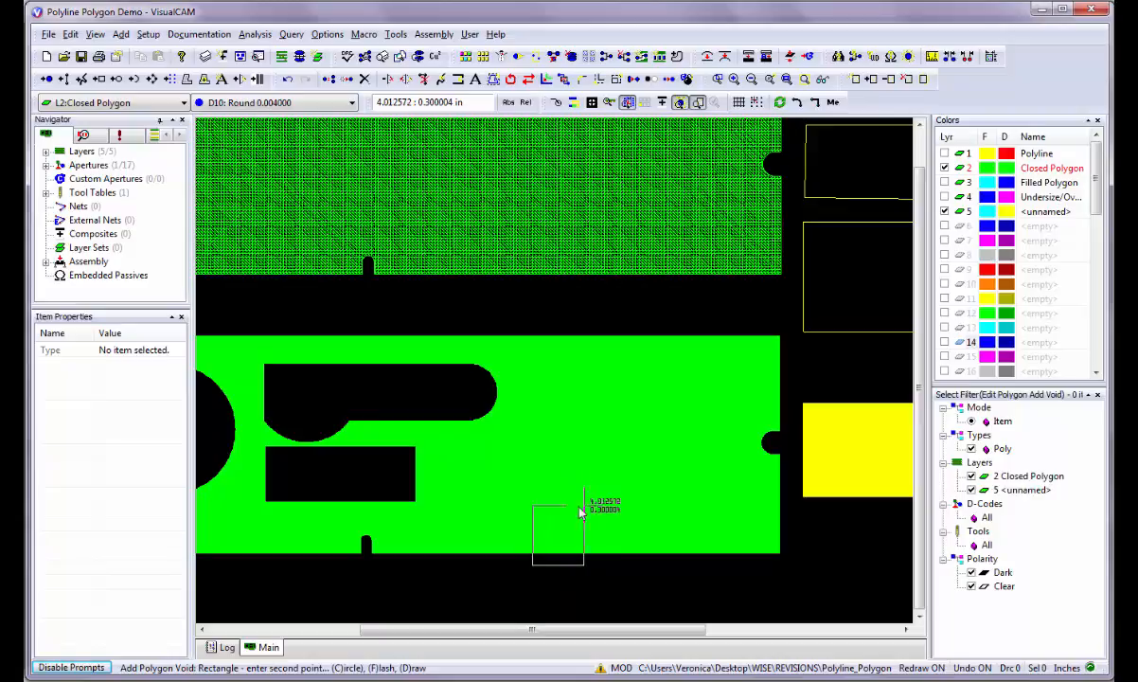
click(563, 509)
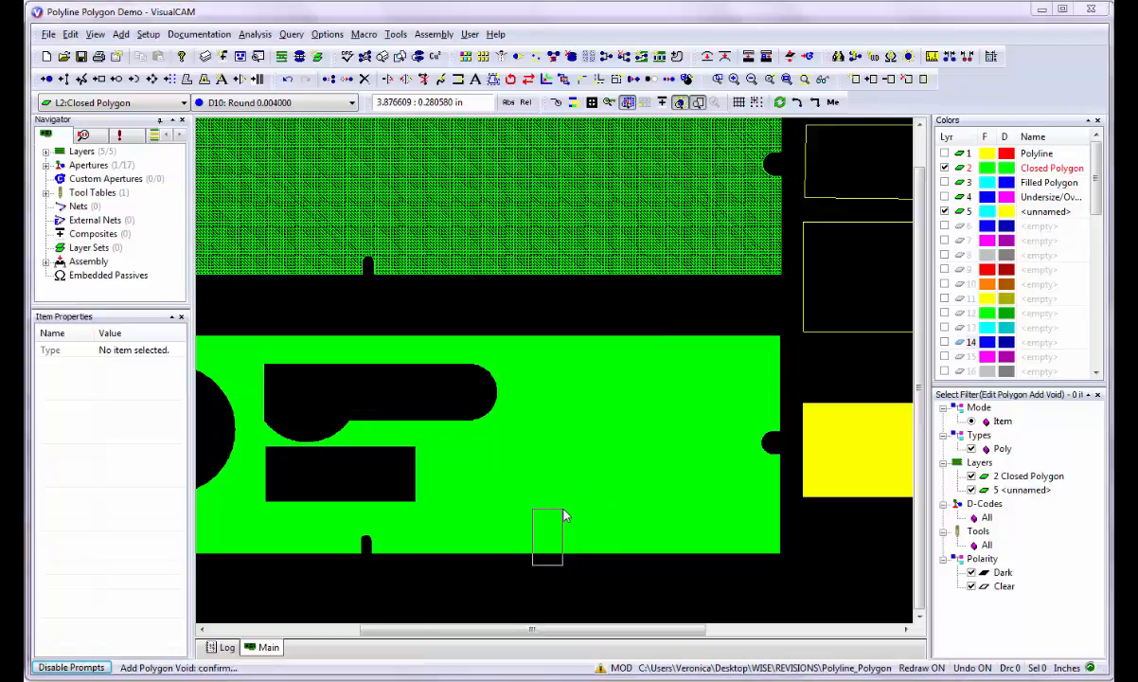
click(802, 361)
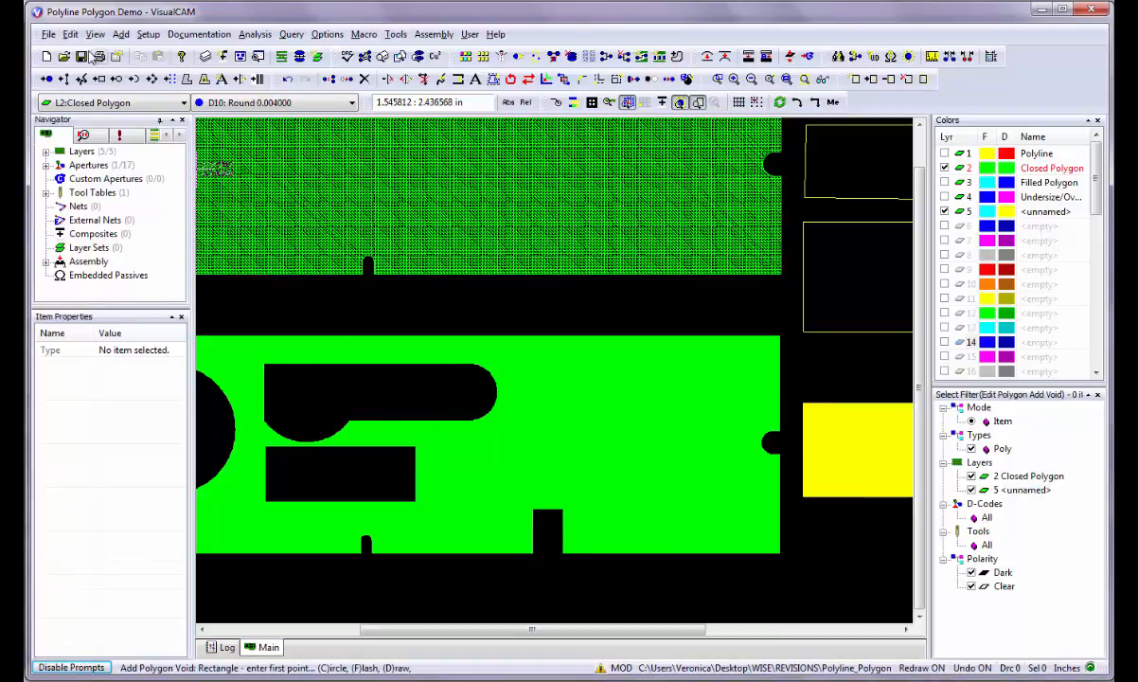
- Start Edit Vertices and window-select the filled yellow rectangle nearest the green polygon
click(72, 35)
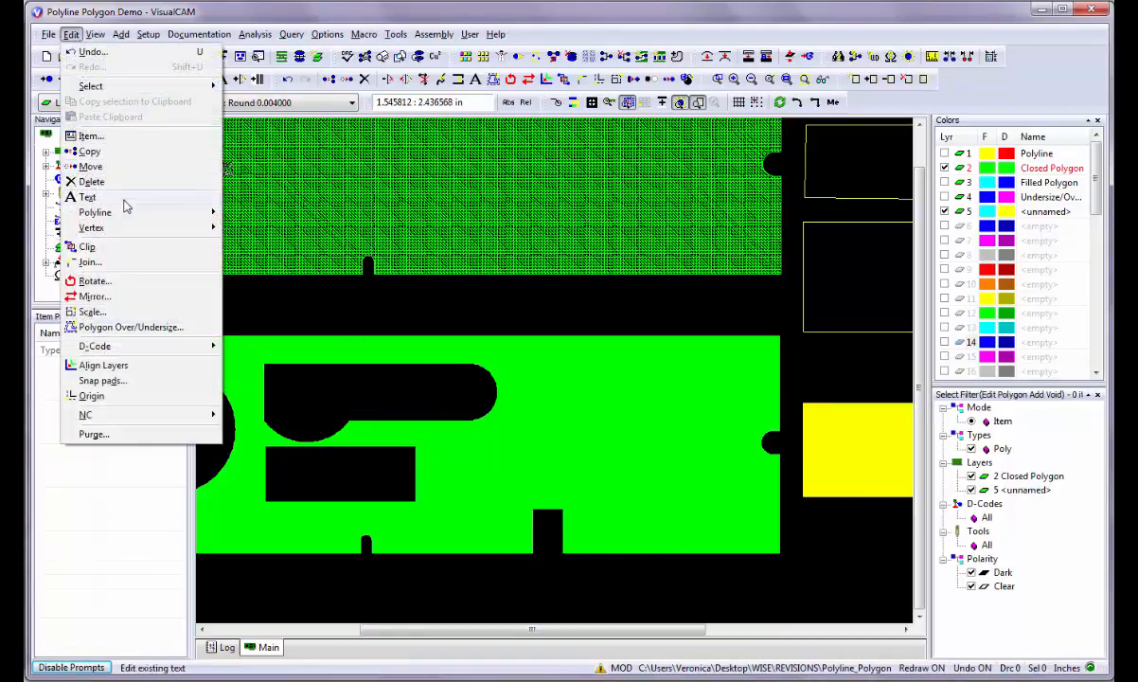
mouse_move(132, 212)
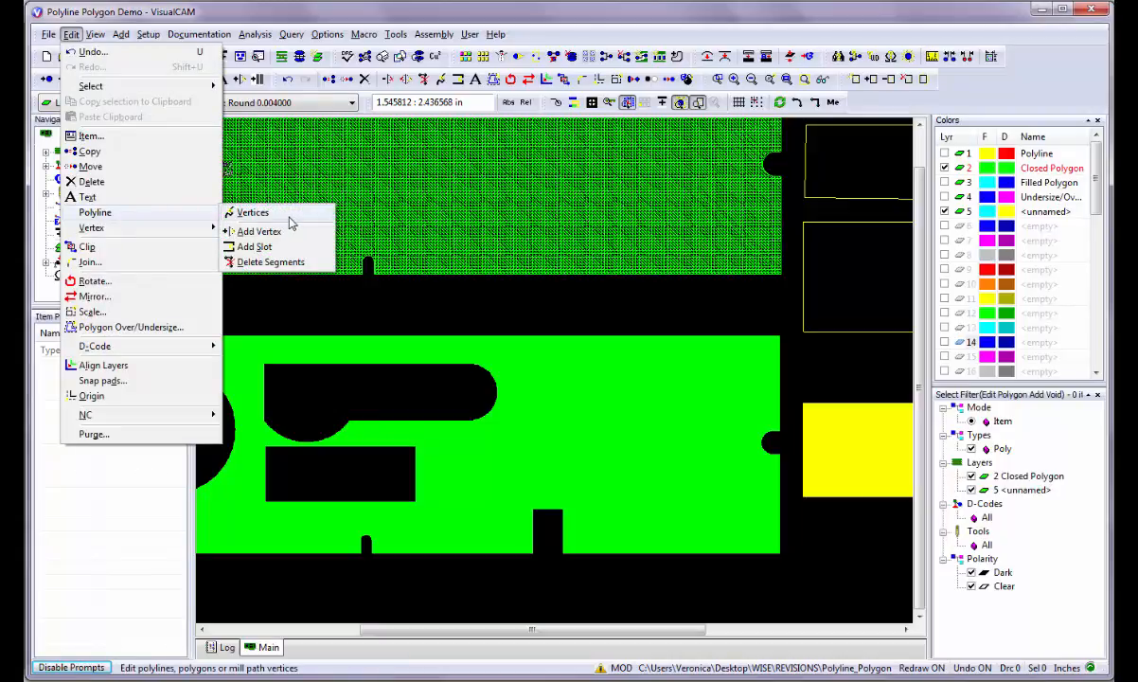
click(444, 88)
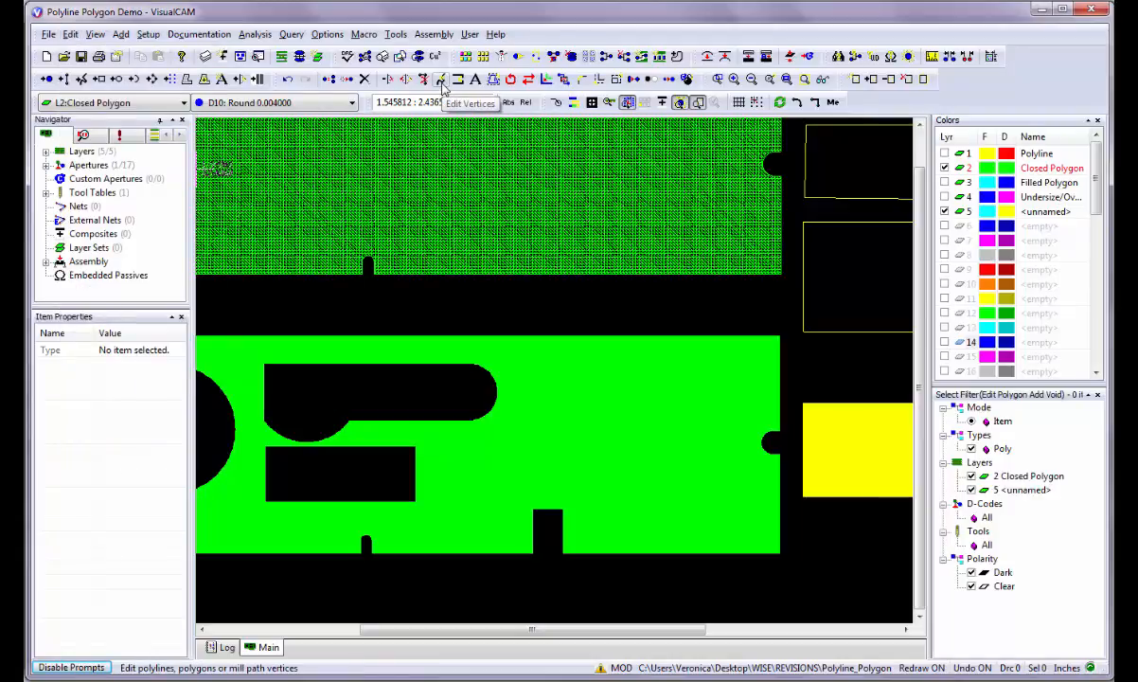
click(442, 82)
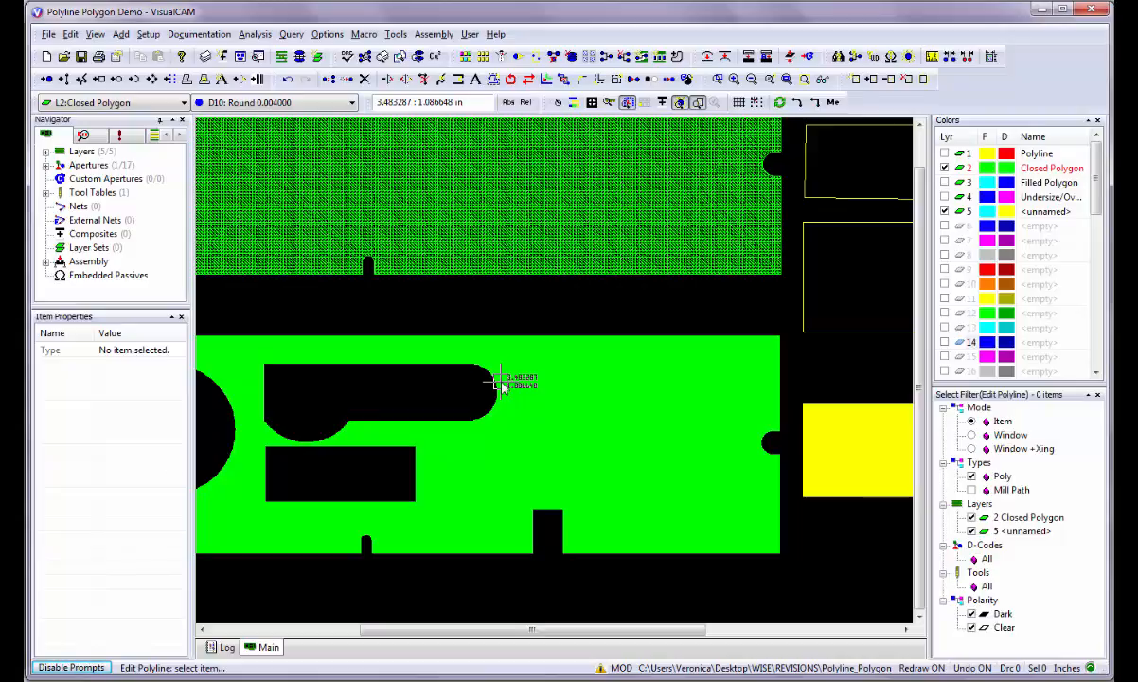
click(971, 435)
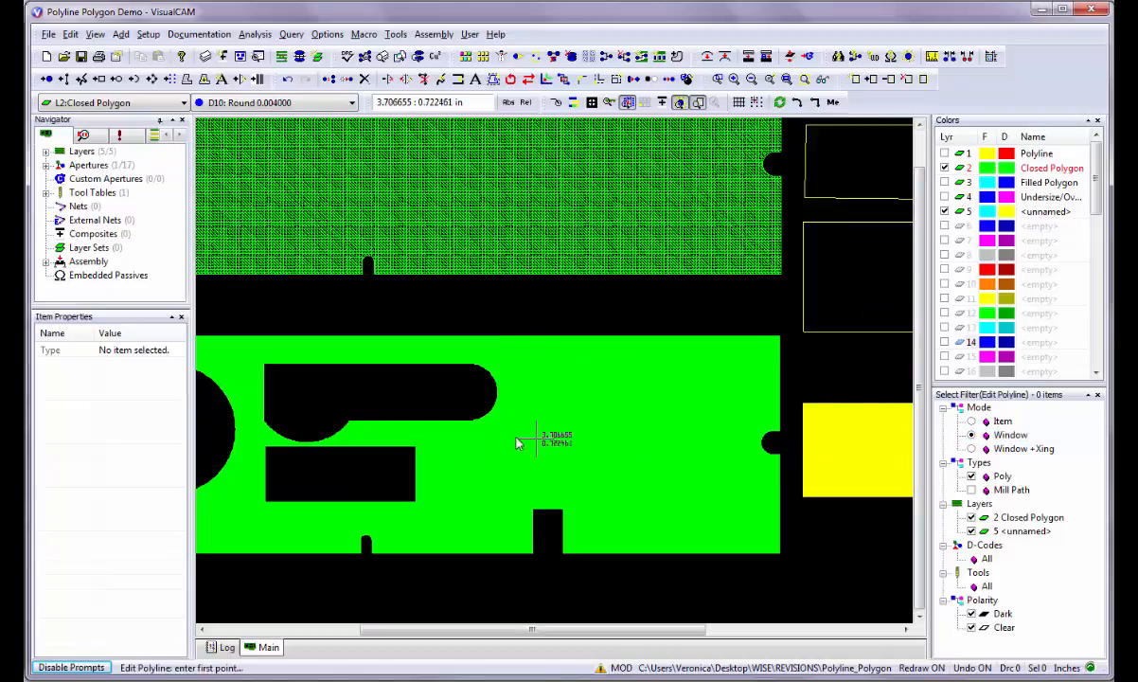
scroll(468, 438, down, 2)
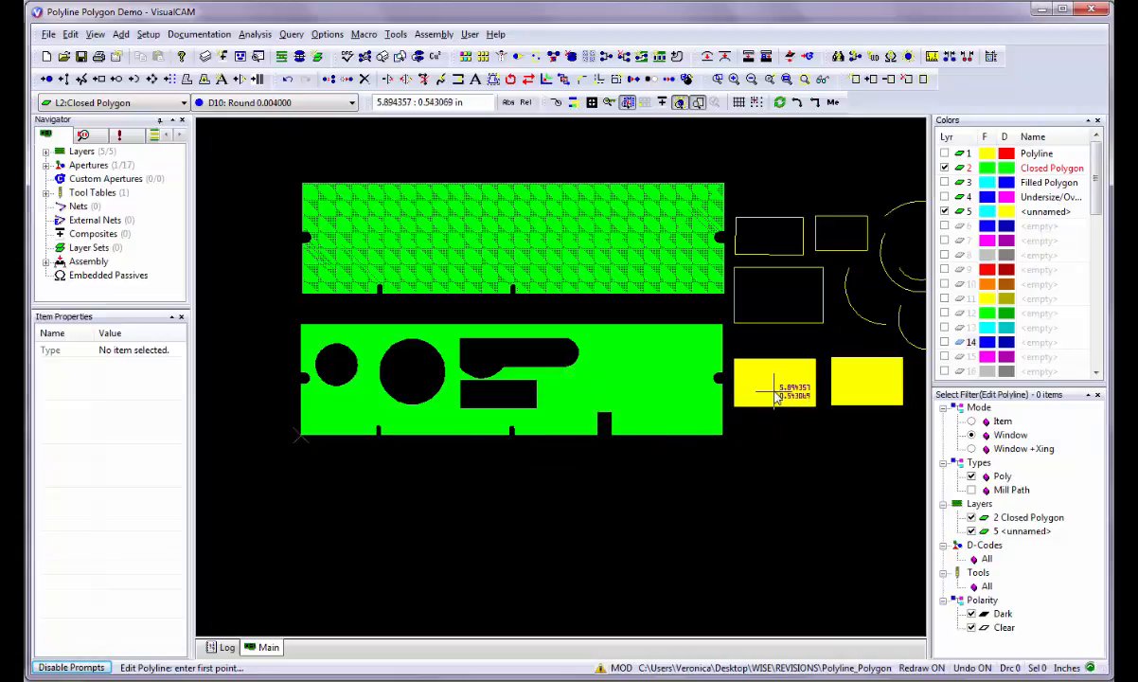
scroll(774, 395, up, 2)
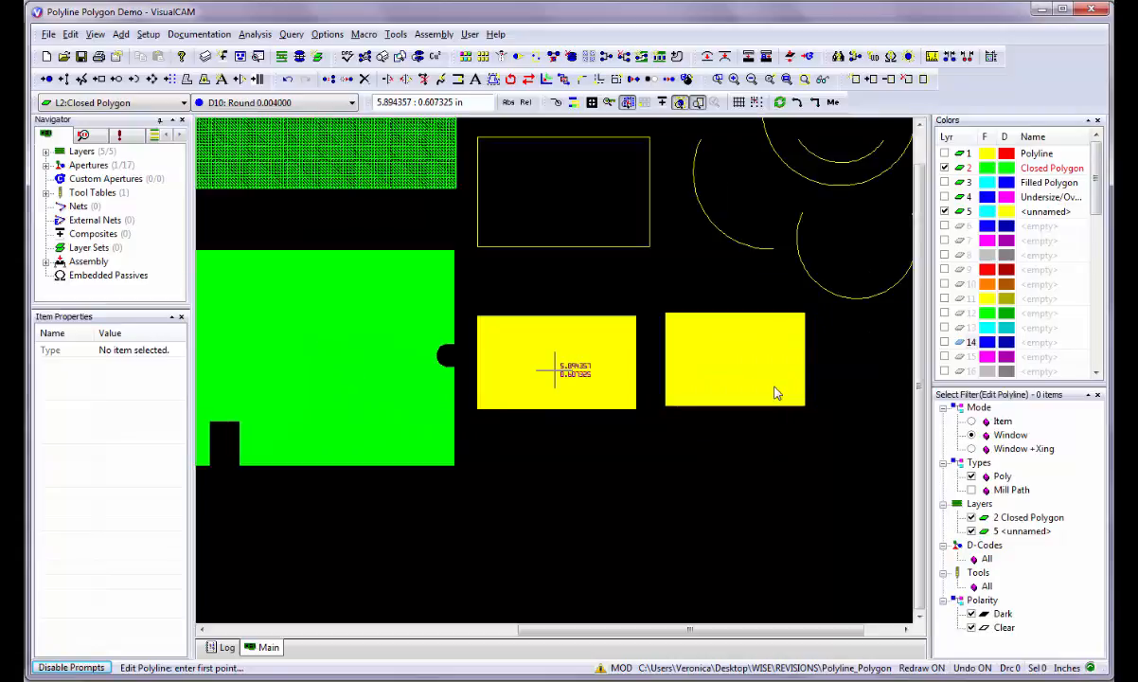
click(470, 307)
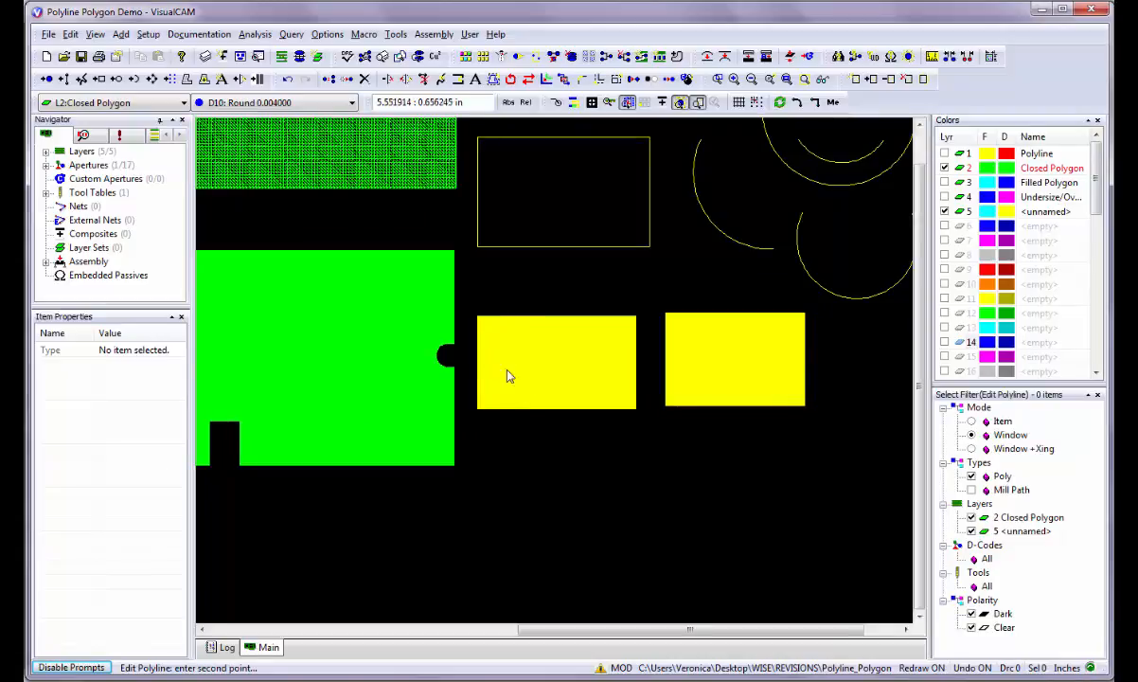
click(648, 423)
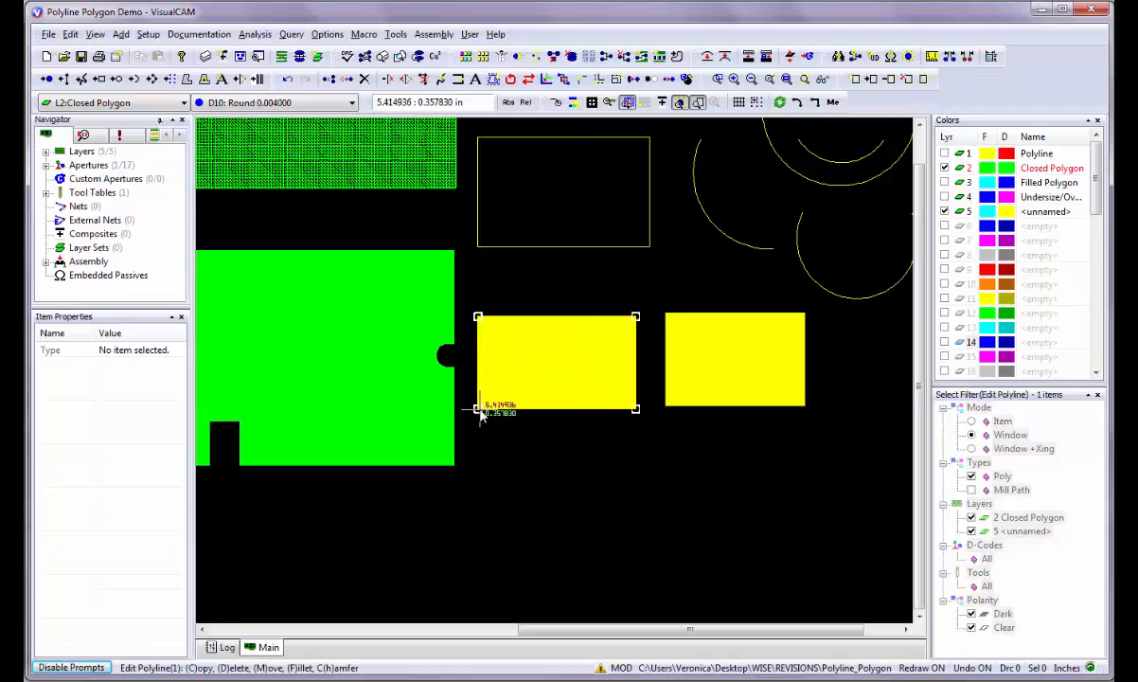
- Window-select the overlapping vertices at the lower-left corner of the filled yellow rectangle
scroll(481, 416, up, 5)
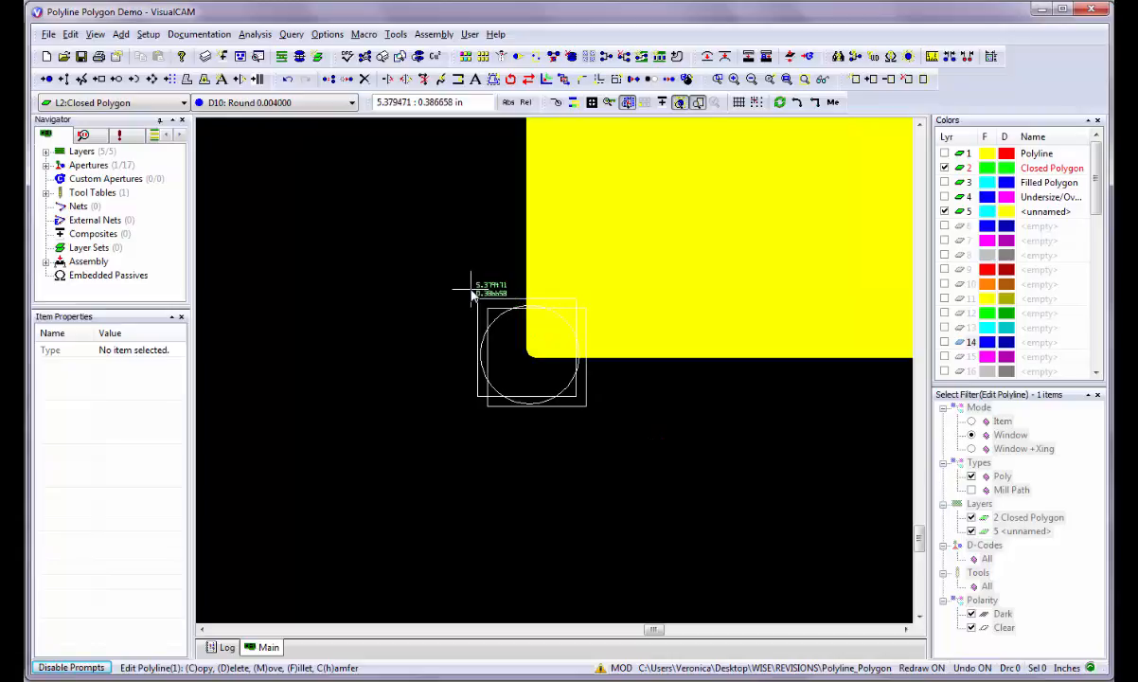
drag(470, 289, 603, 419)
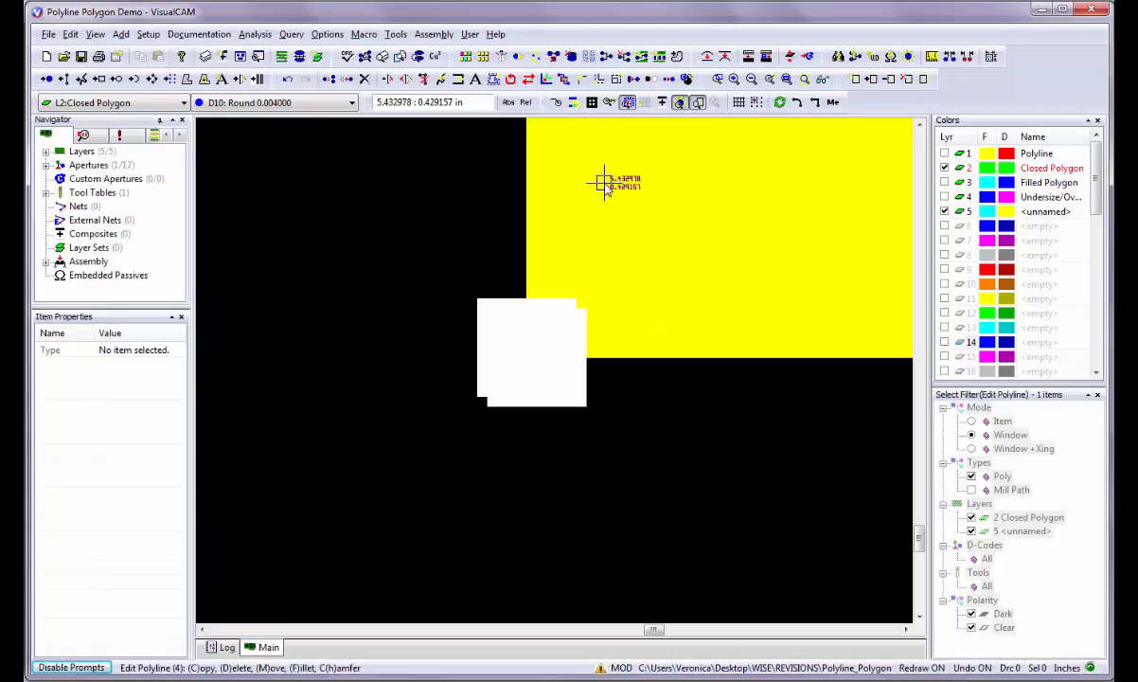
scroll(603, 185, down, 1)
scroll(551, 369, down, 1)
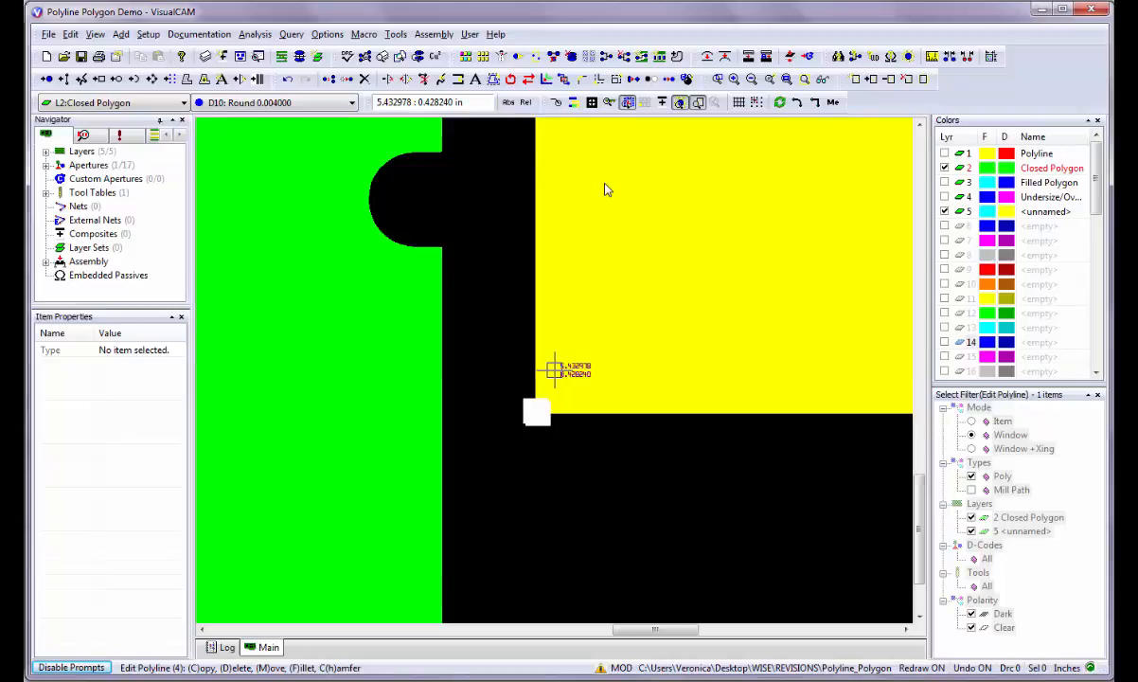
drag(916, 526, 923, 488)
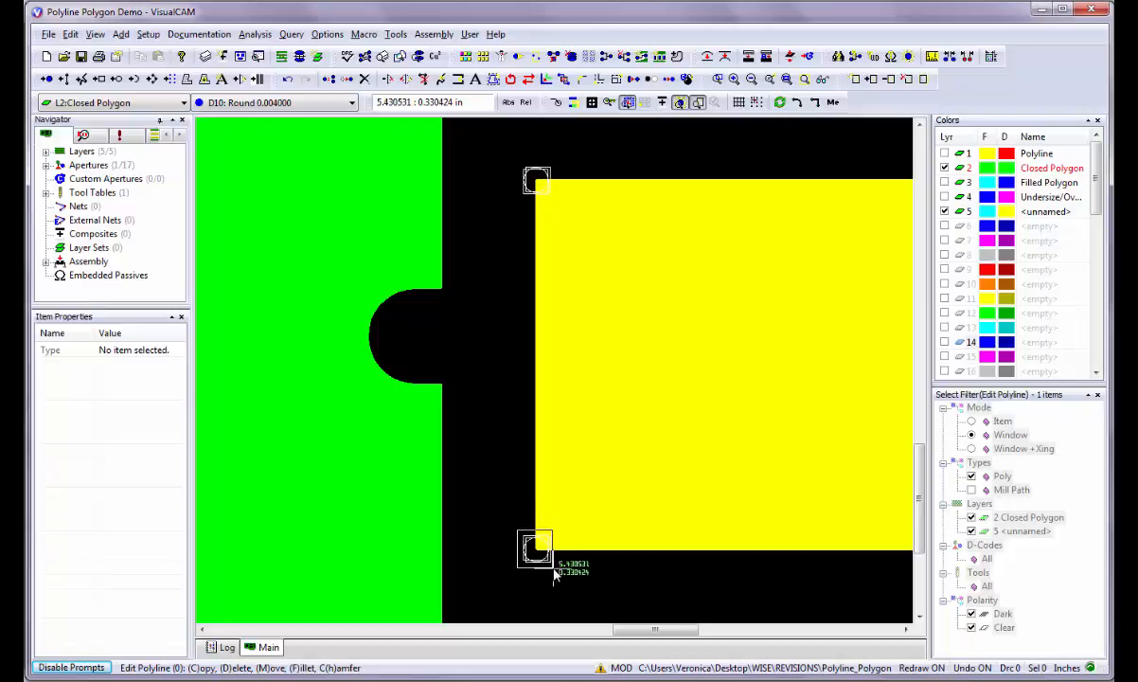
click(554, 568)
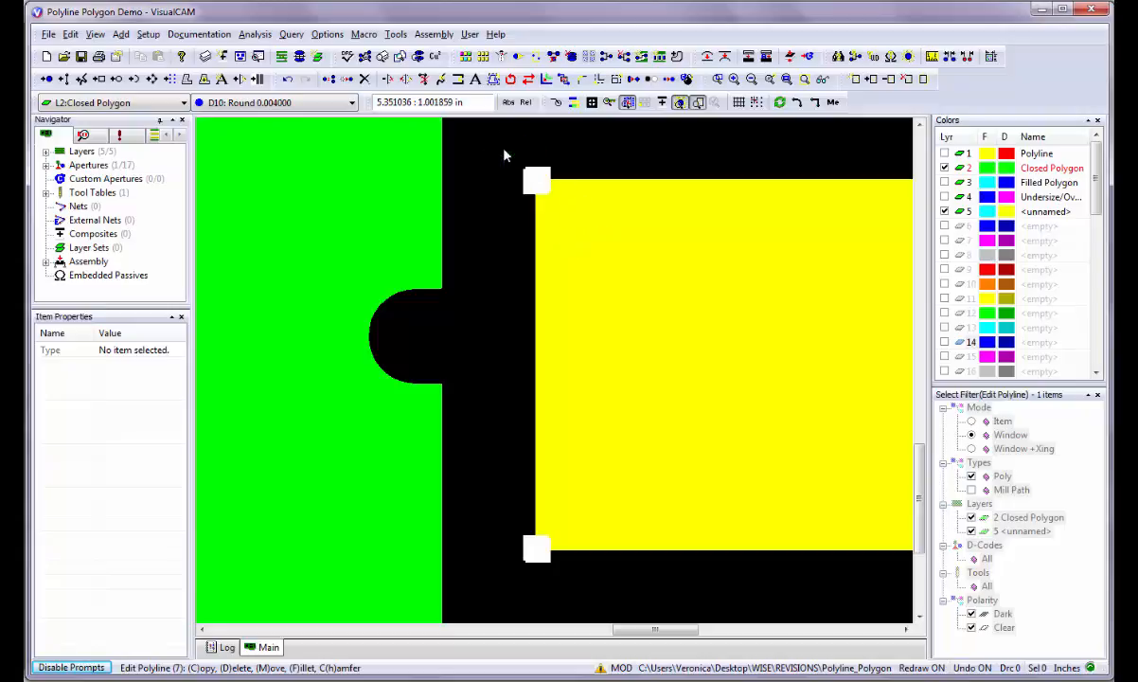
- Toggle the upper-left corner's vertices, then window-select the vertices of both left corners of the rectangle together
drag(503, 149, 565, 206)
drag(516, 161, 559, 203)
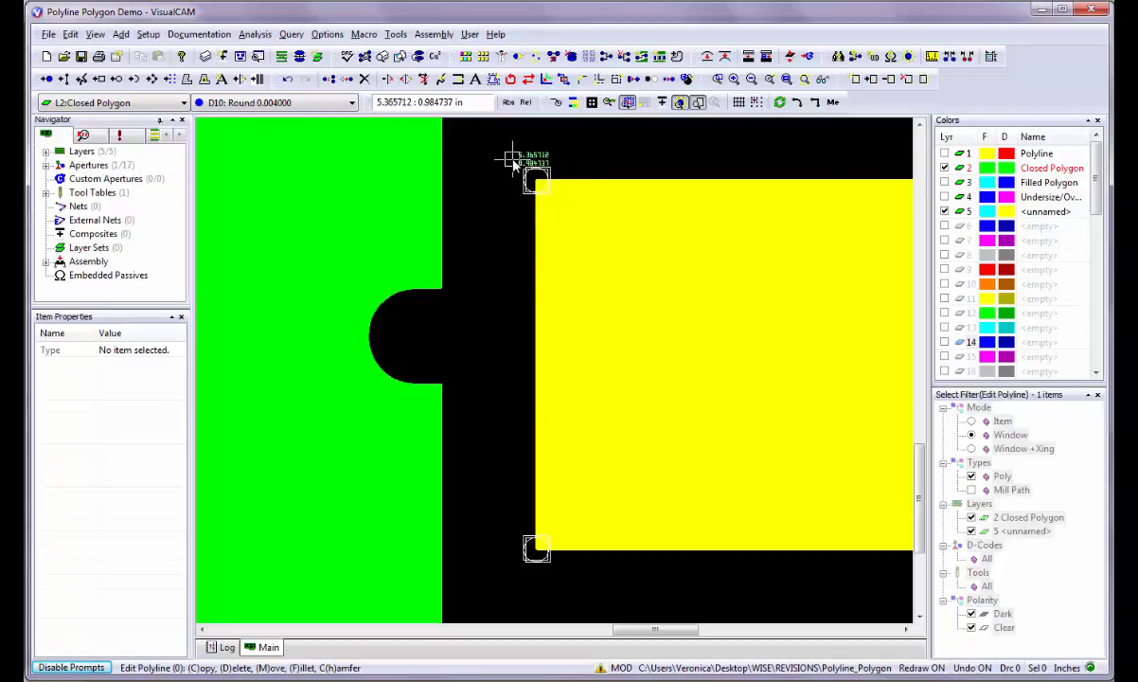
drag(511, 159, 565, 578)
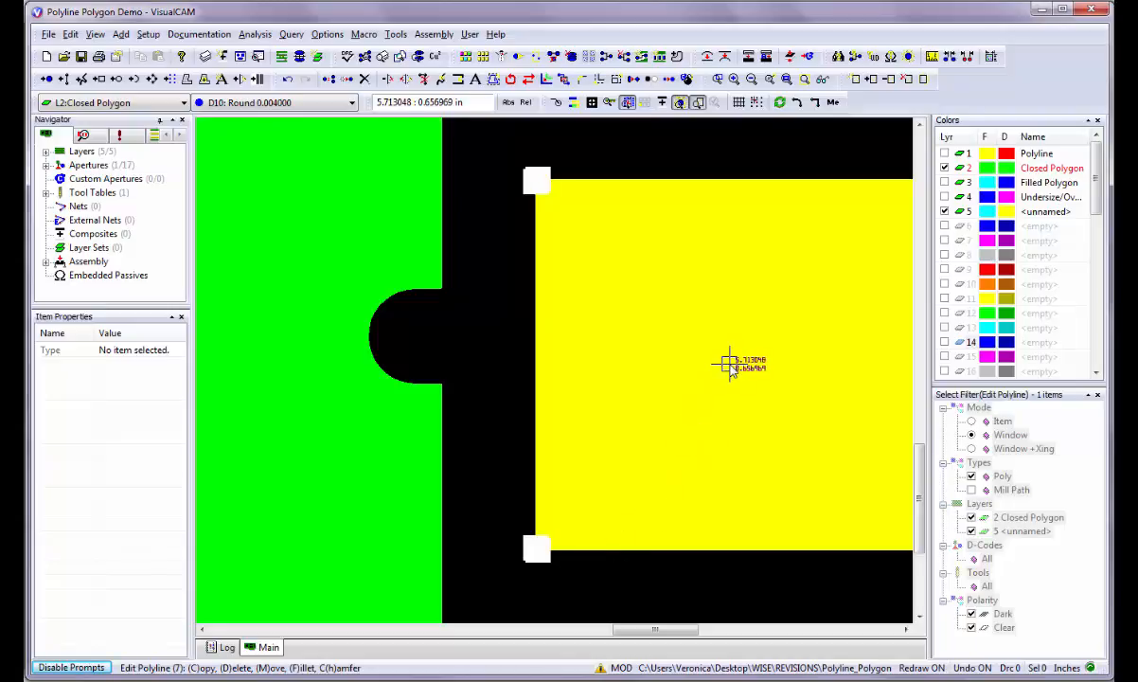
scroll(730, 366, down, 1)
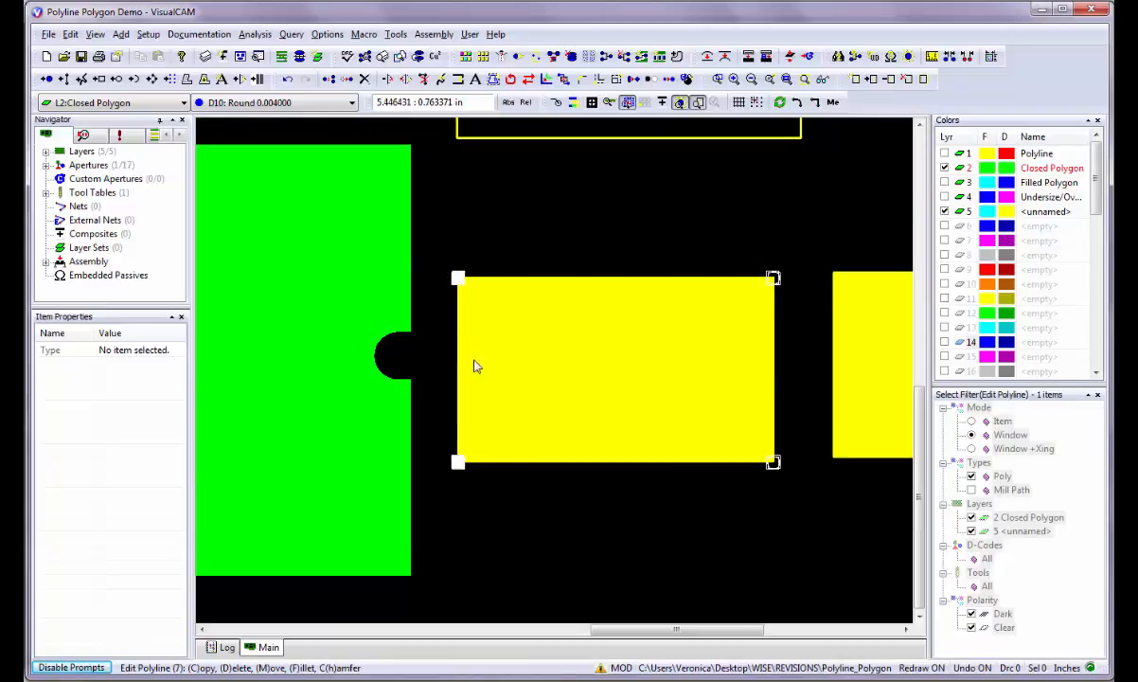
- Add the upper-right corner's vertices to the selection, then deselect the vertices at every corner of the rectangle
drag(442, 264, 482, 488)
click(457, 462)
drag(763, 264, 784, 294)
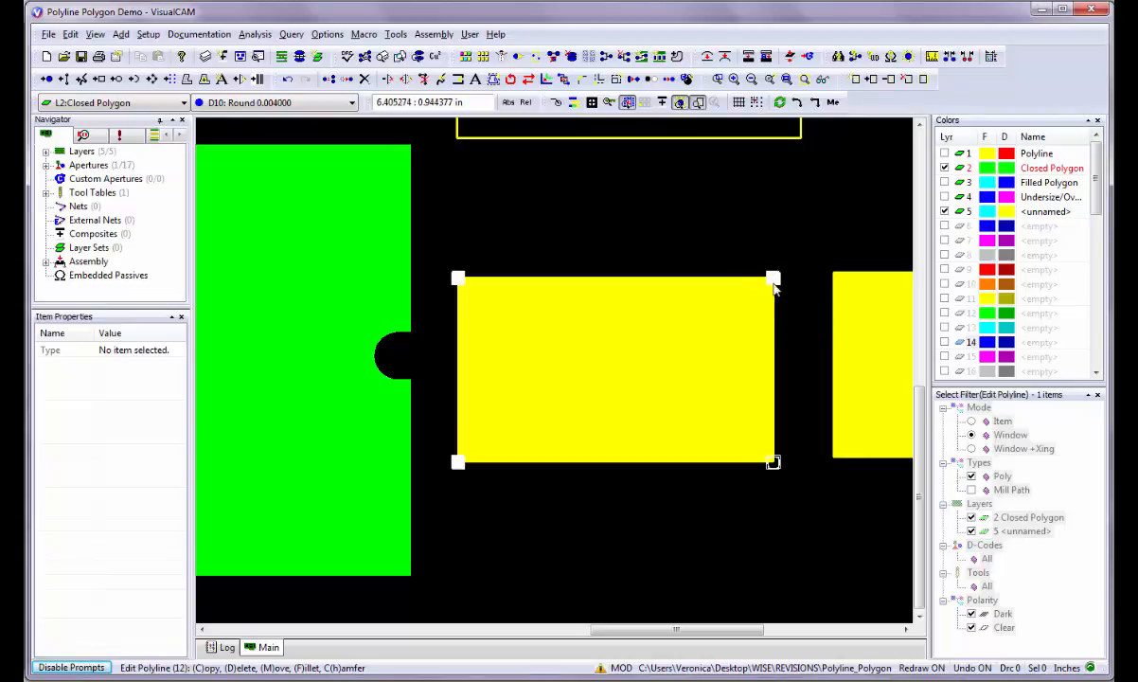
drag(762, 262, 802, 303)
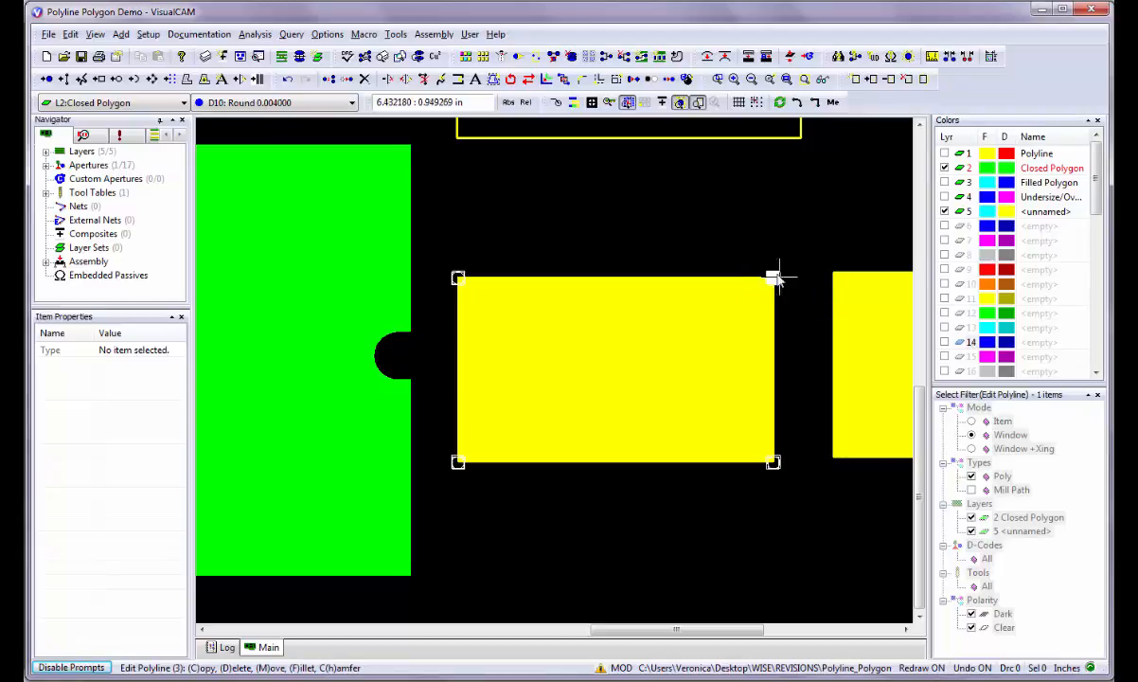
click(795, 303)
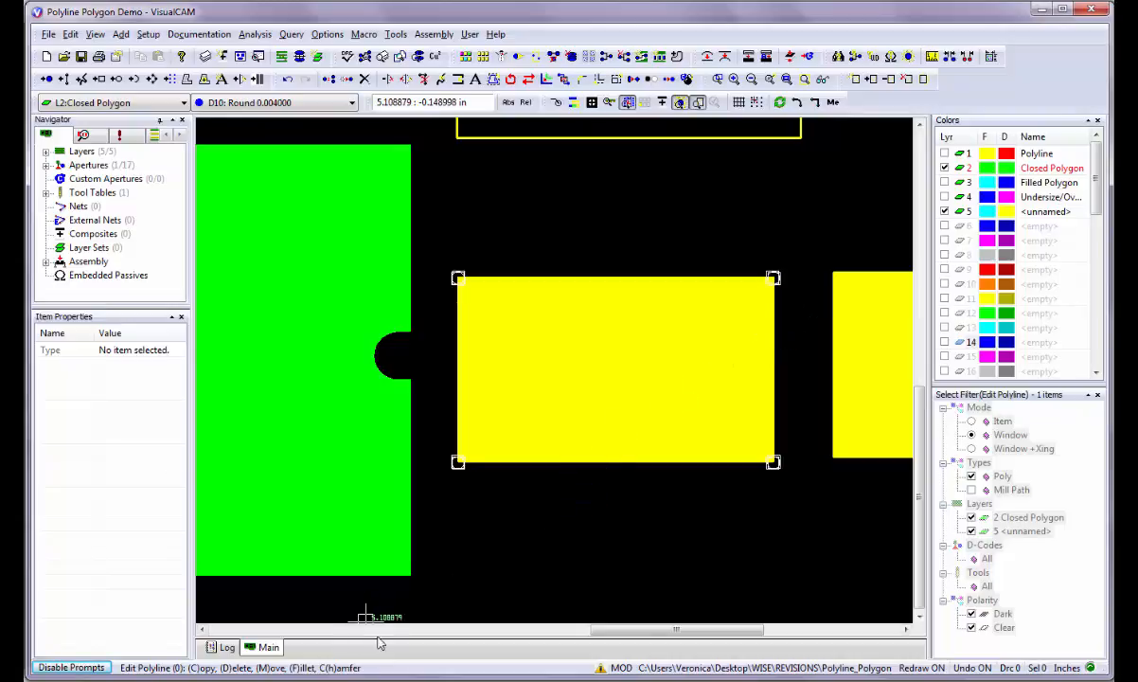
- Select the vertices at all four corners of the yellow rectangle and try to copy them
key(c)
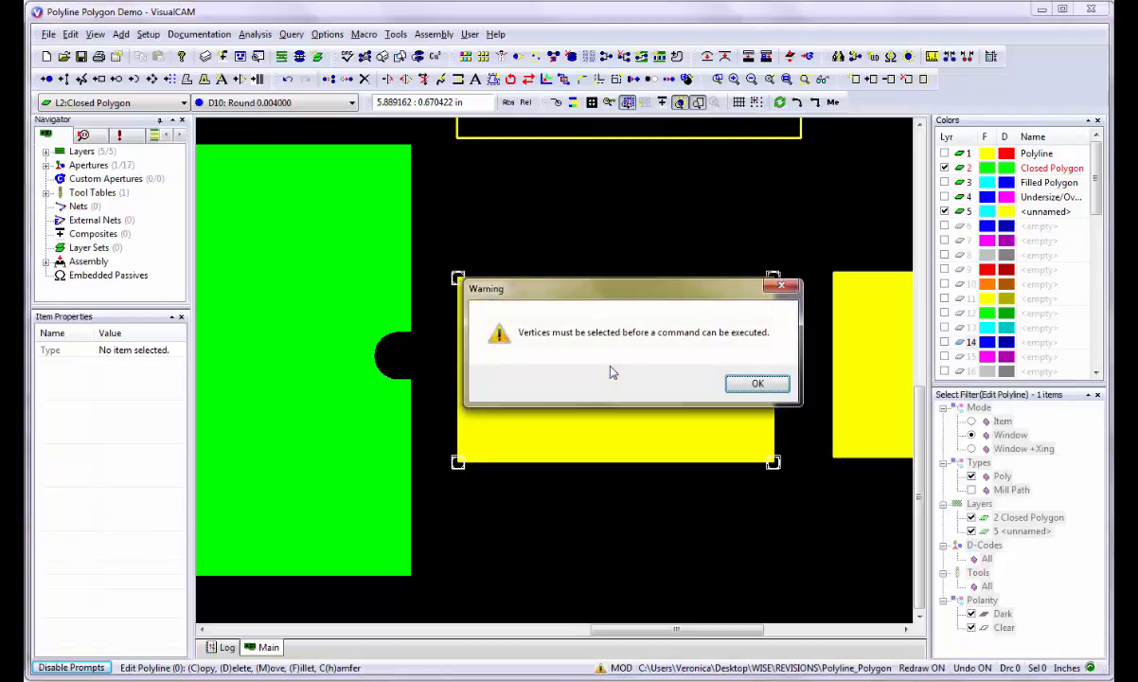
click(746, 385)
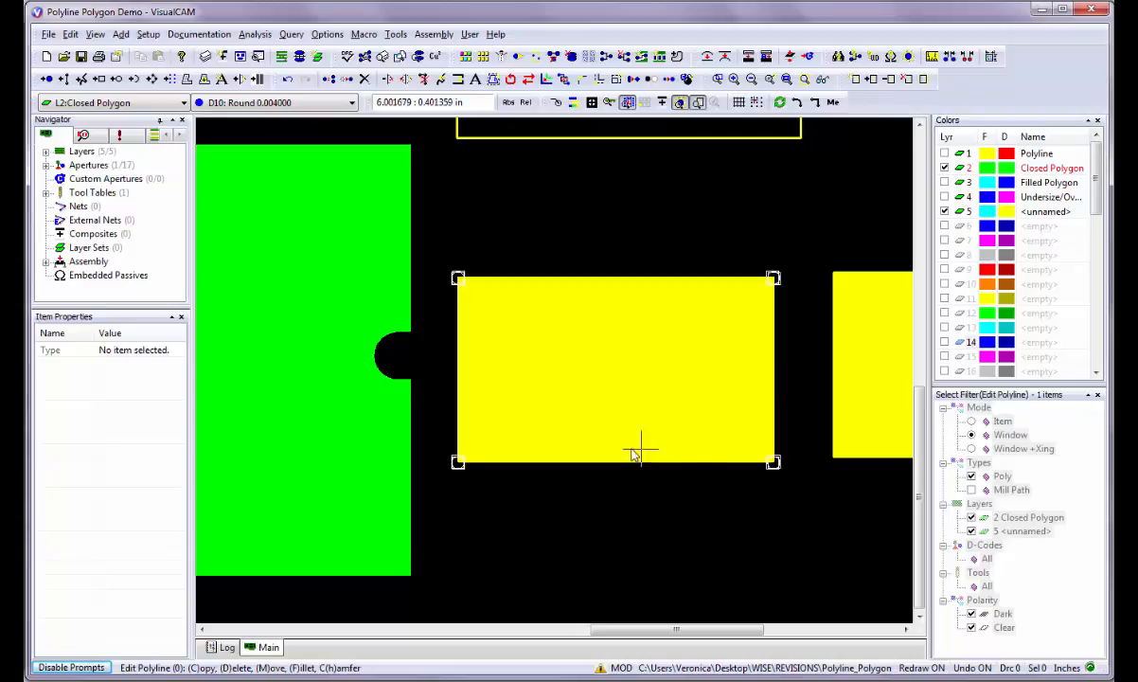
click(457, 461)
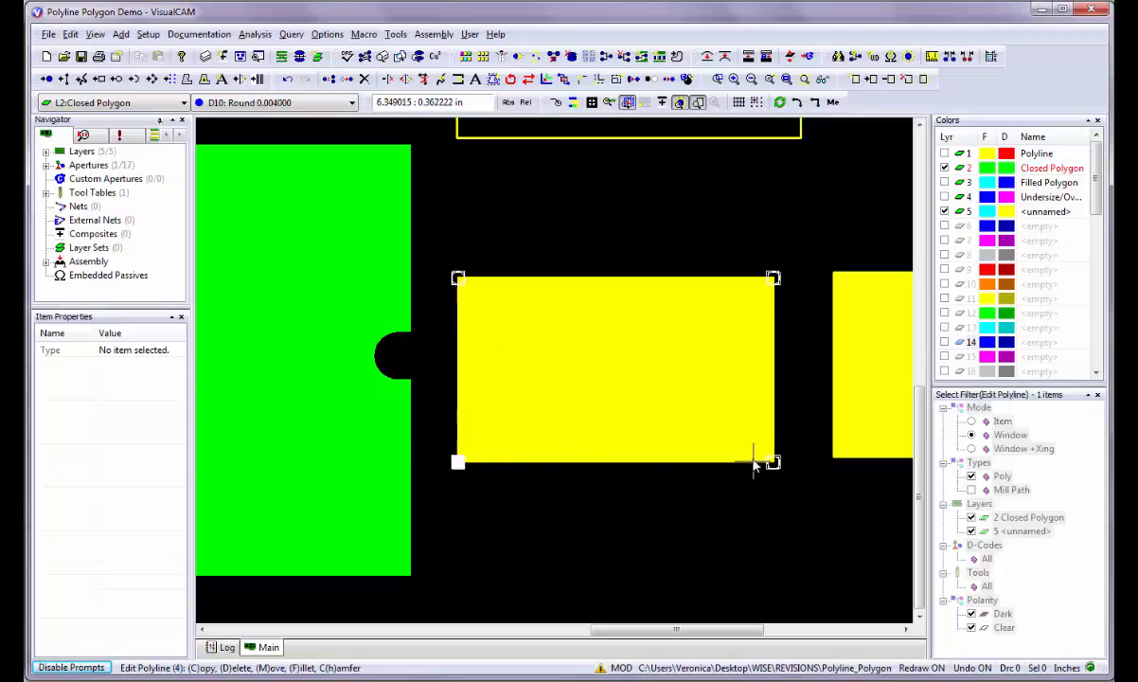
drag(752, 443, 788, 478)
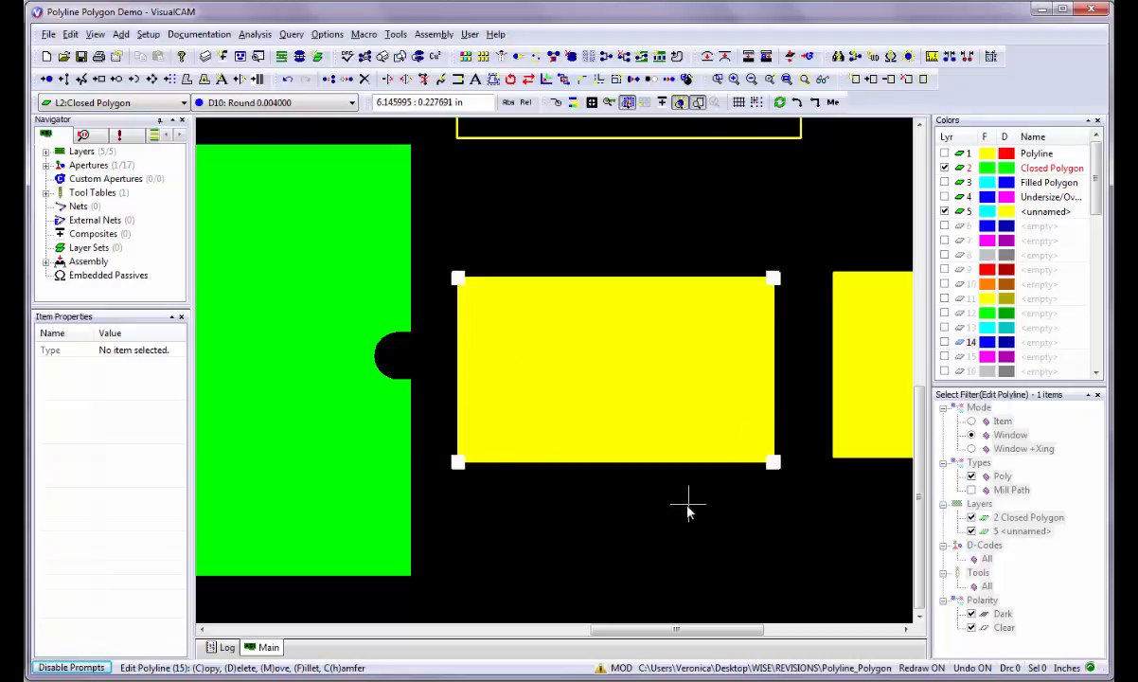
key(c)
click(611, 393)
click(611, 393)
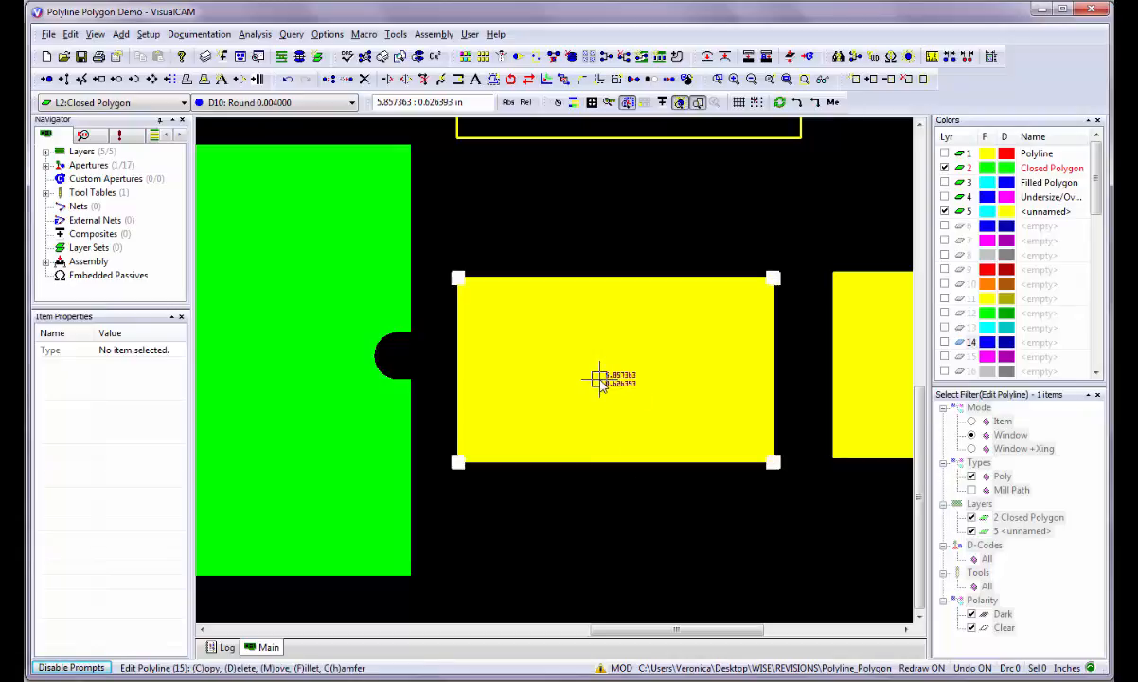
- Release the rectangle and pick the large open arc above for vertex editing, using Item selection mode
scroll(624, 364, down, 2)
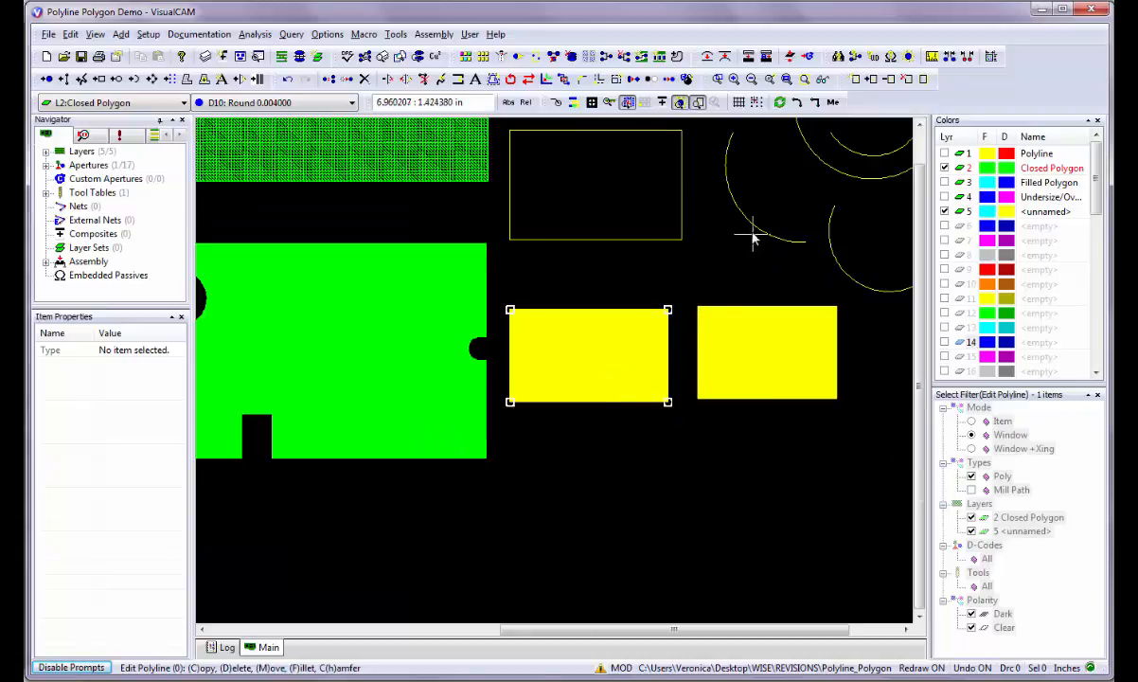
click(738, 203)
scroll(787, 212, up, 1)
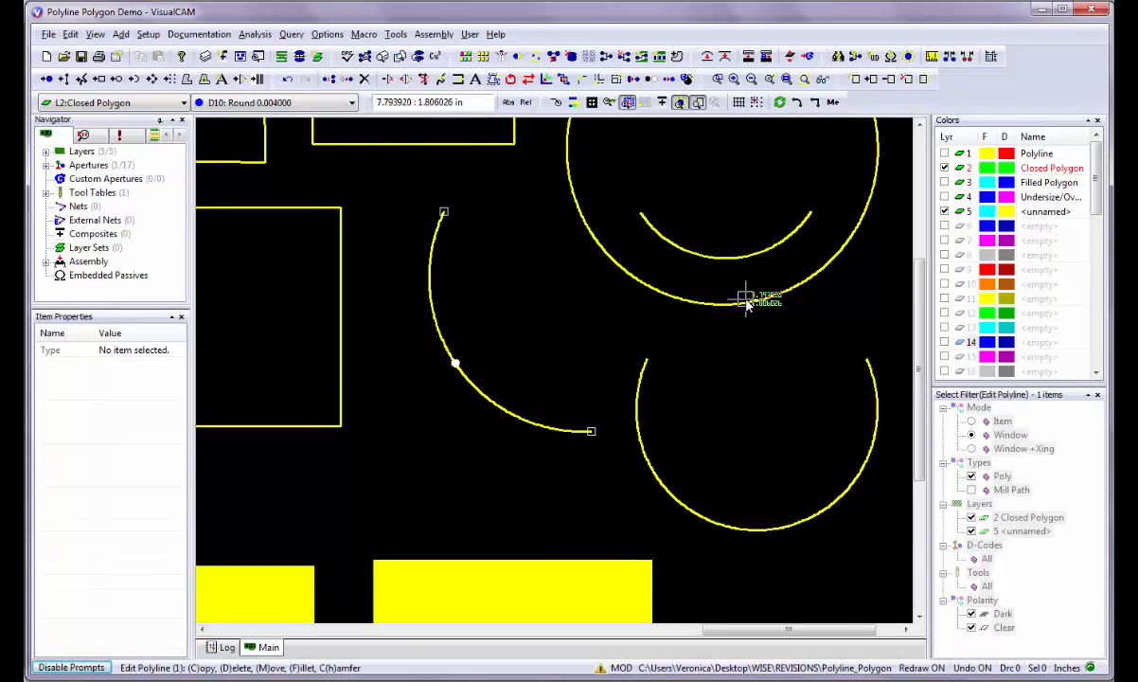
right_click(747, 298)
middle_click(720, 221)
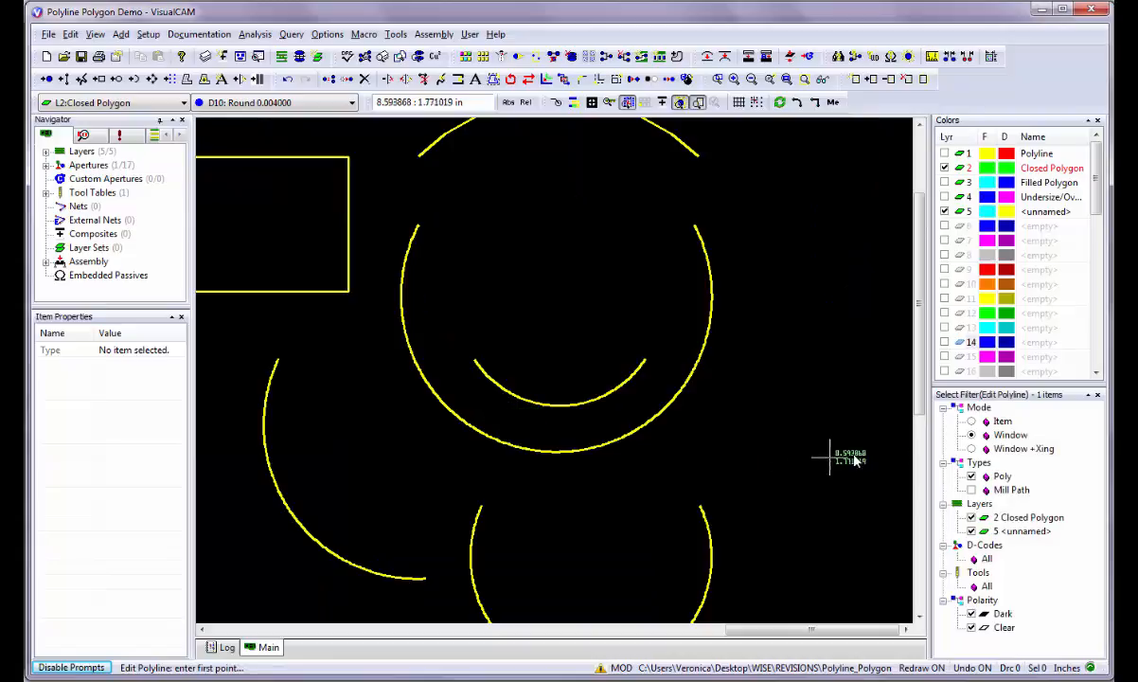
click(971, 422)
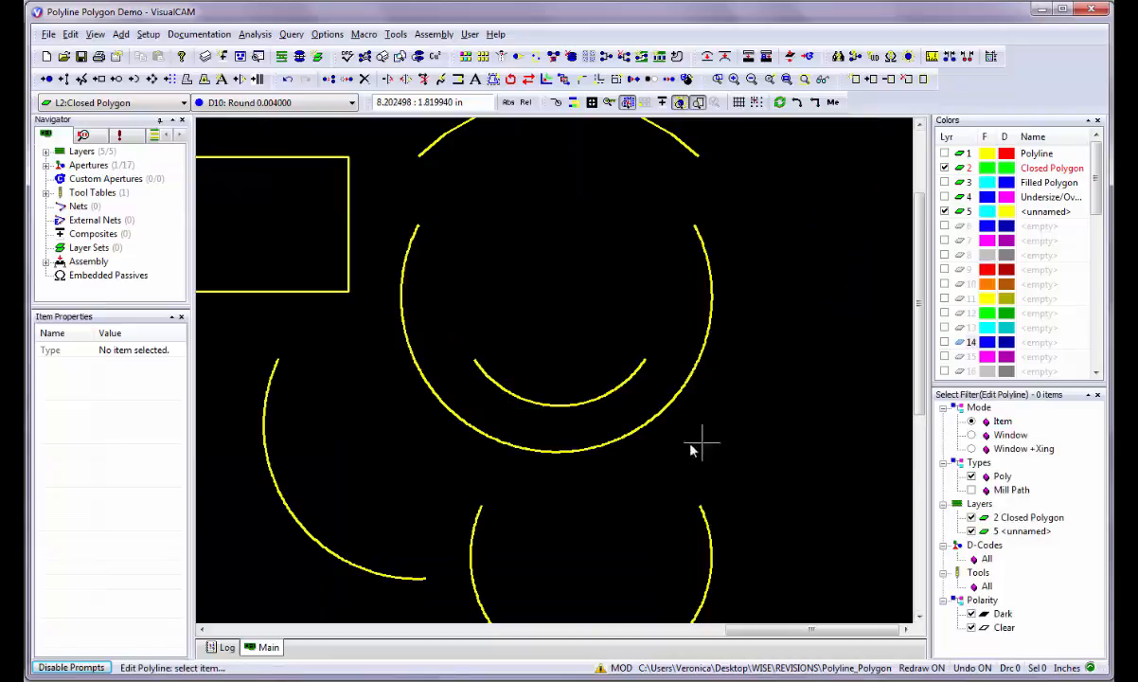
click(631, 430)
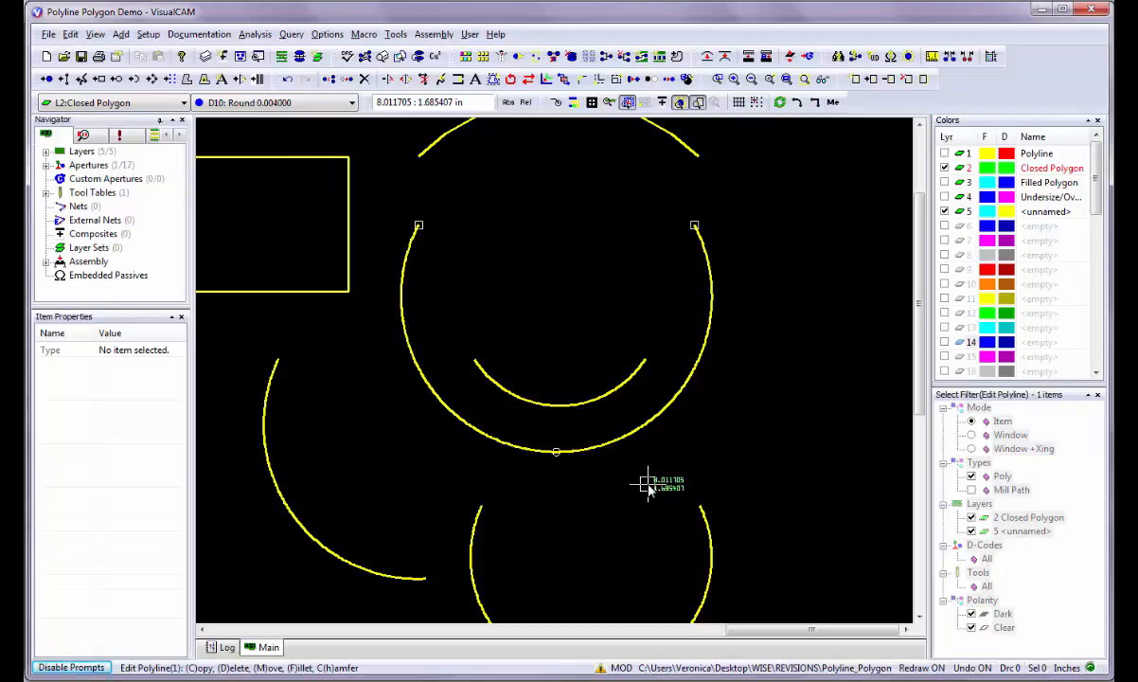
- Select the two end vertices of the large arc and try to copy them
click(418, 225)
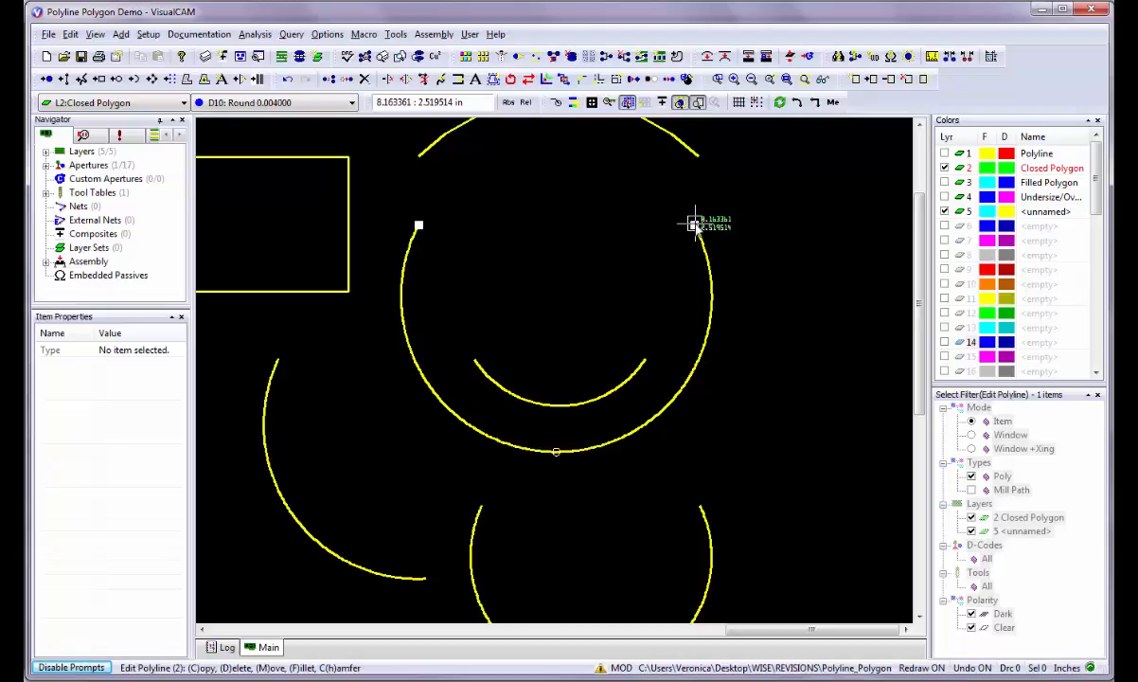
click(695, 225)
key(c)
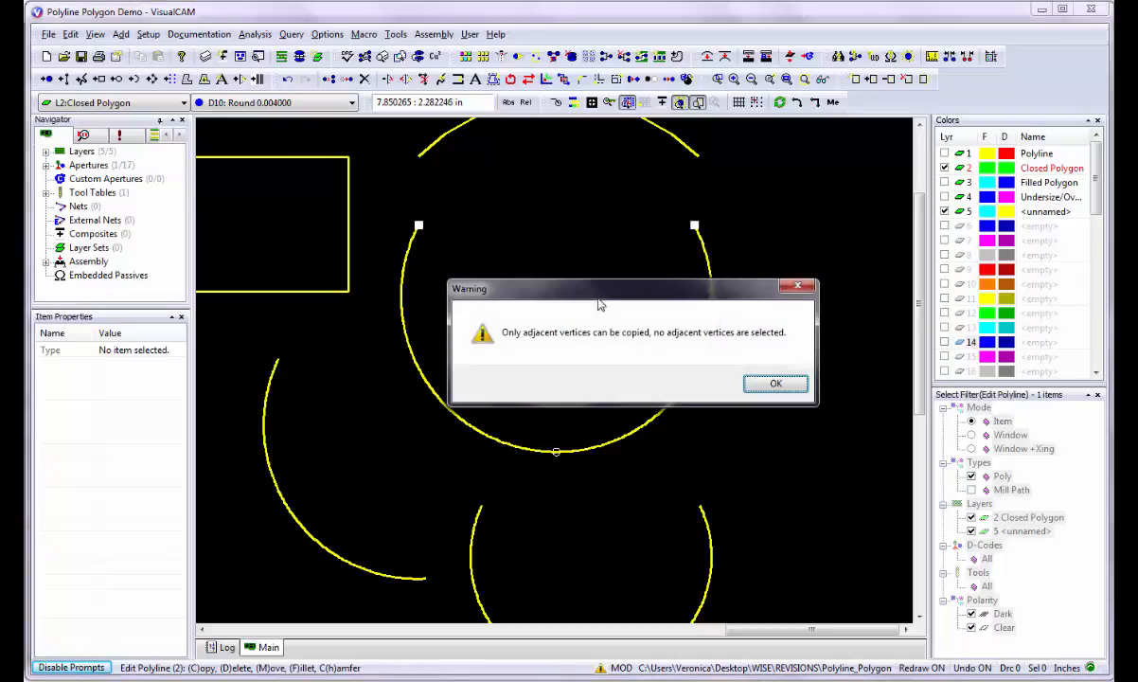
click(774, 386)
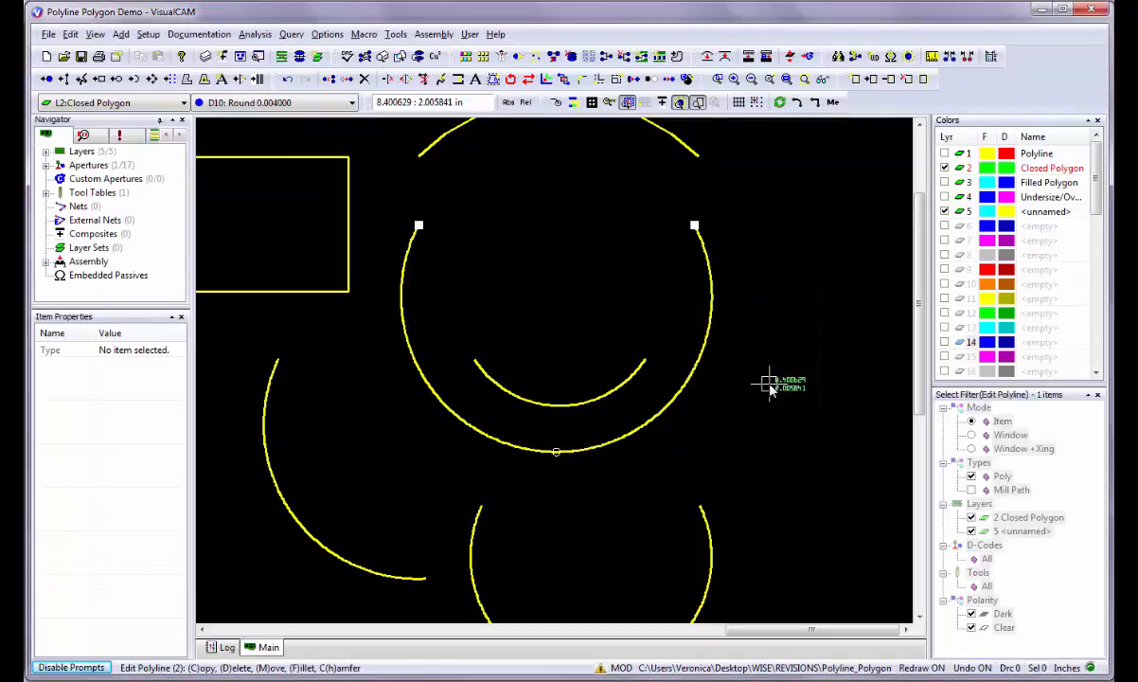
- Copy the selected vertices of the large open arc to the empty area on its right, confirming the copy
key(c)
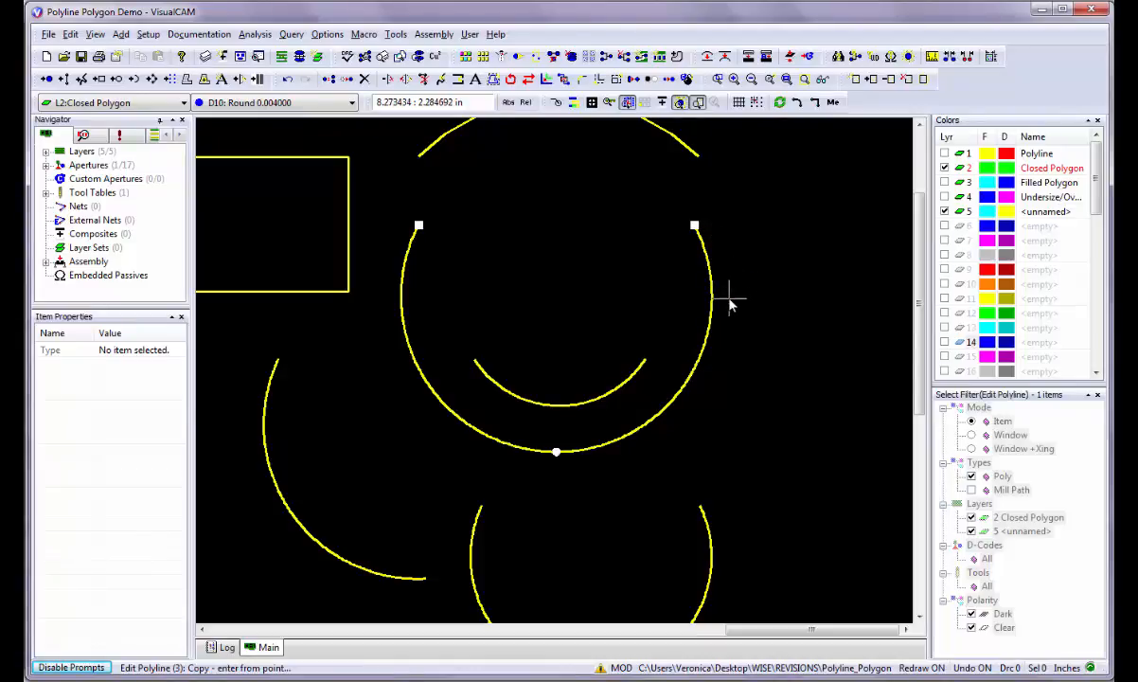
click(729, 299)
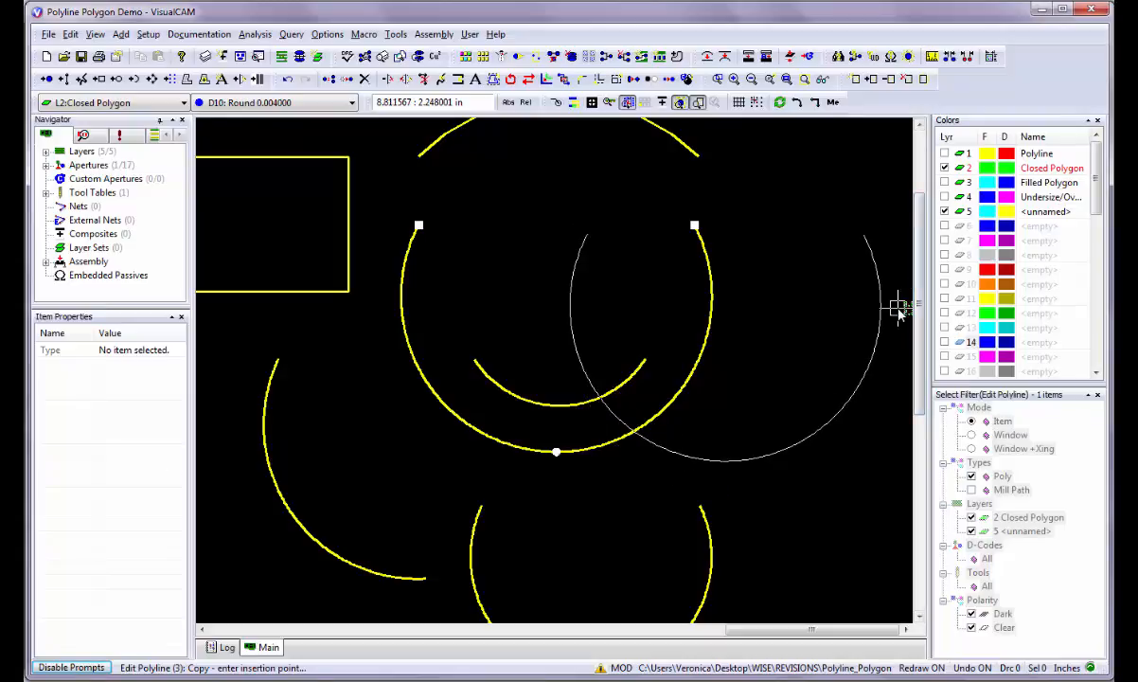
scroll(899, 308, down, 1)
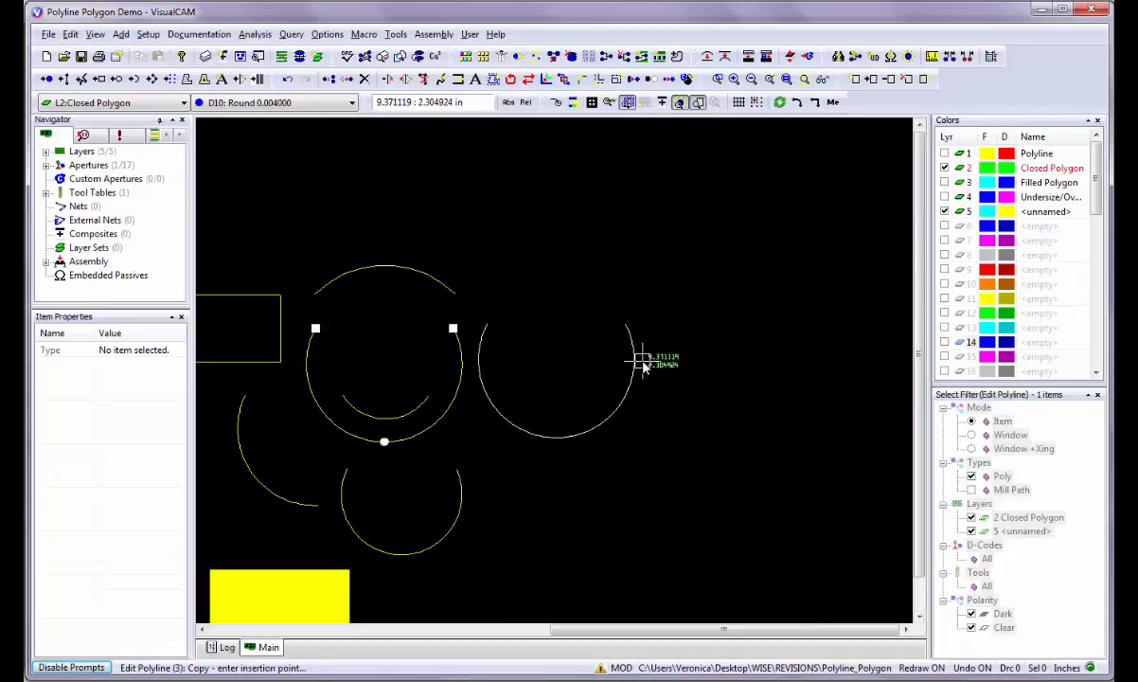
click(642, 361)
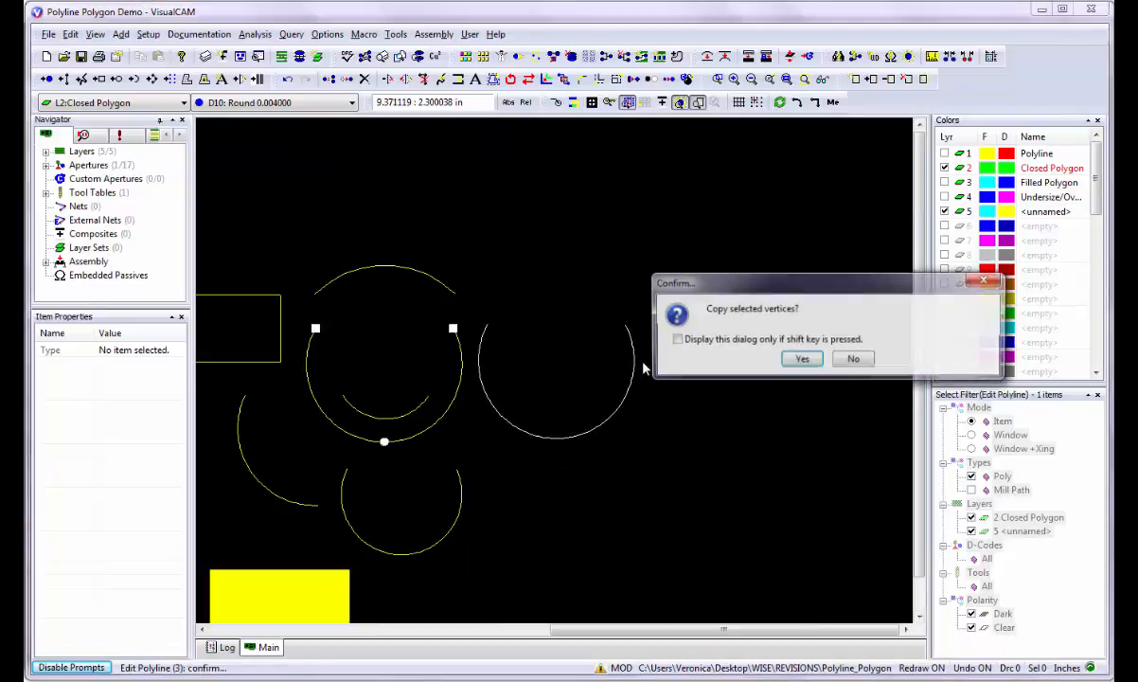
click(804, 361)
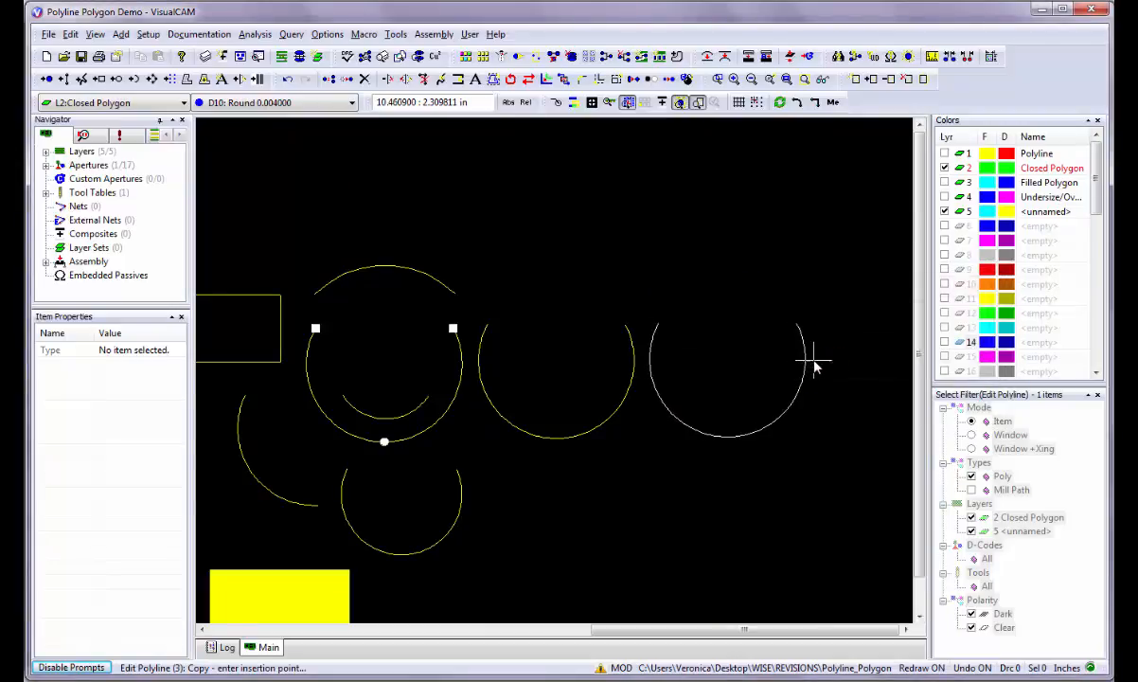
right_click(814, 362)
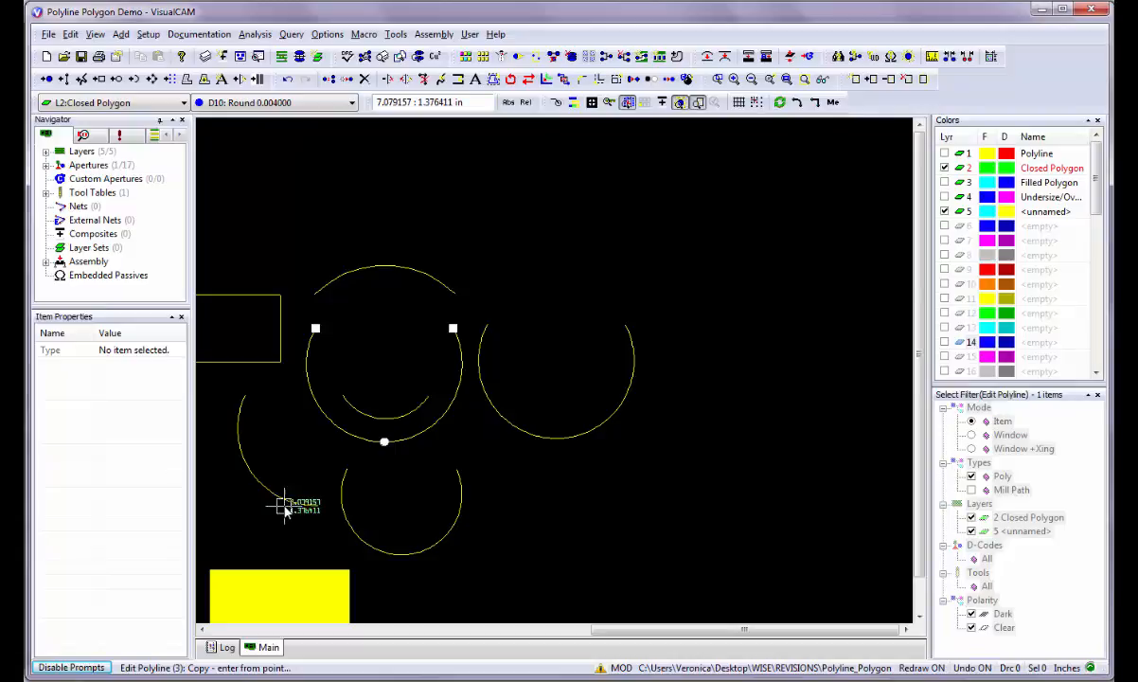
- Pick the middle green polygon for vertex editing in Window mode and select the vertices of its outer corners and side notches
scroll(286, 503, down, 1)
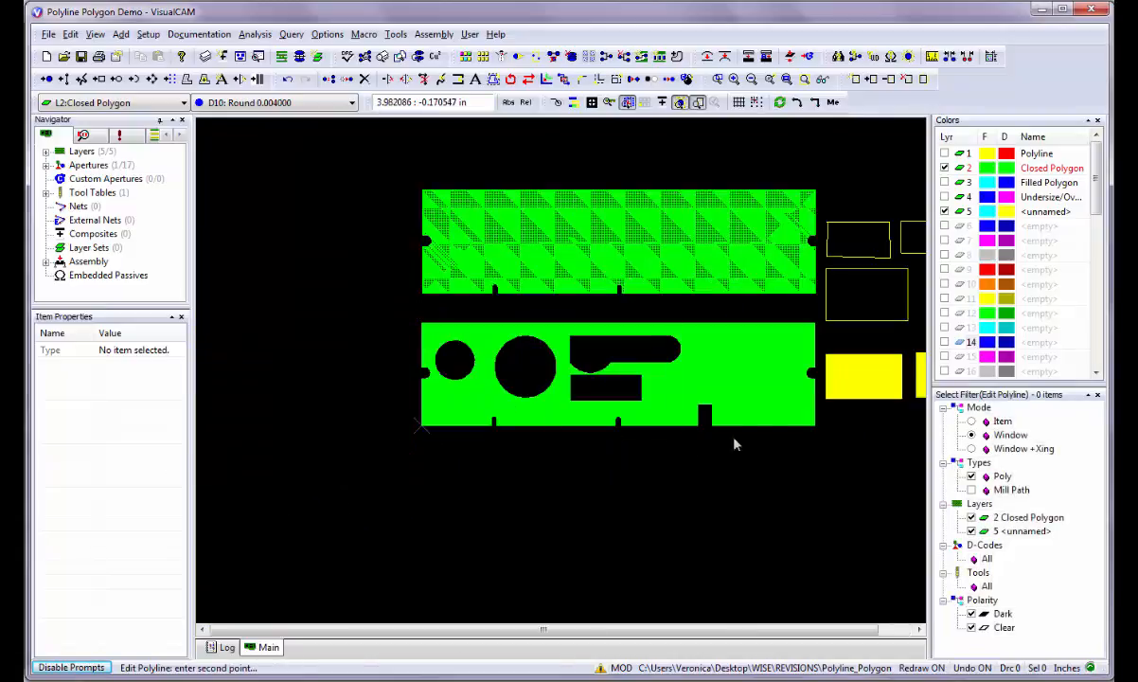
click(817, 432)
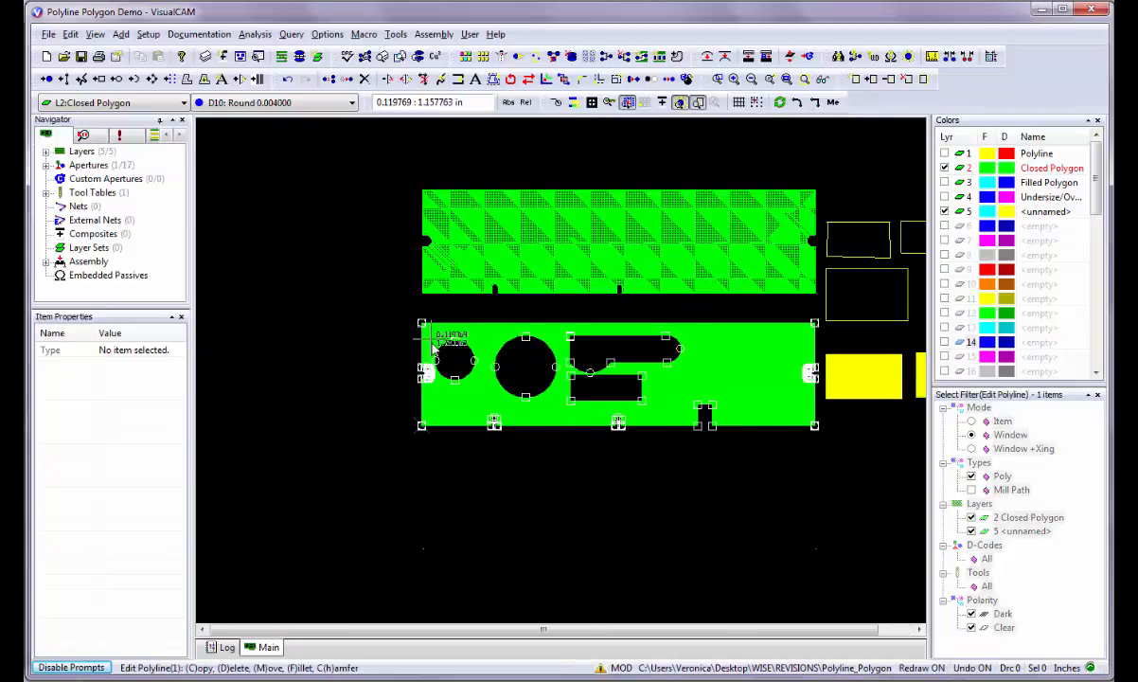
click(429, 330)
click(821, 433)
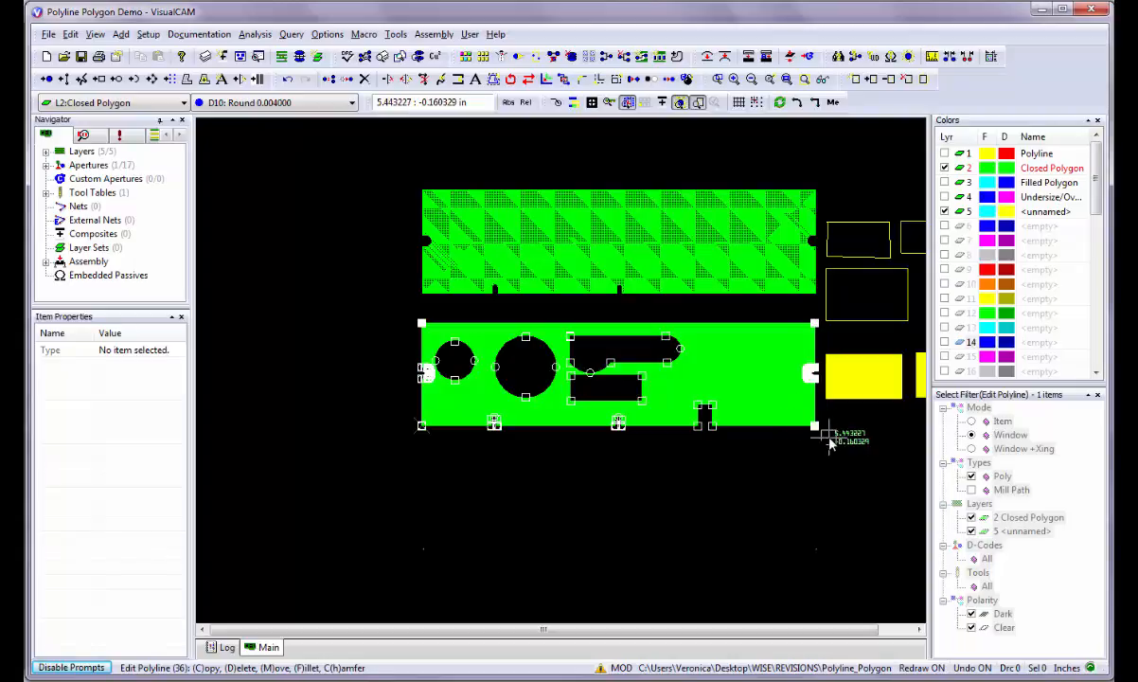
click(410, 359)
click(433, 435)
- Add the vertices of the two small notches and the rectangular slot on the middle polygon's lower edge to the selection
click(483, 411)
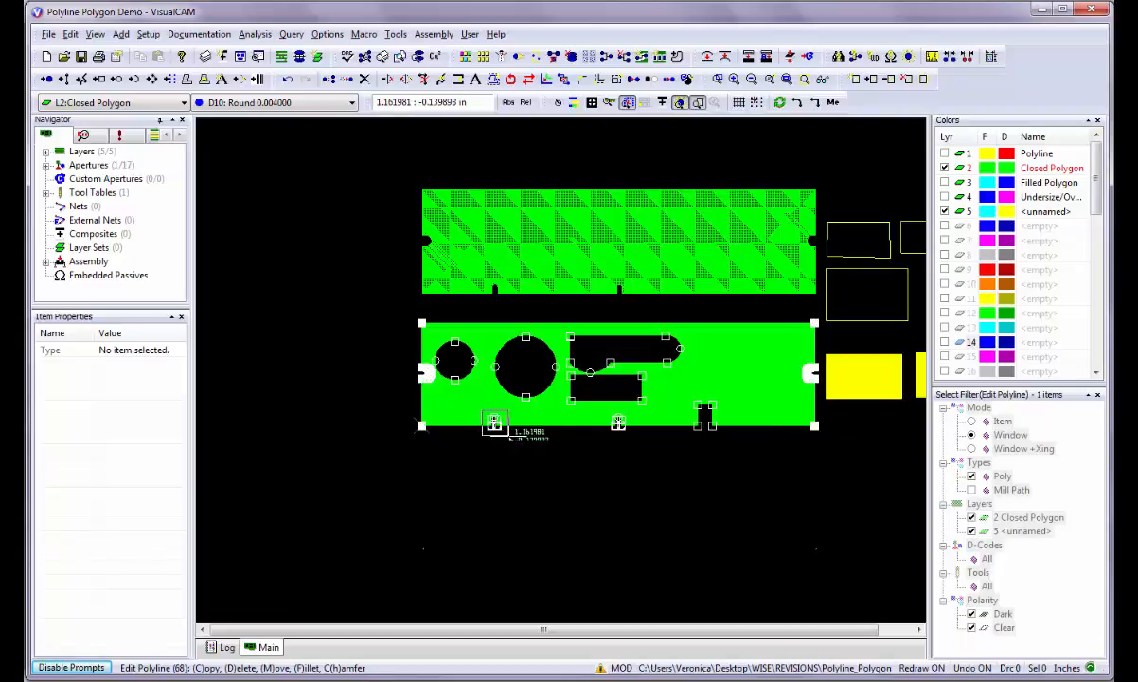
click(505, 435)
click(599, 412)
click(632, 435)
click(683, 397)
click(723, 434)
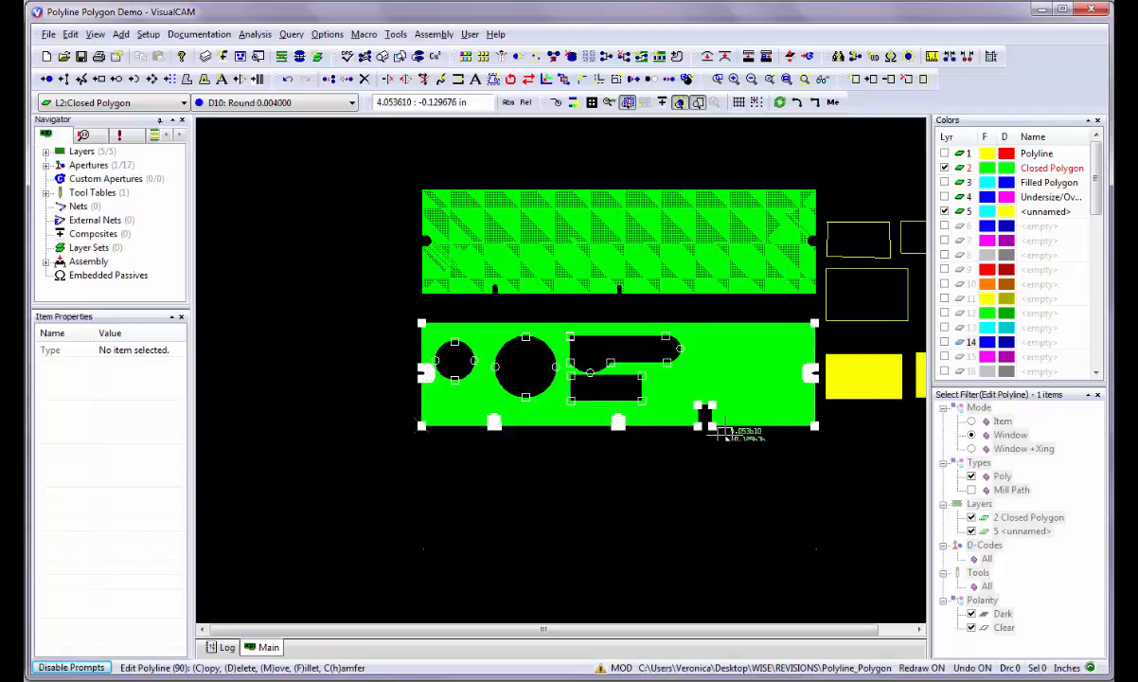
- Make D24: Thermal 0.044000 the active D-code and try to copy the selected vertices
click(350, 103)
click(262, 240)
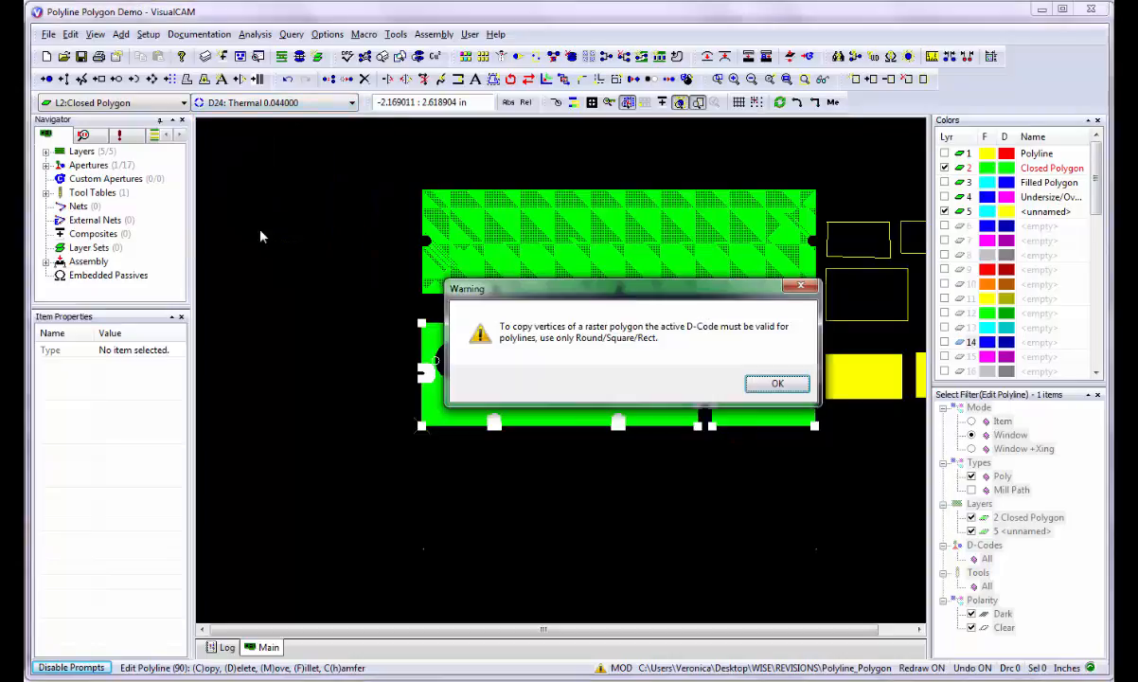
click(776, 383)
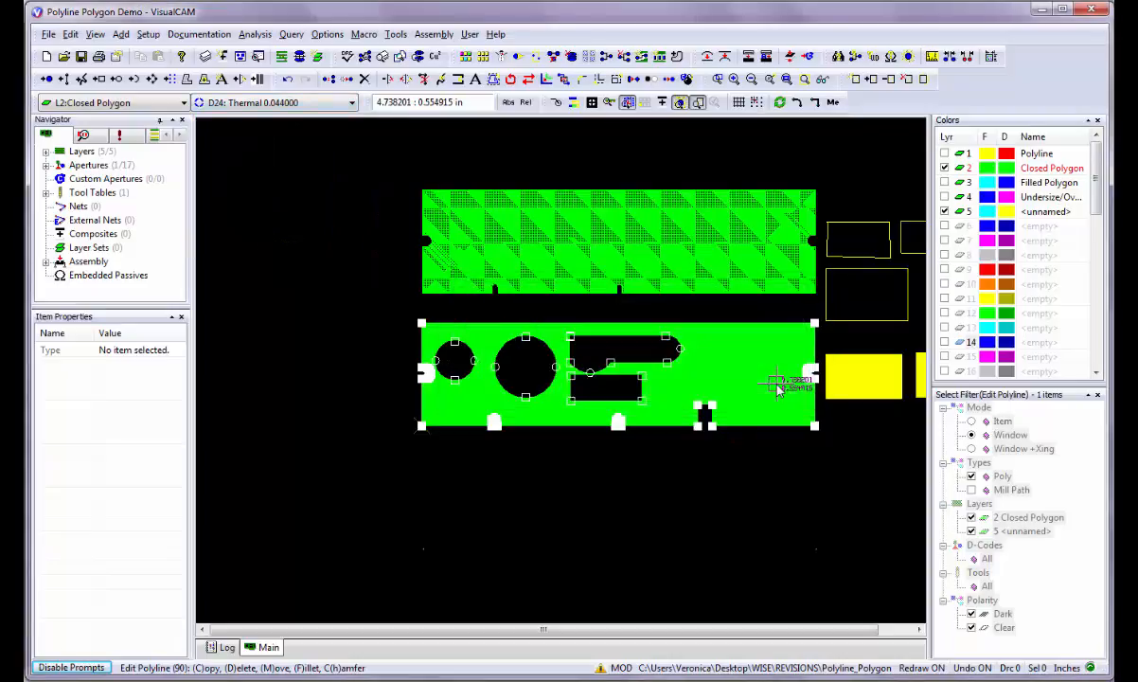
- Set the active D-code to D10: Round 0.004000 and copy the selected outline vertices to the empty area below the middle polygon
click(353, 102)
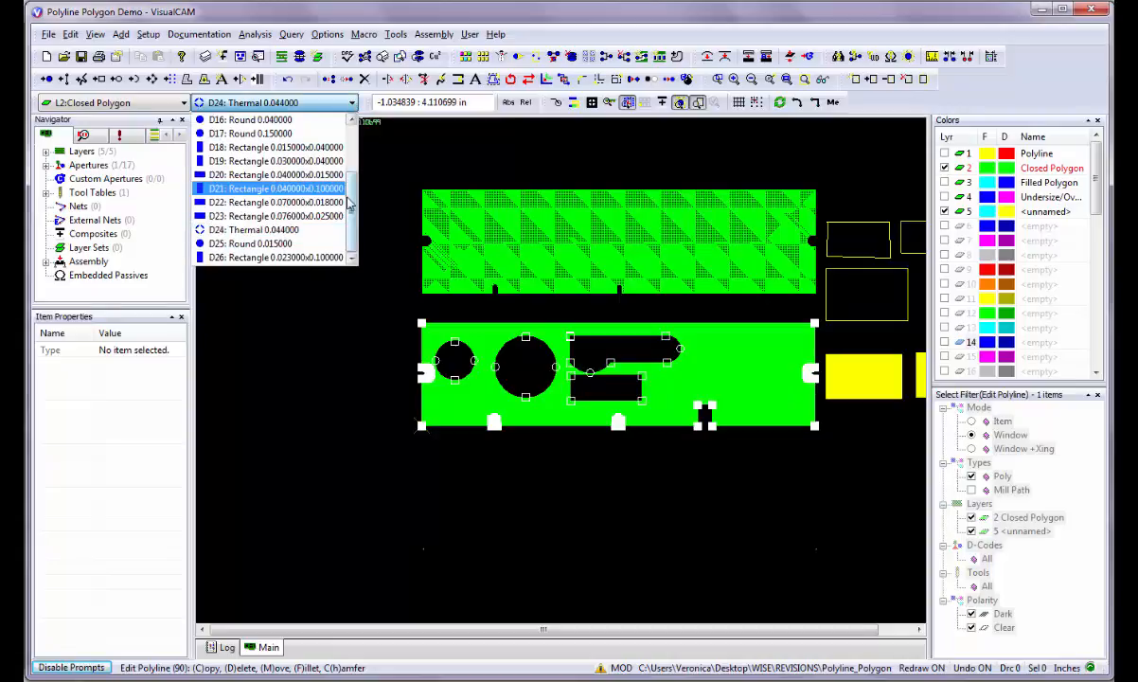
click(267, 121)
key(c)
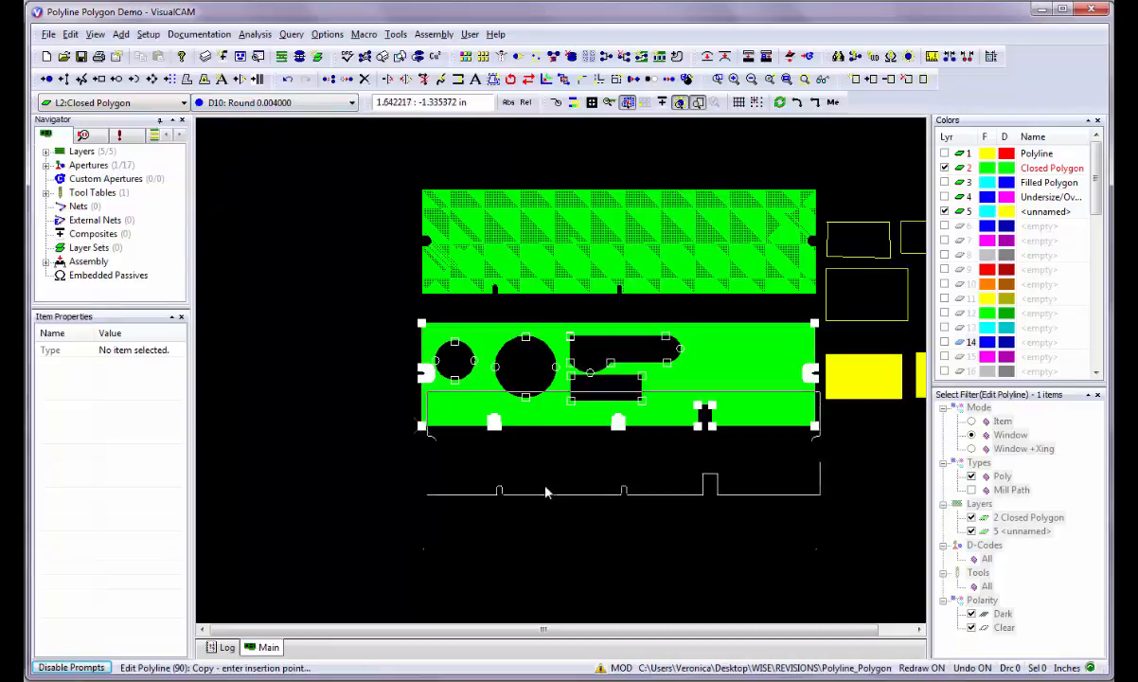
click(541, 587)
click(798, 360)
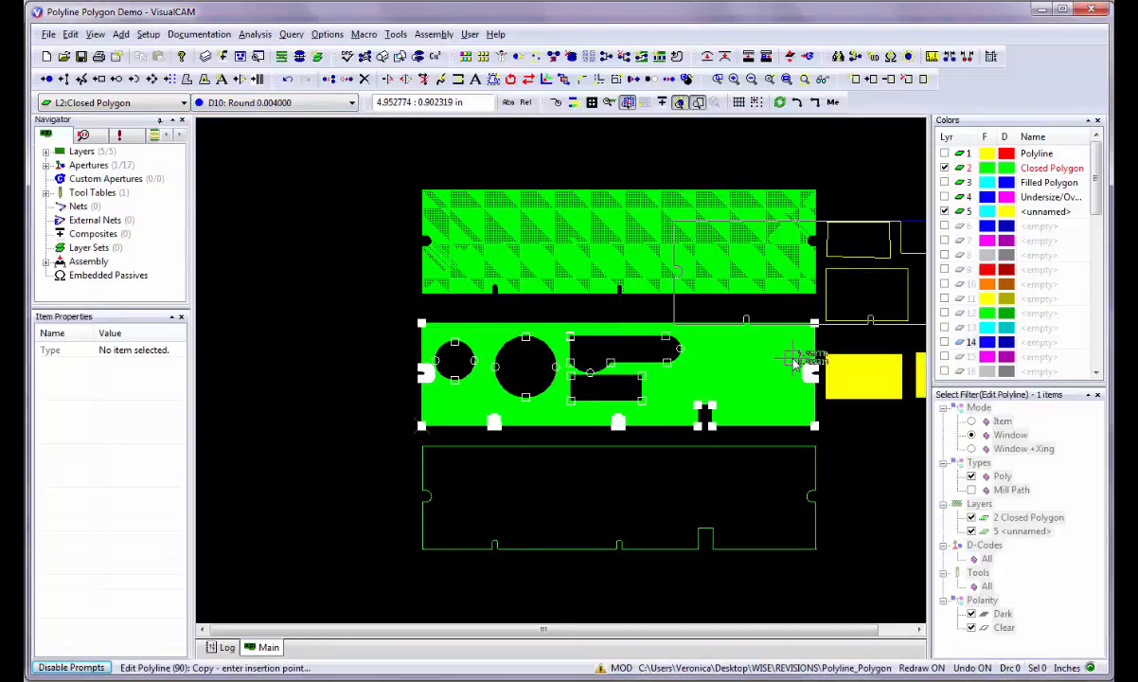
right_click(683, 350)
right_click(682, 353)
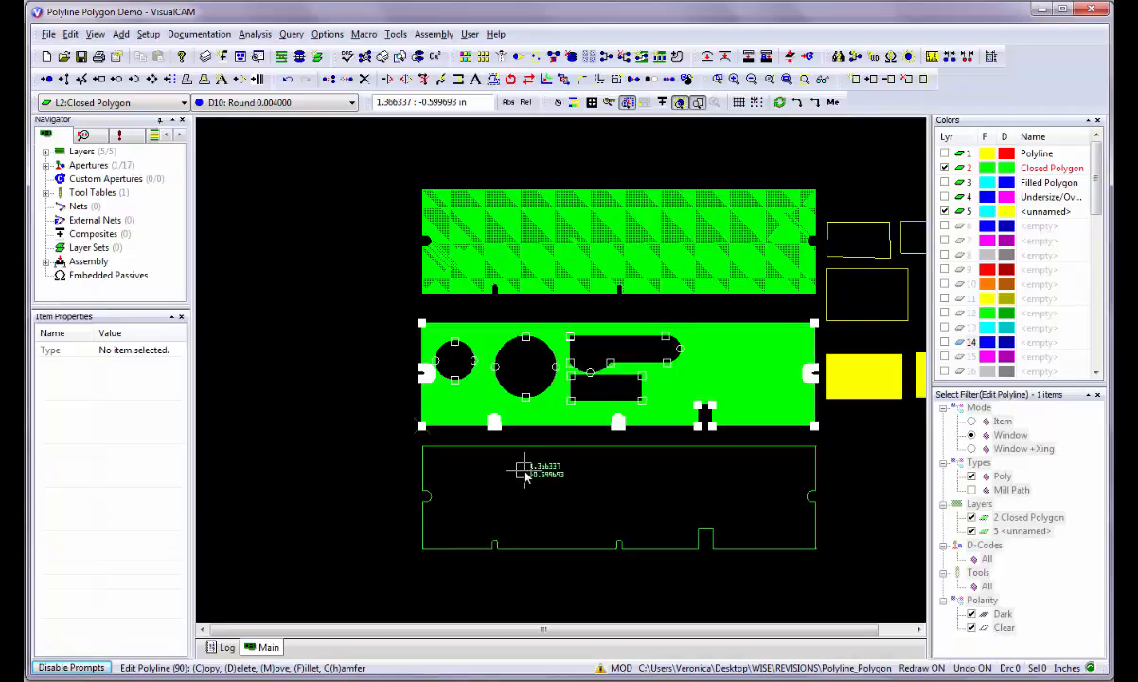
right_click(526, 468)
- Select the copied outline as the closed polyline and convert it to a filled polygon with Close and Fill
click(523, 453)
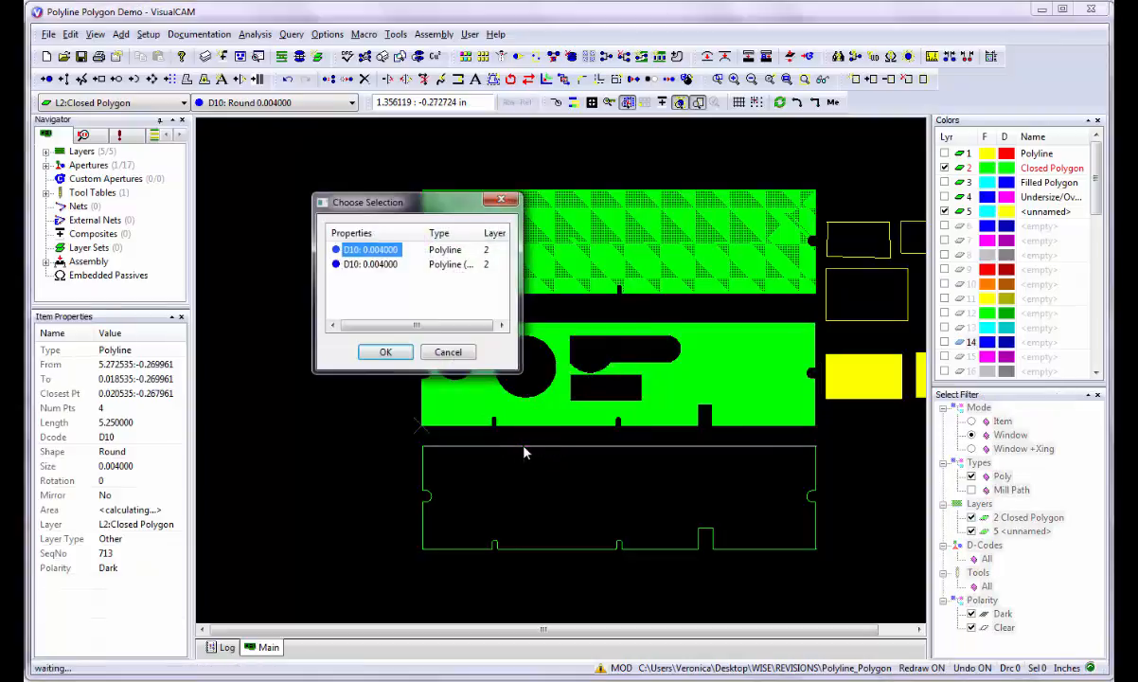
key(Down)
click(385, 351)
right_click(508, 445)
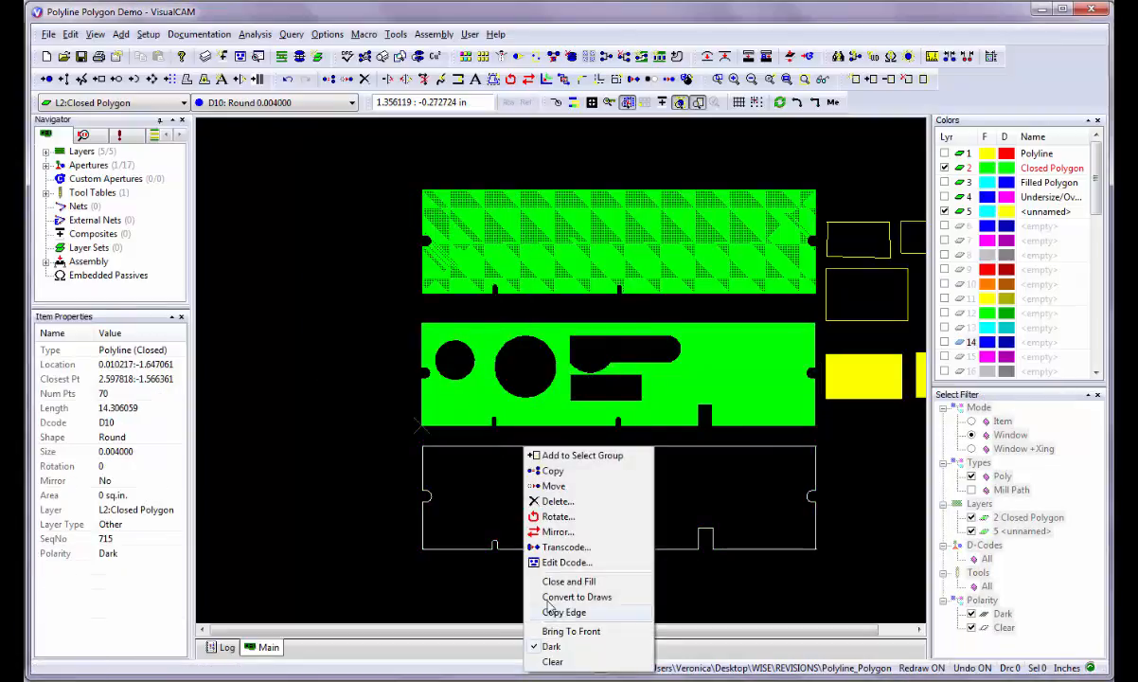
click(574, 583)
- Select the small circular void's vertices in the middle polygon and copy them into the bottom polygon and the middle polygon's right part
click(569, 425)
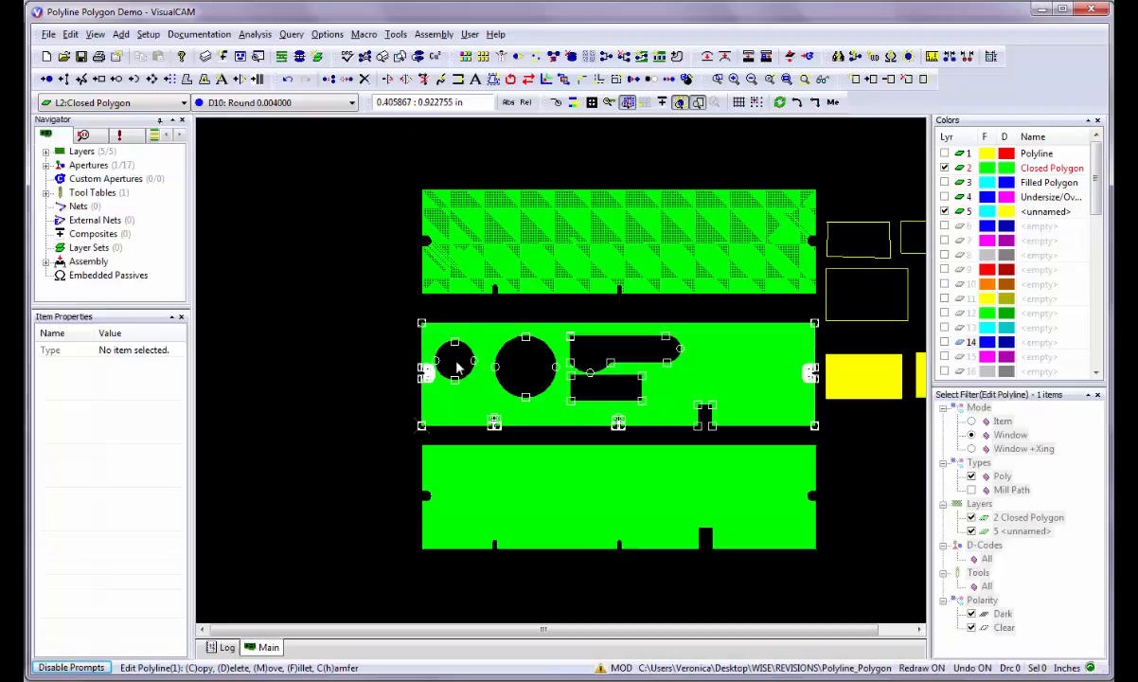
click(482, 387)
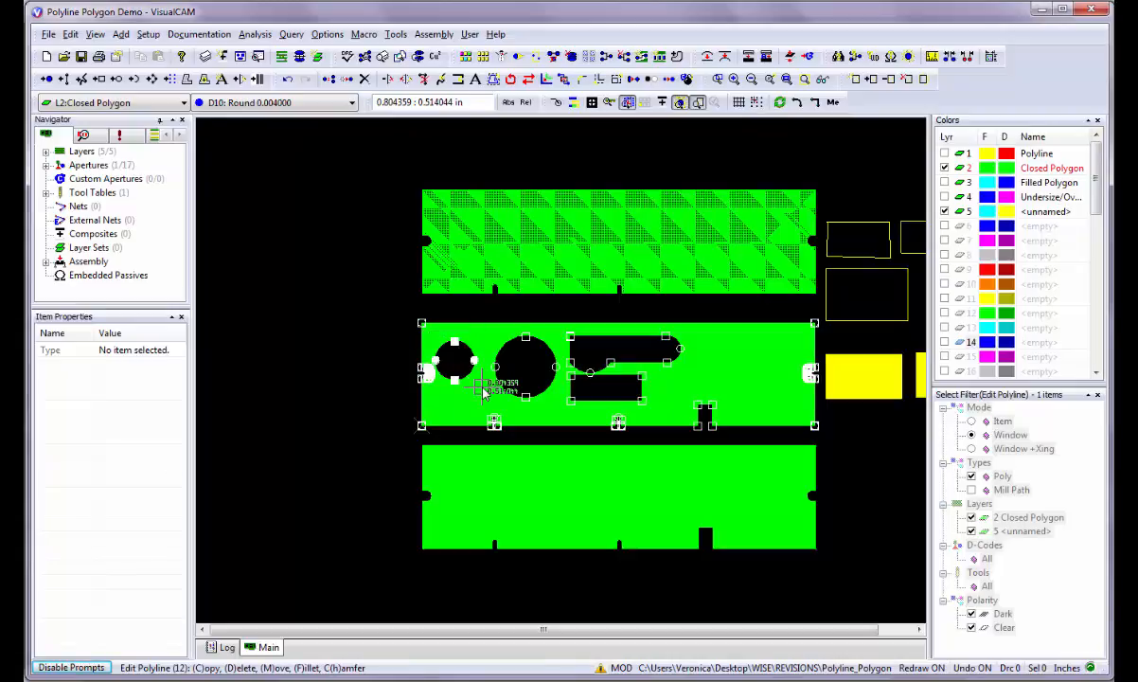
key(c)
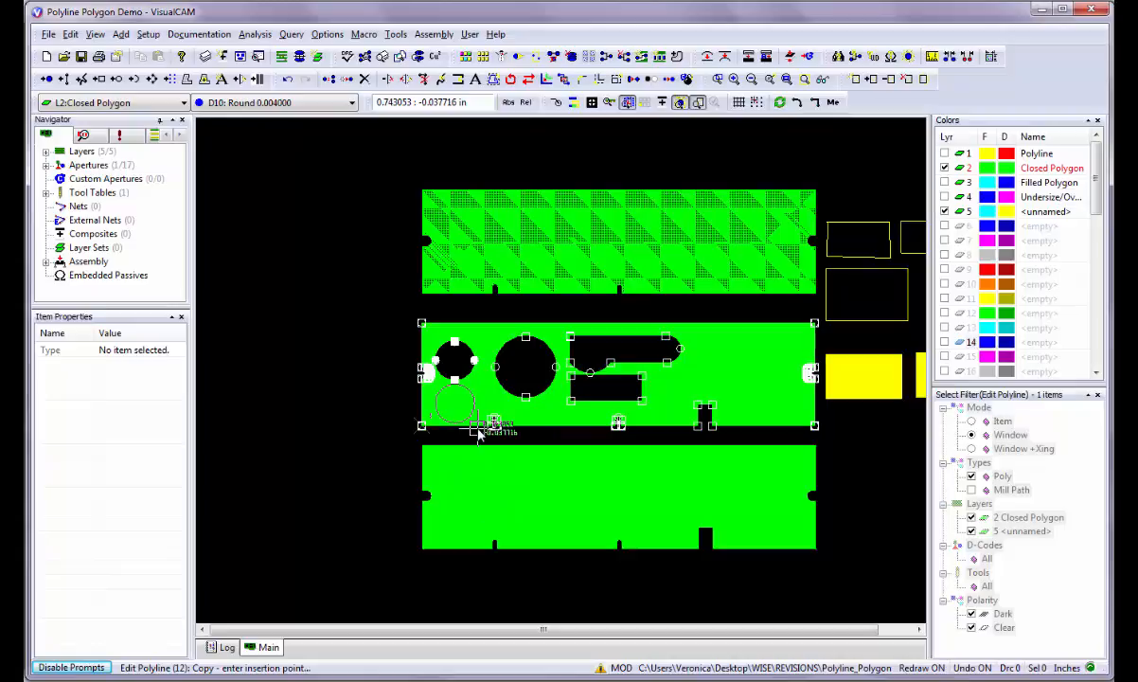
click(480, 527)
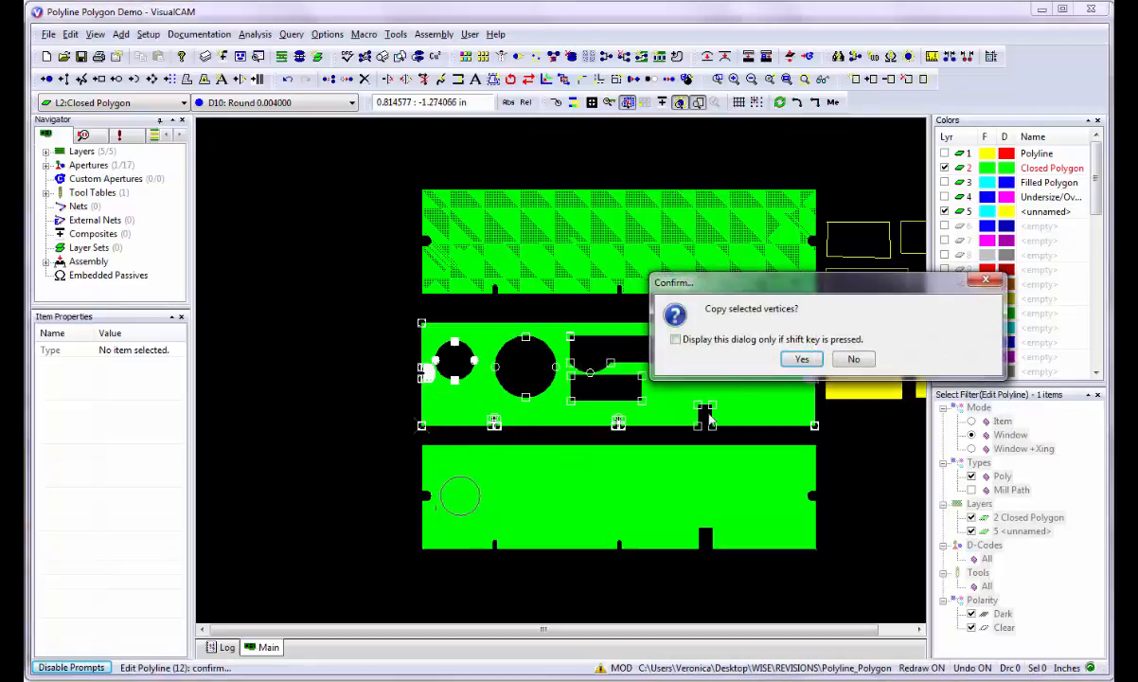
click(800, 359)
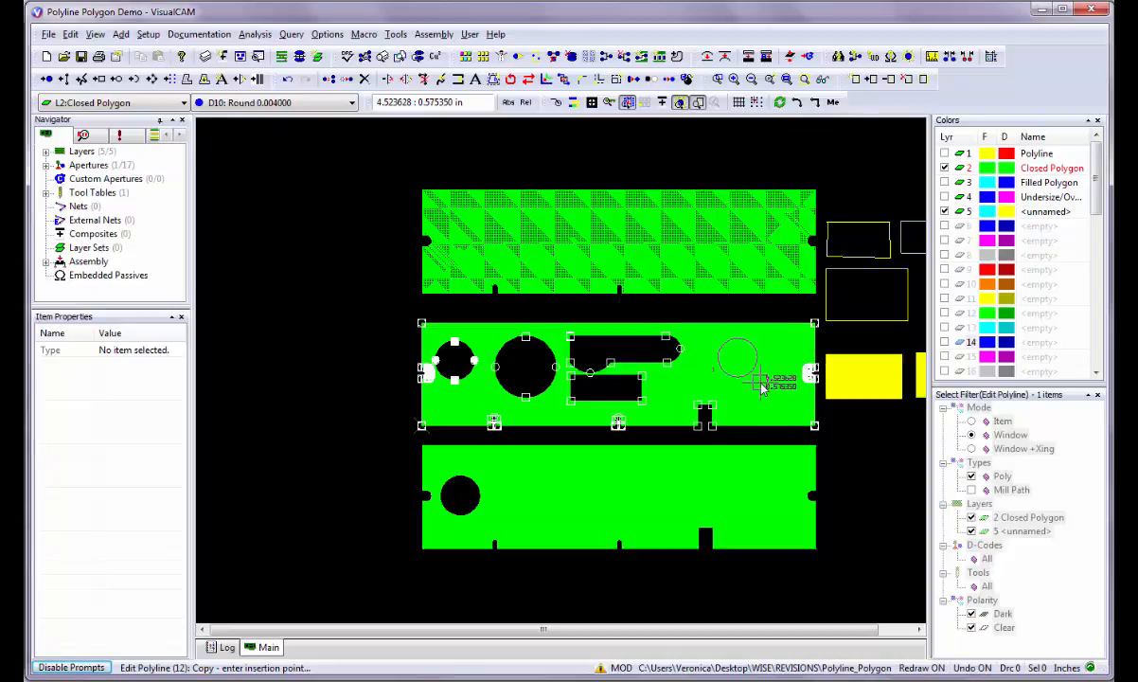
click(762, 382)
click(800, 358)
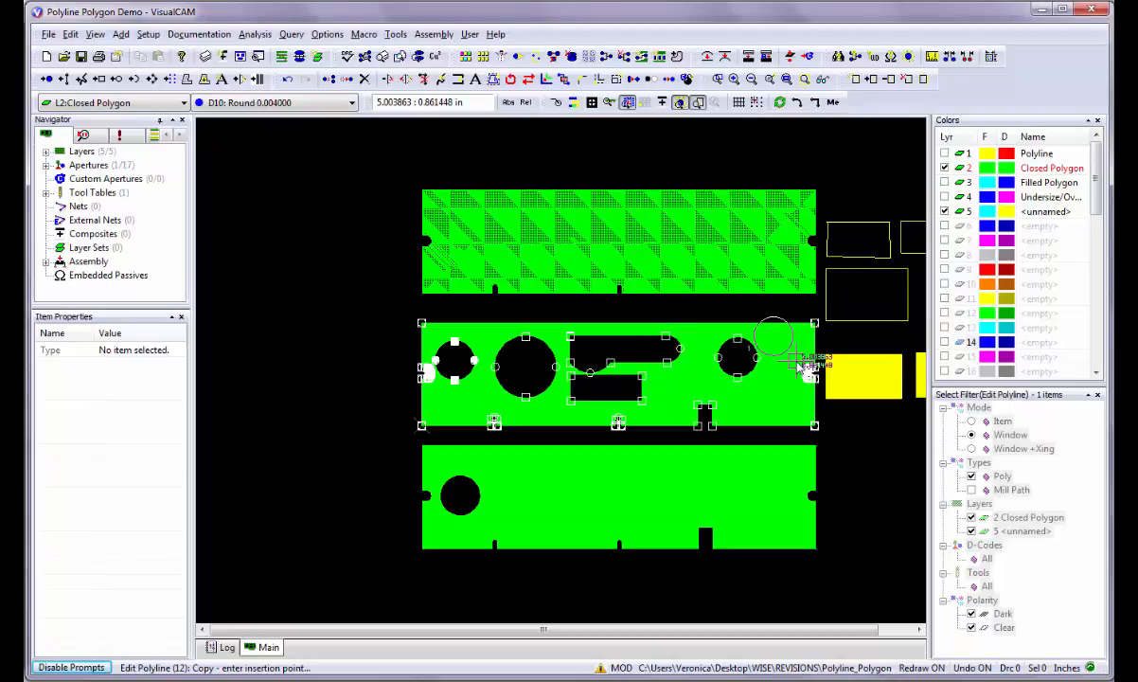
- Copy the circular void's vertices to the empty area left of the polygons, then end the vertex editing
click(365, 393)
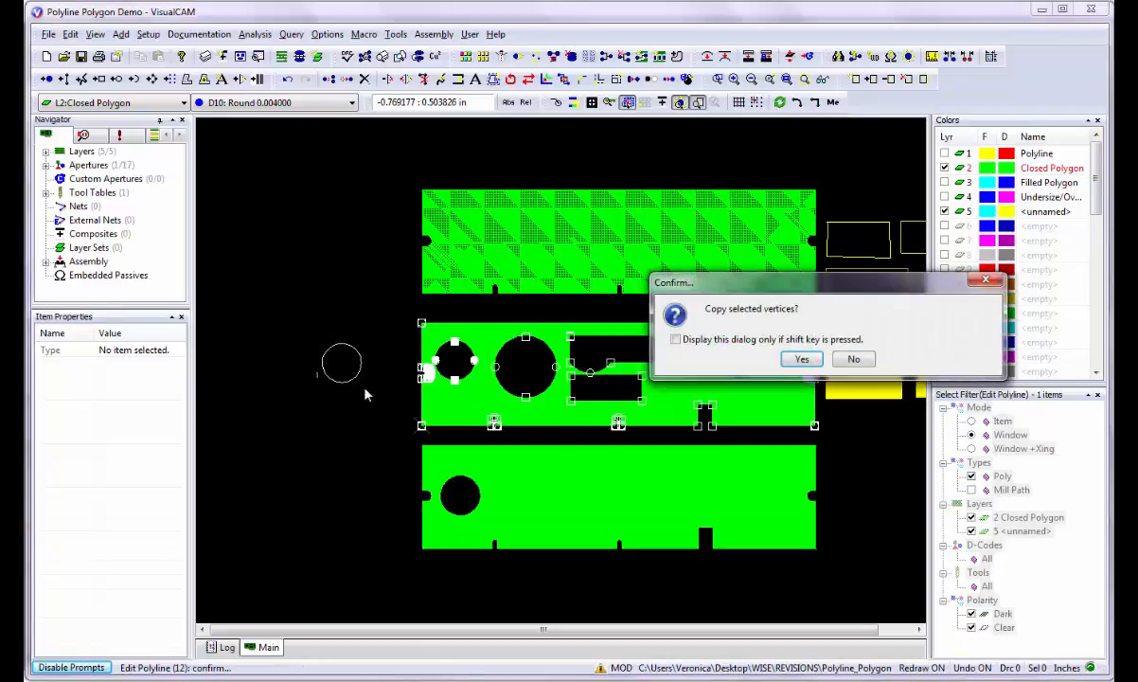
click(801, 359)
scroll(372, 405, up, 1)
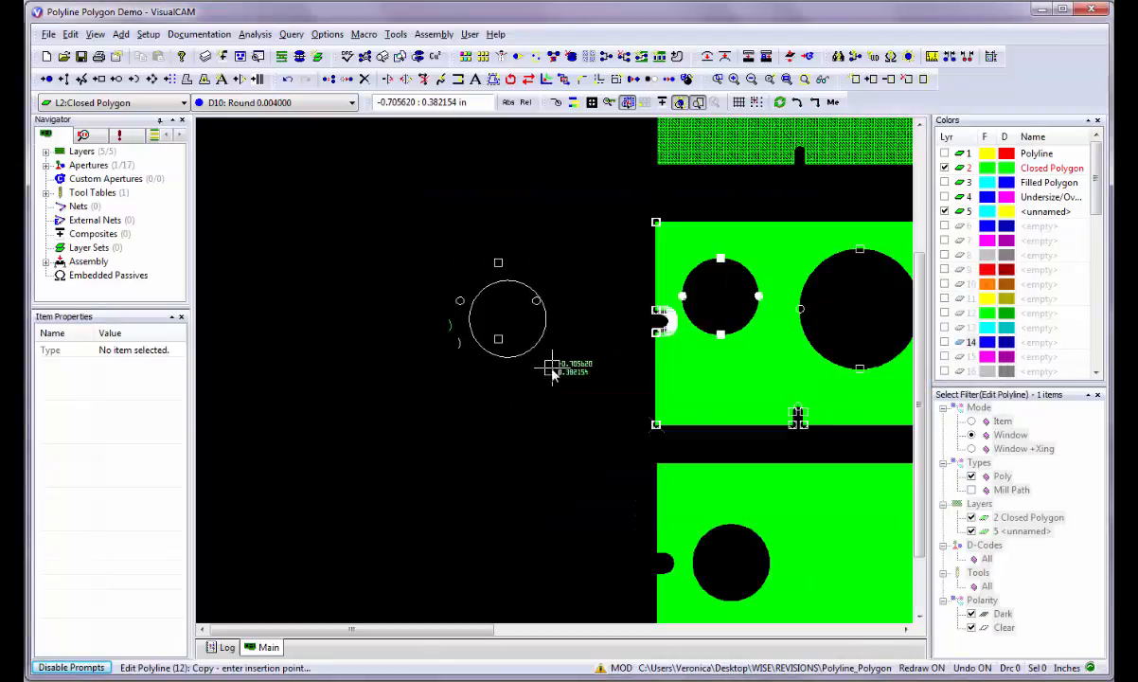
scroll(554, 368, up, 1)
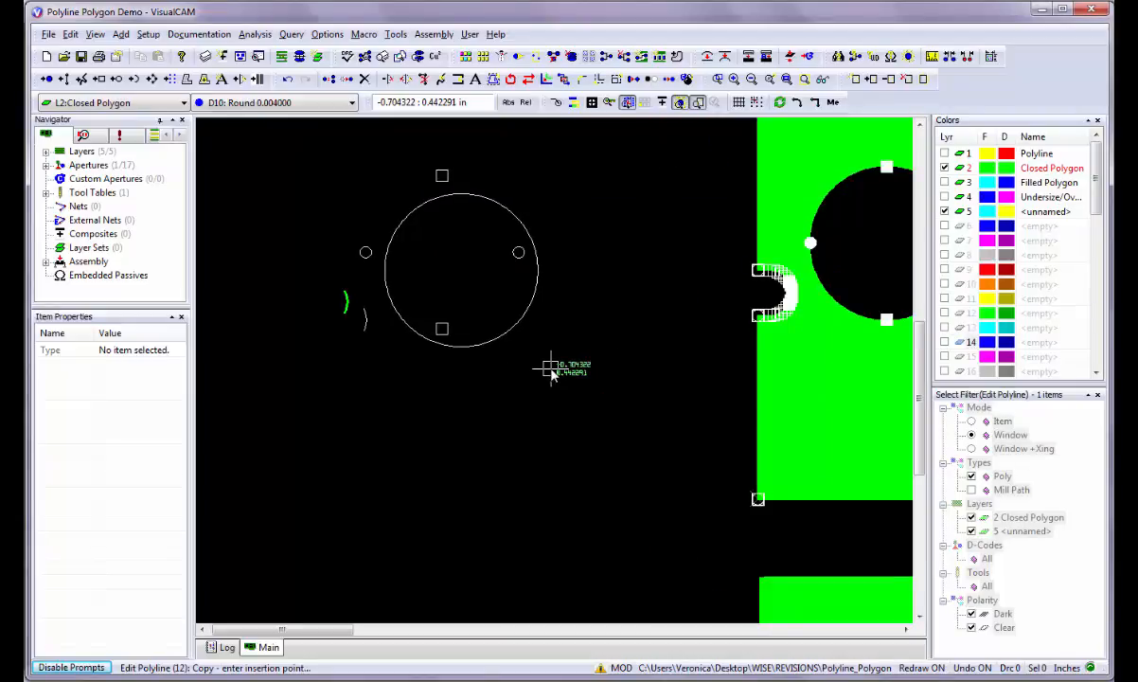
key(Escape)
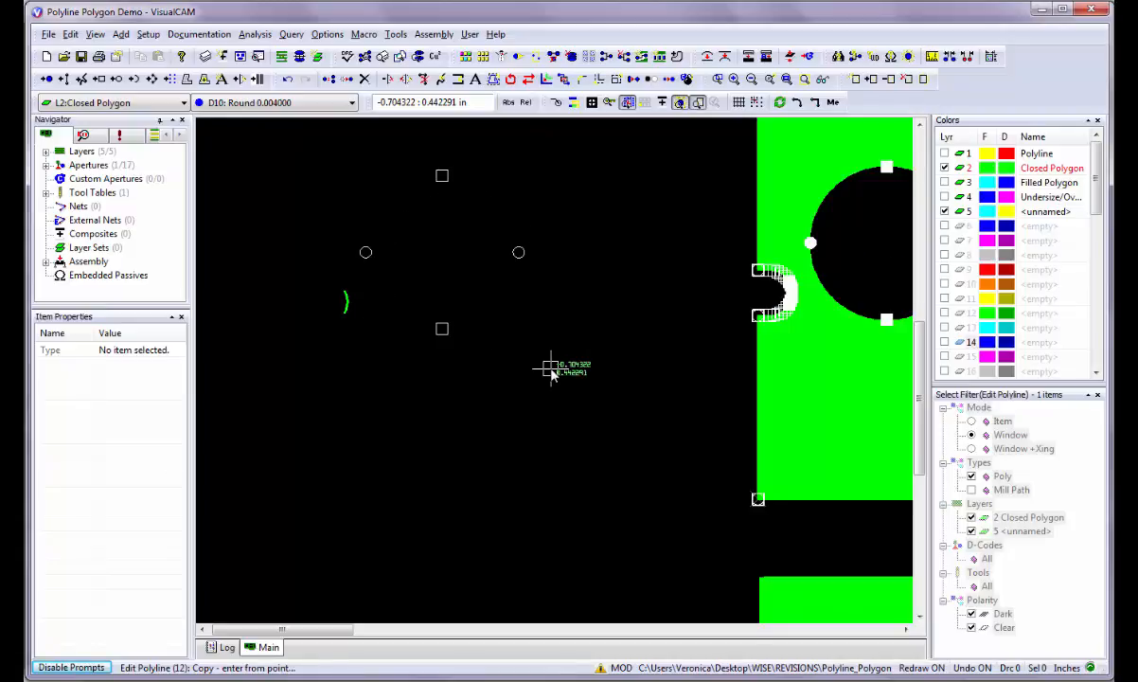
key(Escape)
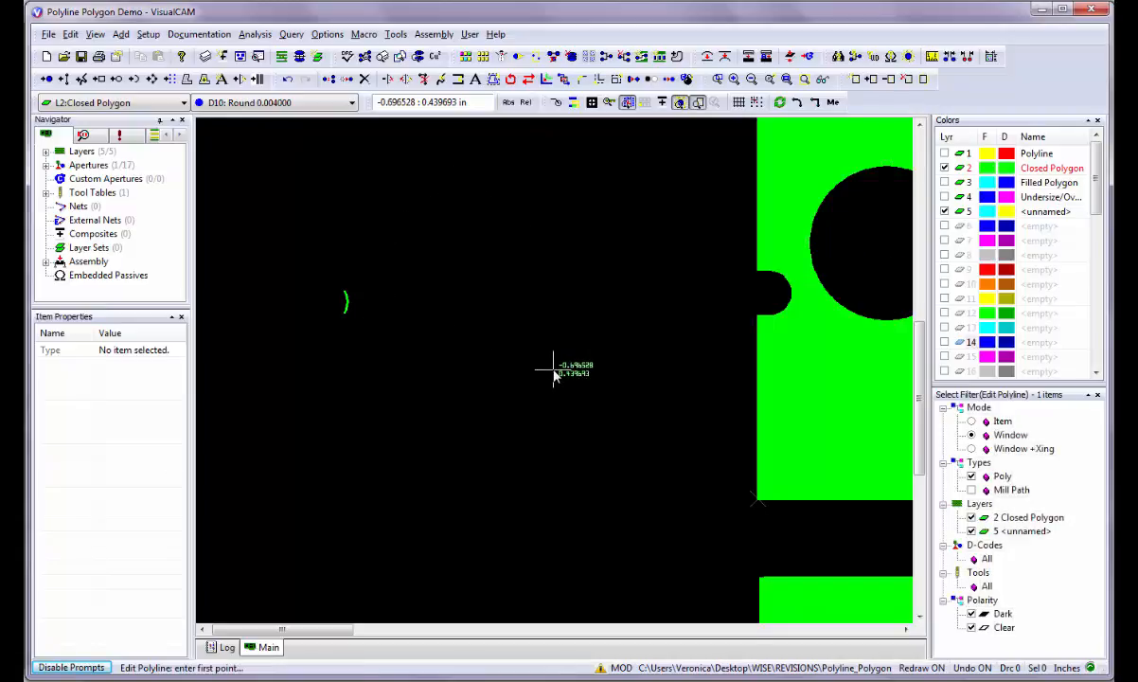
- Select the bottom green polygon for vertex editing and try to move its upper-left corner vertex below the polygon
scroll(569, 373, down, 2)
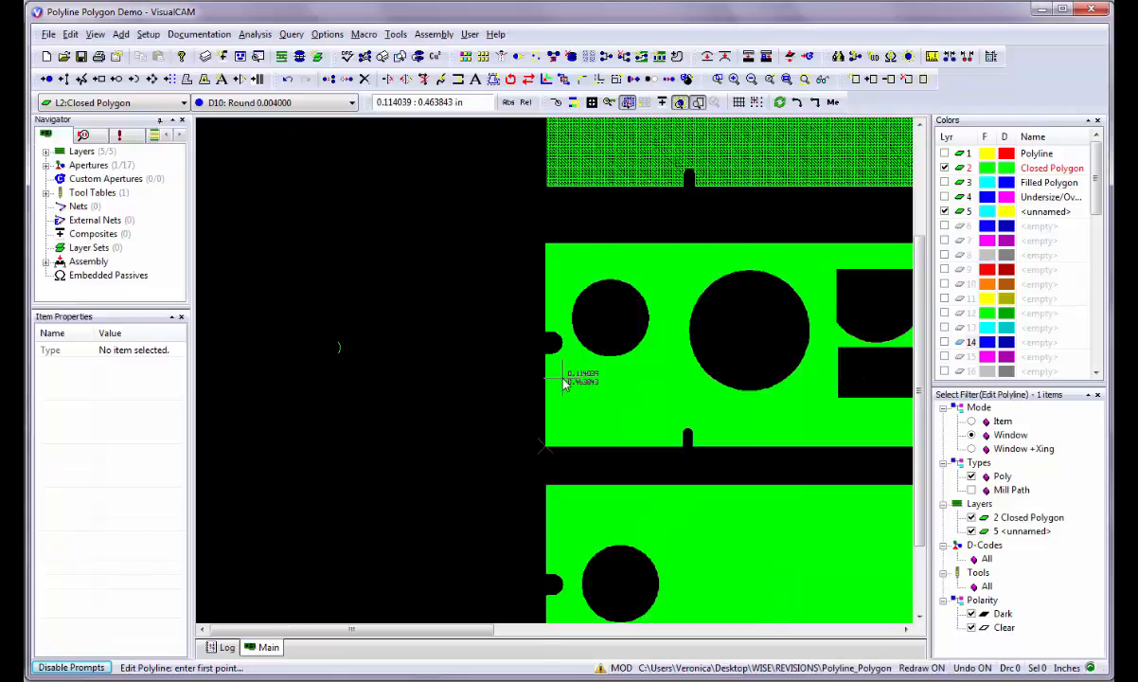
scroll(568, 379, up, 1)
scroll(780, 407, up, 1)
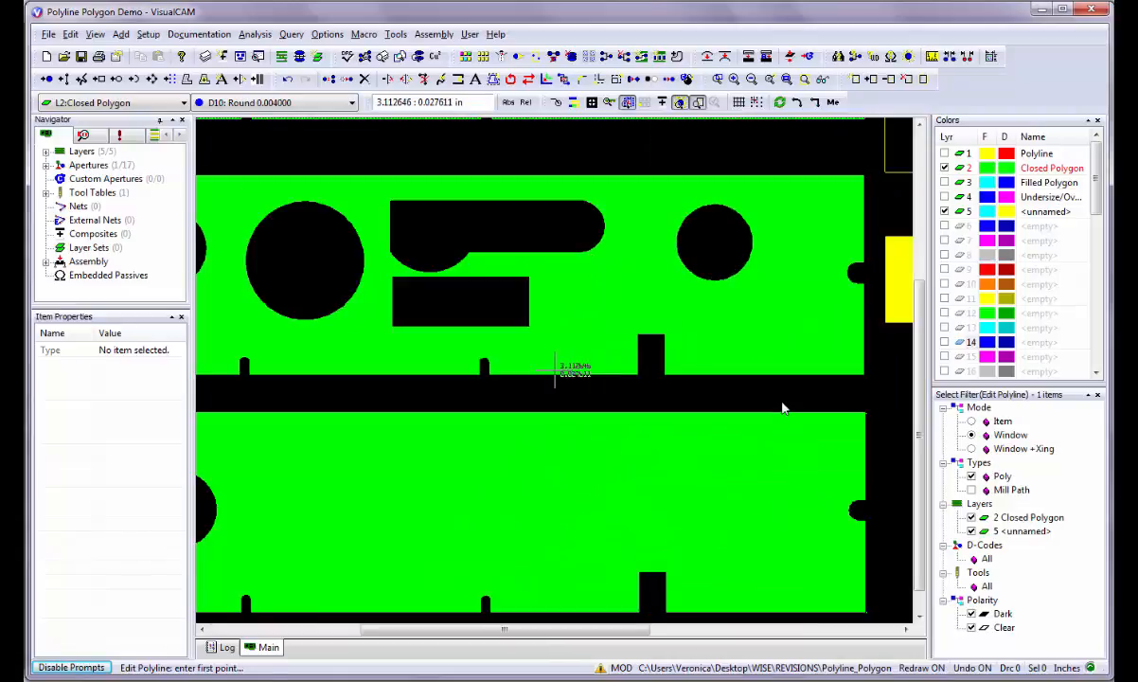
scroll(554, 374, down, 1)
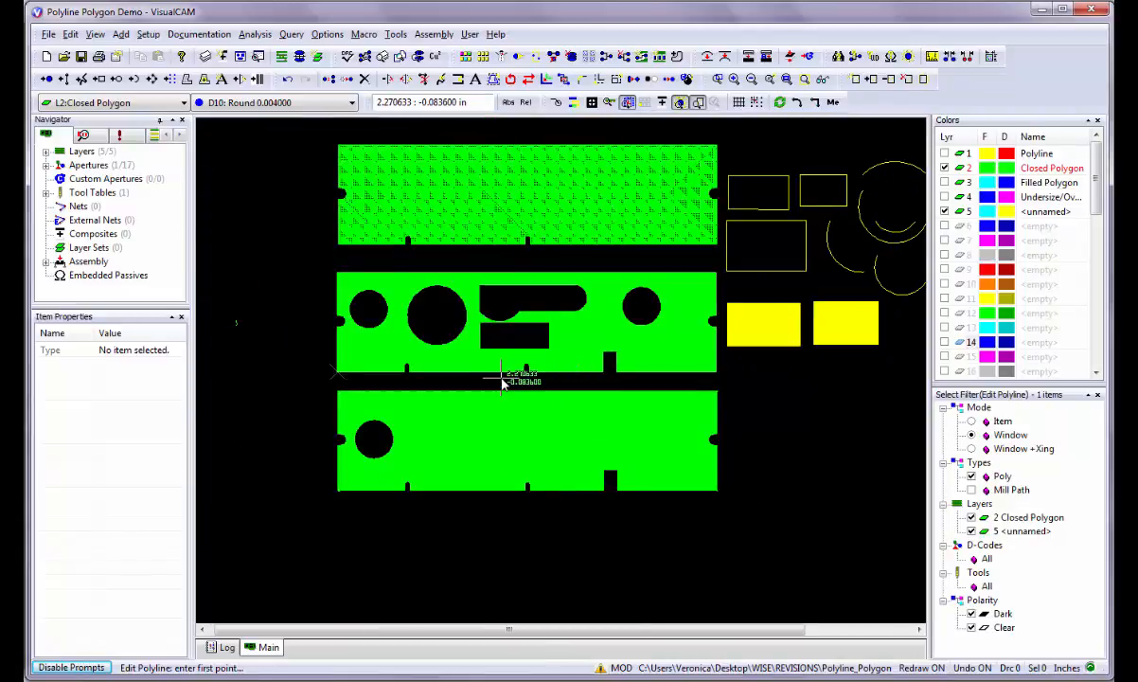
click(441, 80)
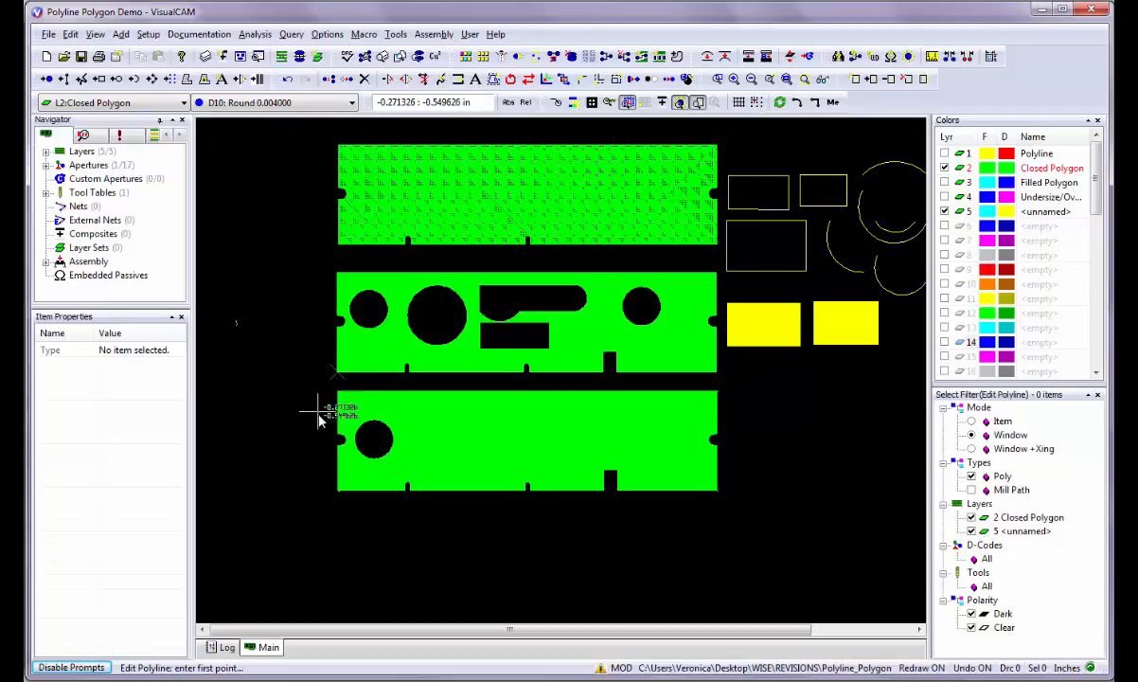
click(329, 387)
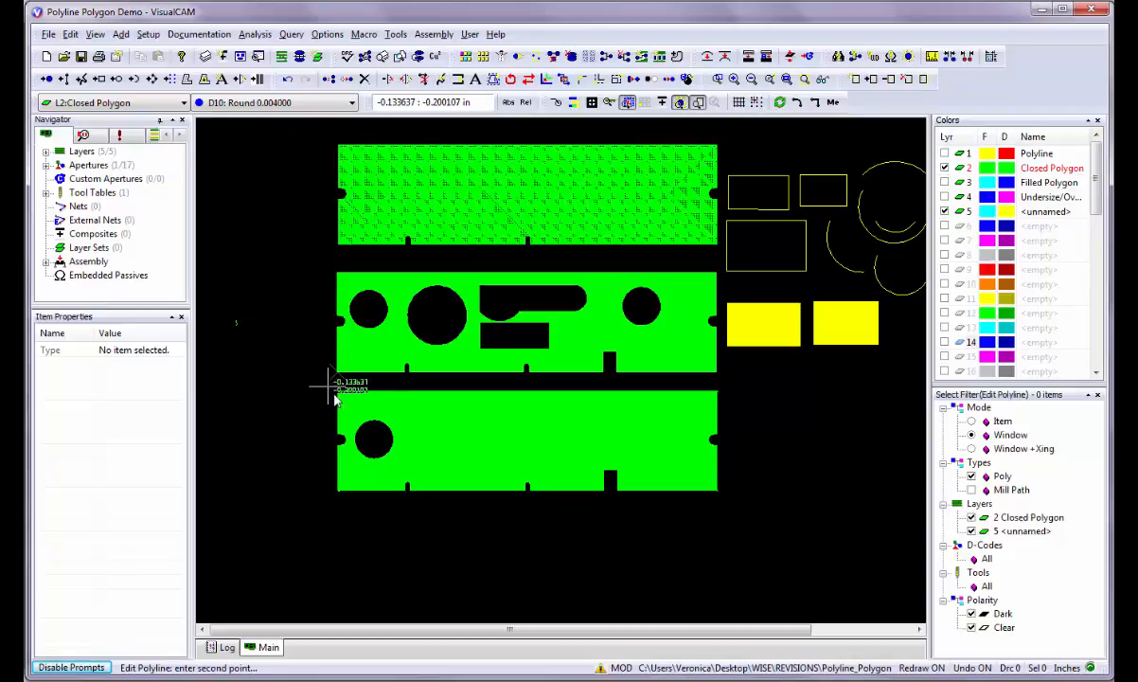
click(755, 508)
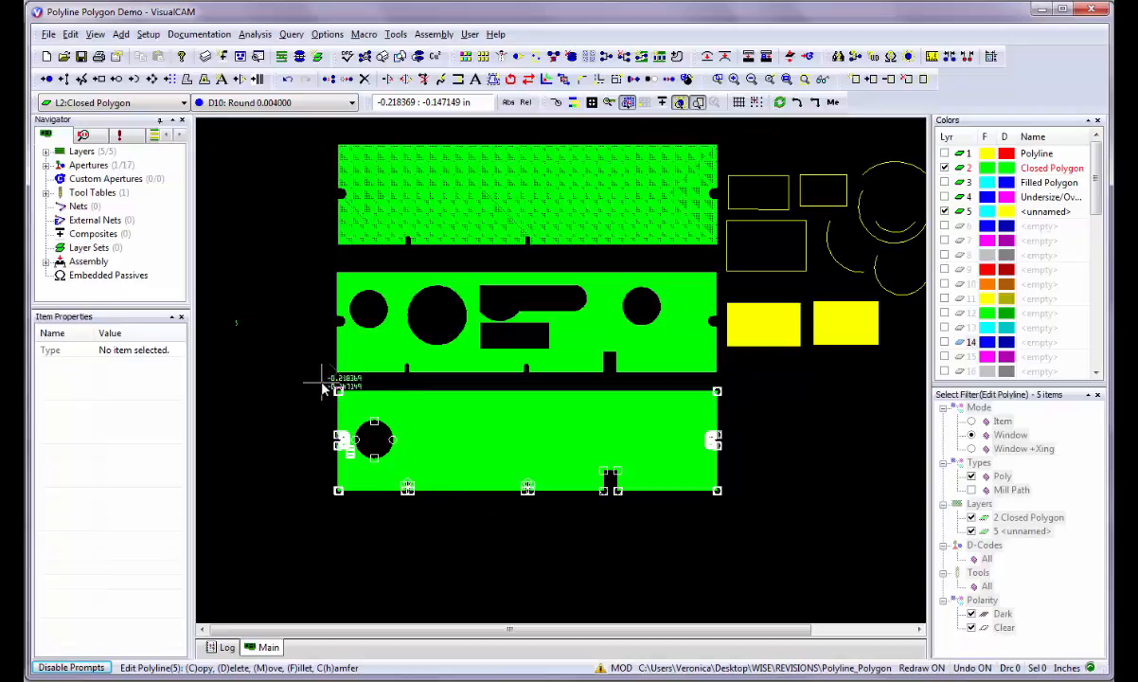
click(338, 390)
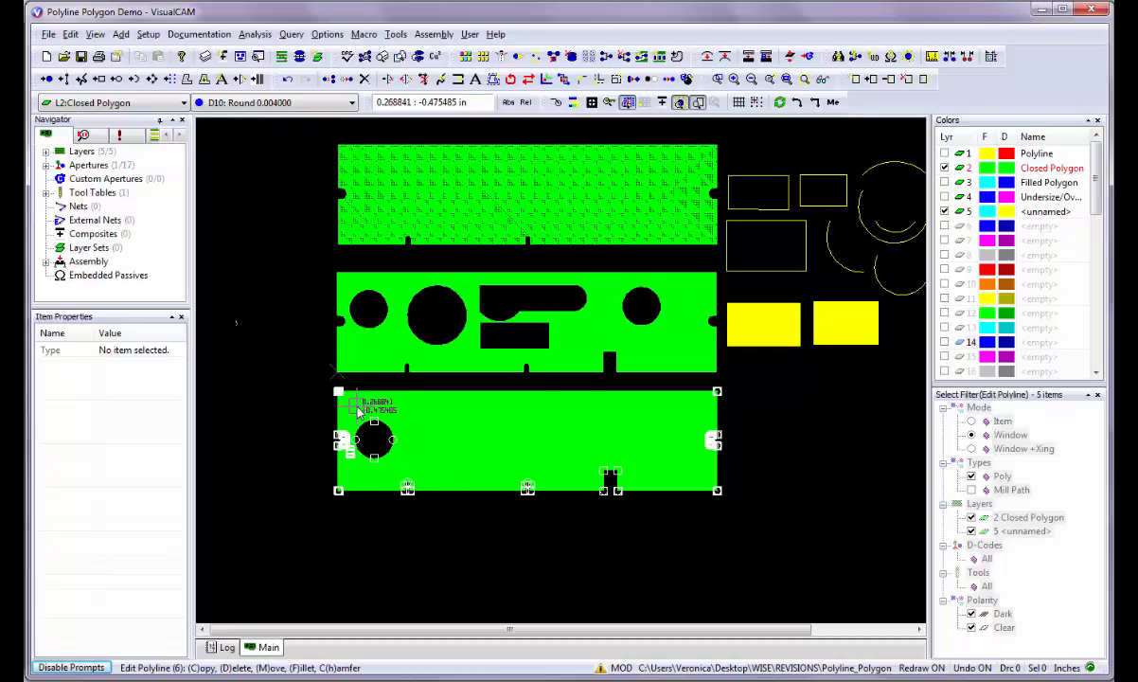
key(m)
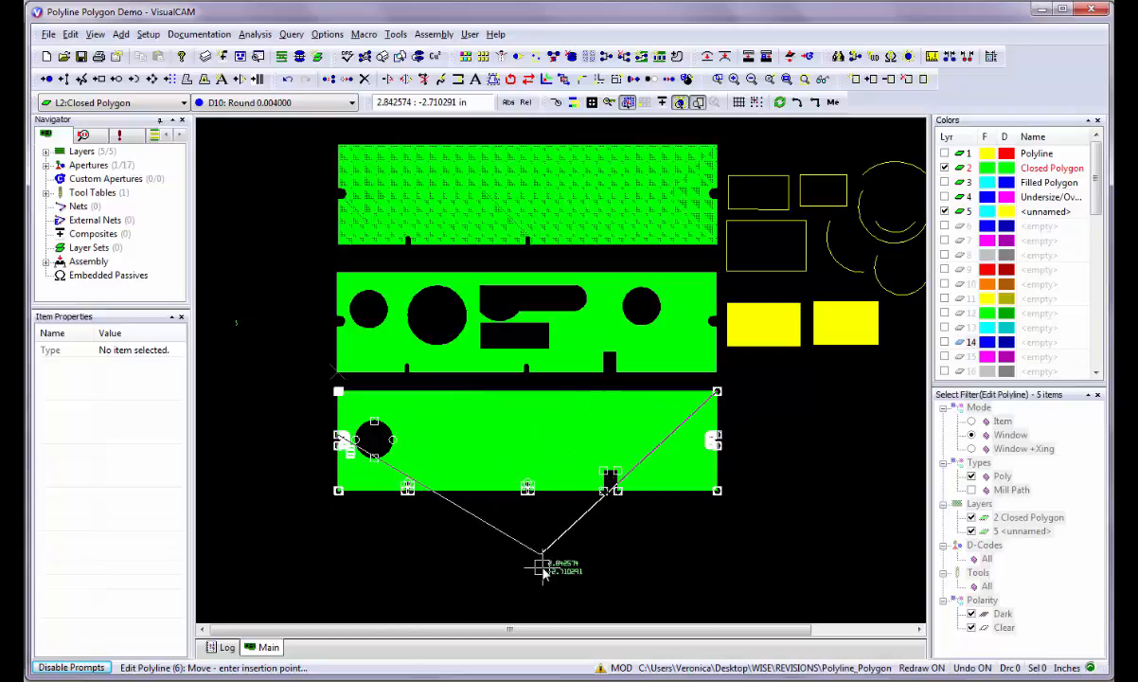
key(Escape)
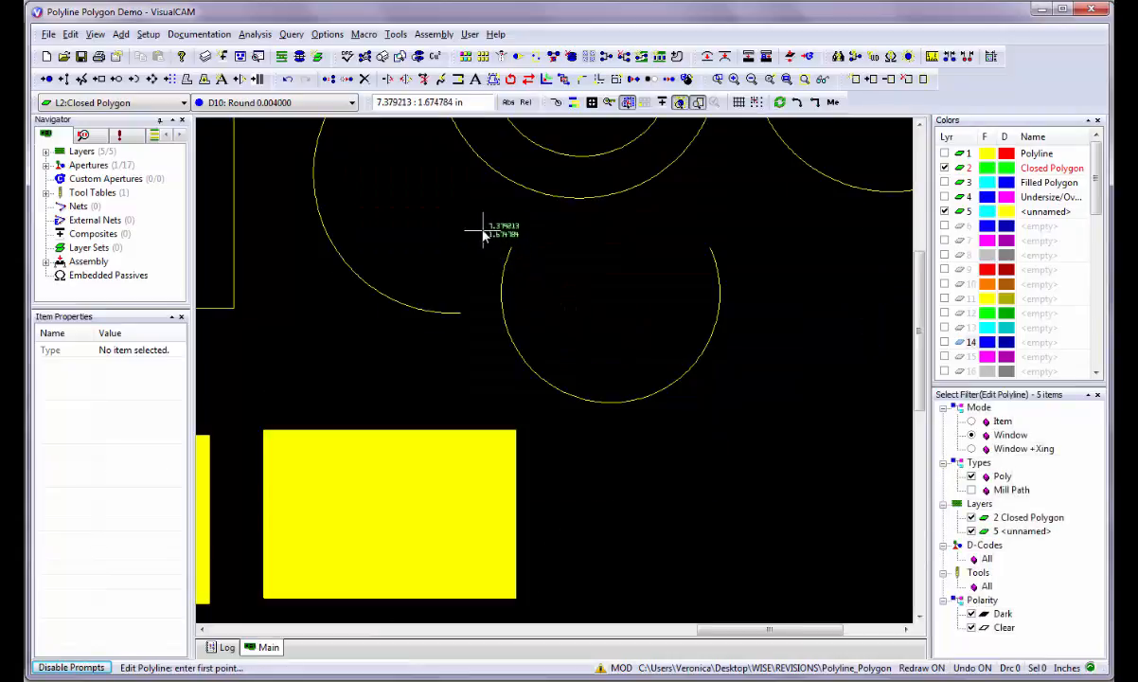
- Select the lower yellow arc polyline and try to move its right end vertex
click(482, 233)
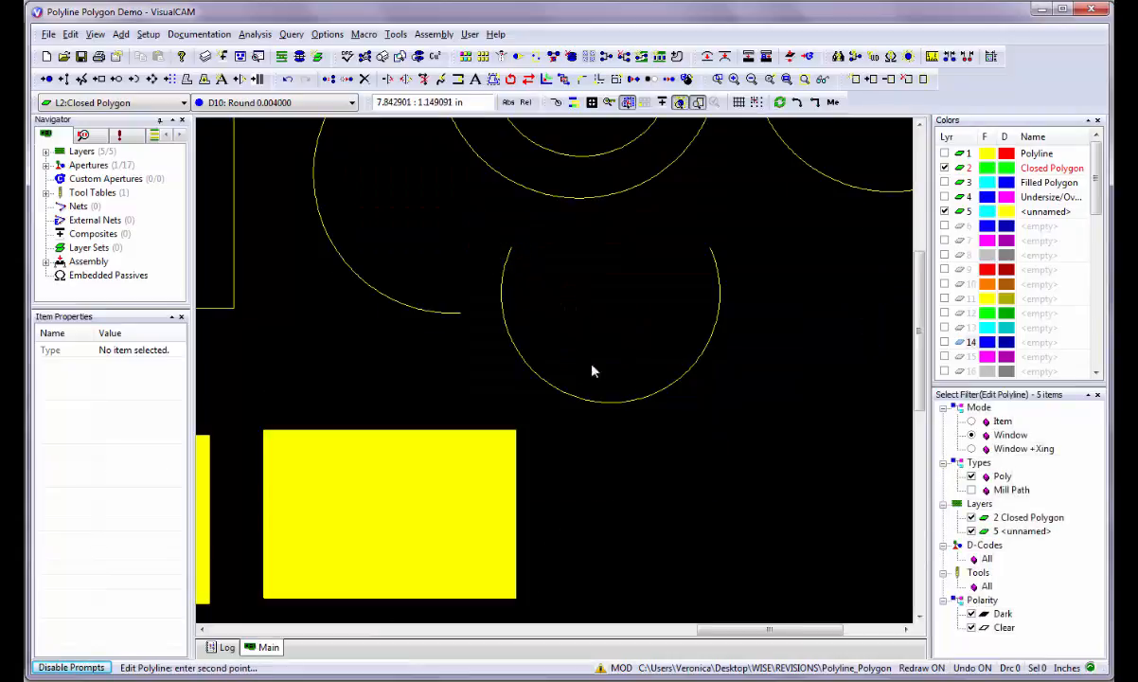
click(728, 398)
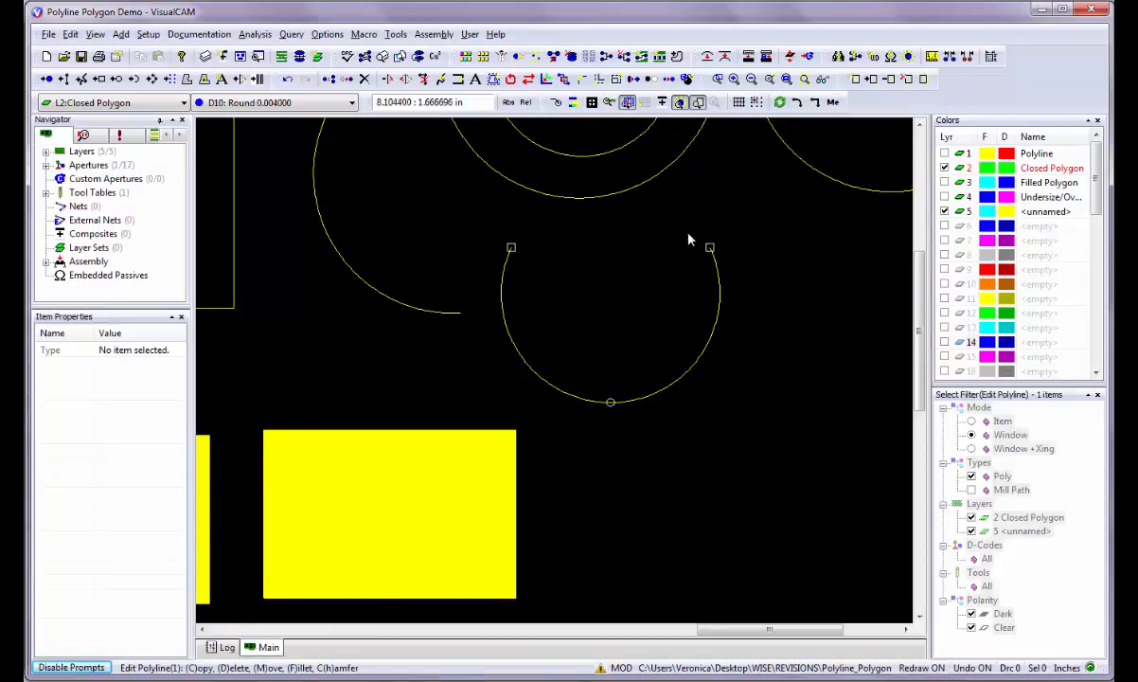
key(m)
click(709, 248)
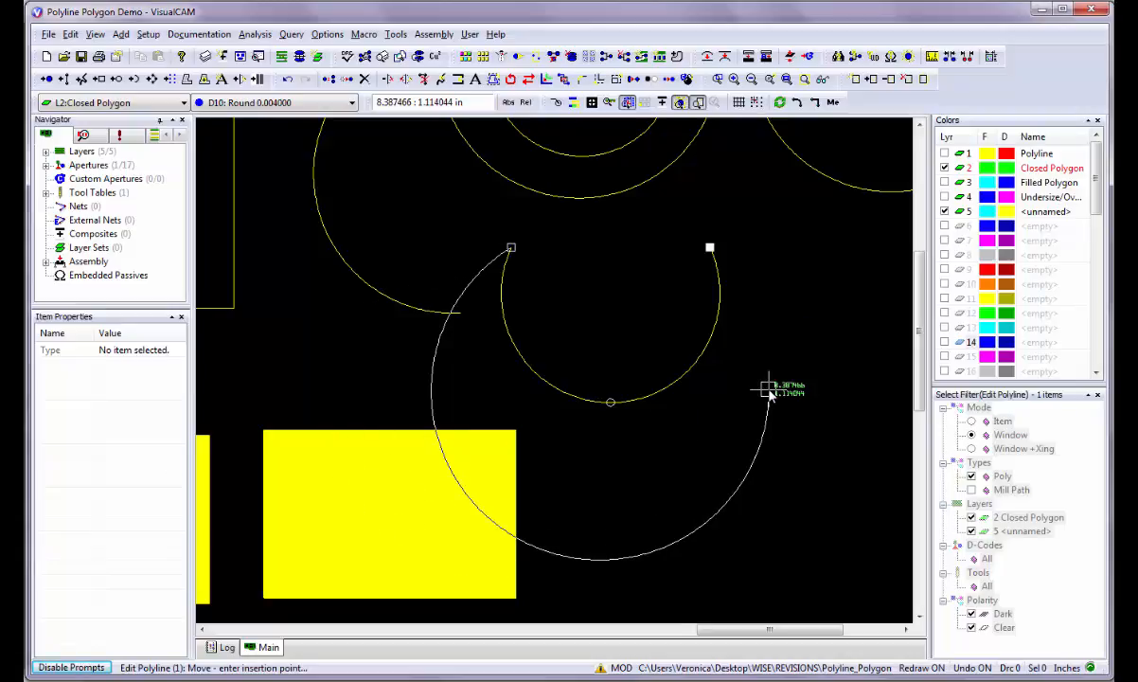
key(Escape)
scroll(397, 390, down, 1)
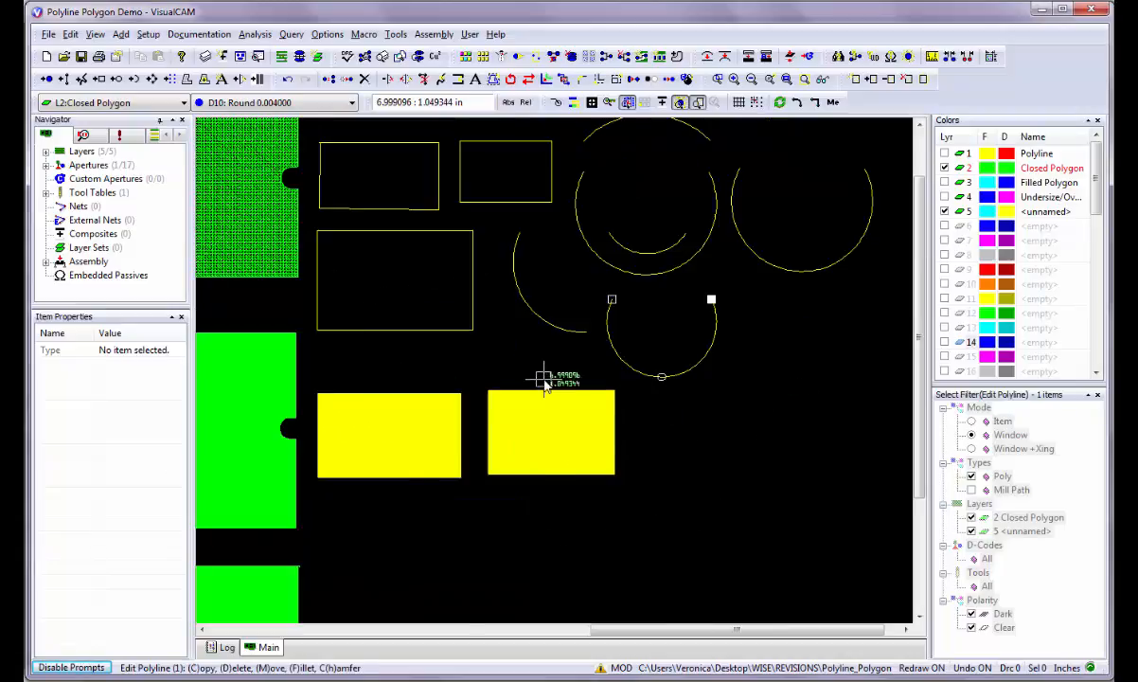
key(Escape)
- Select the circular void's vertices in the bottom polygon, move them outside past the left edge and back inside farther right
scroll(454, 390, down, 1)
click(362, 430)
click(761, 551)
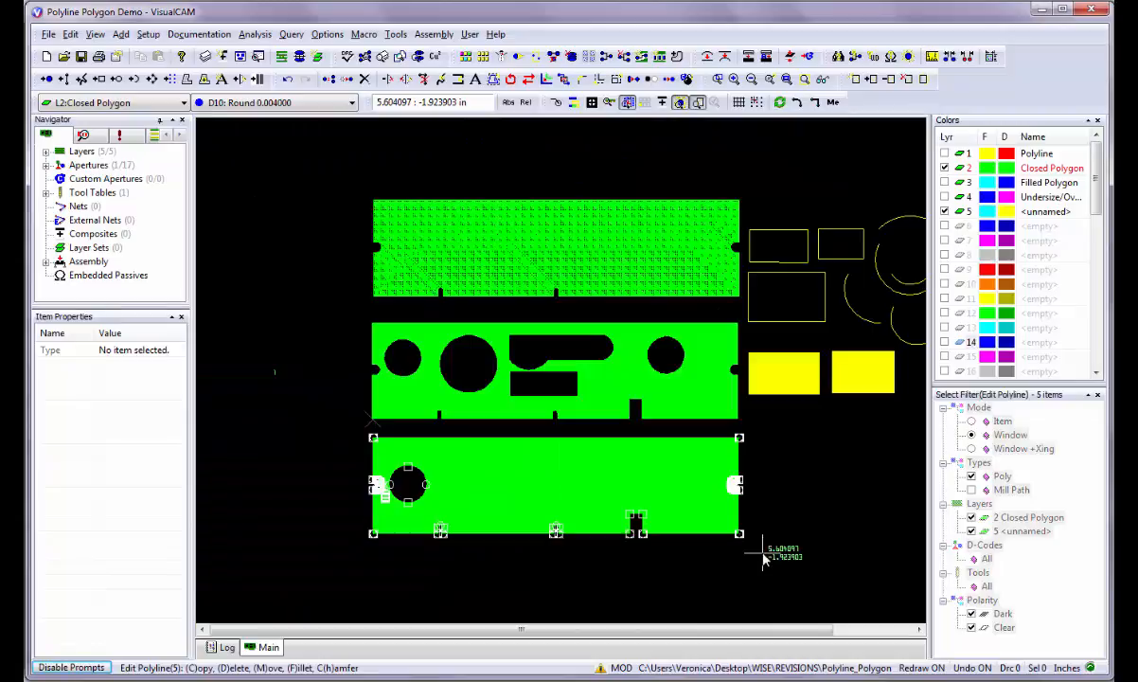
scroll(404, 489, up, 2)
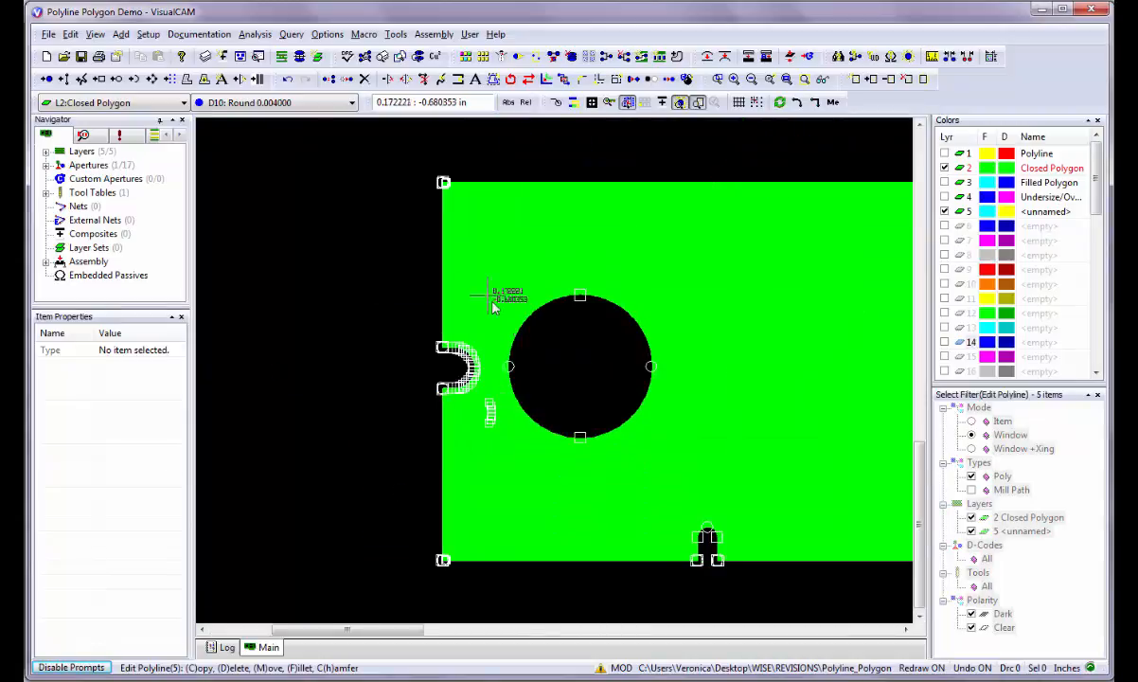
click(679, 461)
key(m)
click(678, 461)
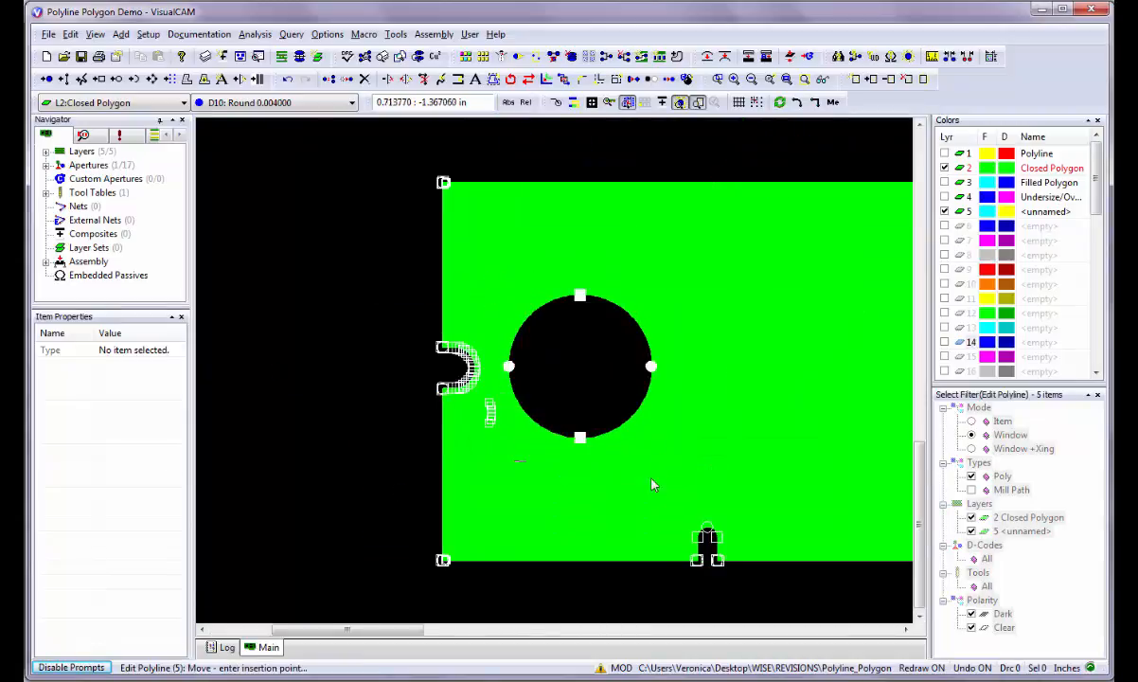
click(398, 458)
click(793, 358)
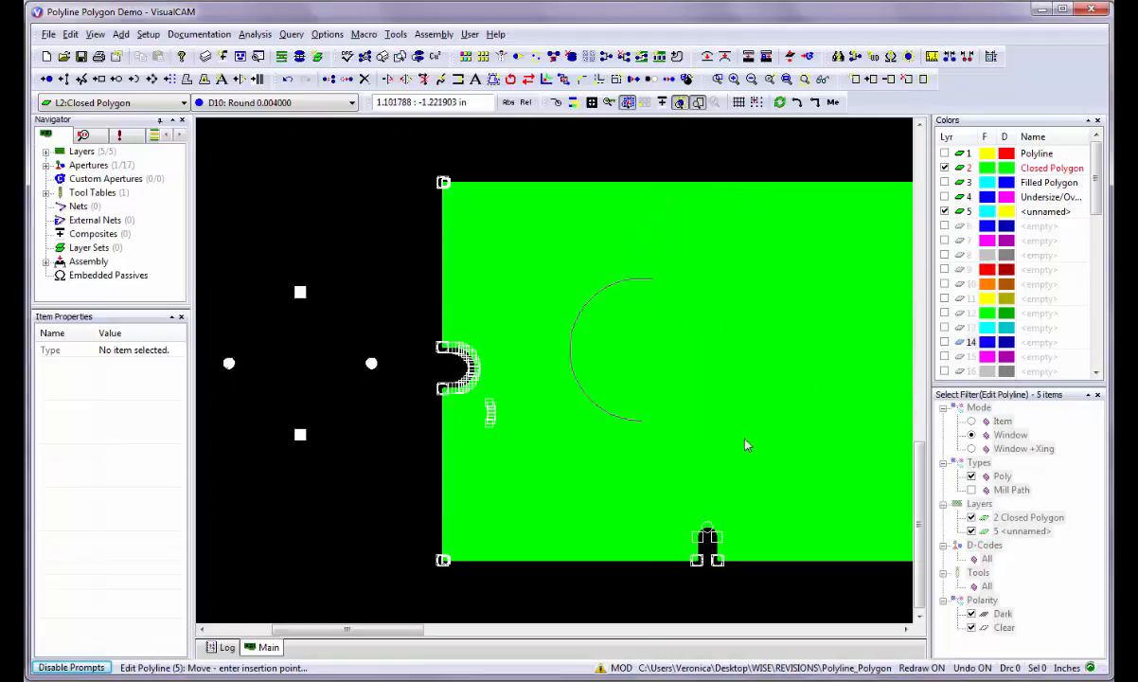
click(876, 460)
click(801, 359)
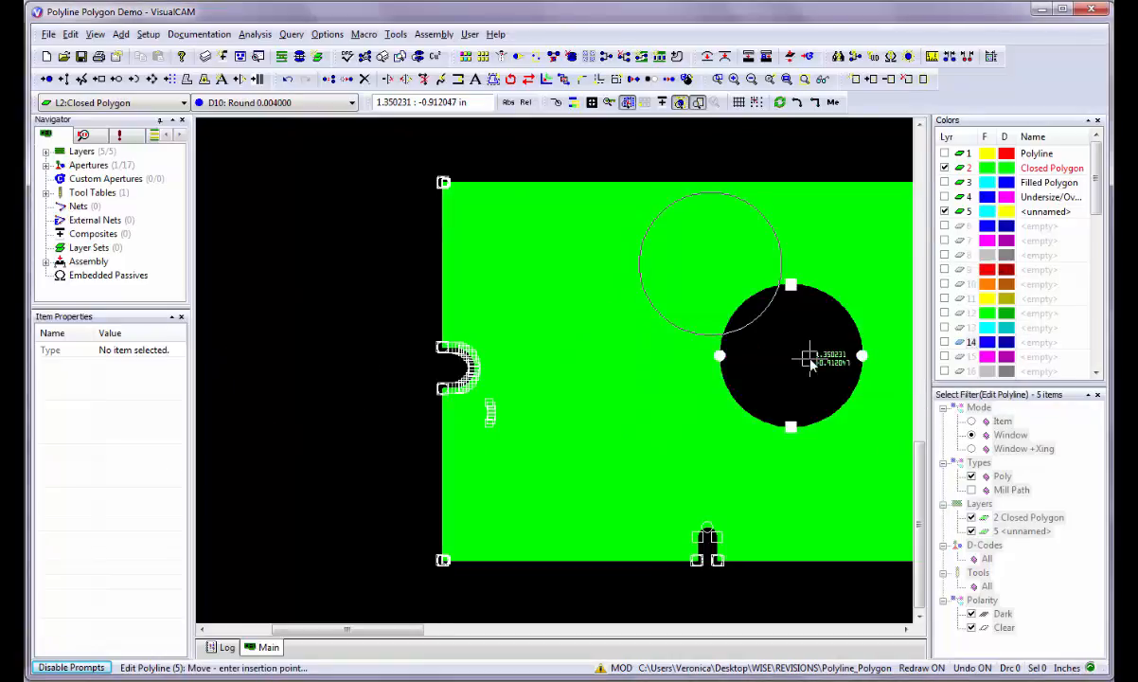
key(Escape)
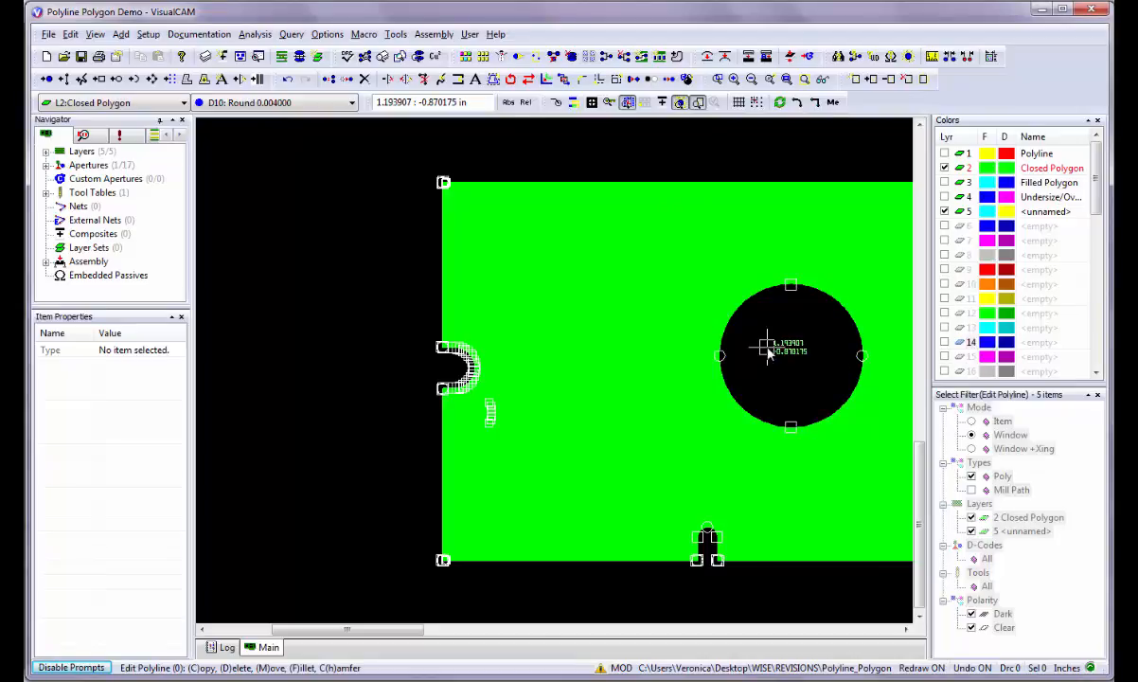
- Select the left filled yellow rectangle and delete its lower-left, upper-left and upper-right corner vertices
scroll(757, 351, down, 2)
scroll(871, 272, up, 1)
scroll(517, 381, up, 1)
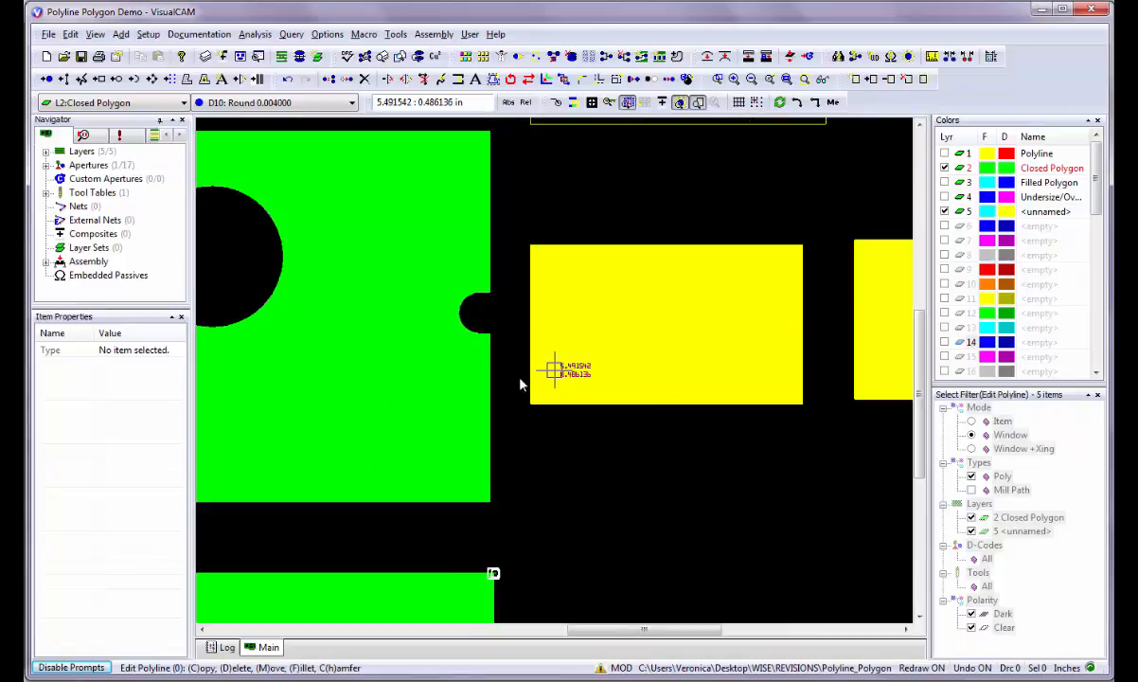
click(524, 234)
click(825, 433)
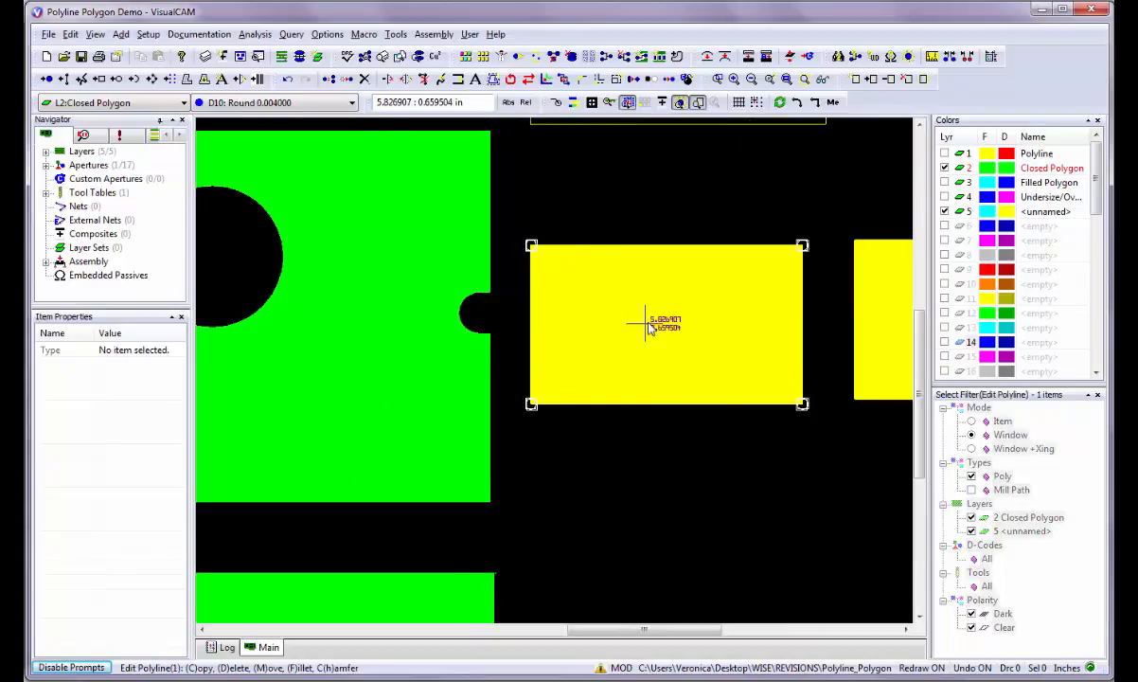
click(531, 403)
click(531, 246)
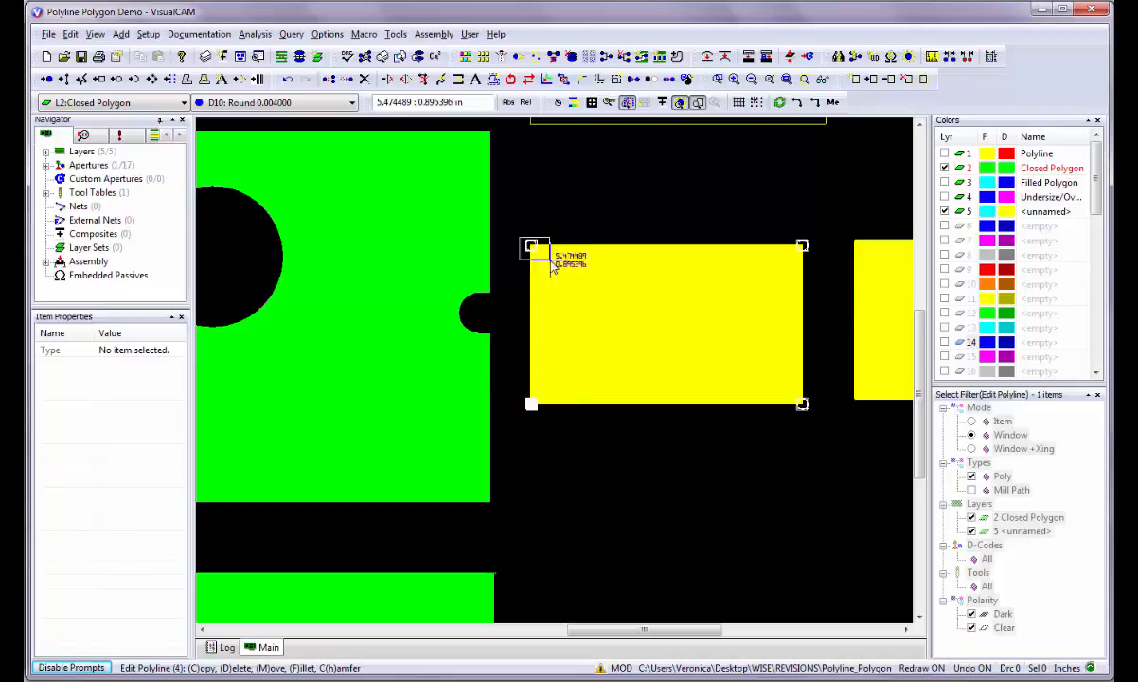
click(802, 246)
key(d)
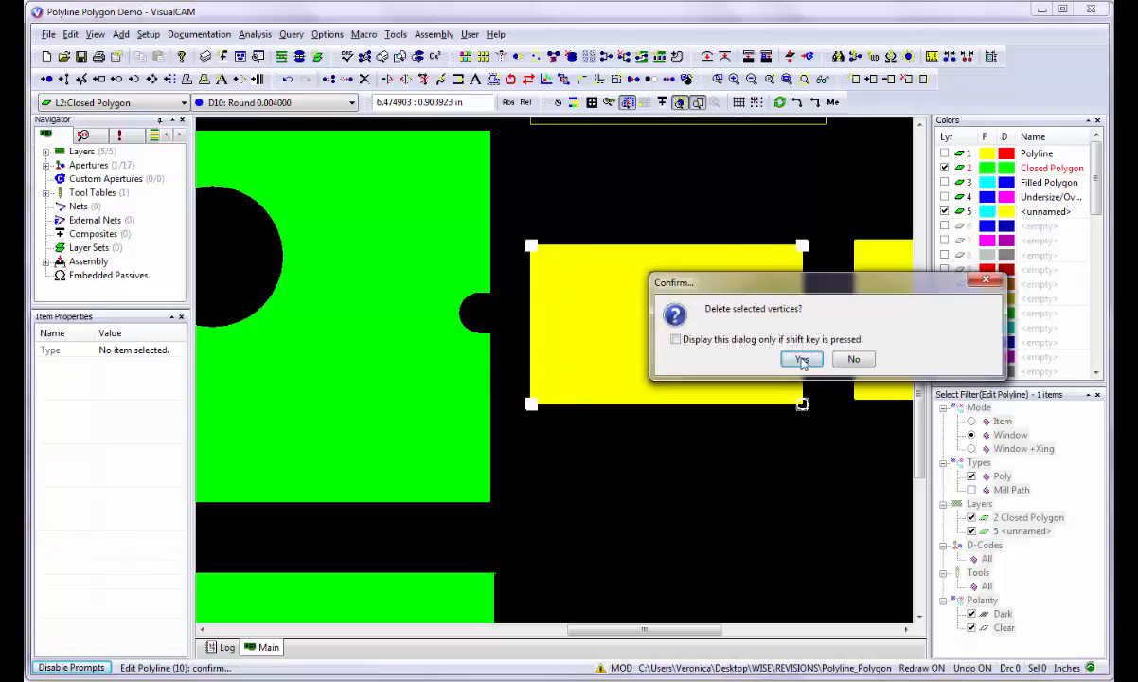
click(799, 358)
key(Page_Up)
key(Page_Up)
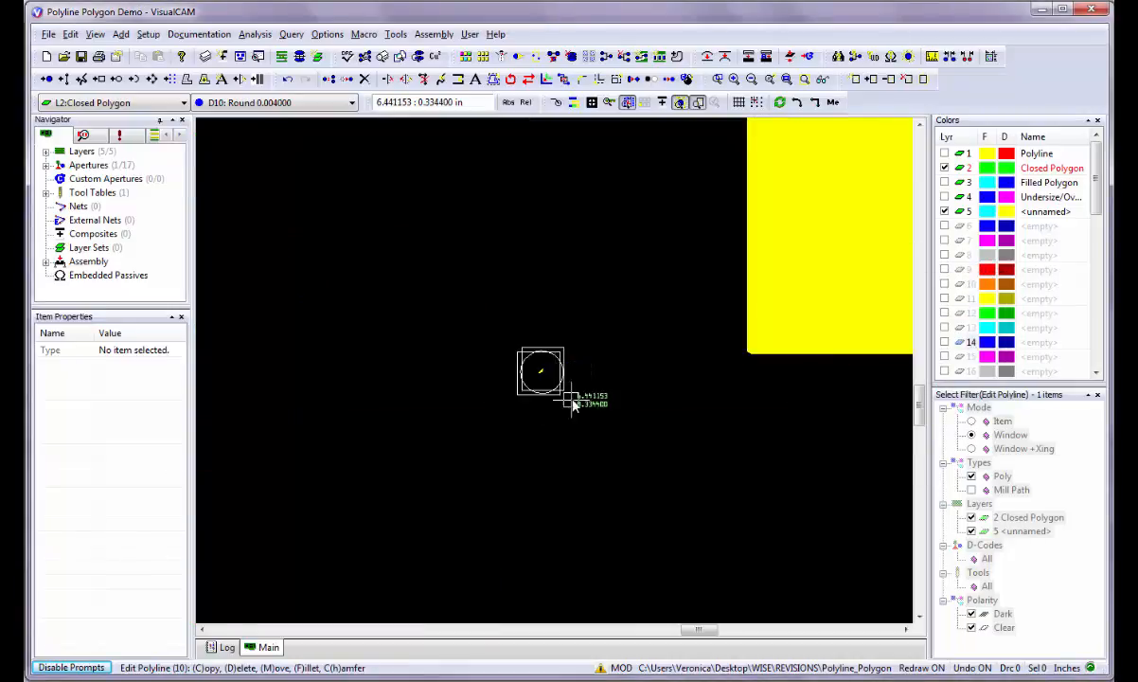
- Select the rightmost yellow arc polyline and delete its middle vertex
key(Home)
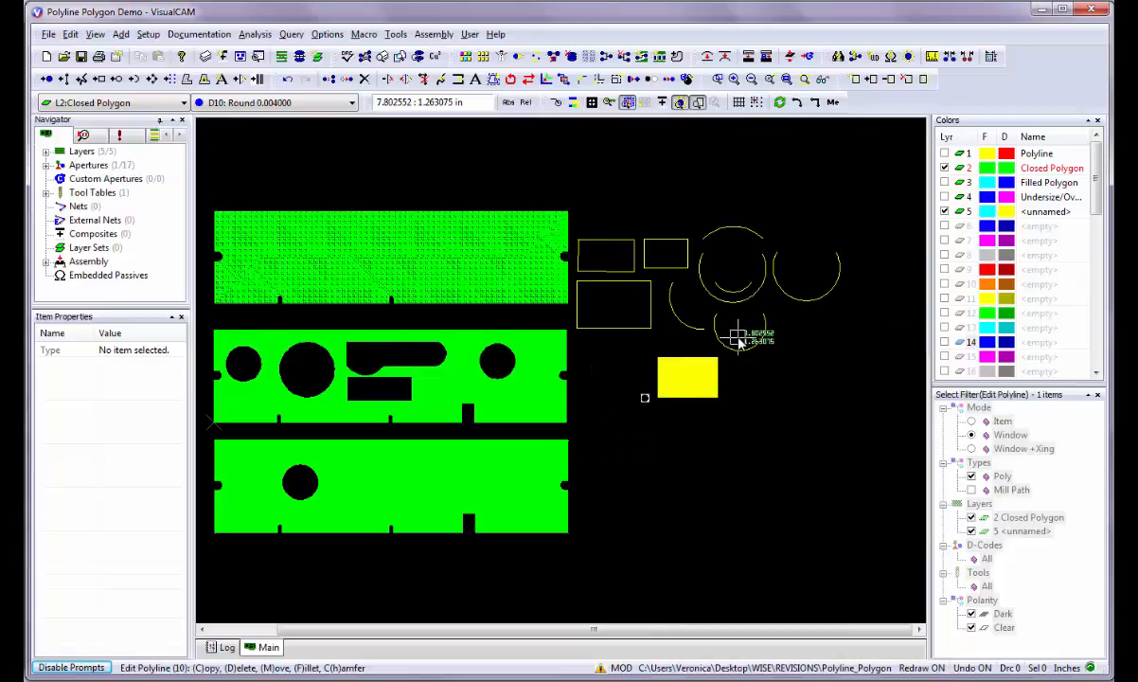
key(Page_Up)
key(Page_Up)
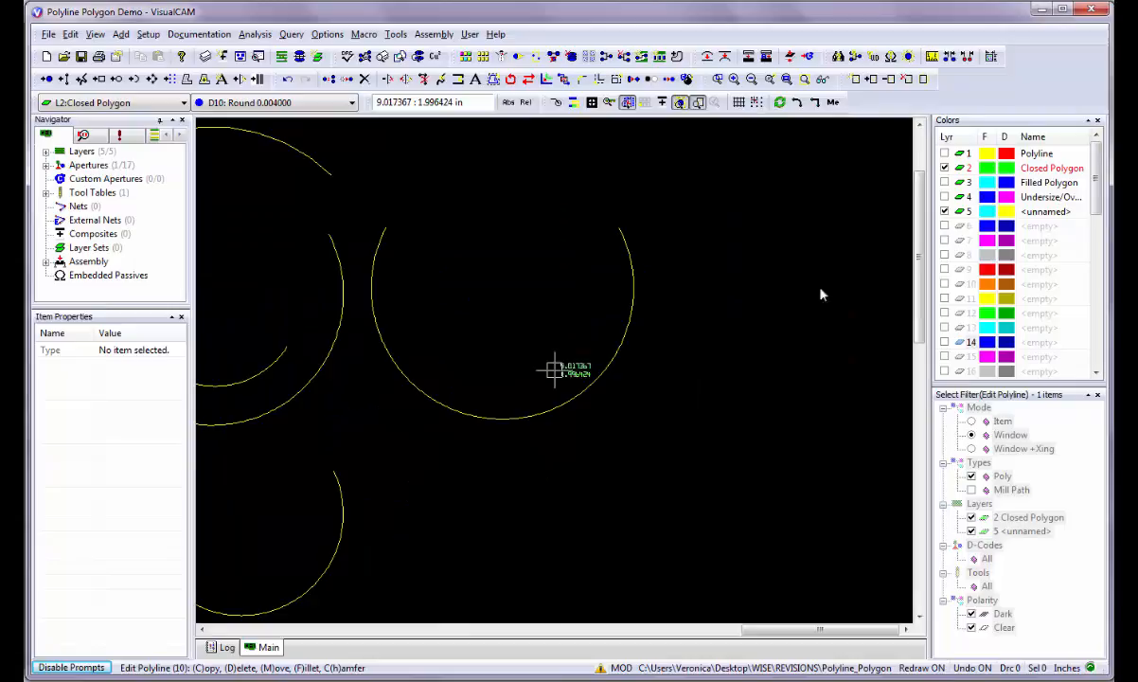
right_click(467, 348)
click(399, 265)
click(670, 434)
click(490, 402)
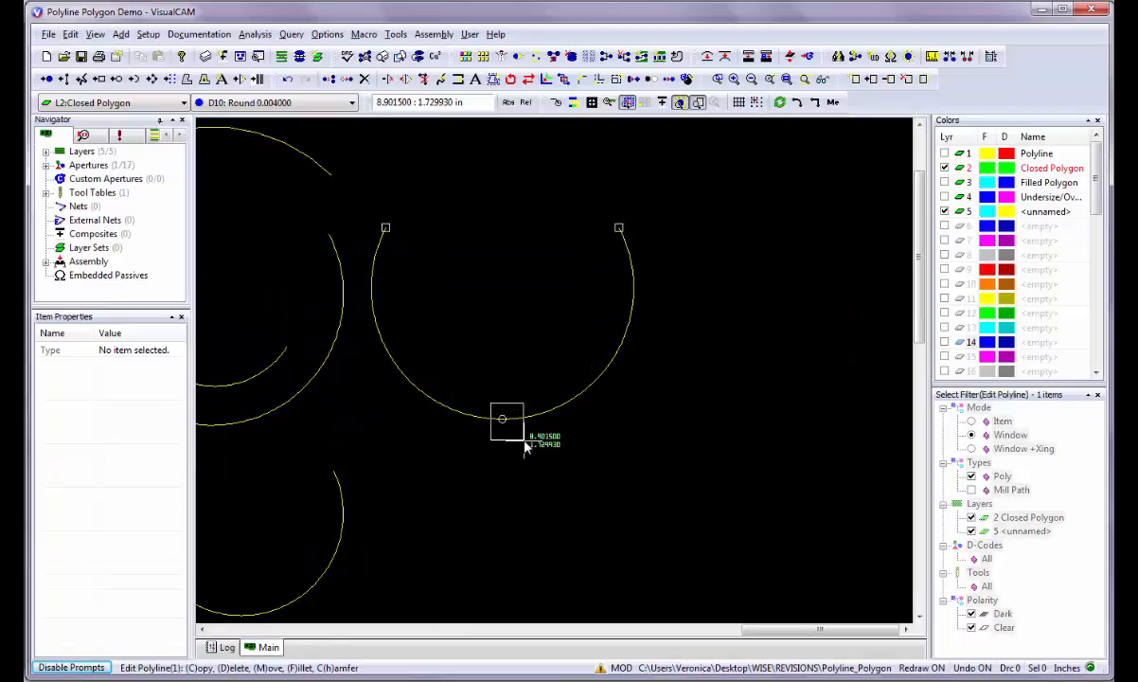
click(524, 442)
key(d)
click(801, 360)
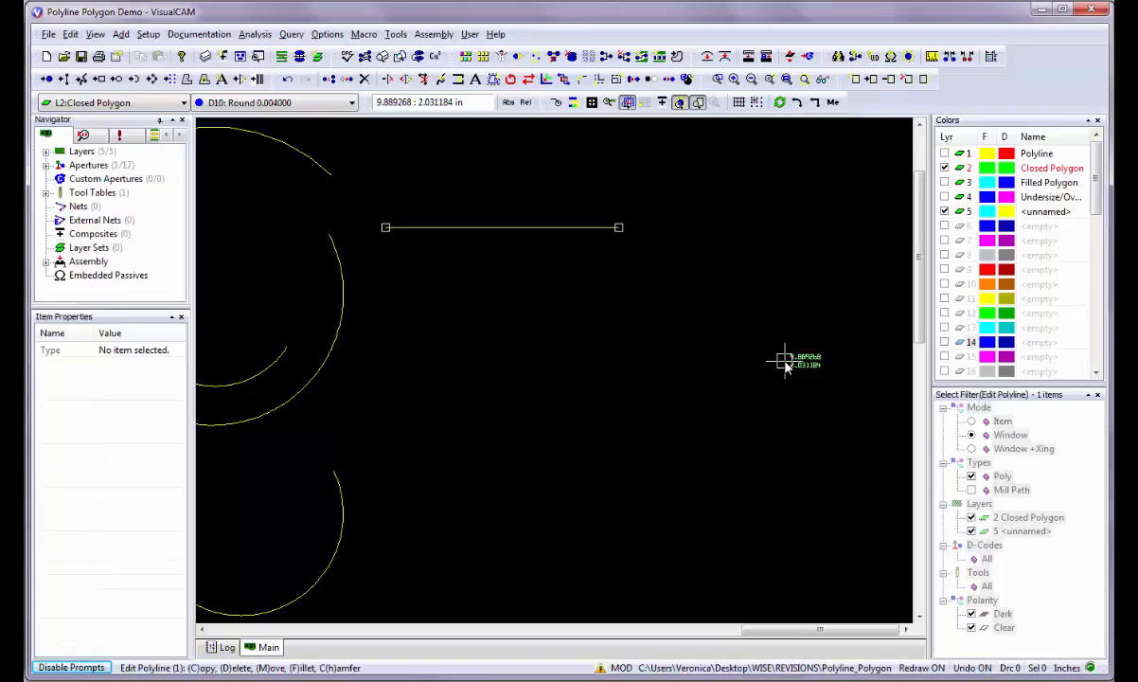
- Deselect the current polyline and select the largest yellow rectangle outline for vertex editing
key(Page_Down)
key(Page_Down)
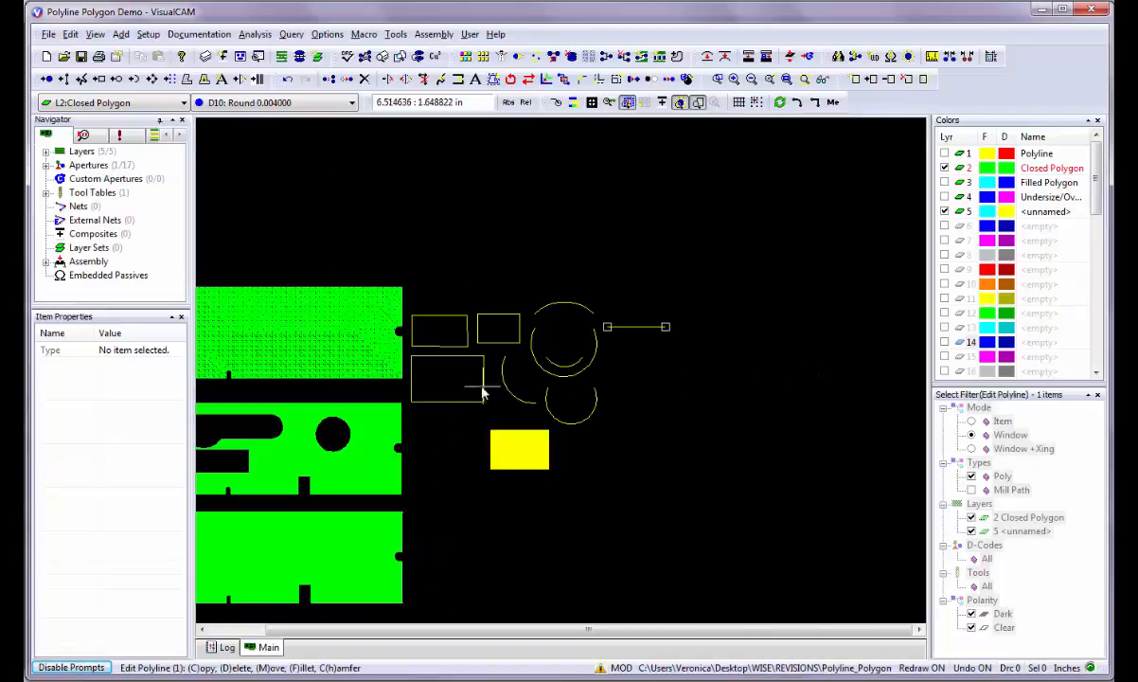
scroll(452, 392, down, 1)
scroll(556, 371, up, 4)
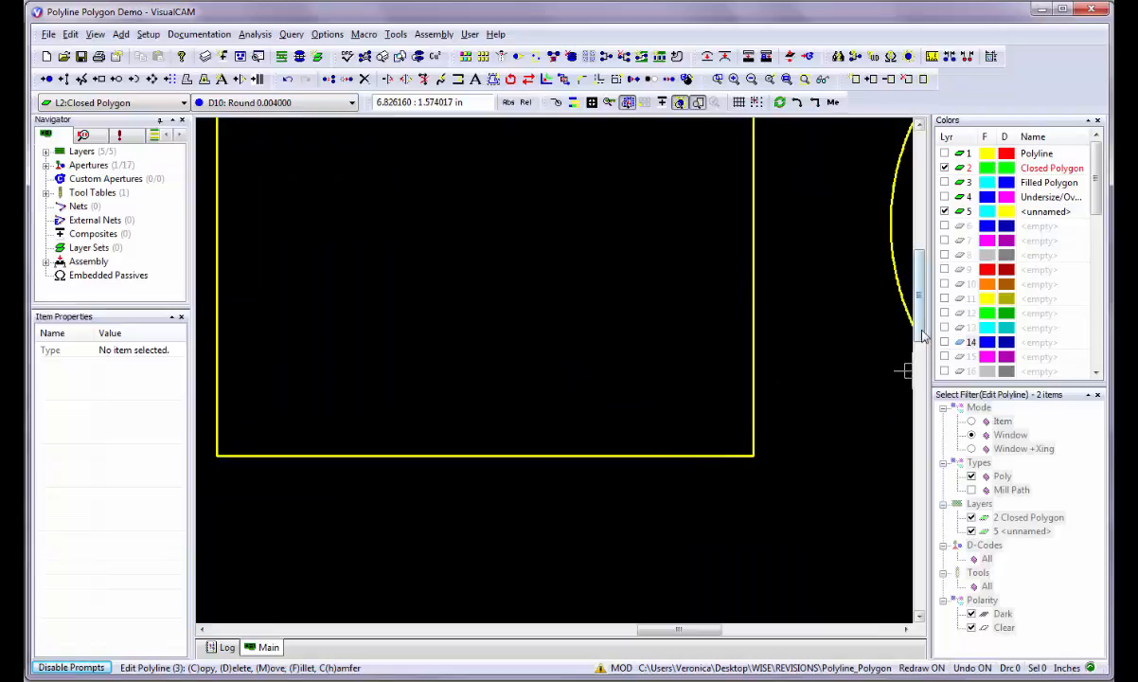
drag(923, 336, 923, 326)
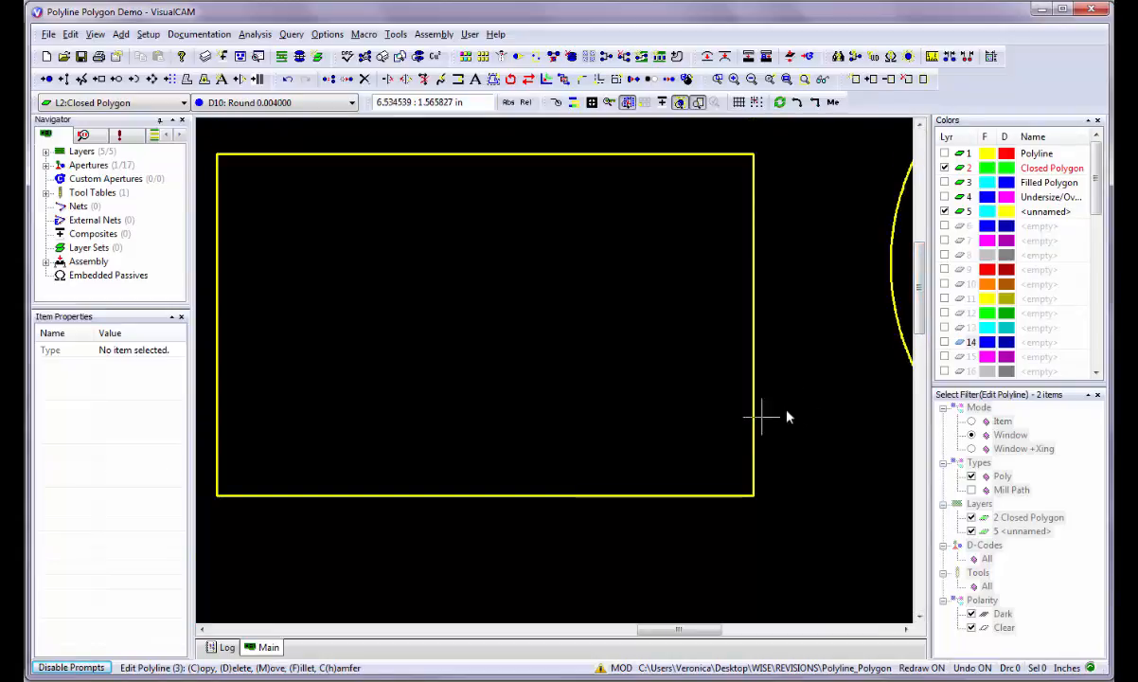
right_click(714, 424)
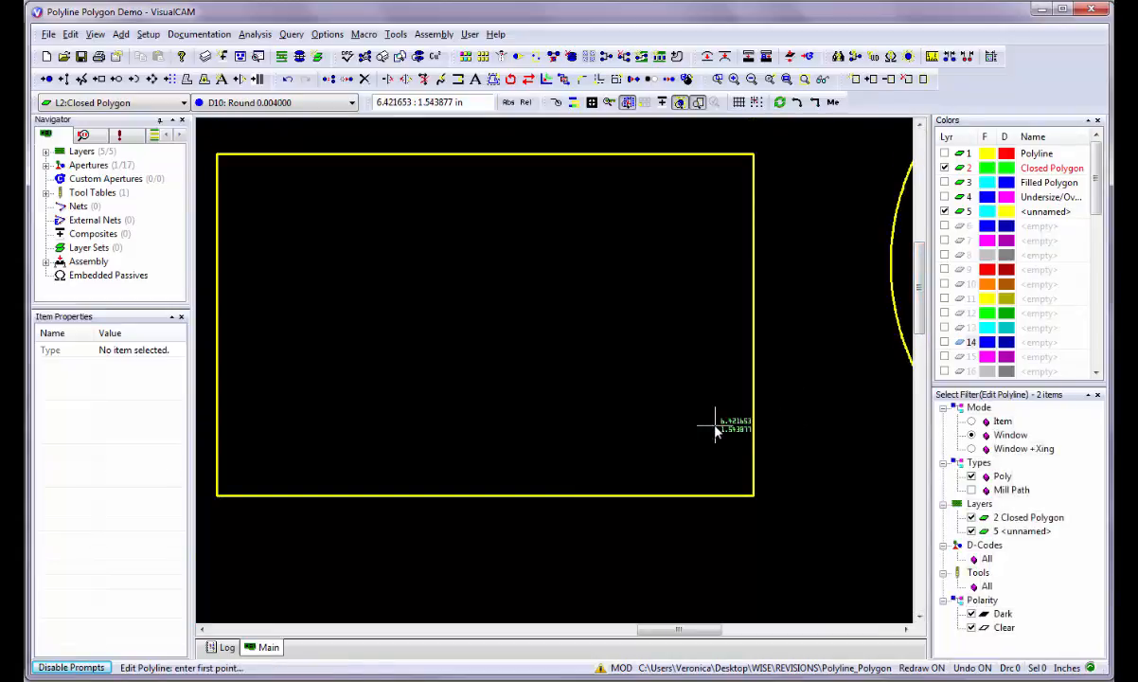
click(208, 147)
click(766, 518)
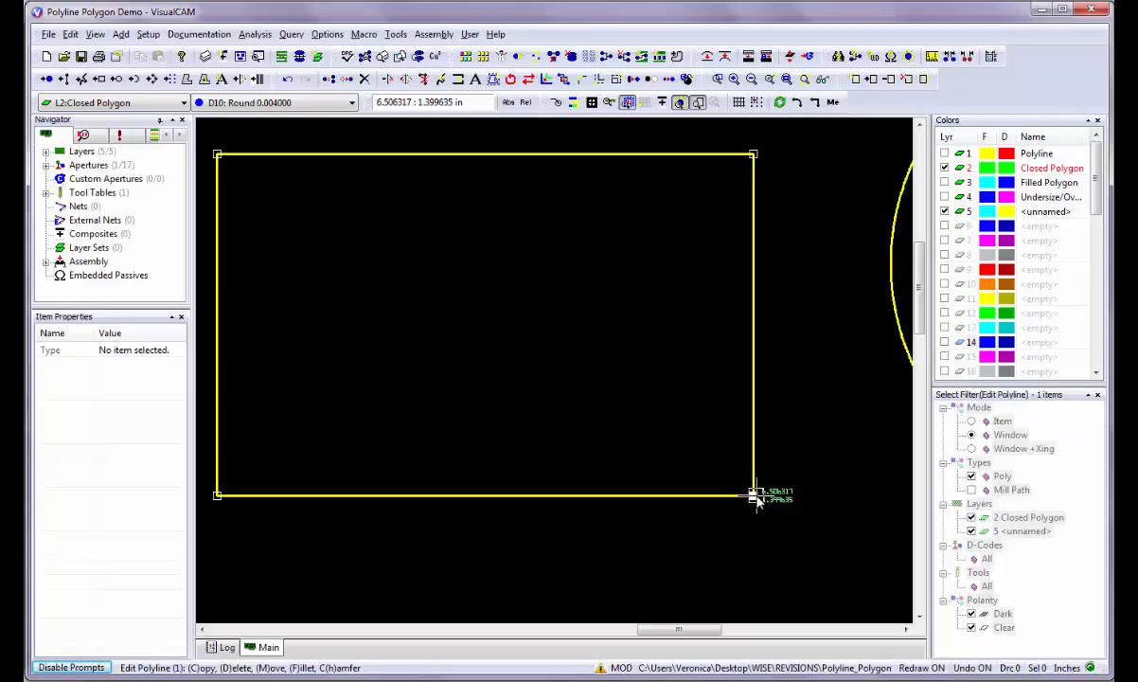
- Fillet the yellow rectangle outline's lower-right corner vertex with a 0.010000 radius and 1.000 tolerance
scroll(752, 493, up, 3)
scroll(555, 368, up, 2)
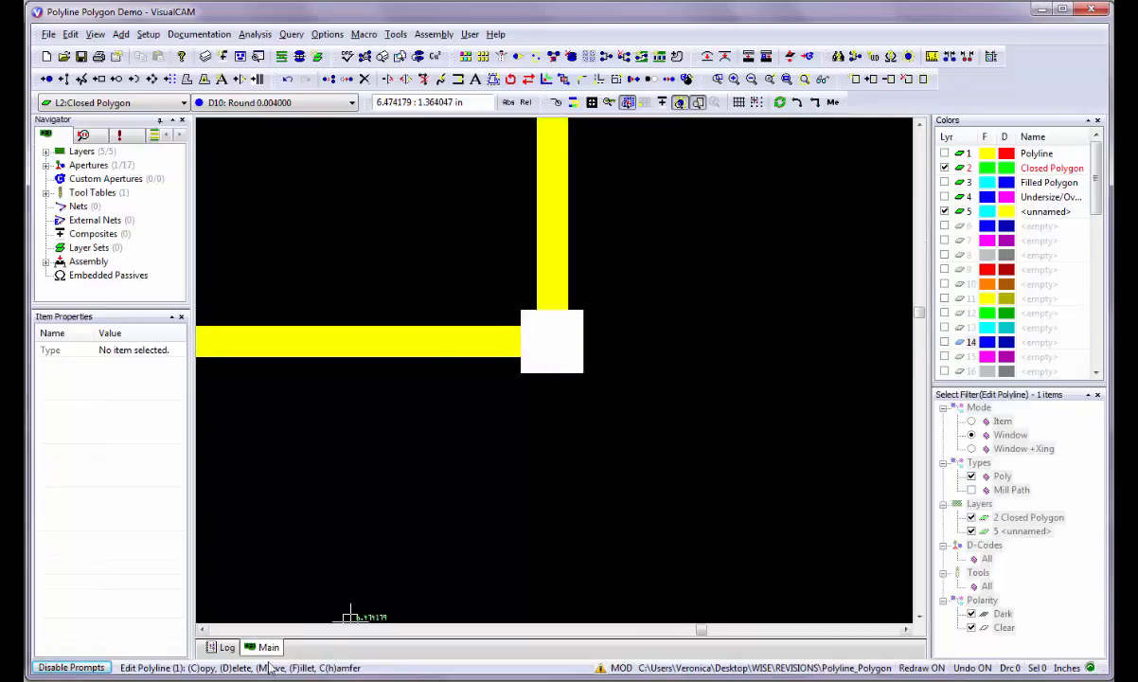
key(f)
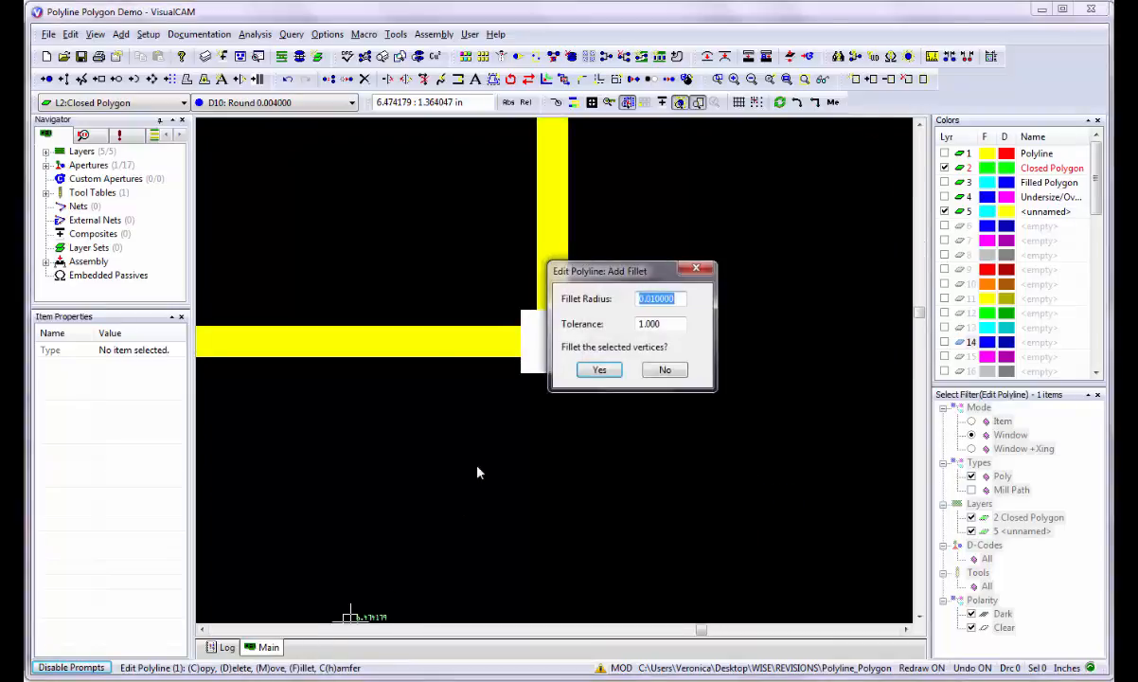
click(598, 370)
click(668, 381)
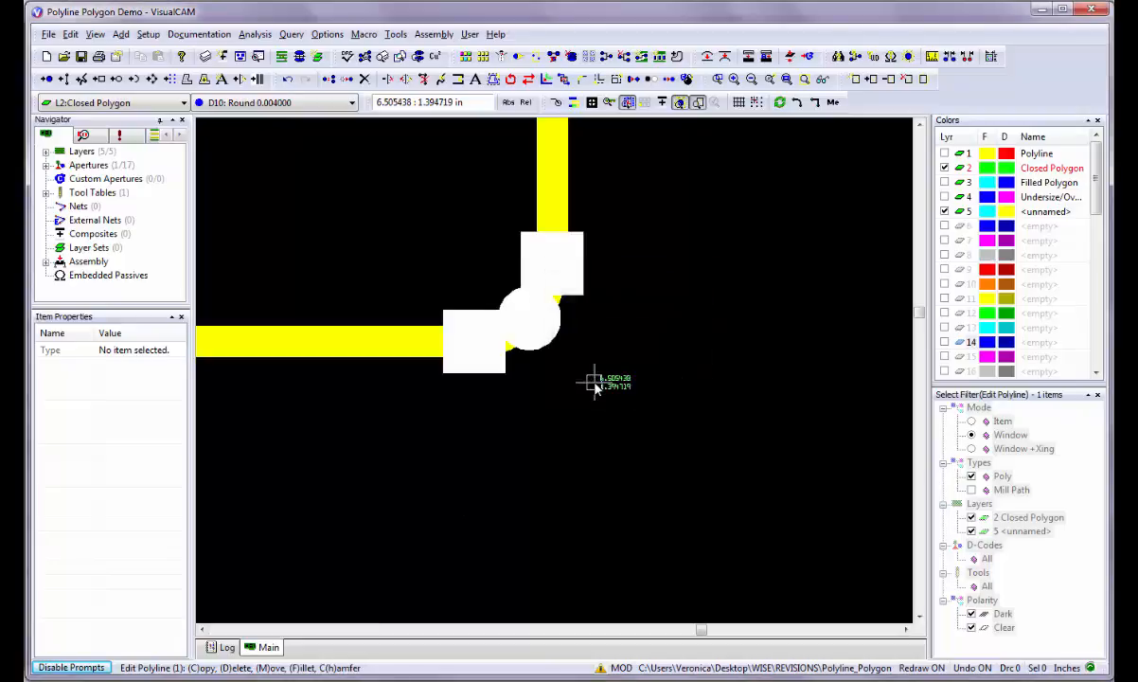
click(609, 350)
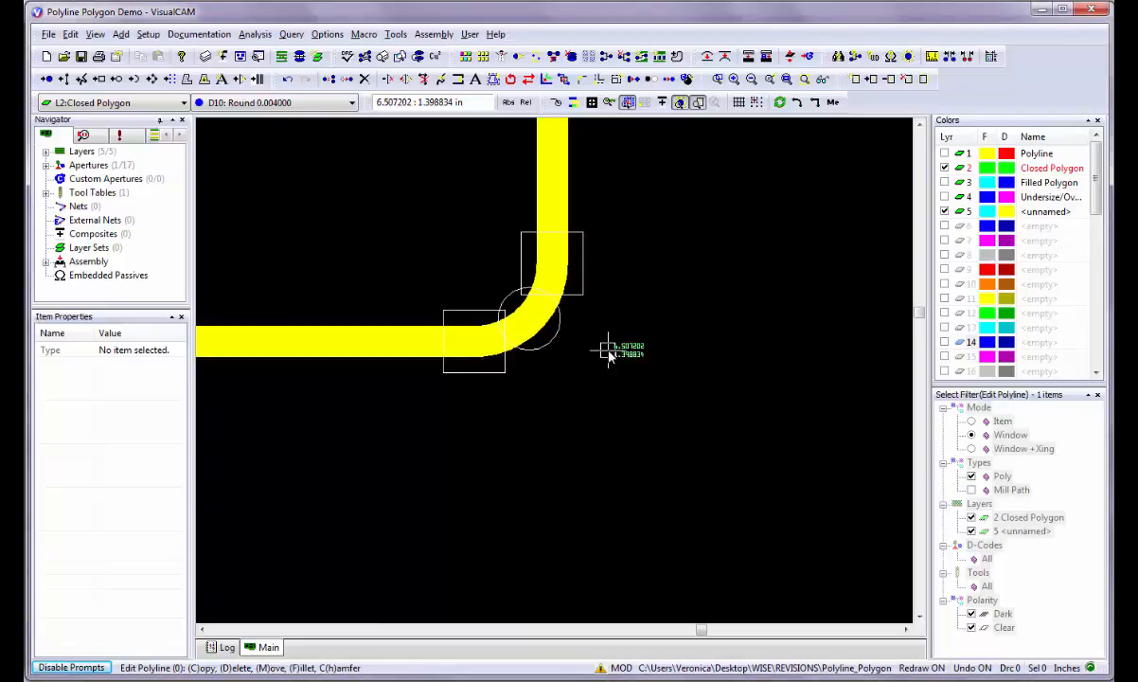
- Select the middle green polygon with the voids for vertex editing
scroll(553, 384, down, 5)
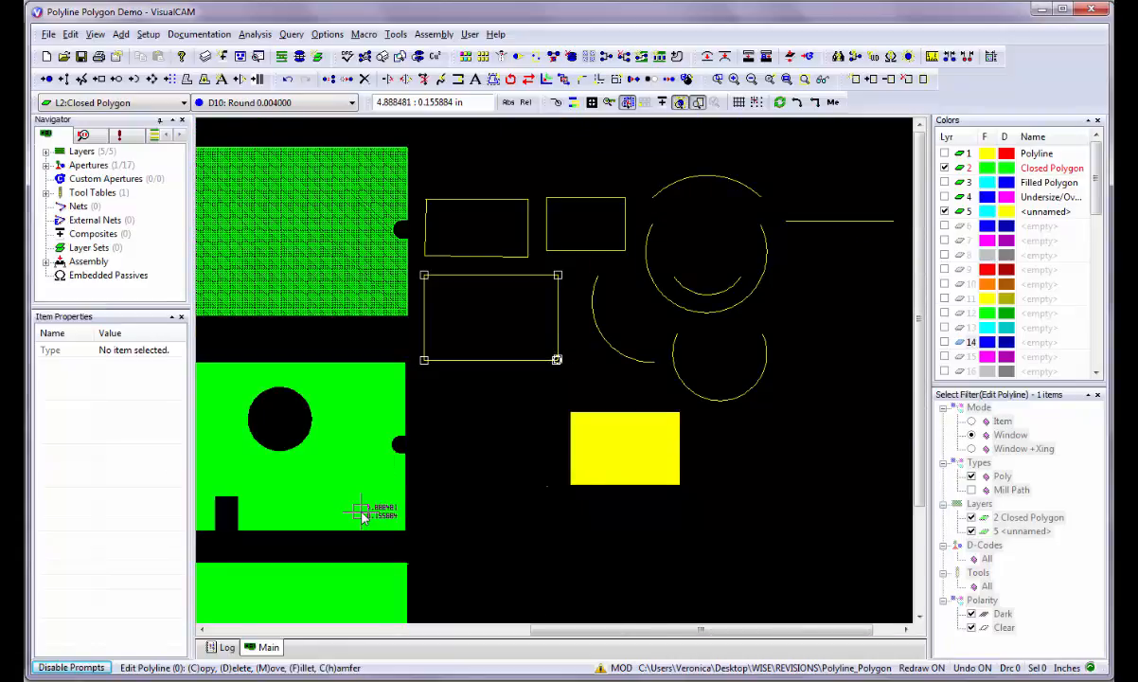
scroll(222, 457, down, 1)
scroll(477, 363, up, 1)
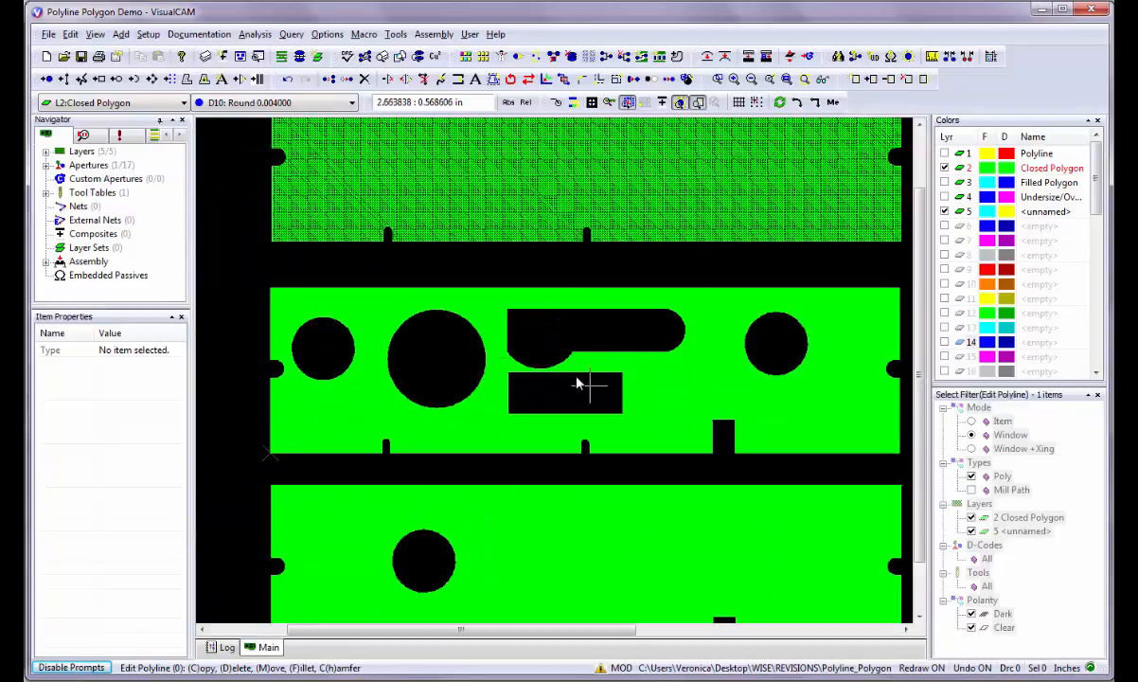
click(256, 268)
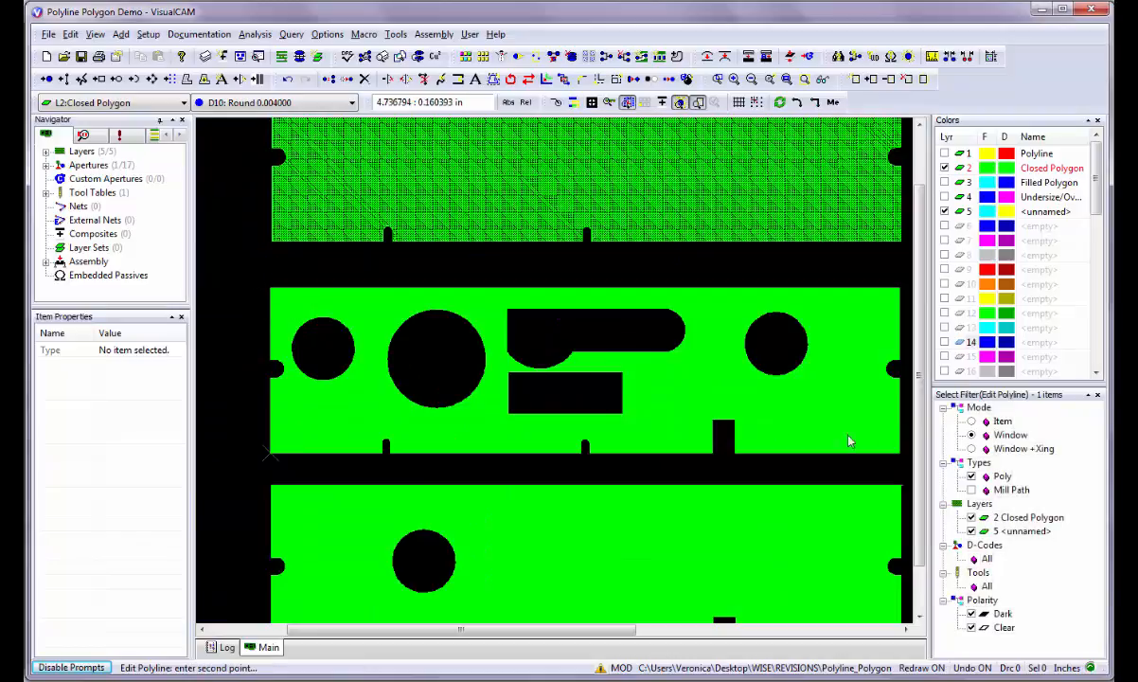
click(902, 459)
scroll(902, 459, up, 2)
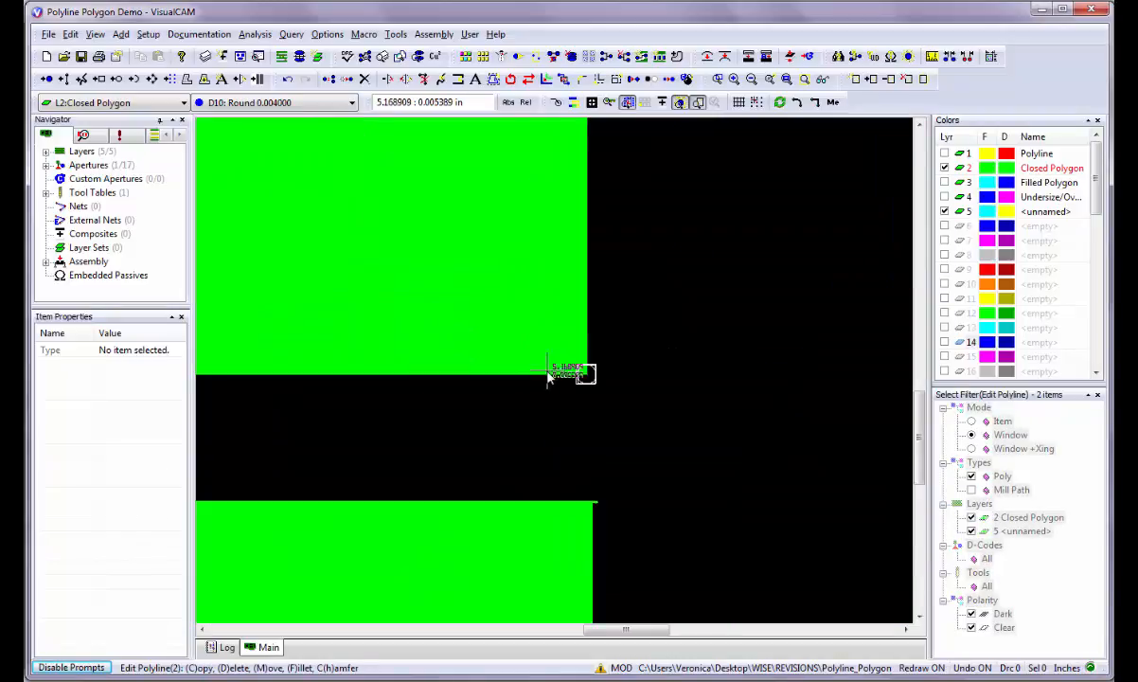
scroll(607, 384, up, 1)
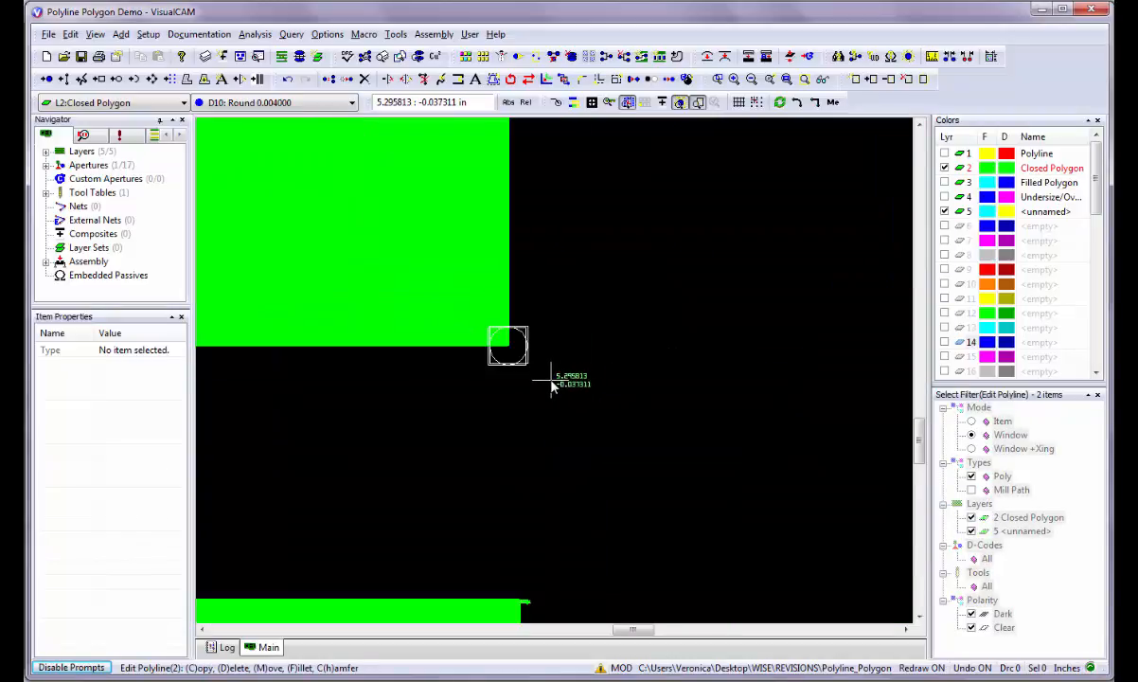
- Try to fillet the overlapping vertices at the middle green polygon's lower-right corner with a 0.010000 radius
click(477, 316)
click(547, 381)
key(f)
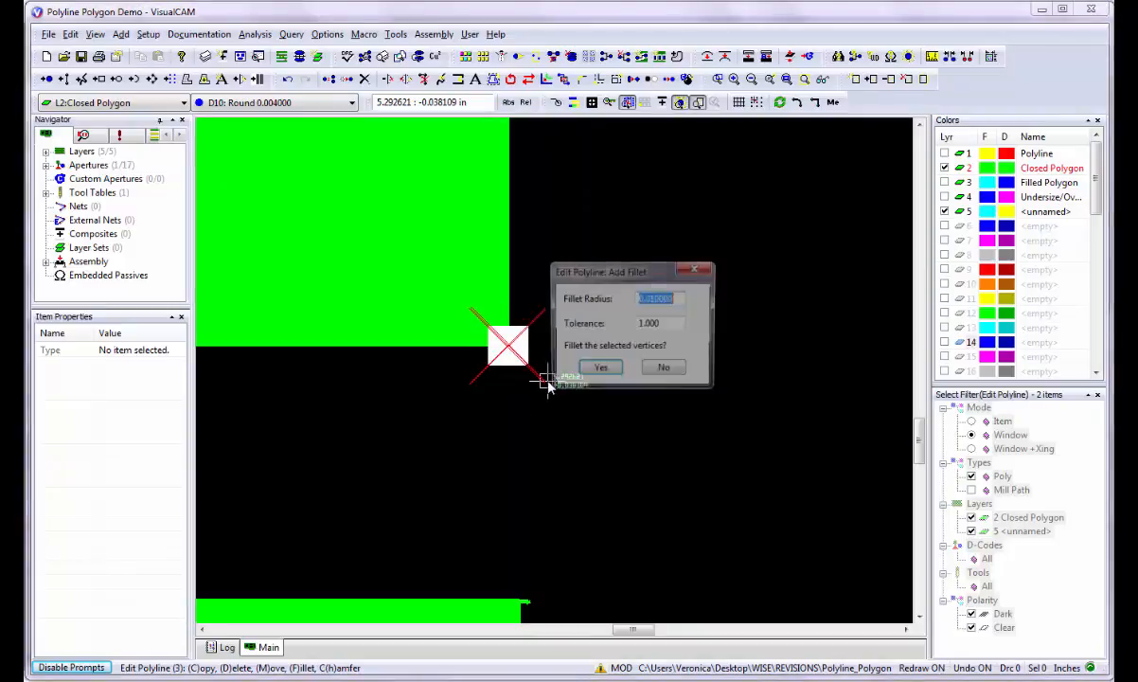
drag(560, 266, 585, 271)
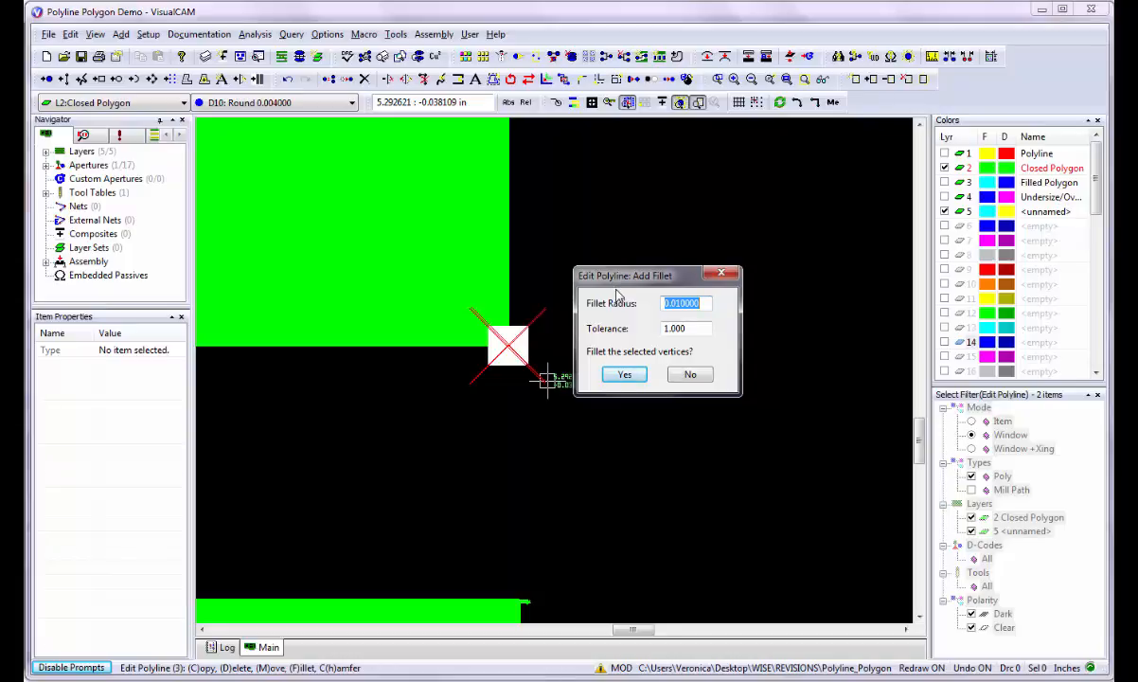
click(703, 379)
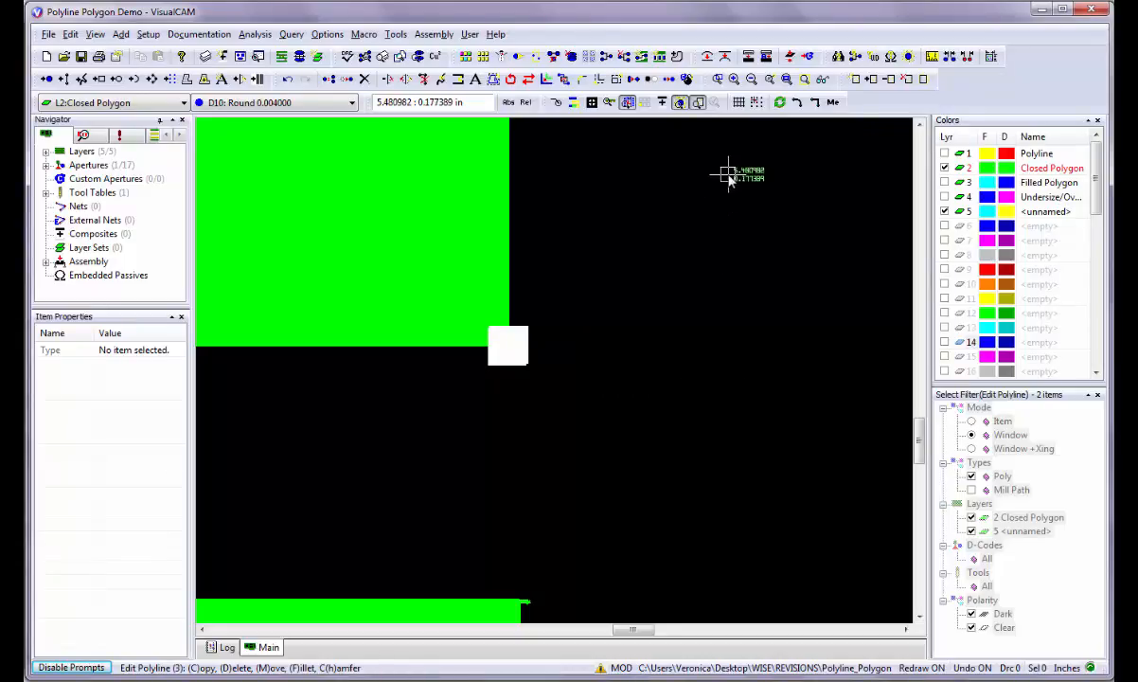
- Deselect the middle green polygon and select the largest yellow rectangle outline again
scroll(551, 373, down, 3)
scroll(592, 372, down, 3)
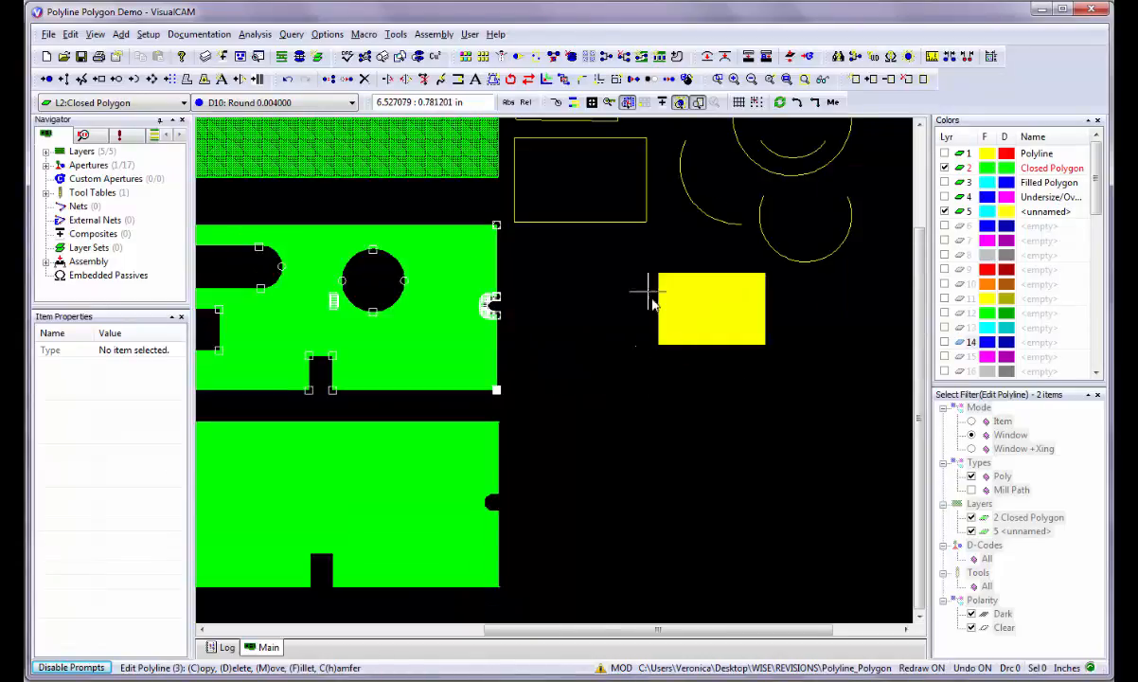
scroll(514, 227, up, 3)
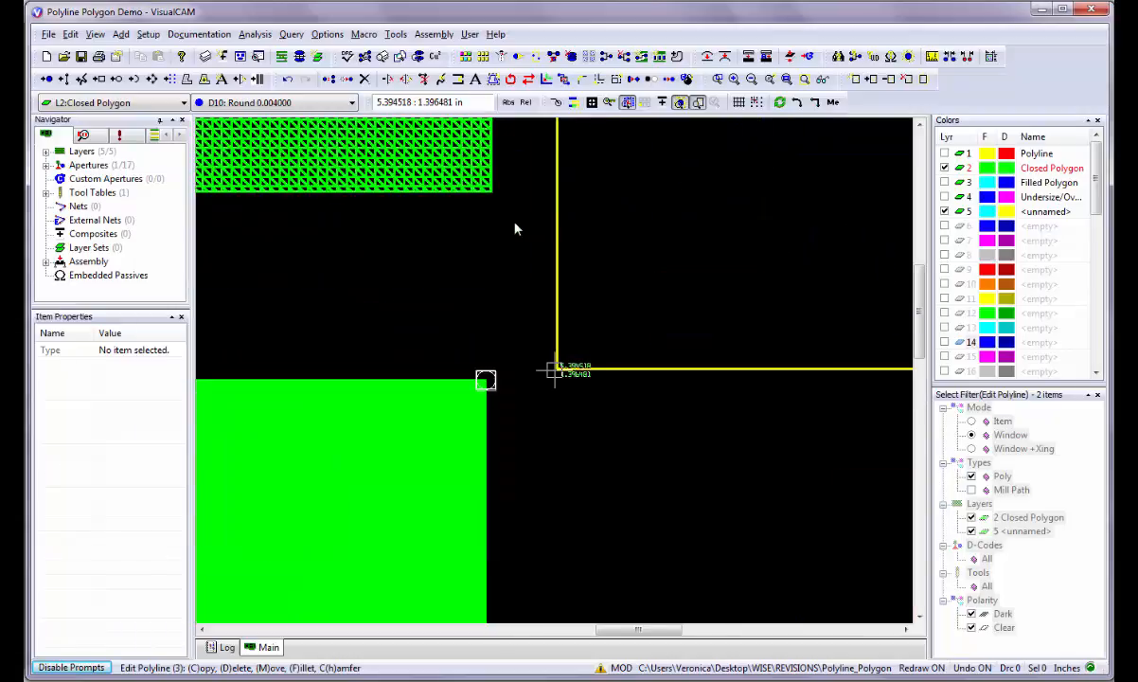
scroll(572, 407, down, 2)
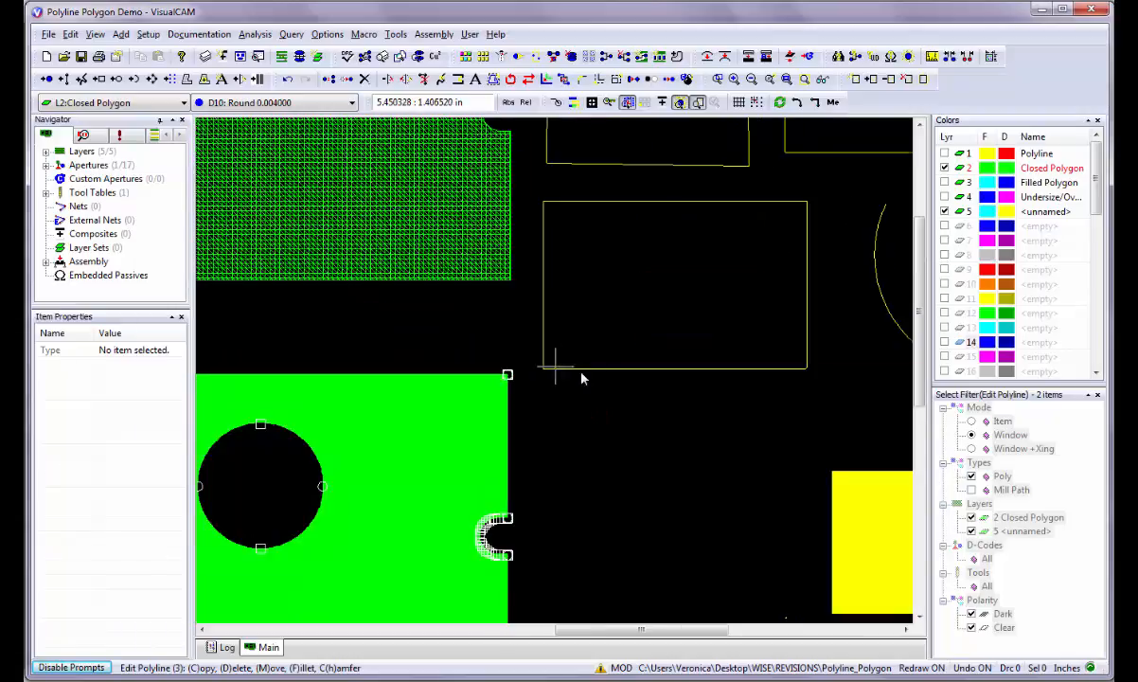
right_click(564, 262)
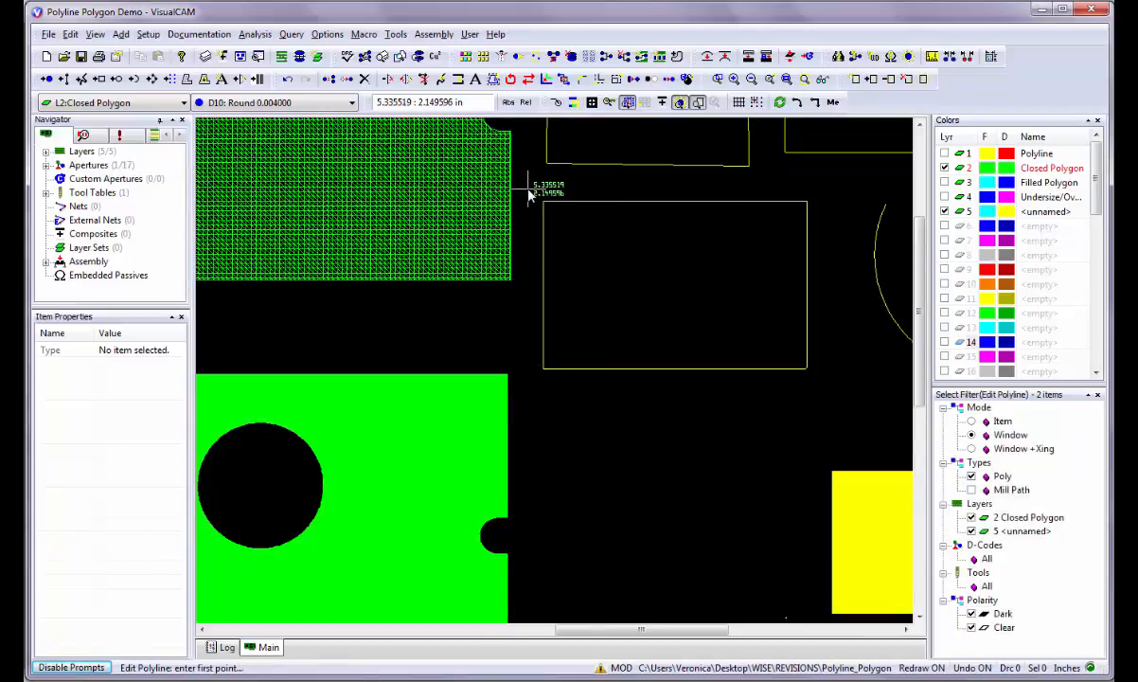
drag(531, 188, 812, 376)
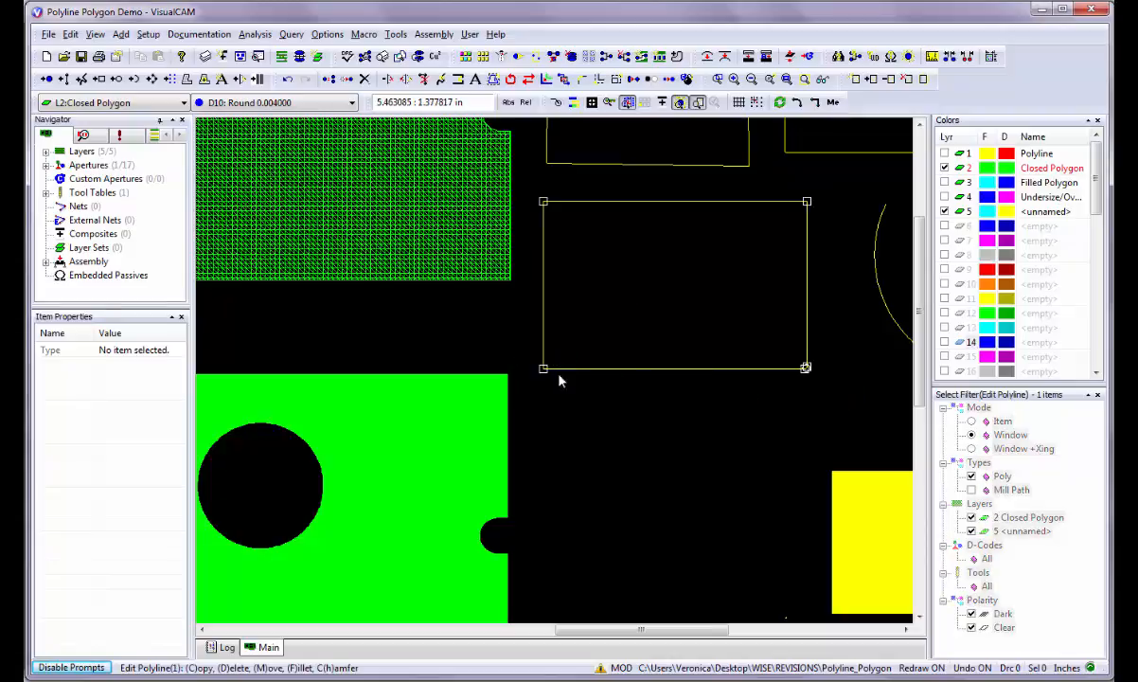
- Chamfer the yellow rectangle outline's lower-left corner vertex with a size of 0.010000 and a tolerance of 1.000
scroll(542, 369, up, 5)
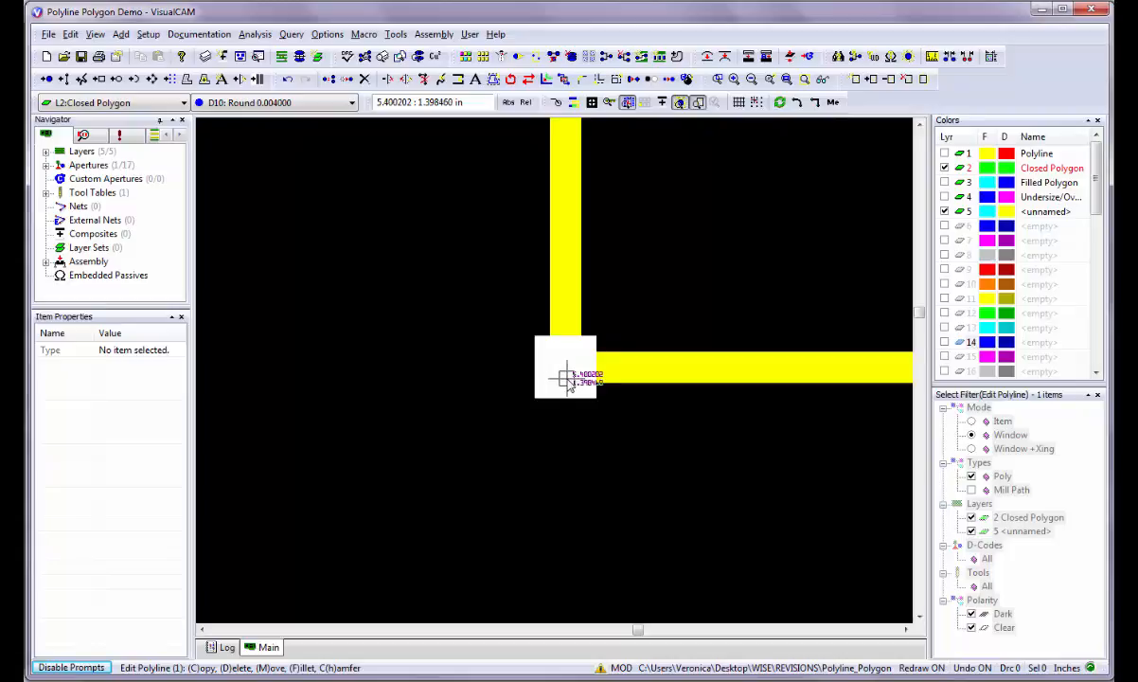
key(h)
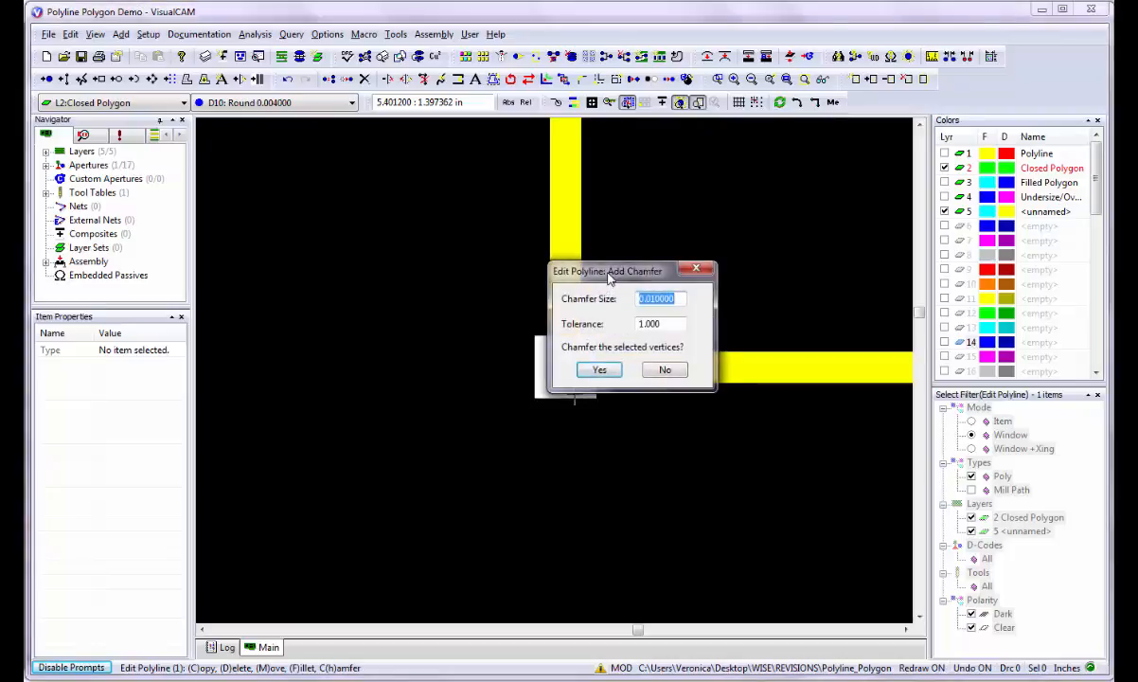
drag(603, 281, 395, 295)
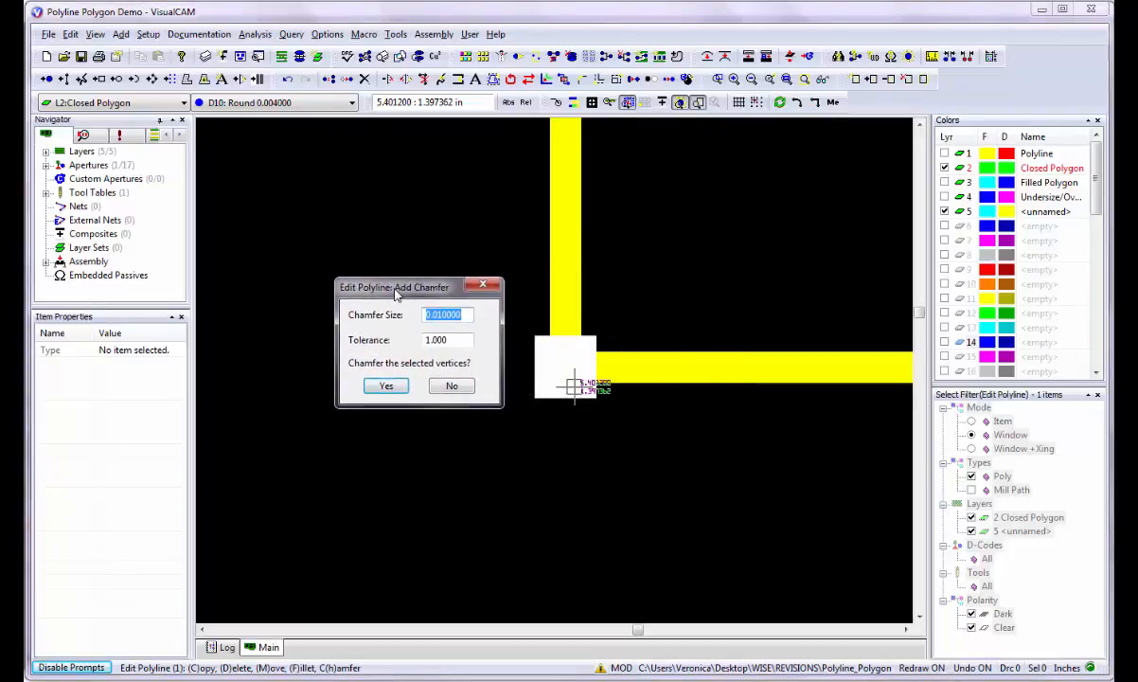
click(386, 388)
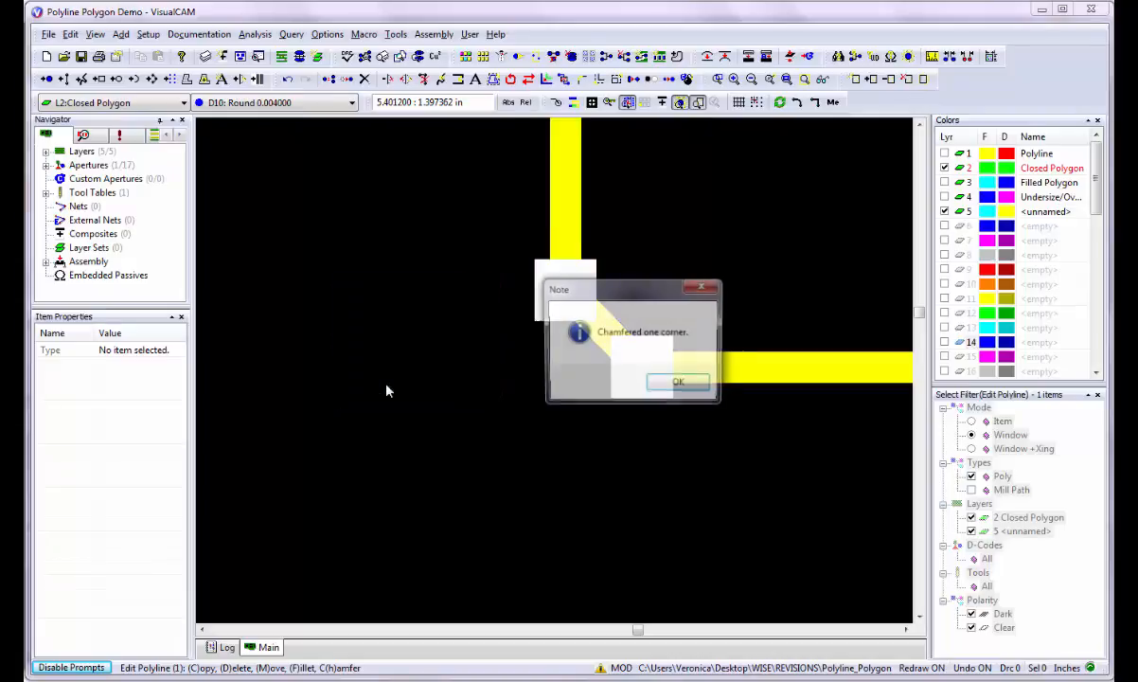
click(668, 386)
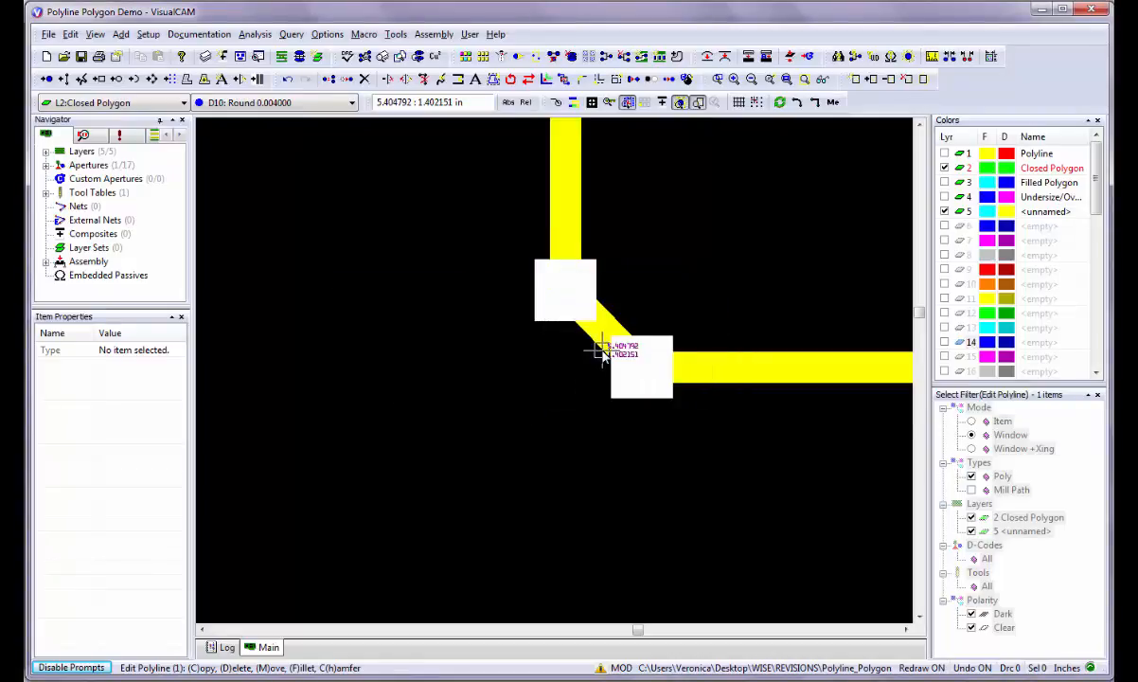
right_click(471, 398)
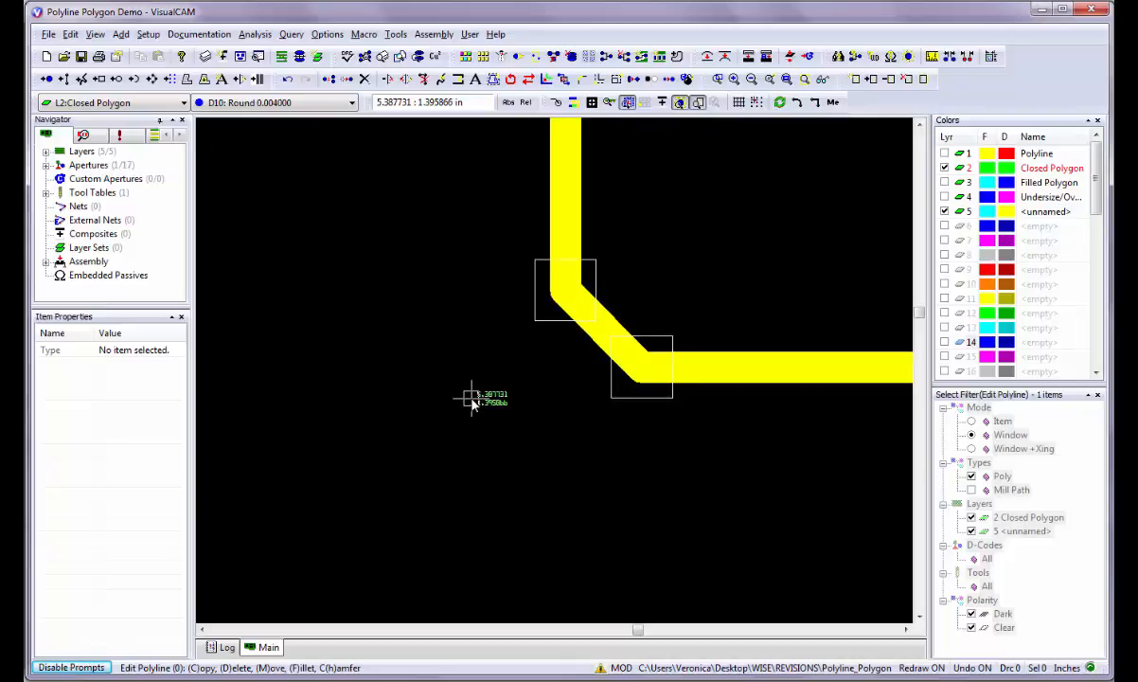
- Deselect the largest yellow rectangle outline and select the middle green polygon with the voids for vertex editing
scroll(547, 383, down, 5)
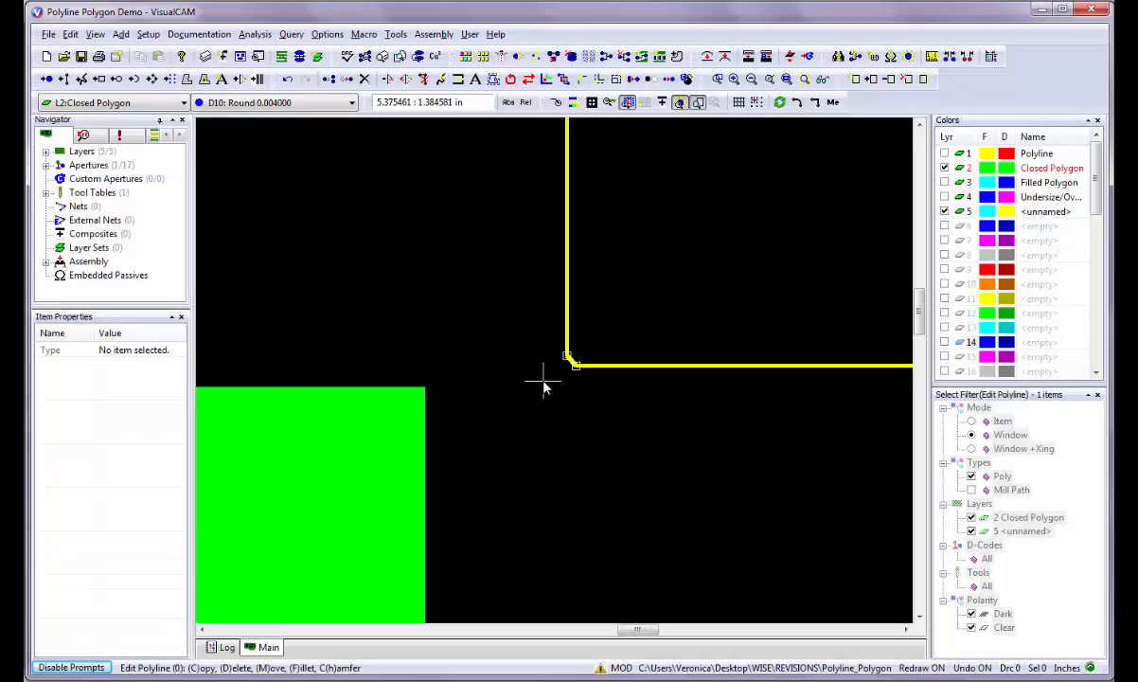
scroll(554, 363, down, 4)
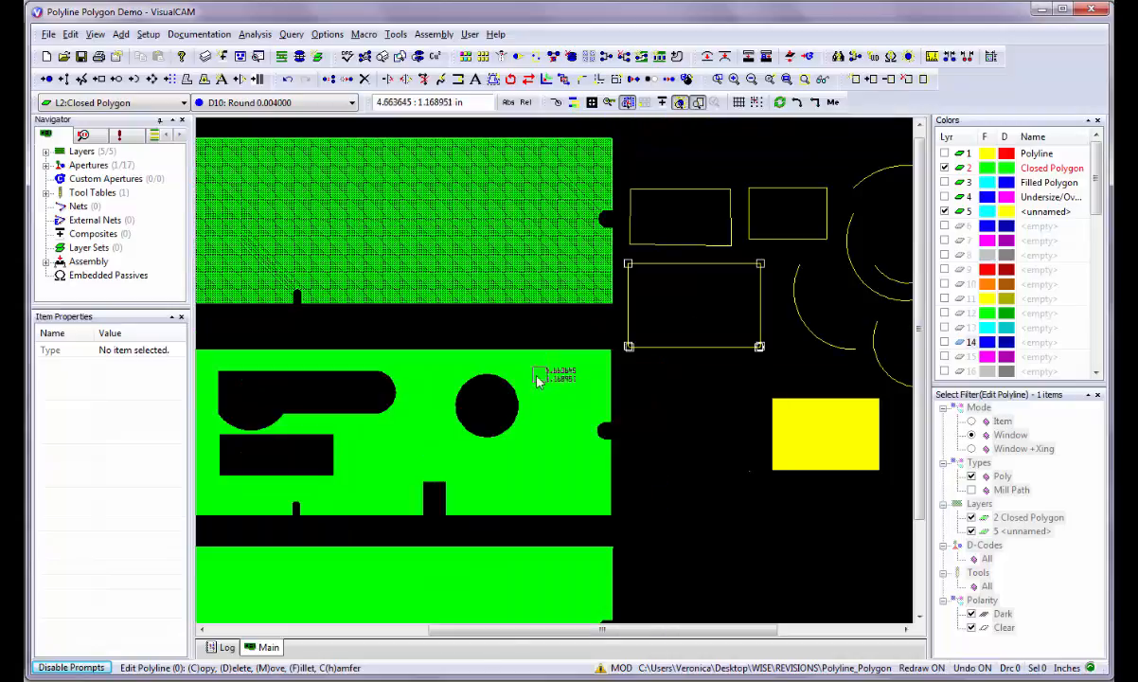
scroll(559, 373, down, 2)
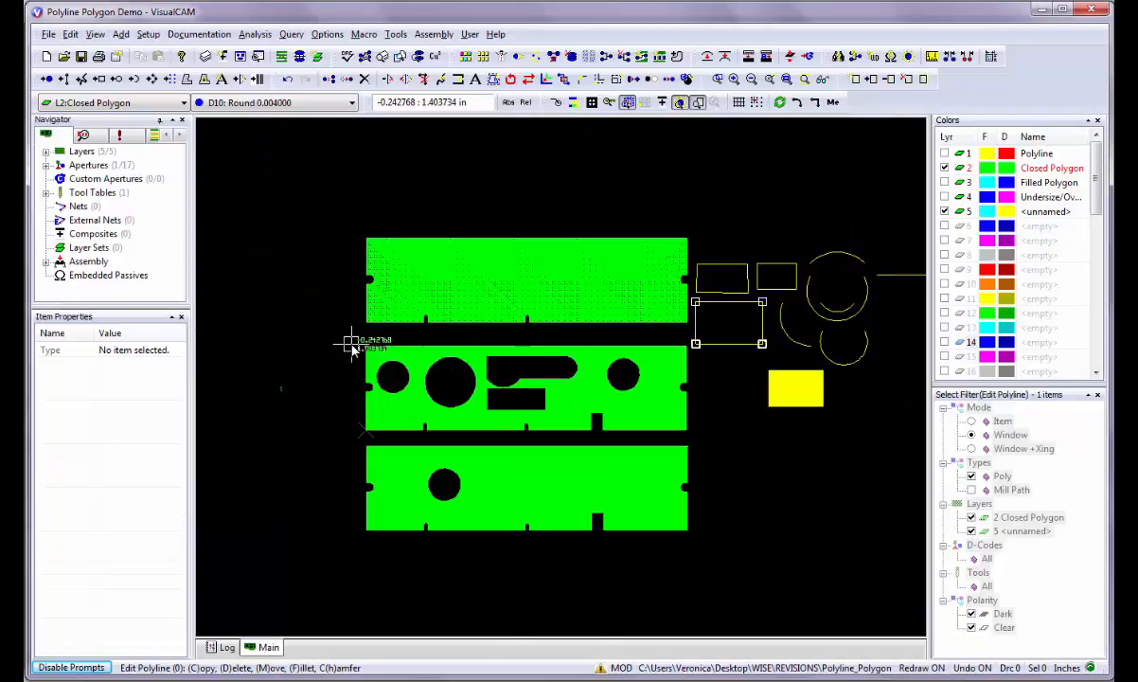
key(Escape)
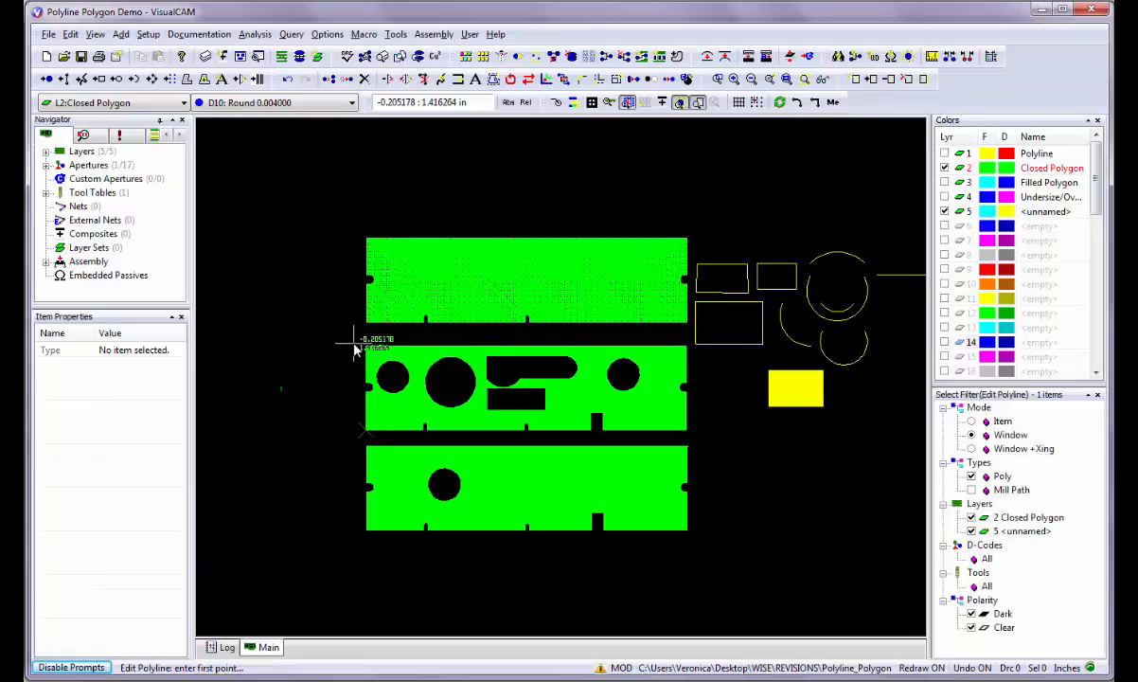
click(356, 342)
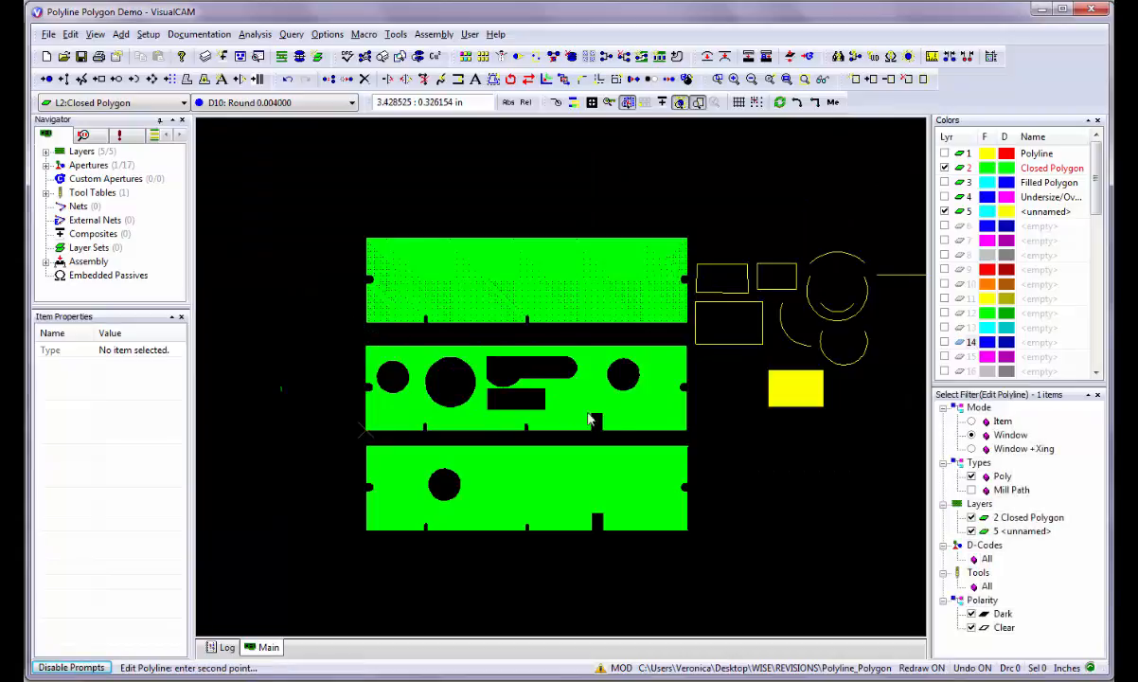
click(688, 433)
- Try to chamfer the overlapping vertices at the middle green polygon's lower-right corner with a size of 0.010000 and a tolerance of 1.000
scroll(686, 434, up, 3)
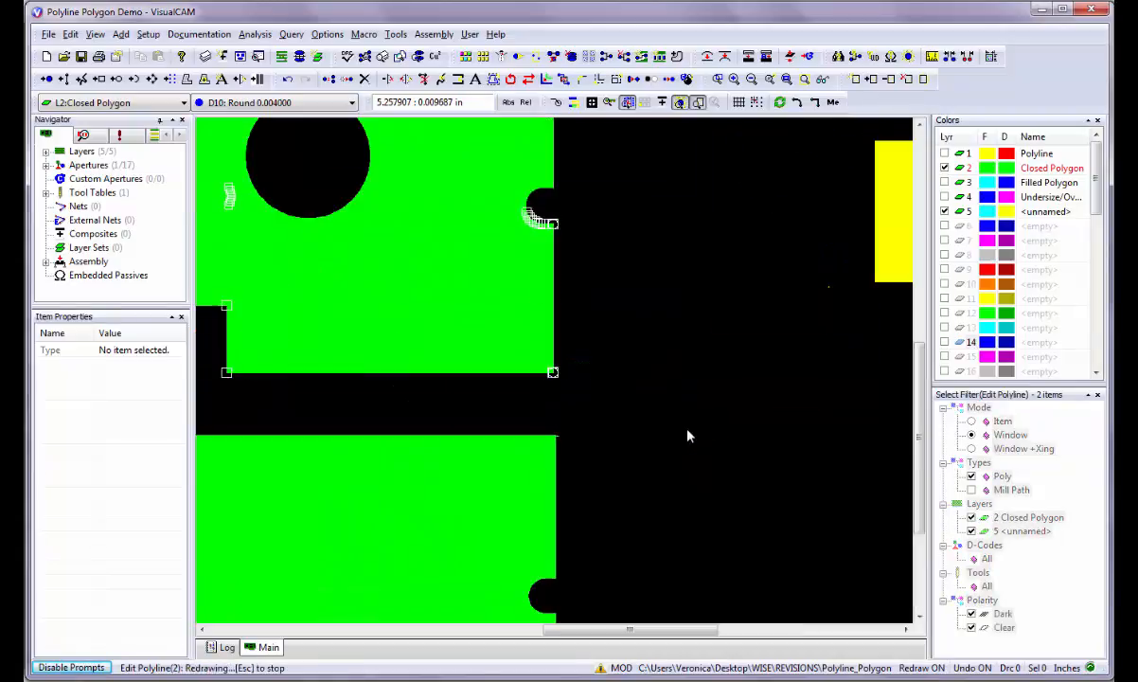
click(452, 328)
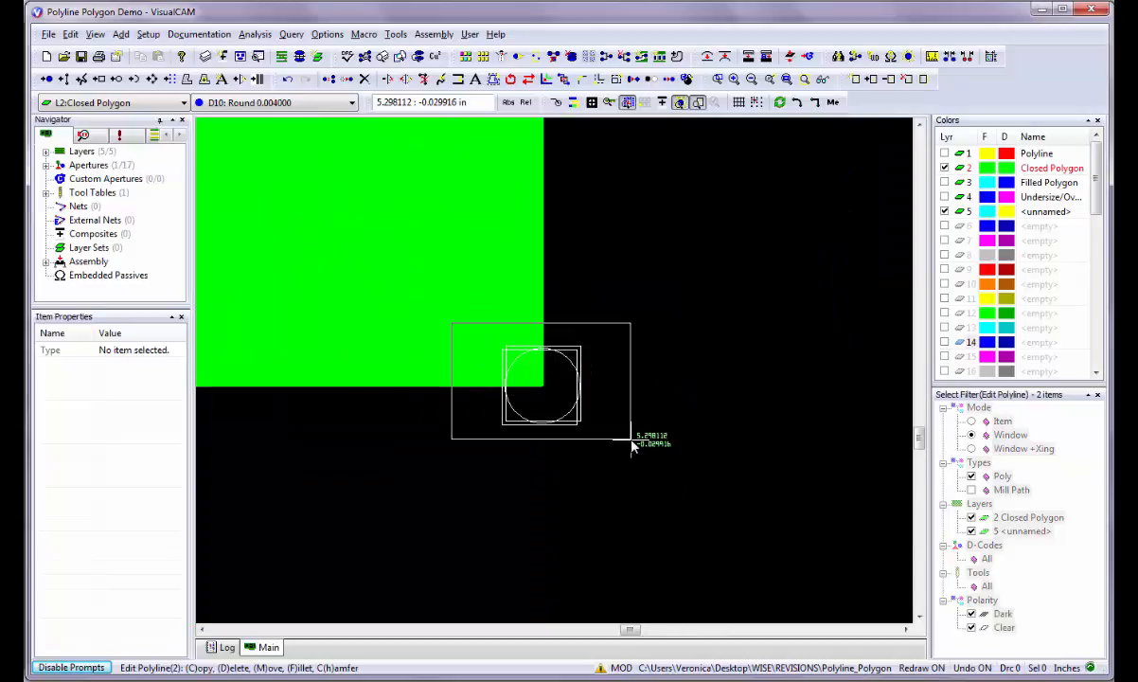
click(629, 441)
key(h)
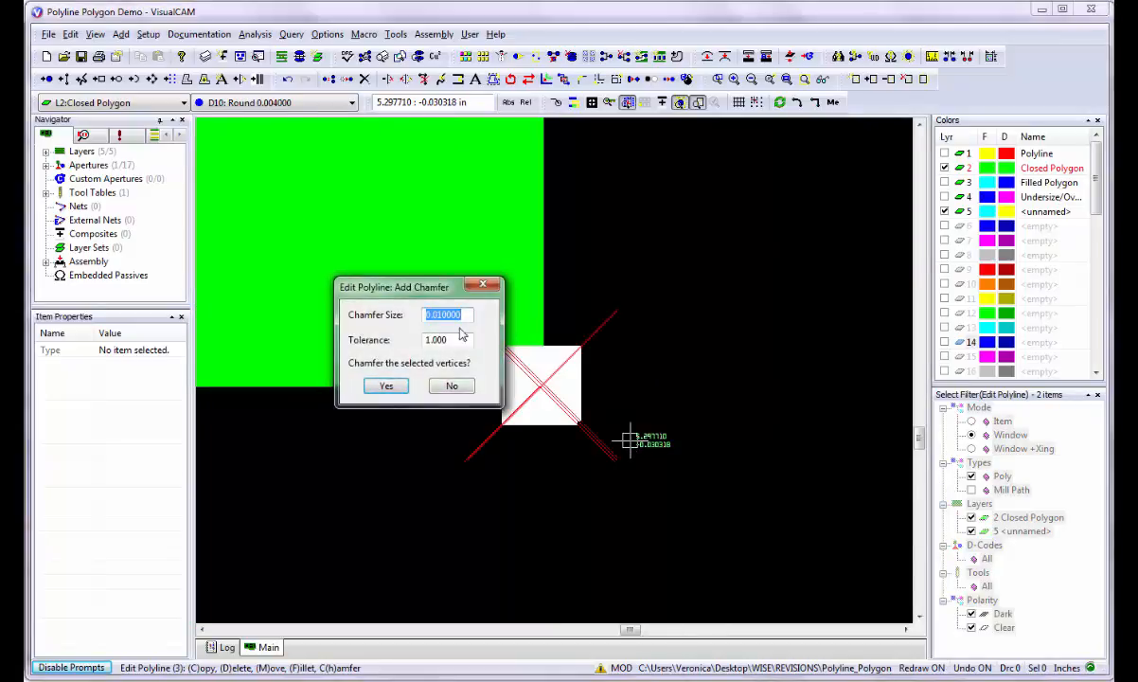
drag(390, 280, 348, 330)
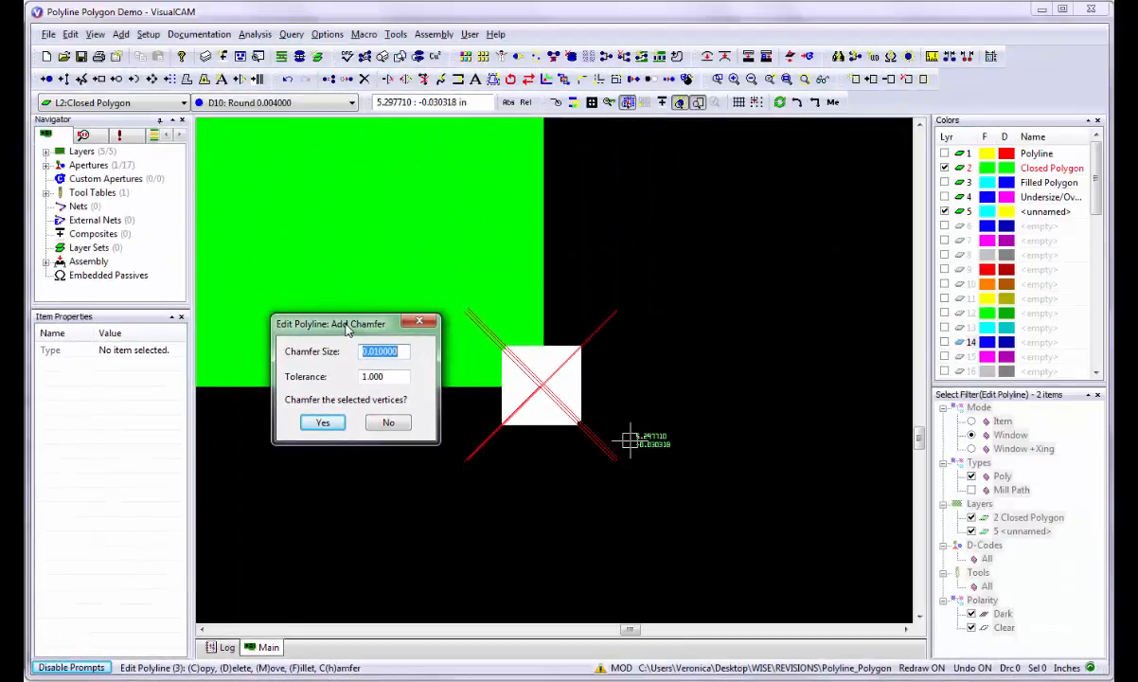
key(Return)
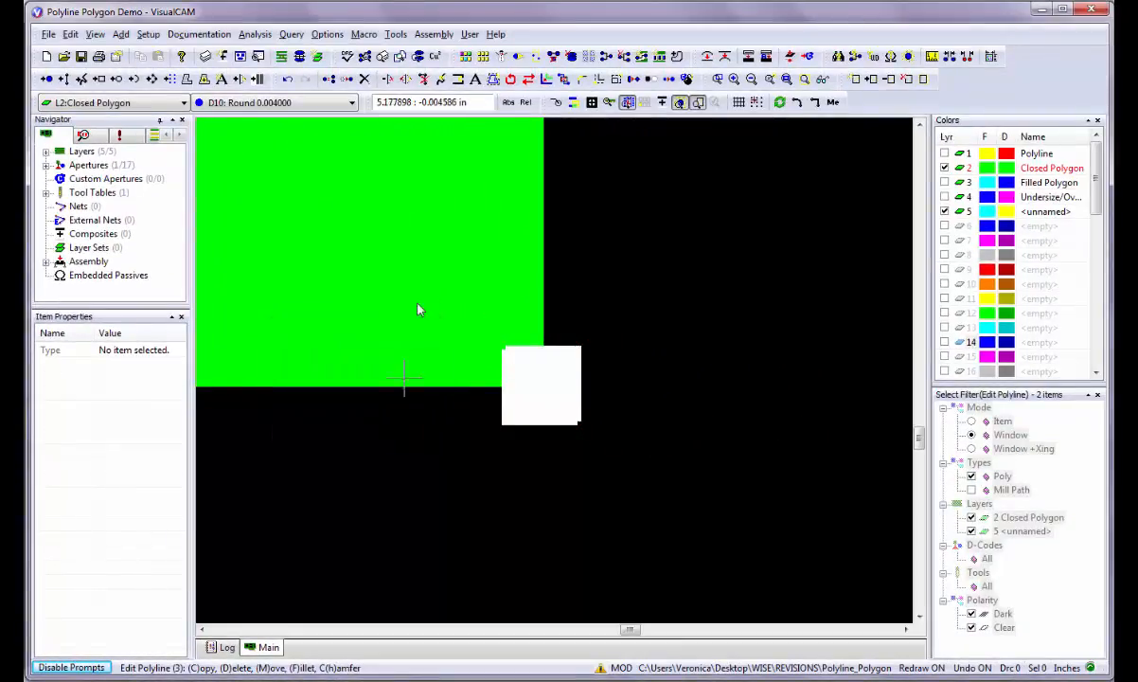
- Add a slot 0.500000 wide and 0.750000 deep with 0.010000 round corners into the left edge of the filled yellow rectangle
key(Home)
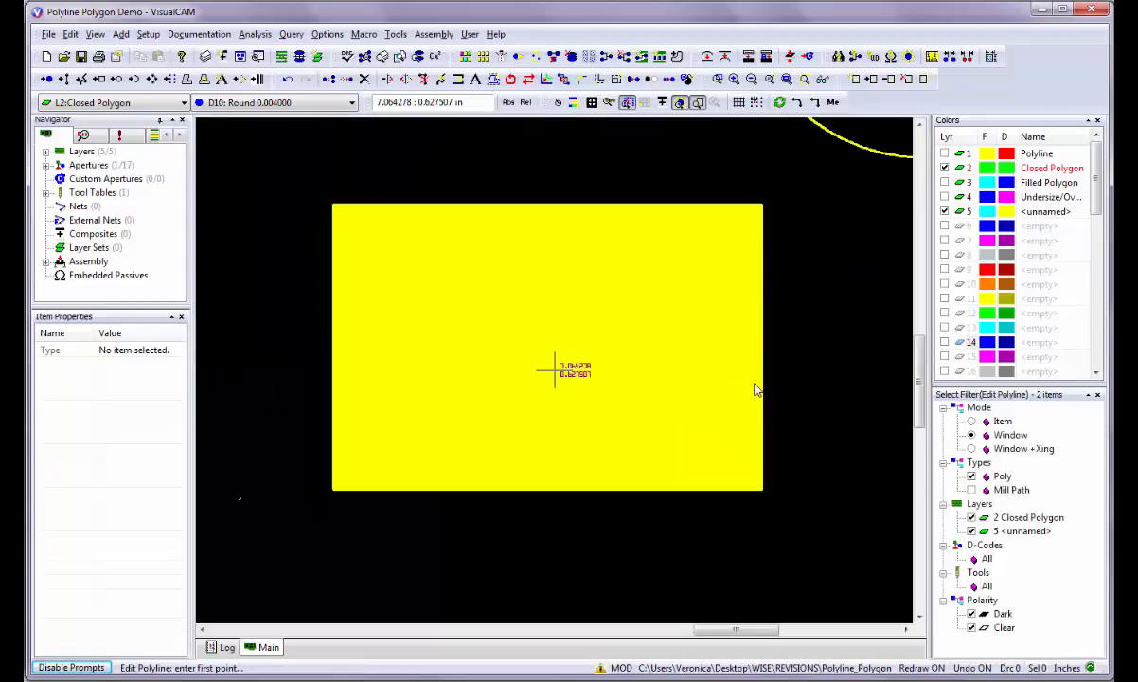
click(69, 34)
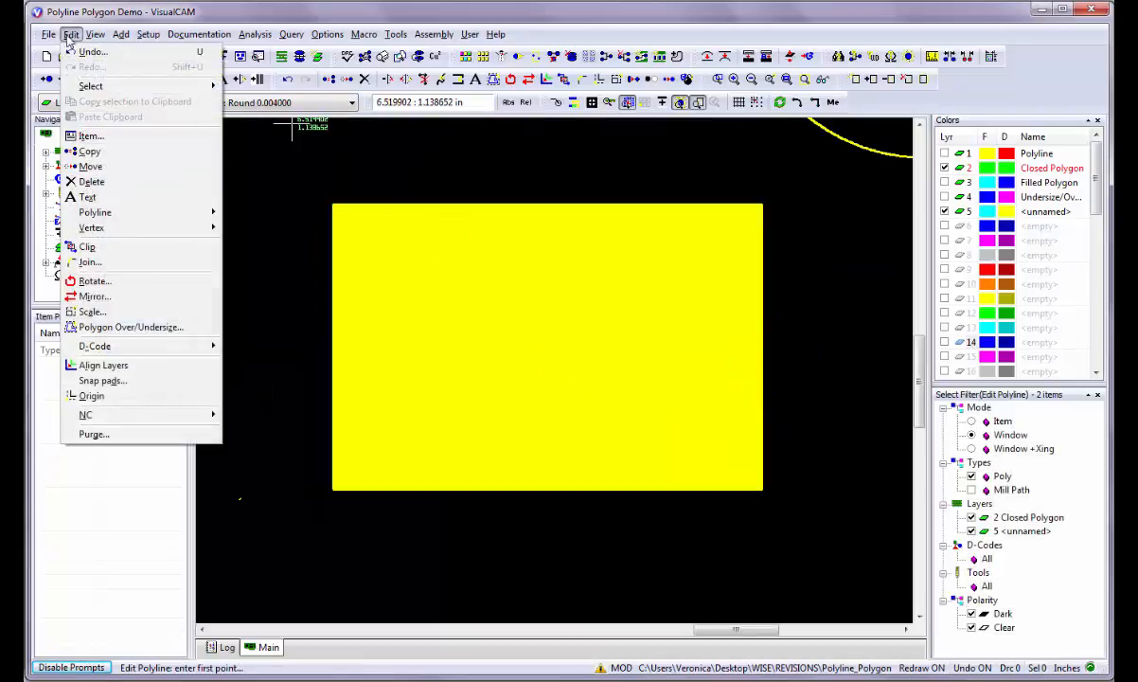
mouse_move(118, 220)
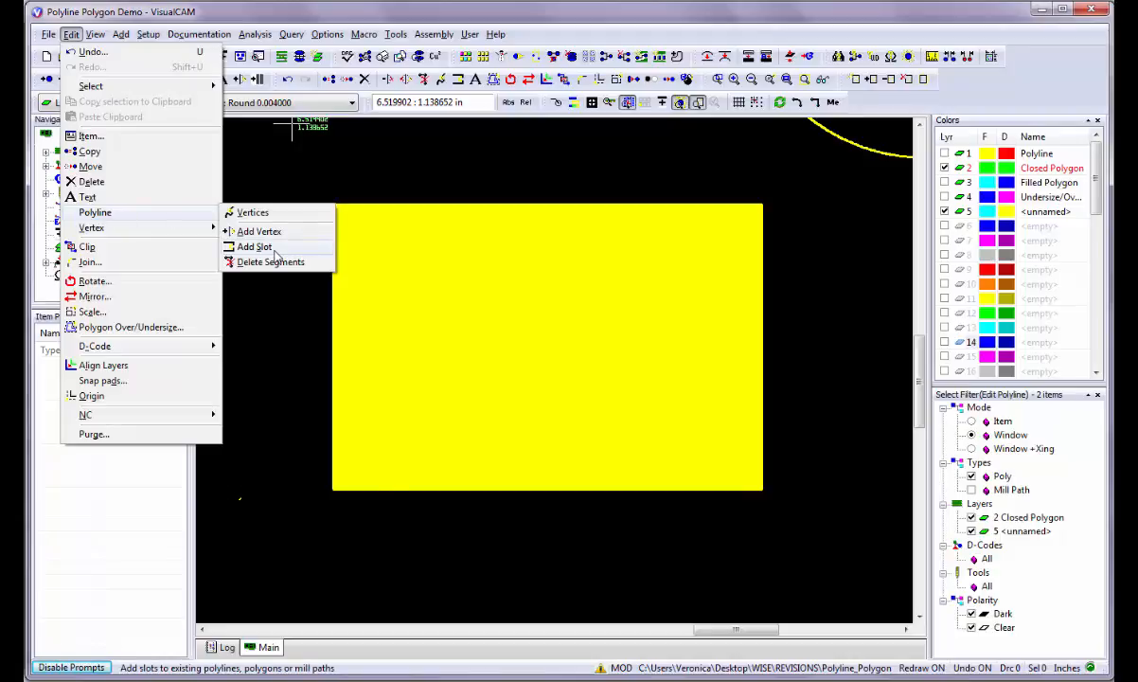
click(376, 156)
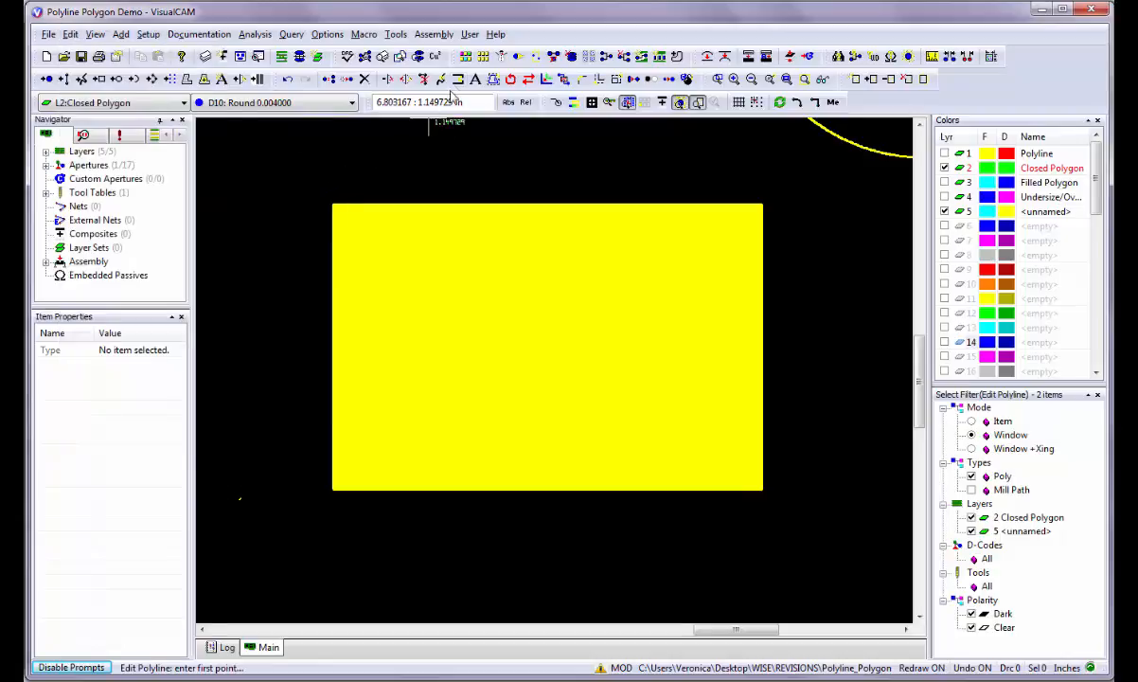
click(458, 79)
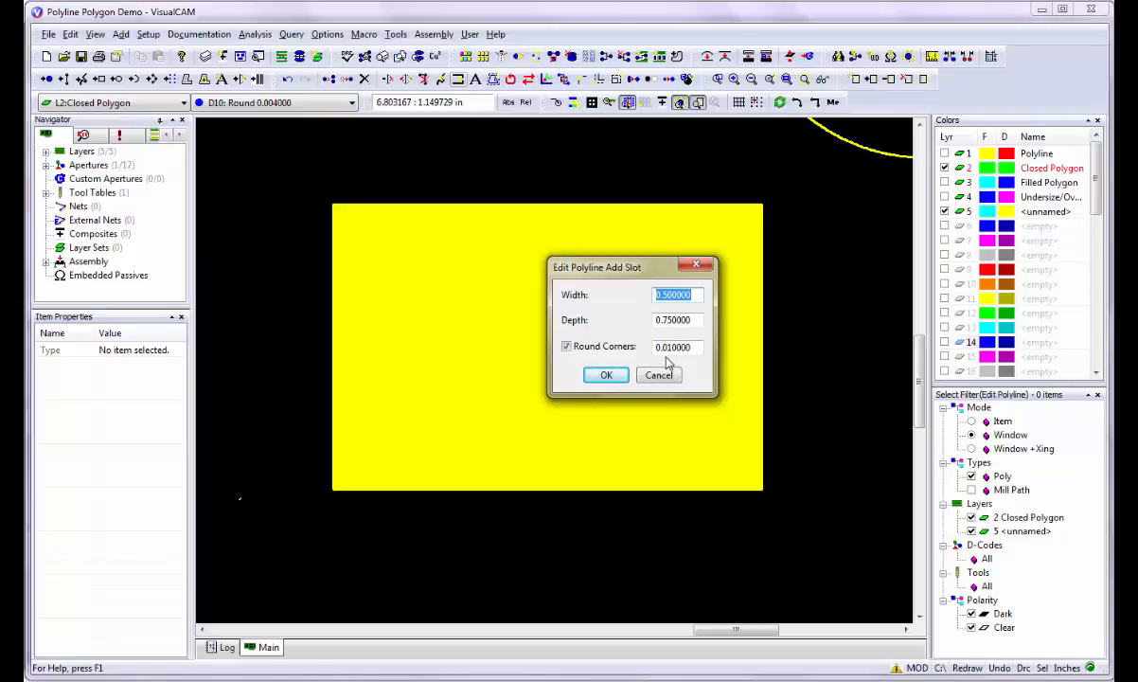
click(606, 375)
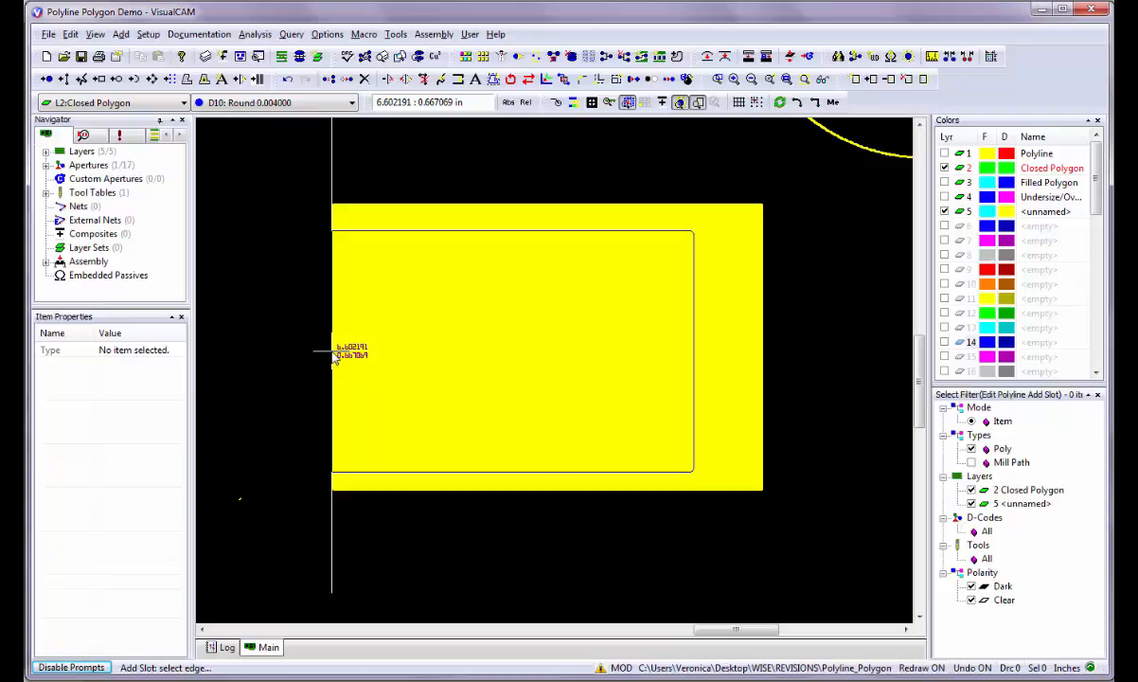
click(334, 357)
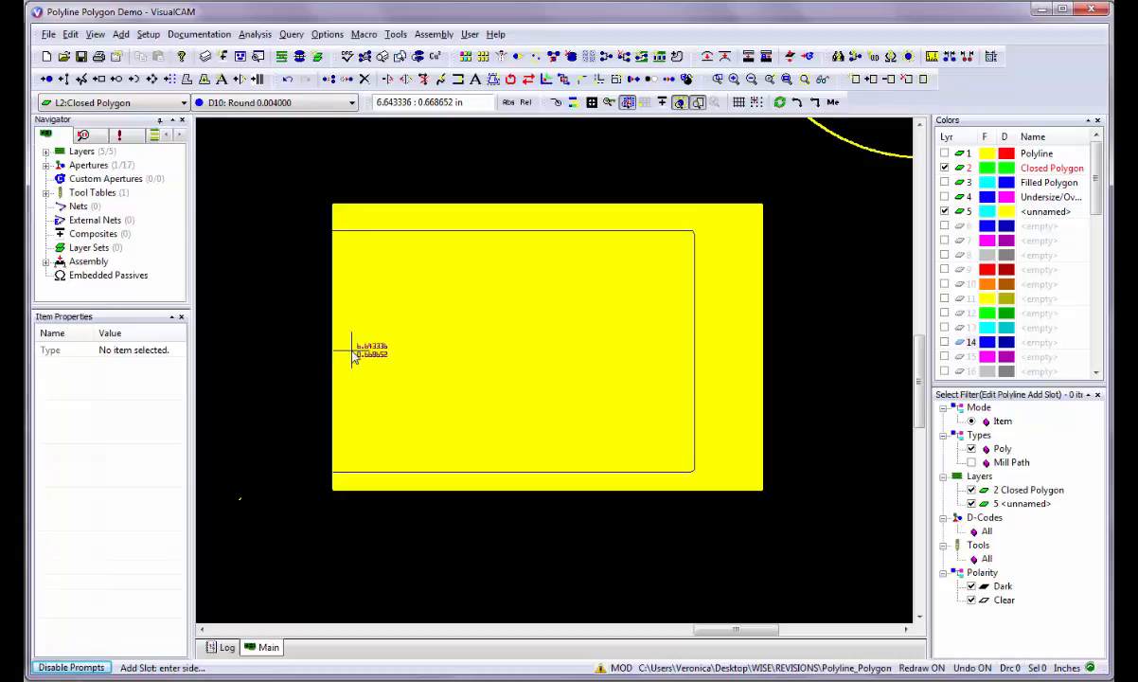
click(373, 311)
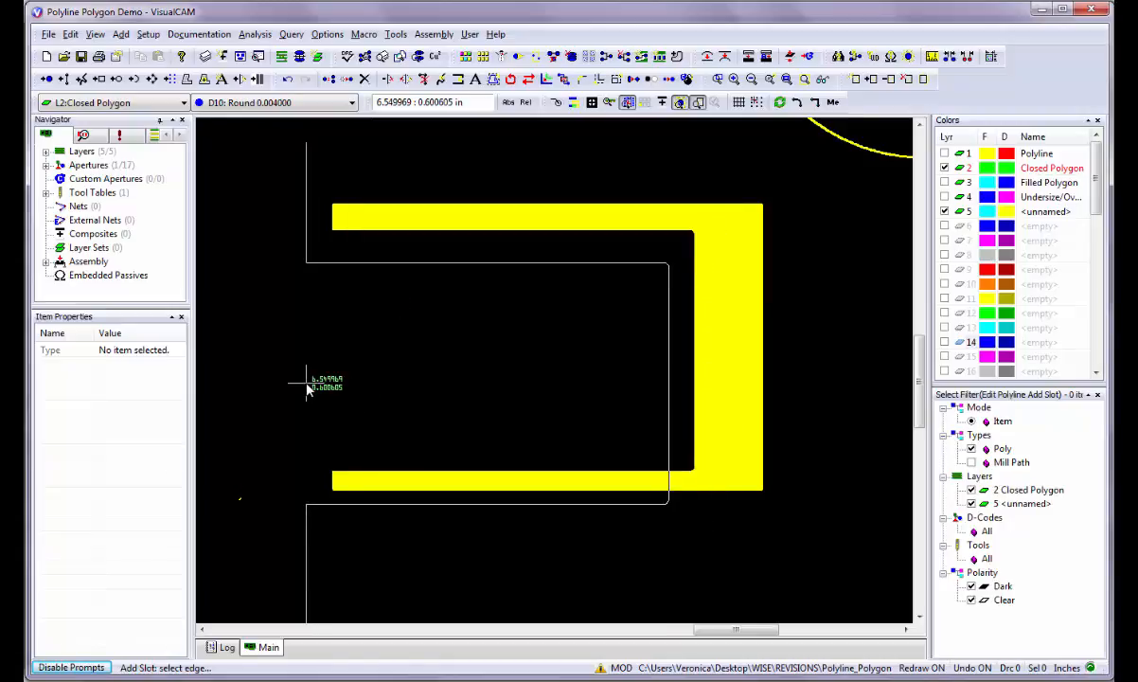
- Try to add a slot on the right edge of the middle green polygon at its semicircular notch
scroll(527, 376, down, 3)
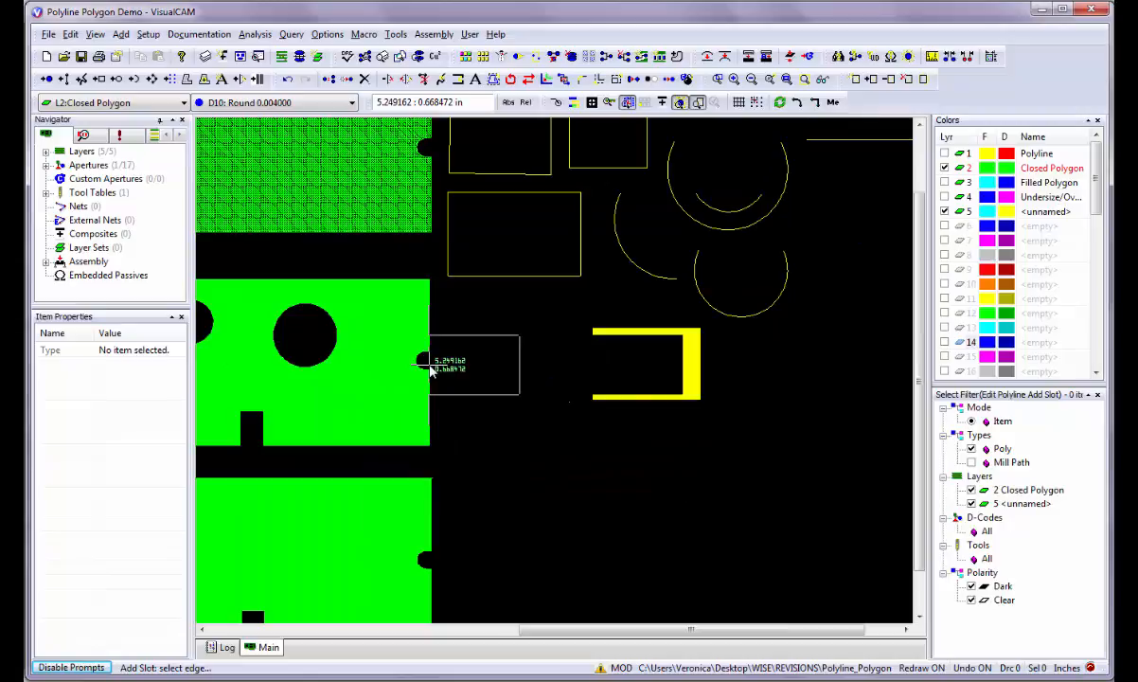
click(429, 370)
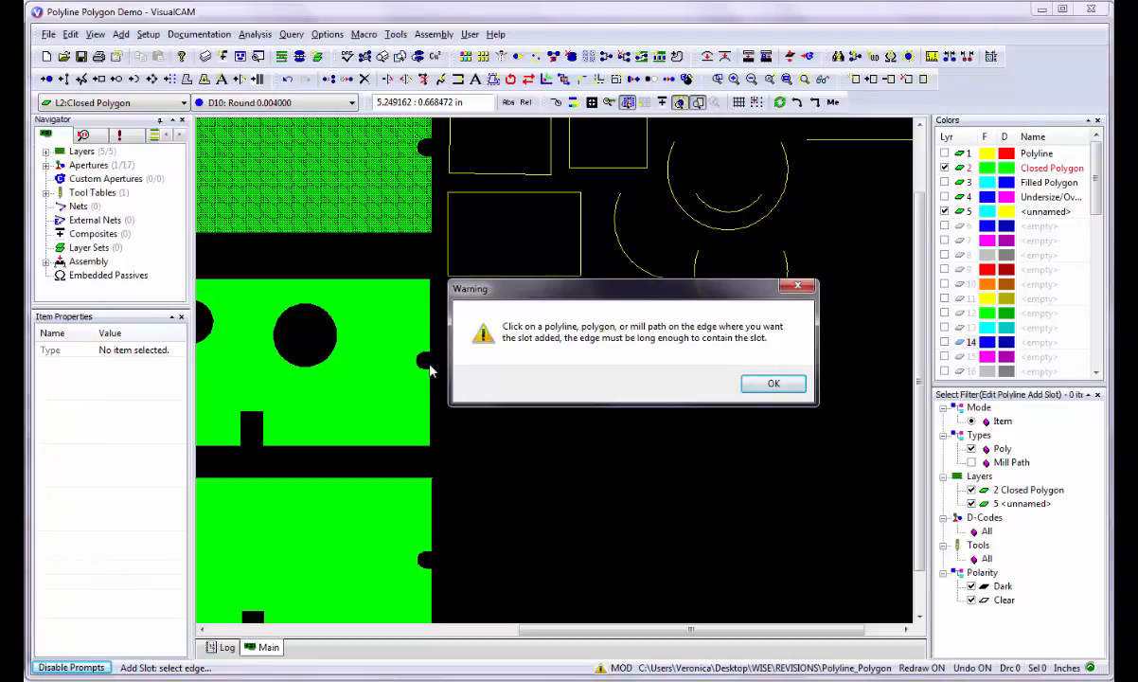
click(764, 383)
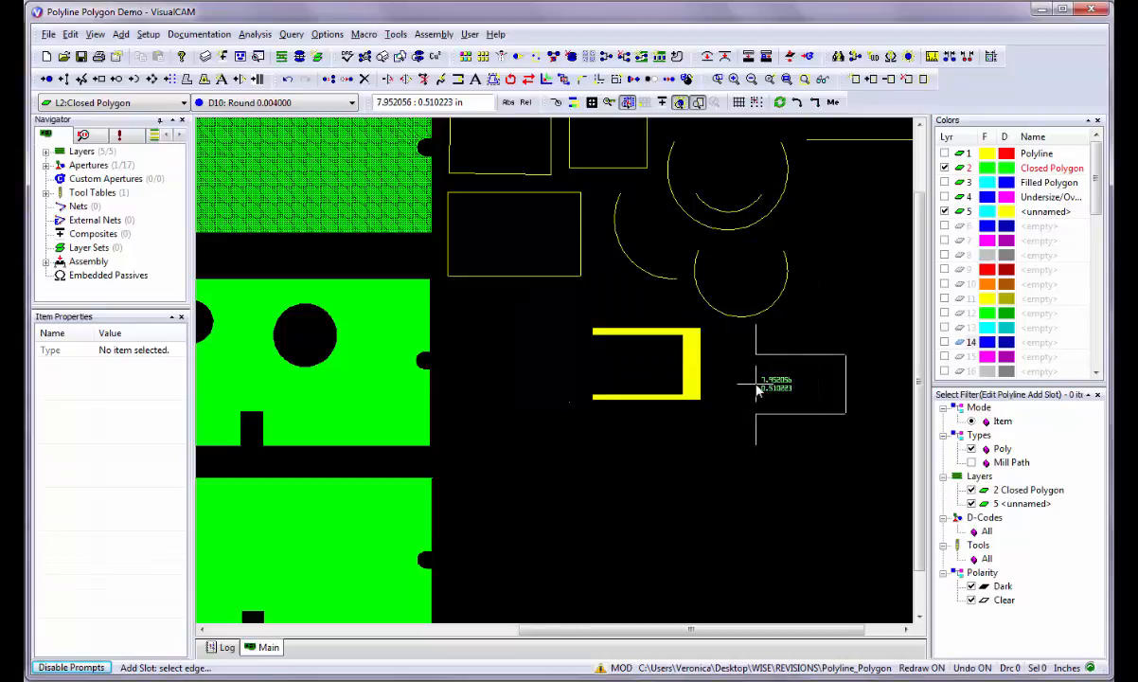
- Add one downward slot to the D10 outline polyline and one to the raster polygon along the lowest green shape's top edge
click(319, 483)
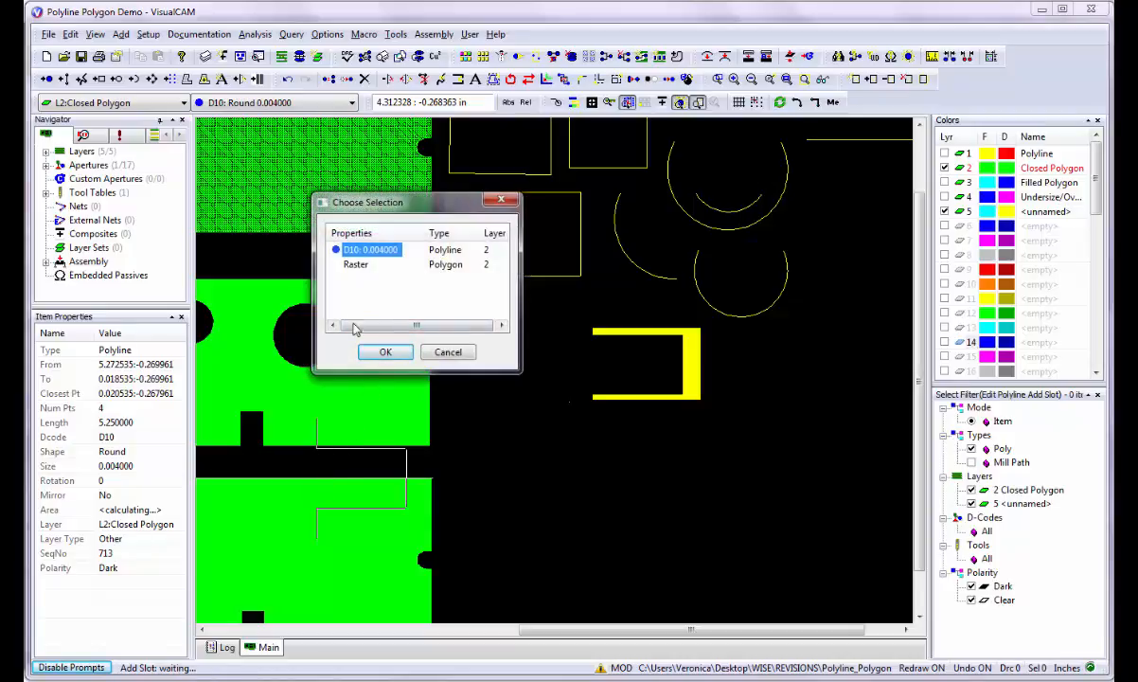
click(384, 352)
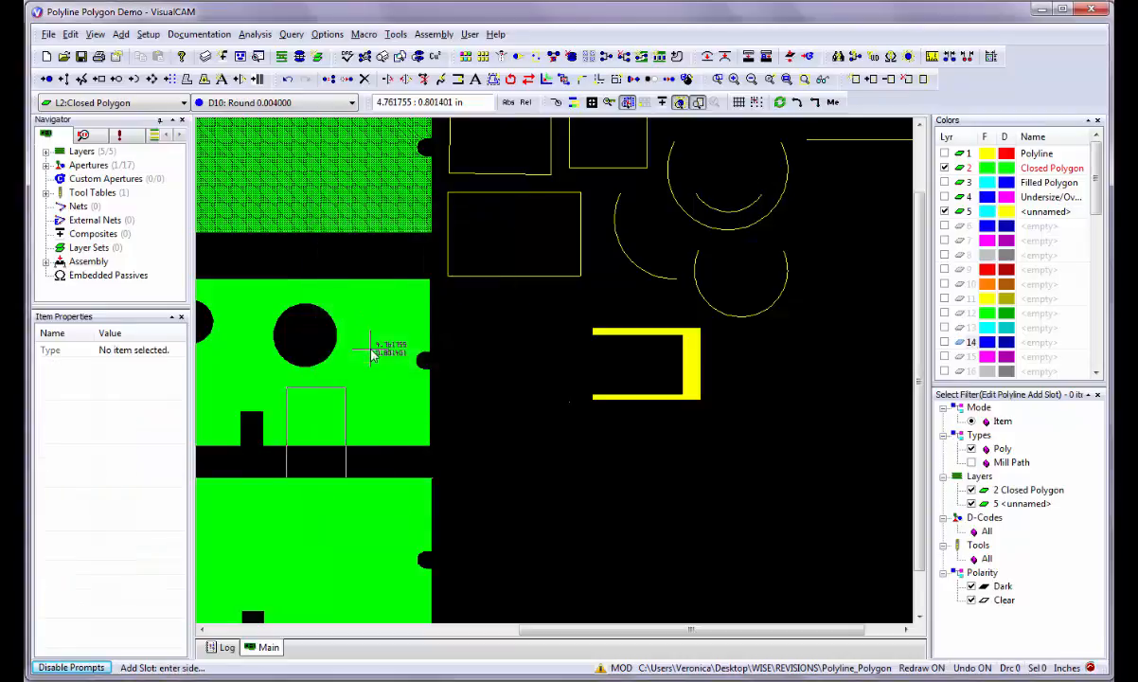
click(345, 519)
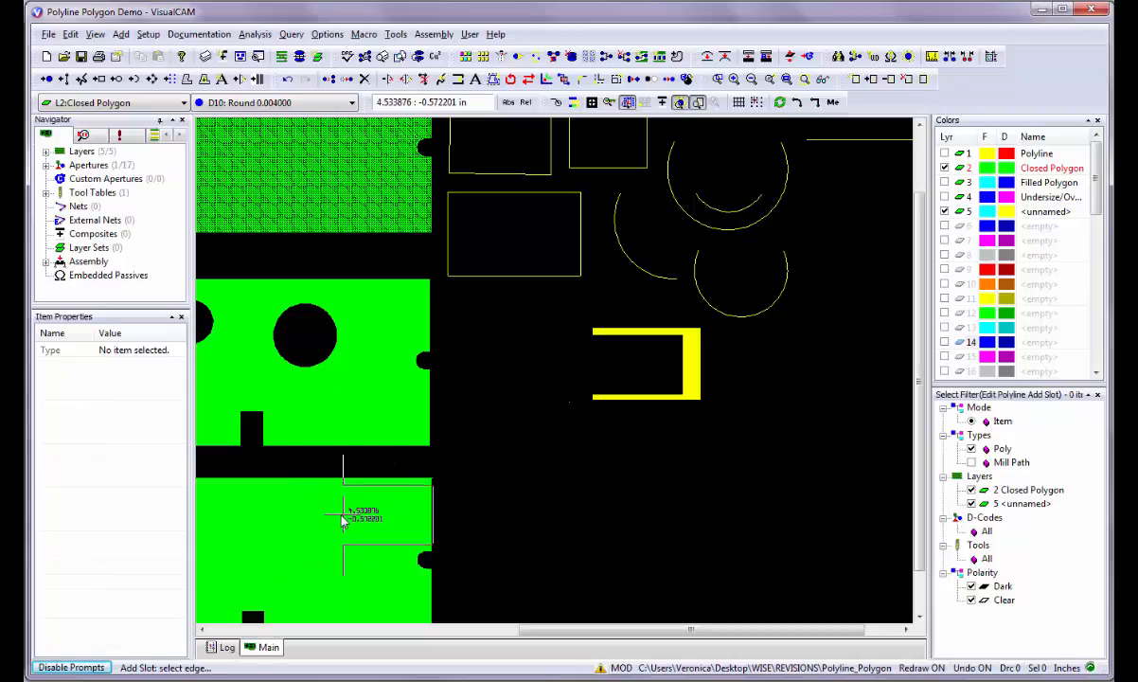
click(294, 512)
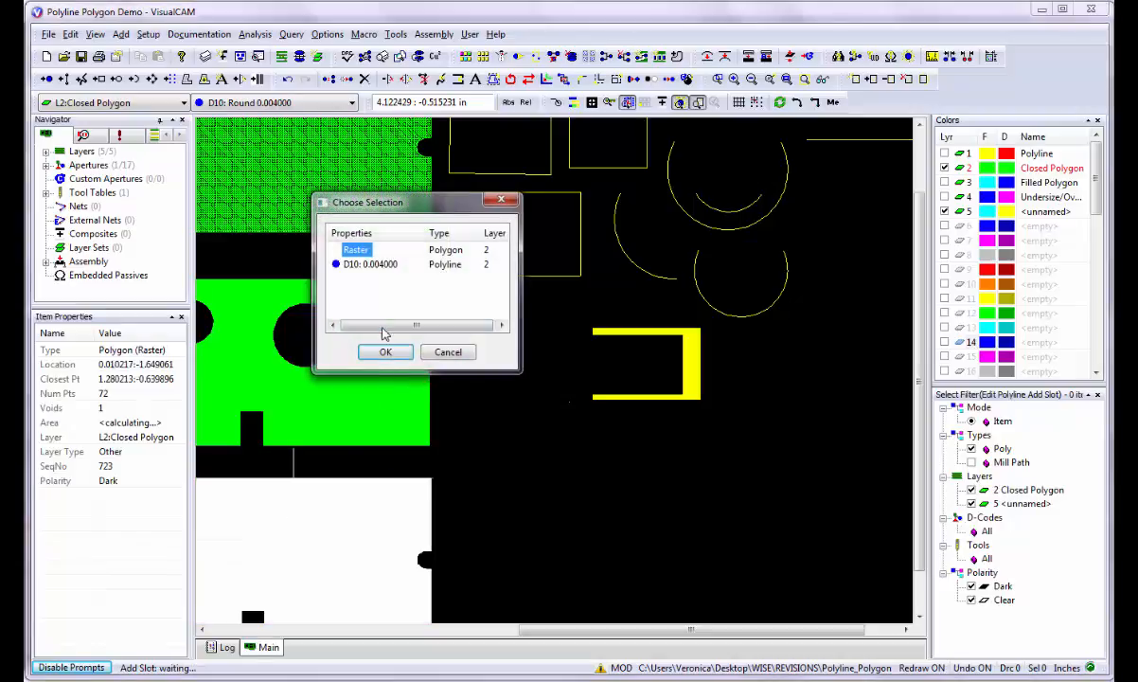
click(384, 353)
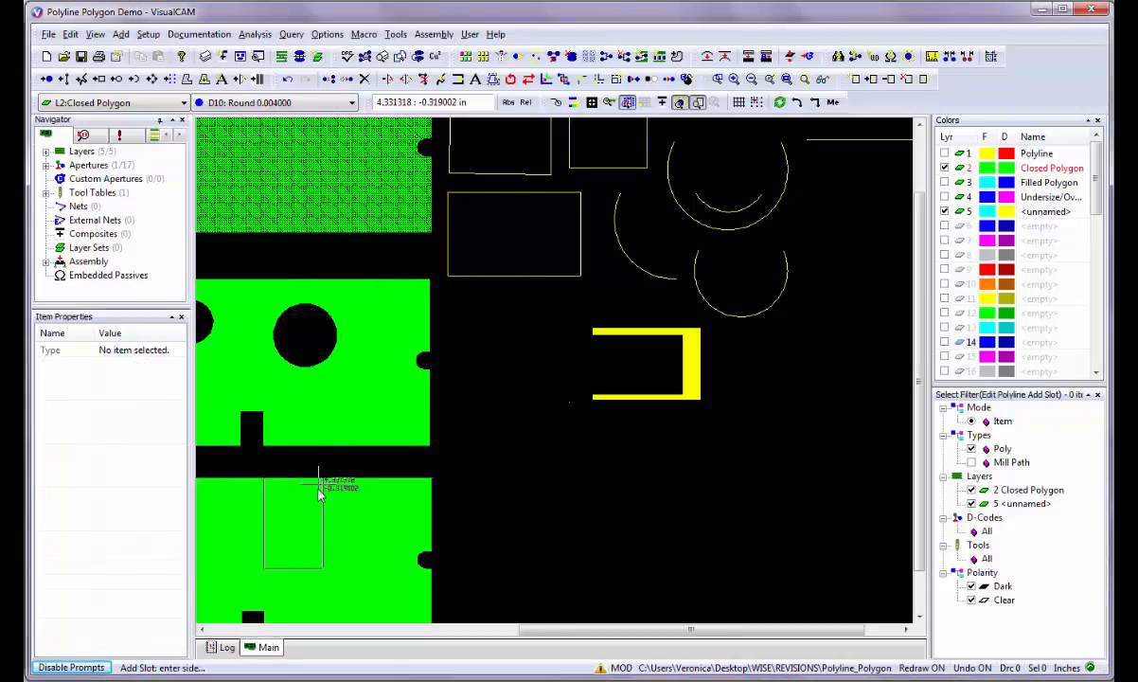
click(319, 511)
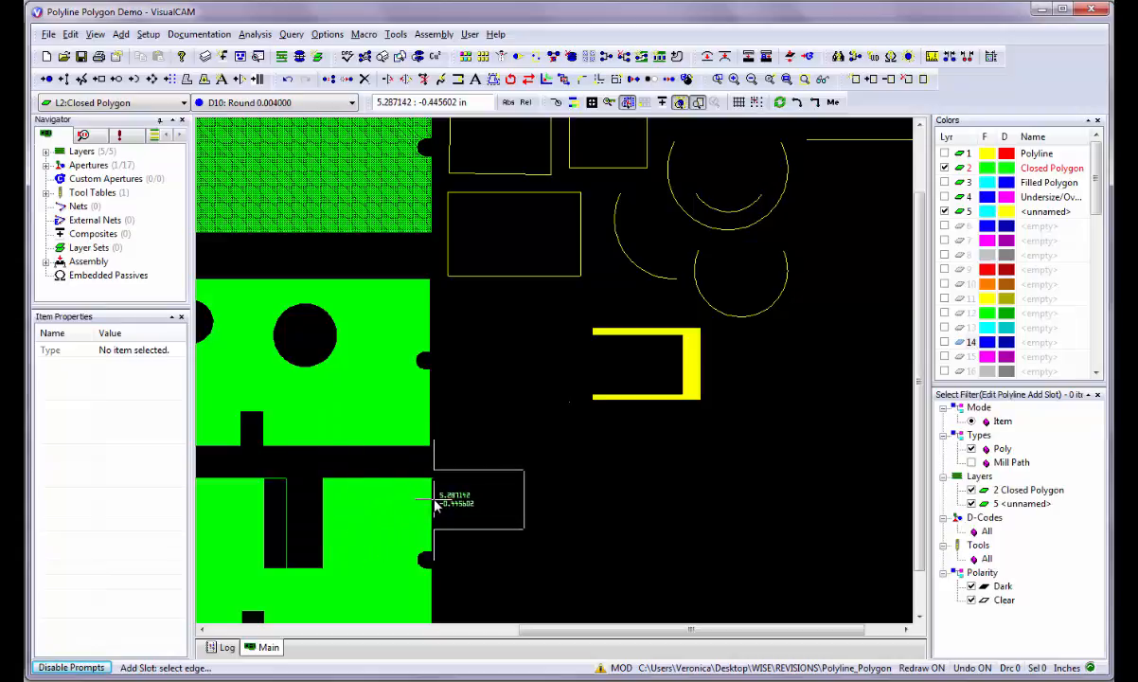
- Add a second downward slot to the raster polygon's top edge, to the right of the first one
click(351, 514)
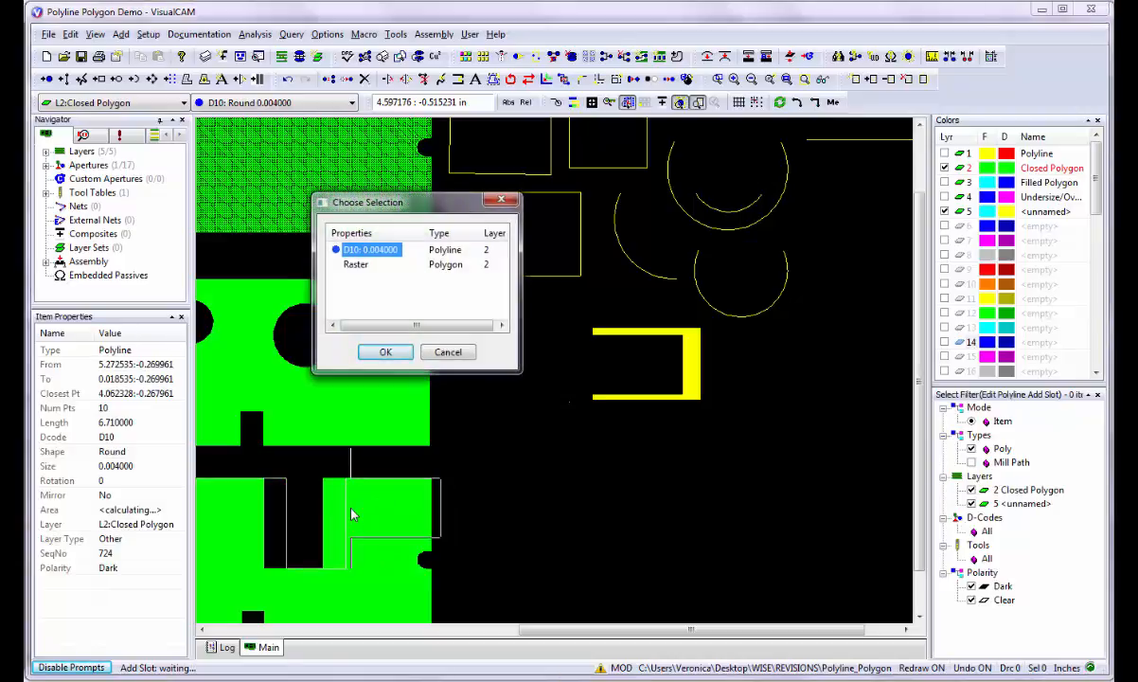
click(352, 264)
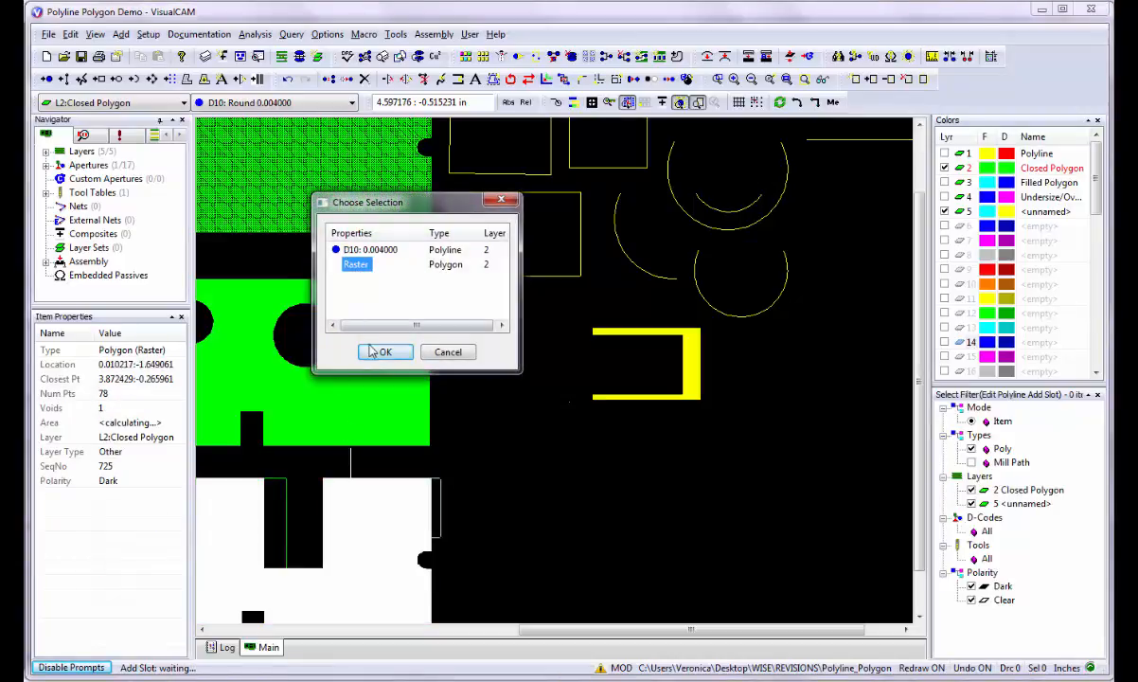
click(375, 352)
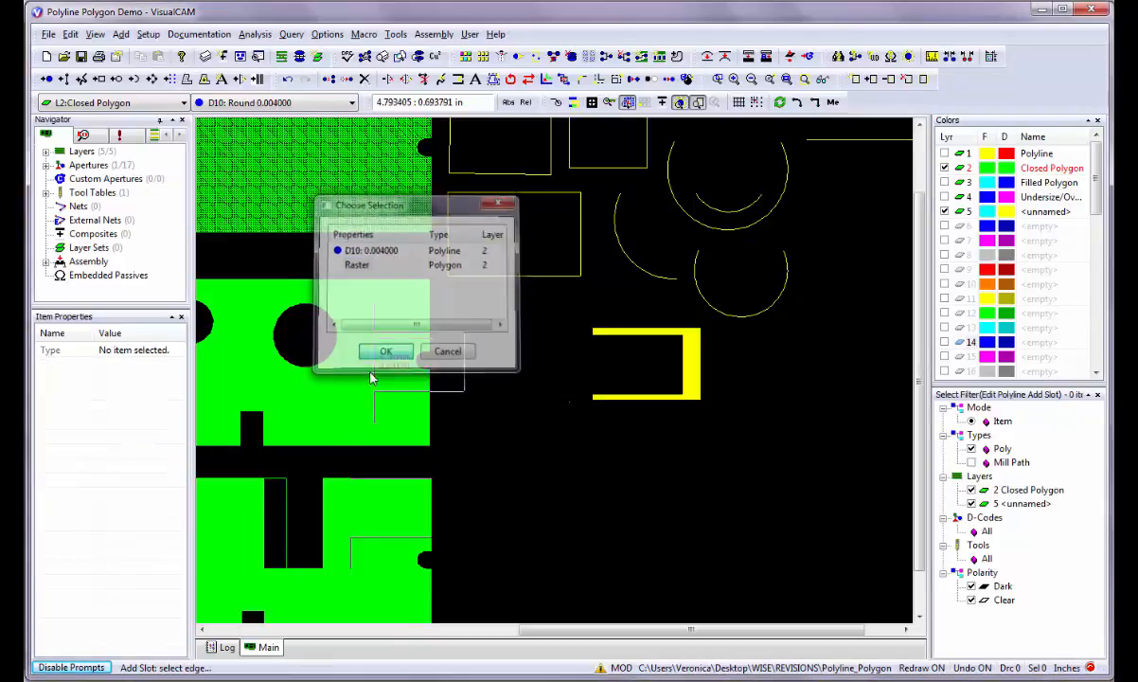
click(336, 511)
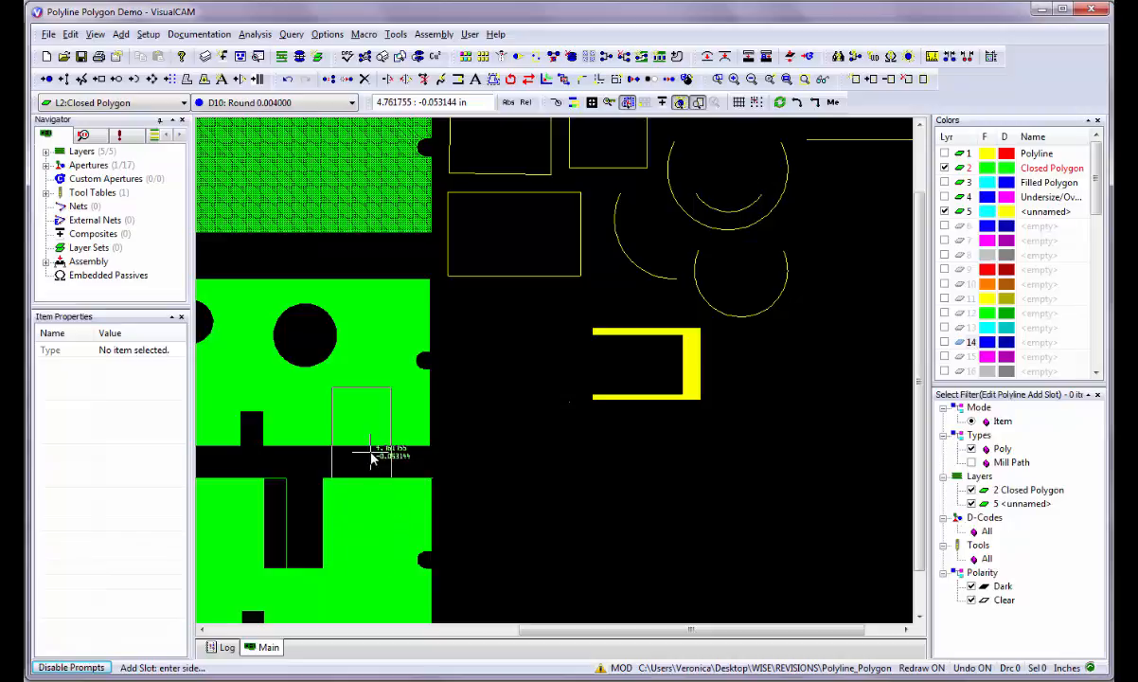
click(374, 506)
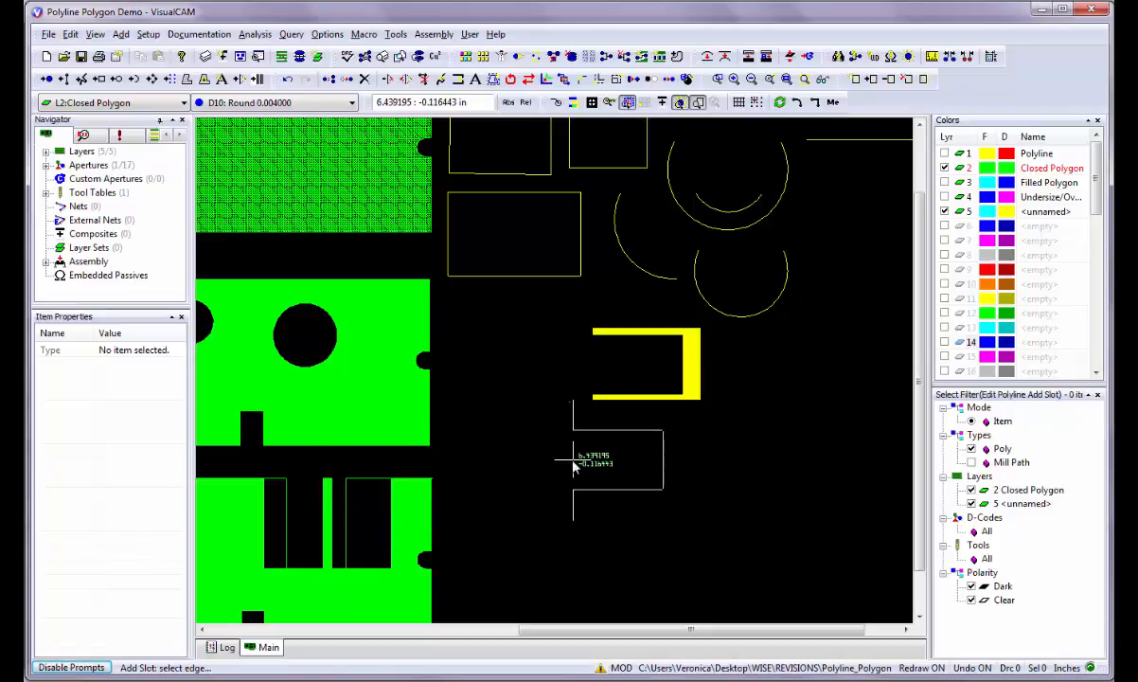
- Exit Add Slot, hide the Closed Polygon layer and layer 5, and show only the Undersize/Oversize layer's magenta rectangle
key(Home)
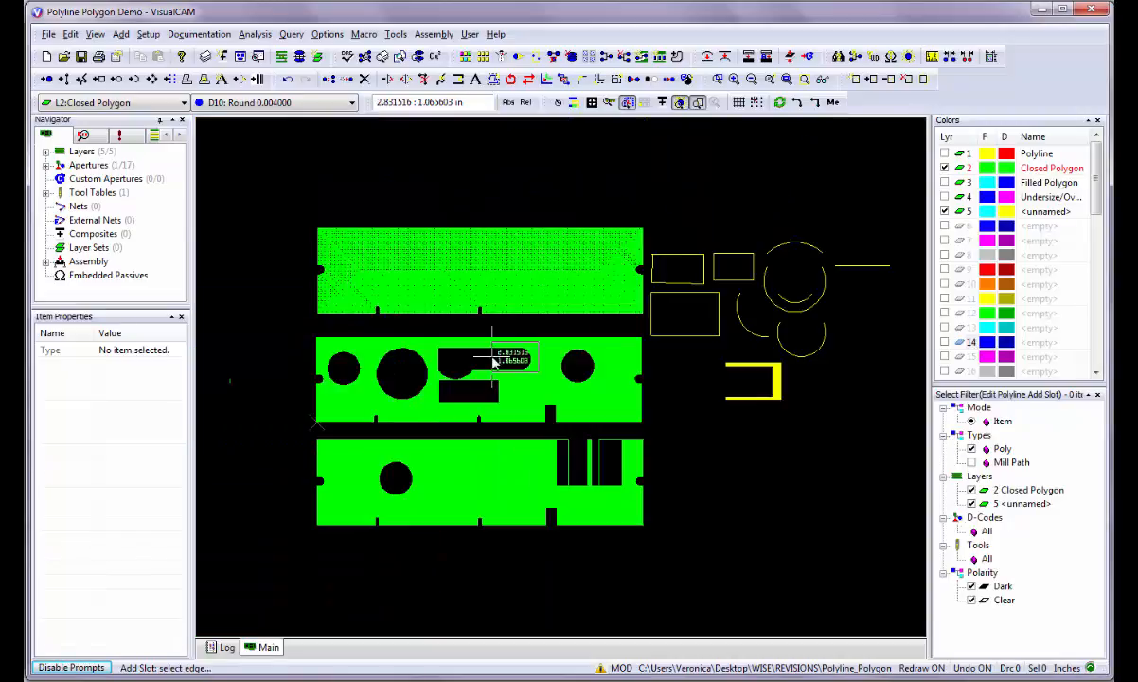
click(944, 167)
click(944, 211)
click(943, 196)
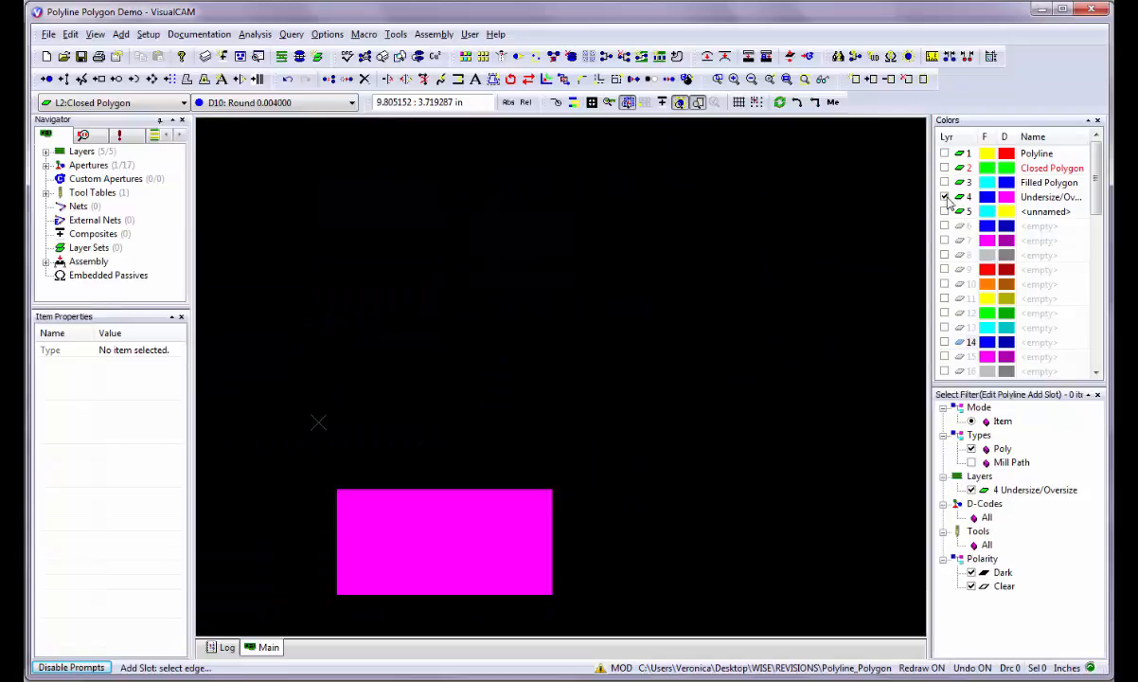
key(Escape)
key(Home)
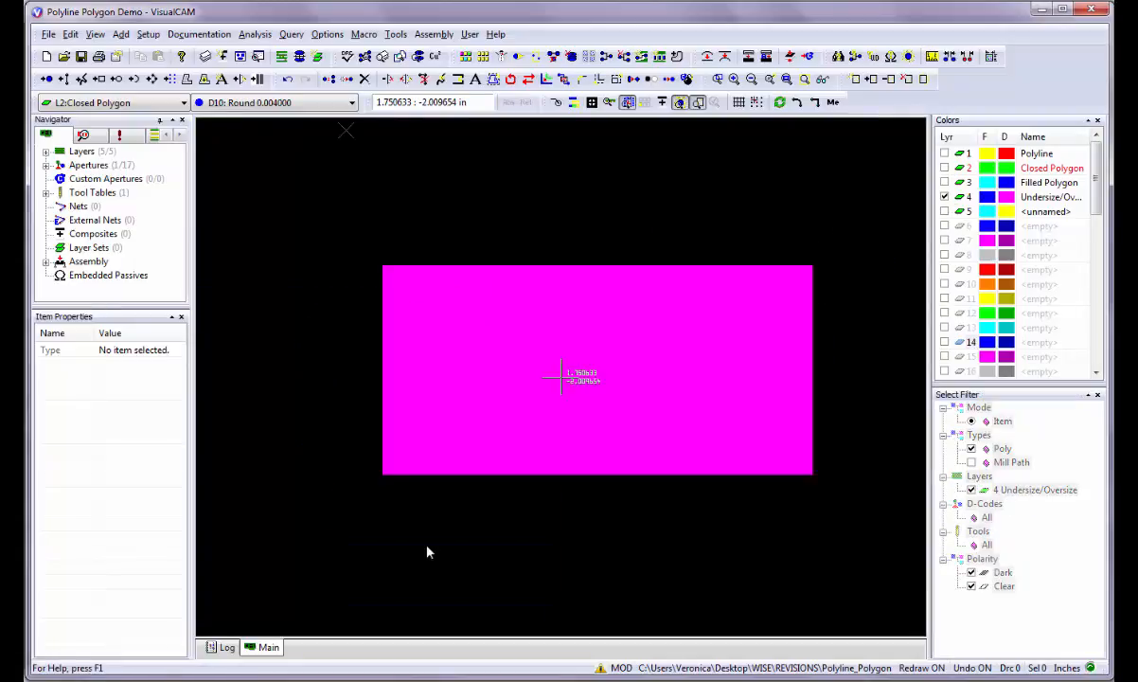
- Add a circular void to the left half of the magenta rectangle on the Undersize/Oversize layer
click(204, 80)
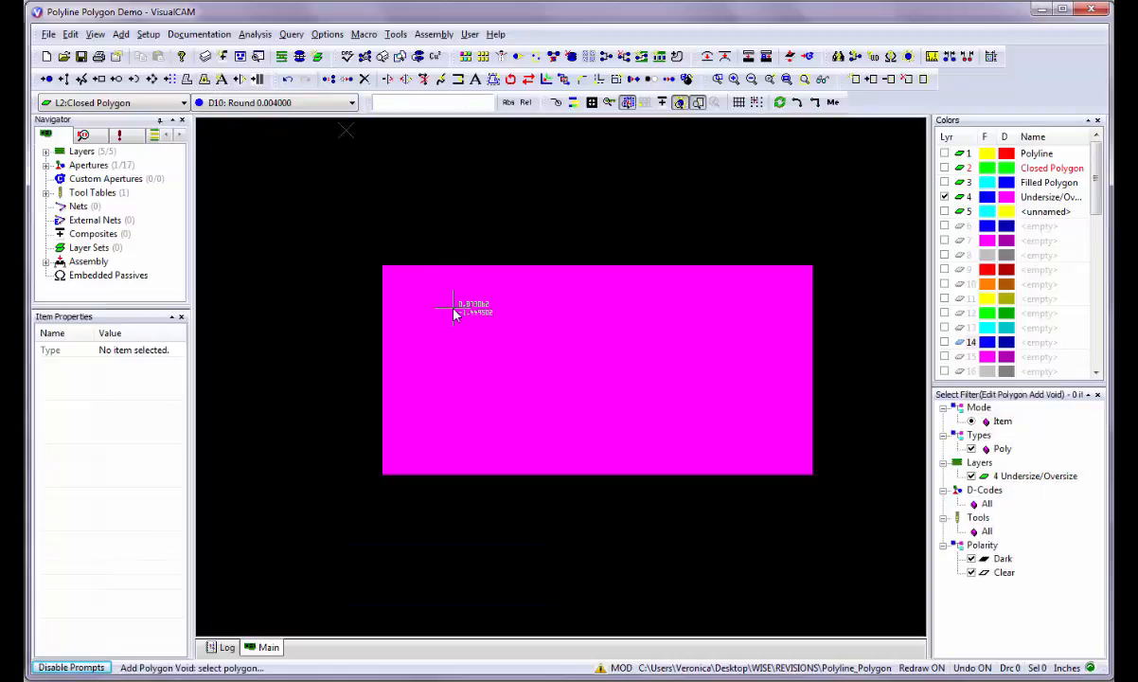
click(469, 327)
key(c)
click(527, 414)
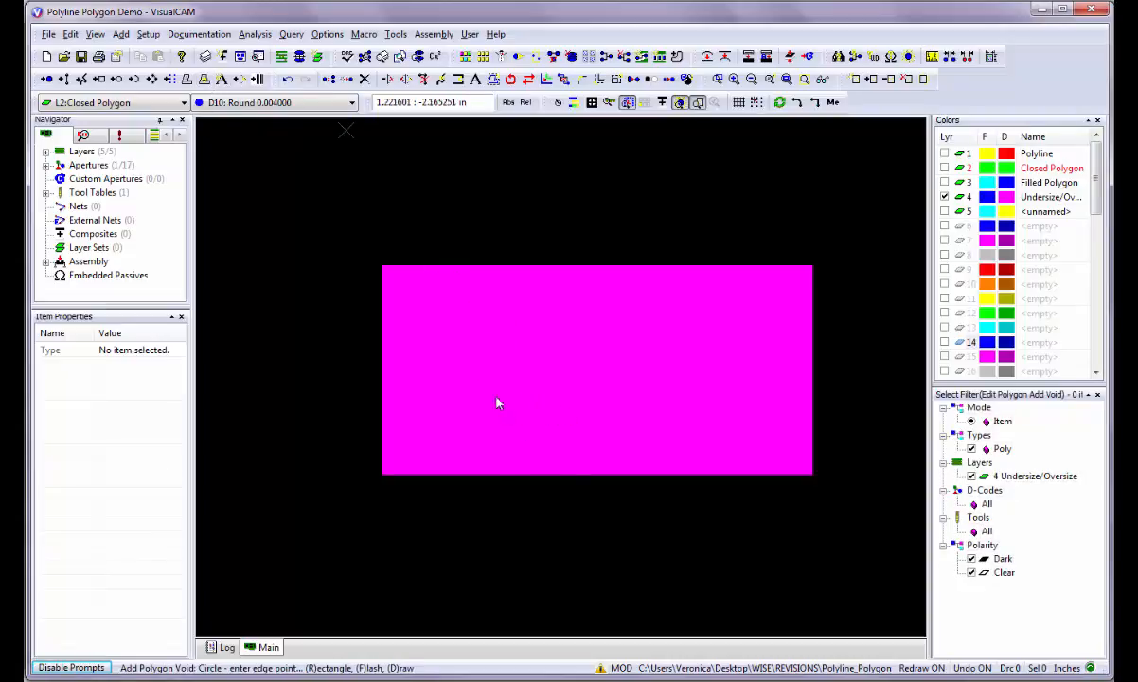
click(467, 363)
click(467, 368)
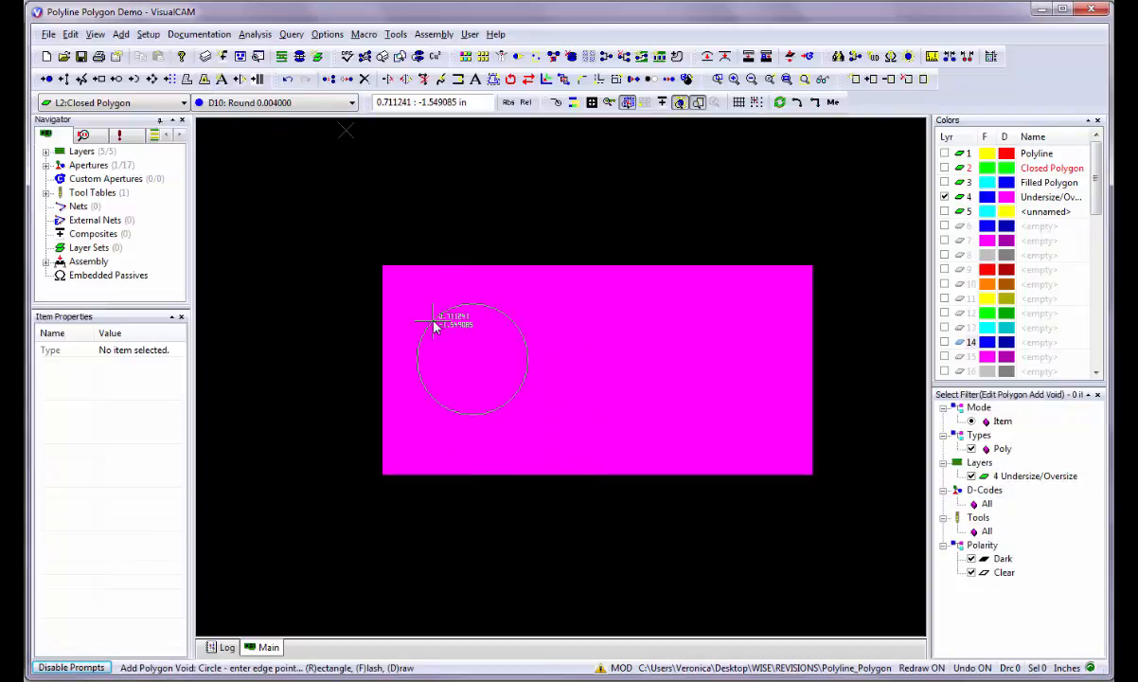
click(431, 323)
click(793, 359)
- Add two narrow horizontal rectangular voids, one above the other, to the right of the magenta polygon's circular void
key(r)
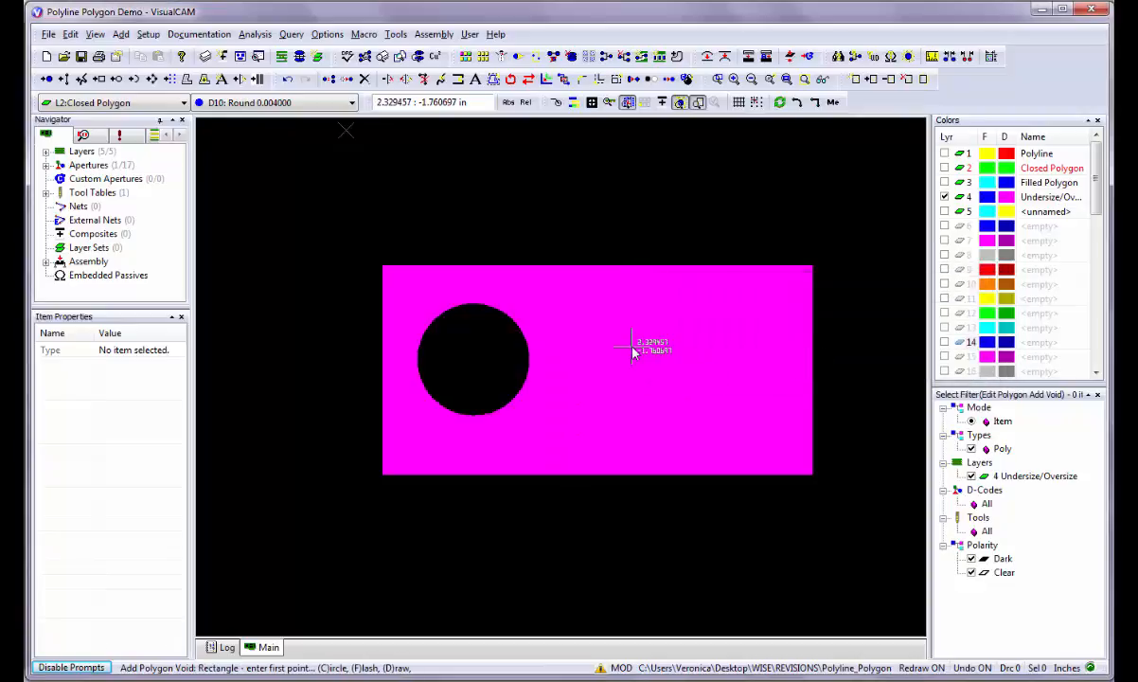
click(586, 324)
click(739, 350)
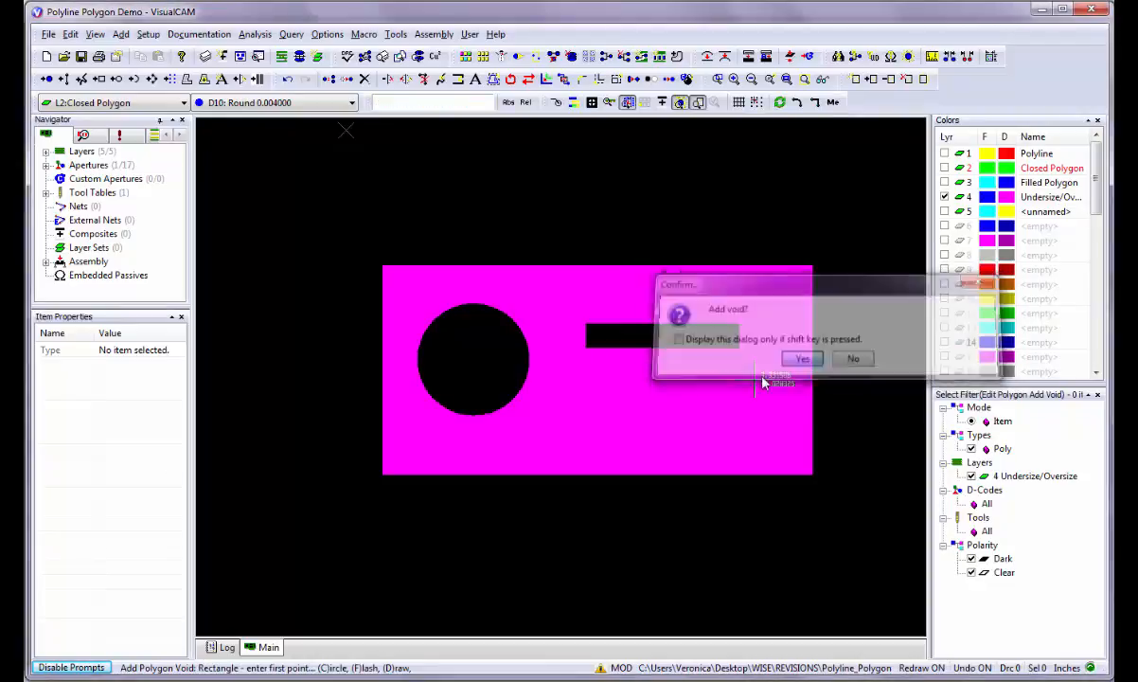
click(801, 358)
click(727, 409)
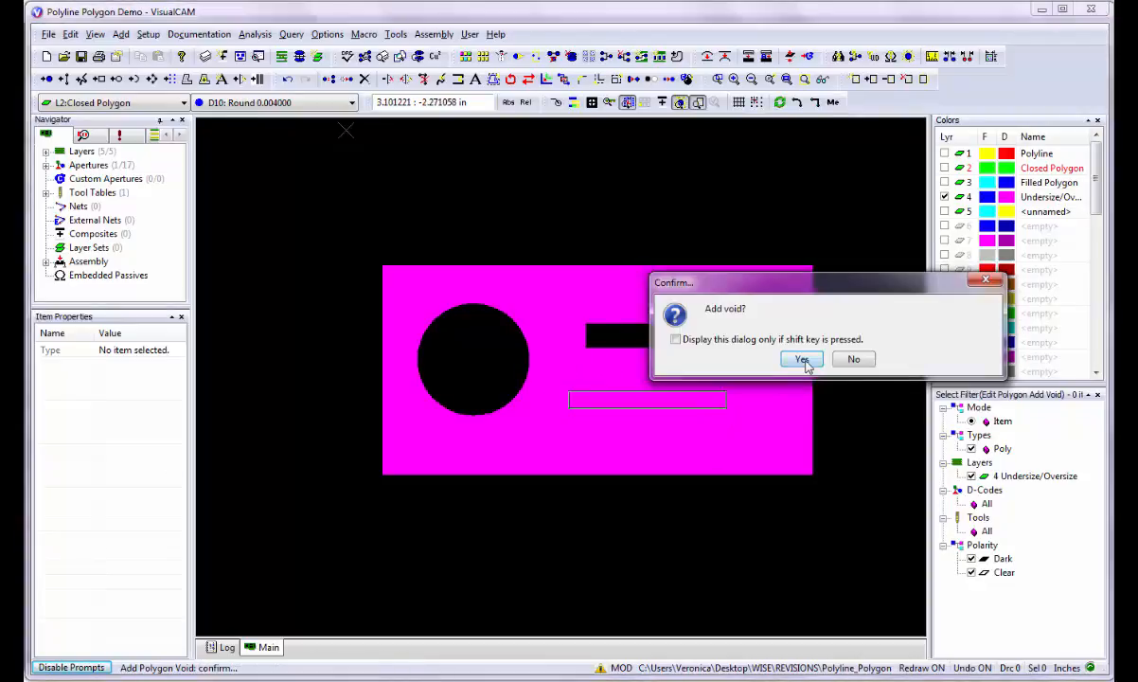
click(795, 358)
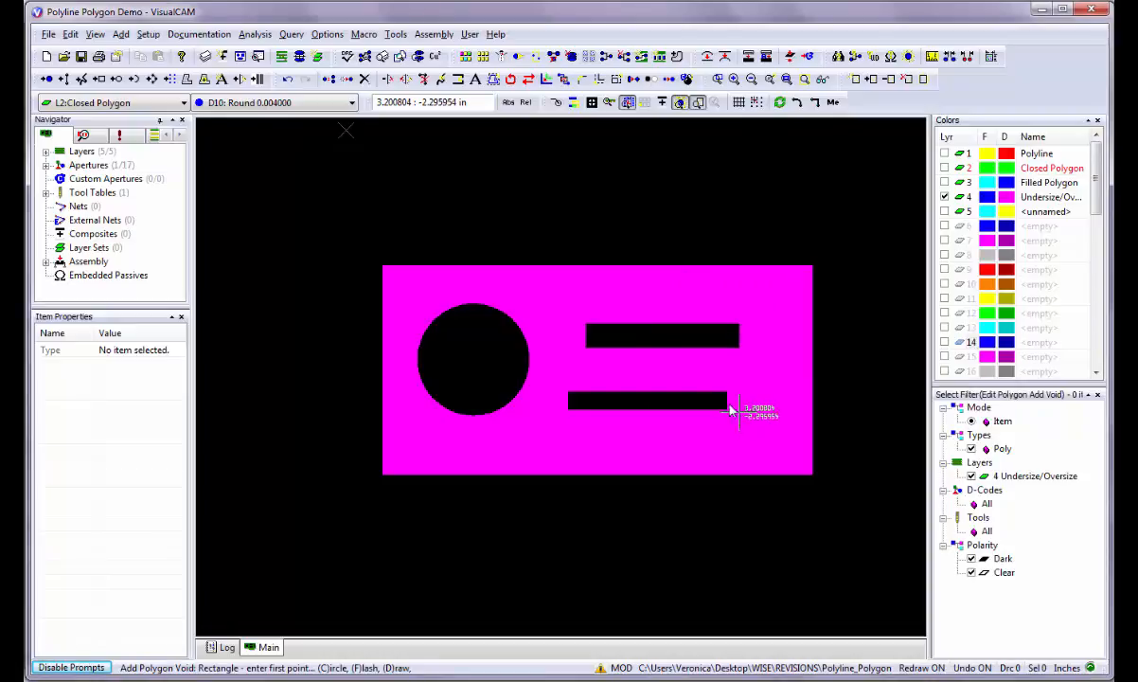
- Open Polygon Over/Undersize and examine its outer sizing method, amount, percent and extent-basis options
click(71, 35)
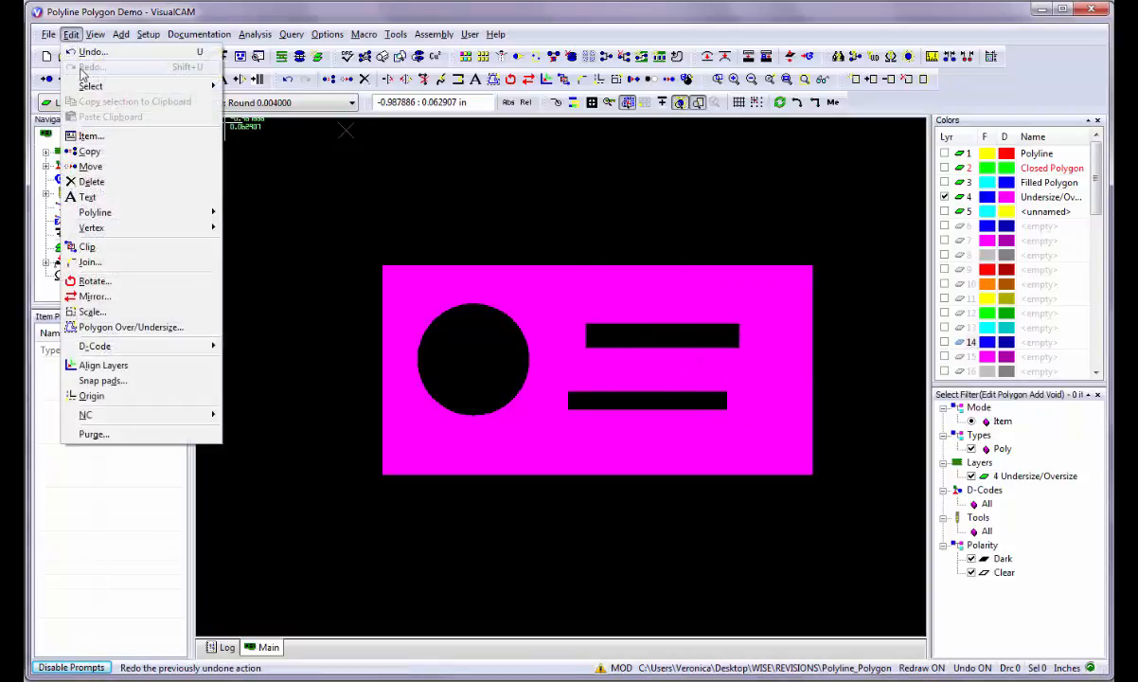
click(105, 327)
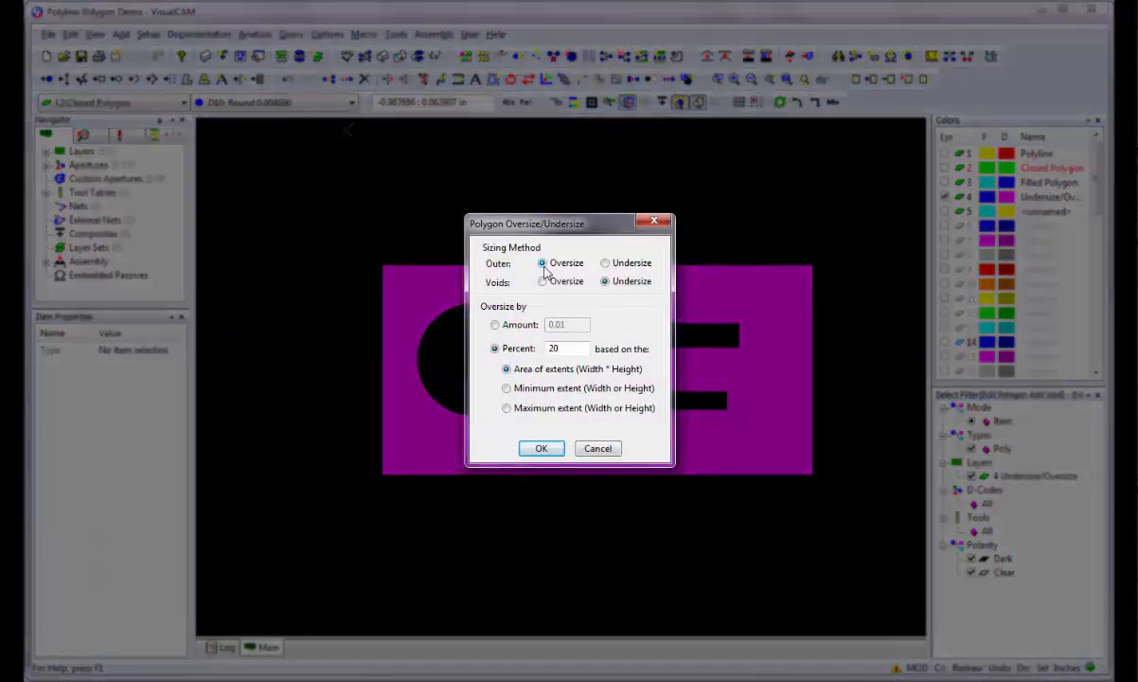
click(605, 264)
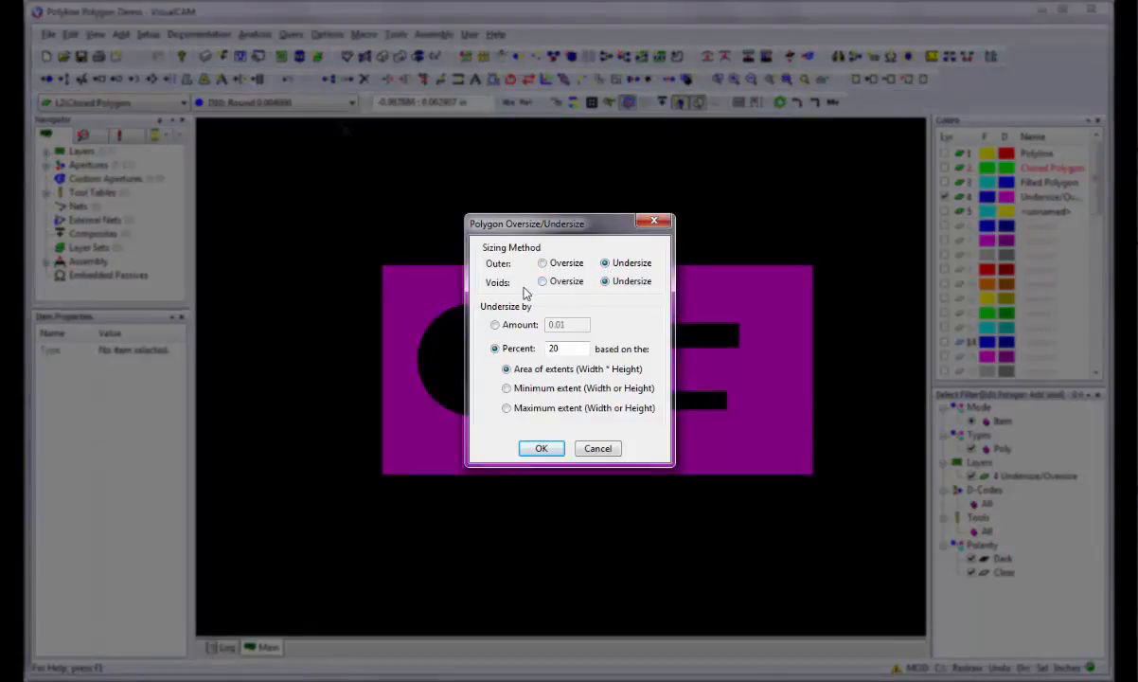
click(543, 263)
click(494, 324)
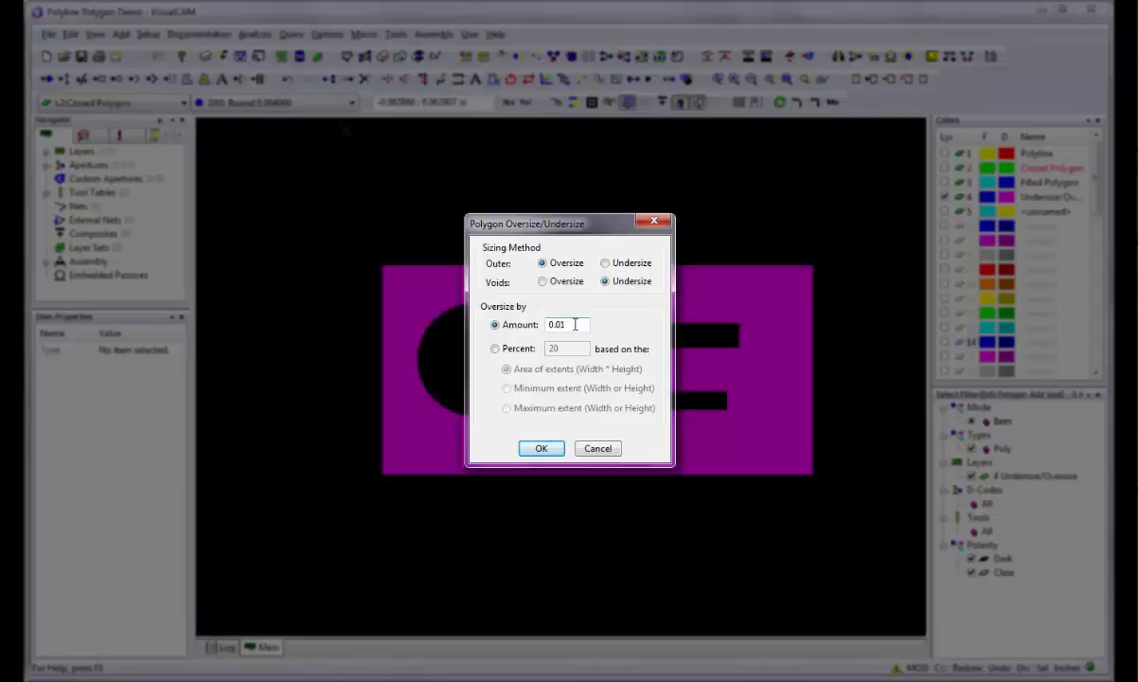
click(496, 349)
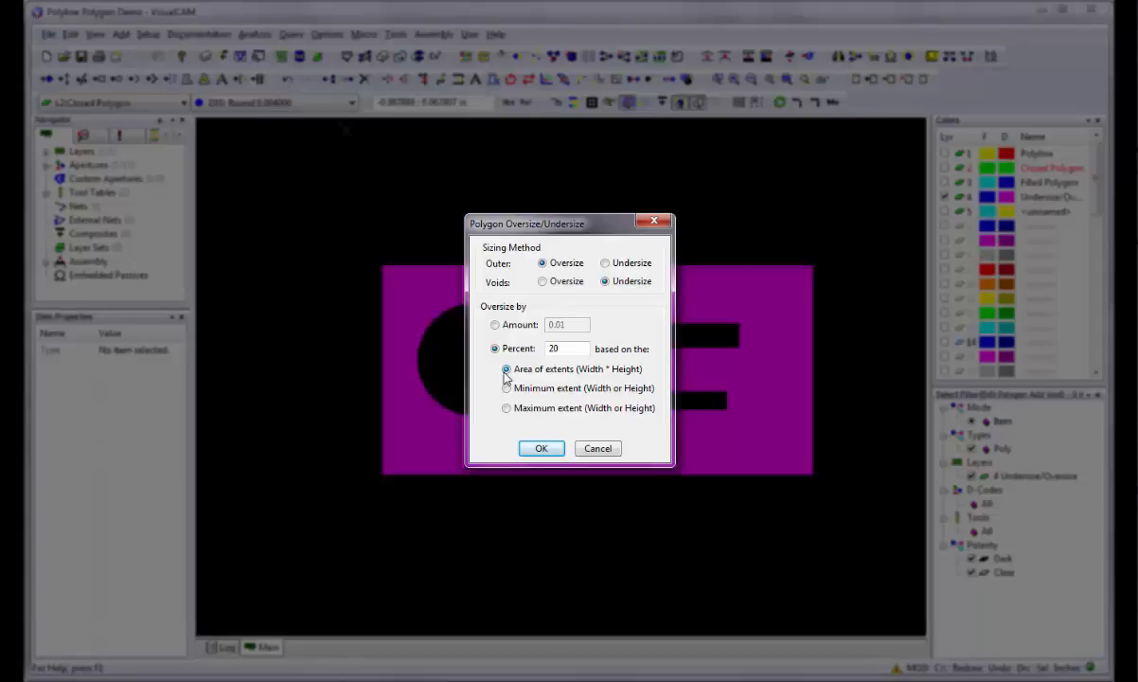
click(506, 388)
click(506, 407)
- Undersize the magenta polygon's outer boundary and voids by 5 percent based on the area of extents
click(604, 264)
double_click(568, 349)
text(5)
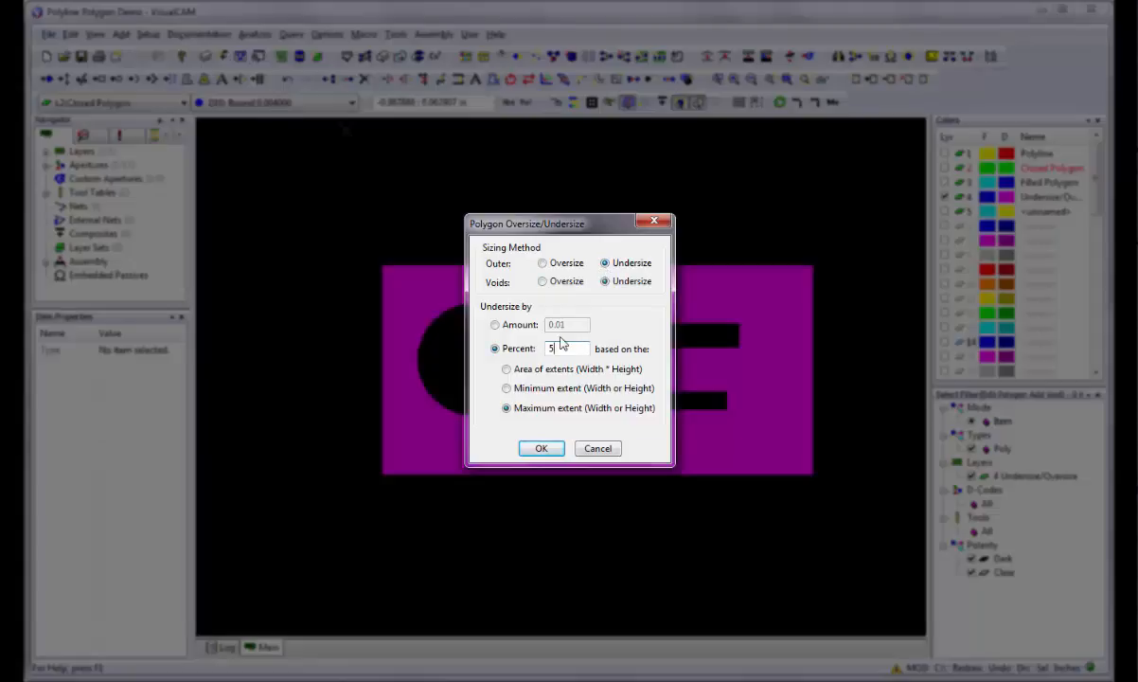
click(507, 368)
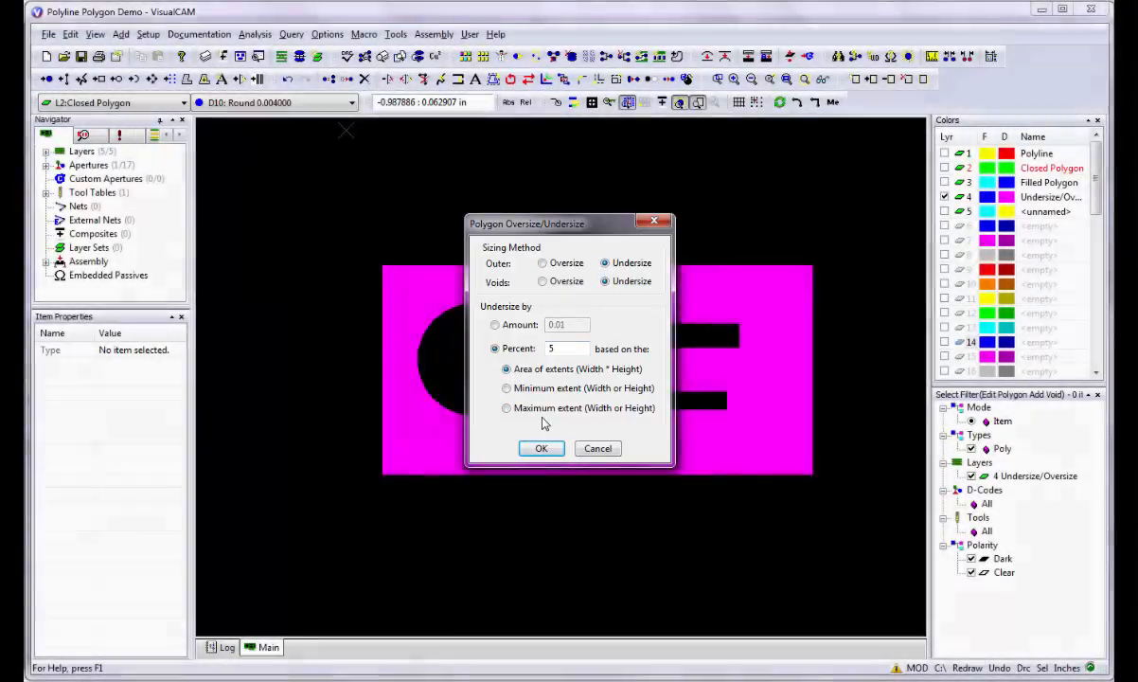
click(539, 448)
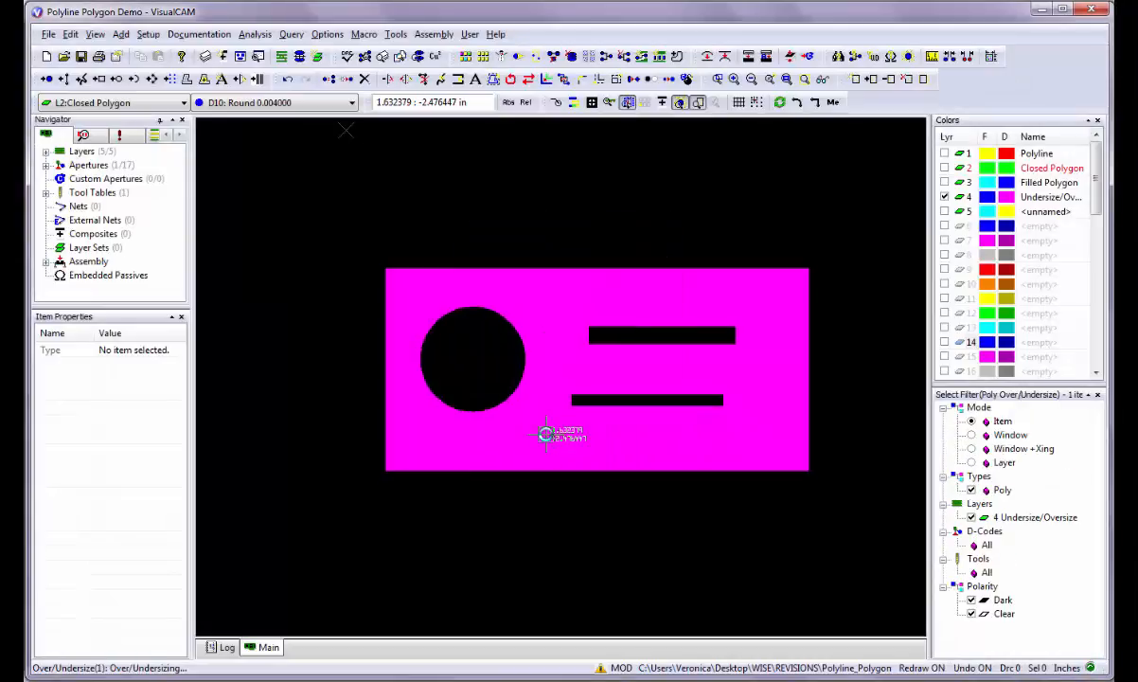
- Undersize the magenta polygon and its voids a second time by a percentage of the area of extents
right_click(546, 435)
click(563, 586)
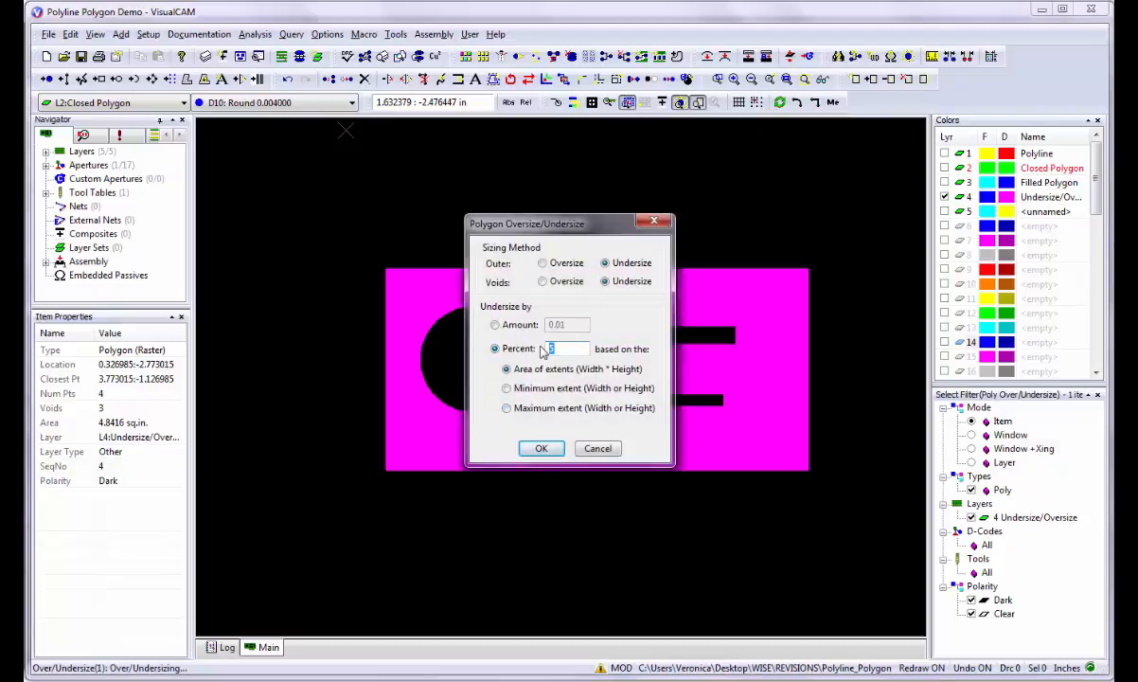
click(541, 449)
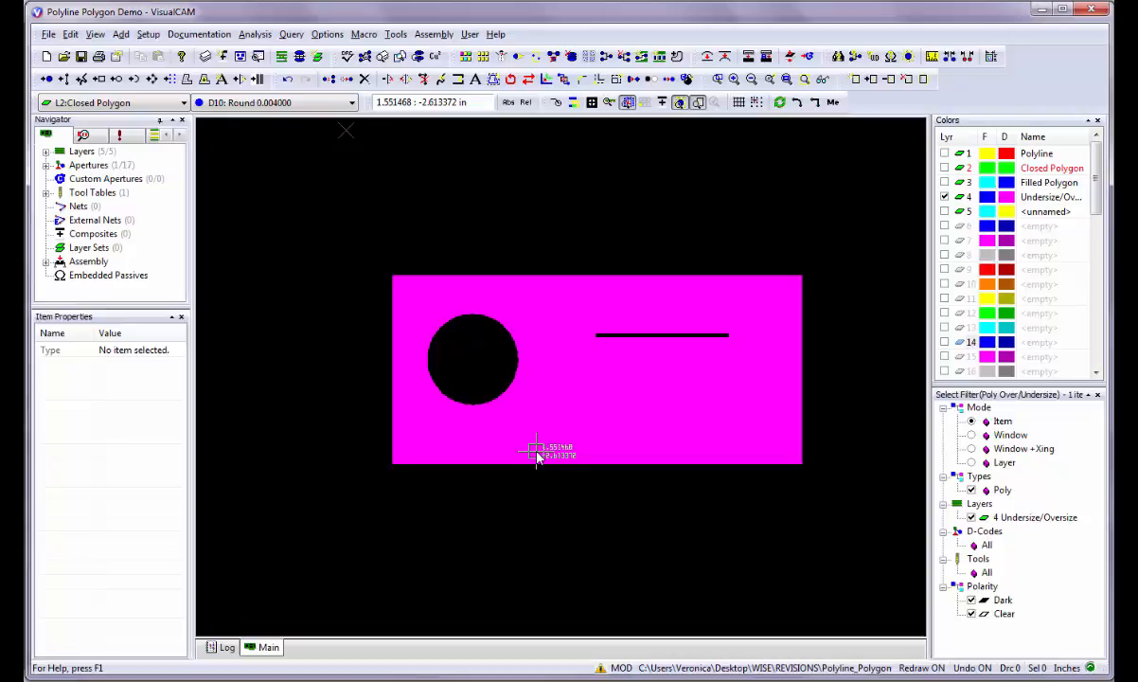
- Copy the magenta polygon's left edge and place three spaced copies to the left of the polygon
click(394, 378)
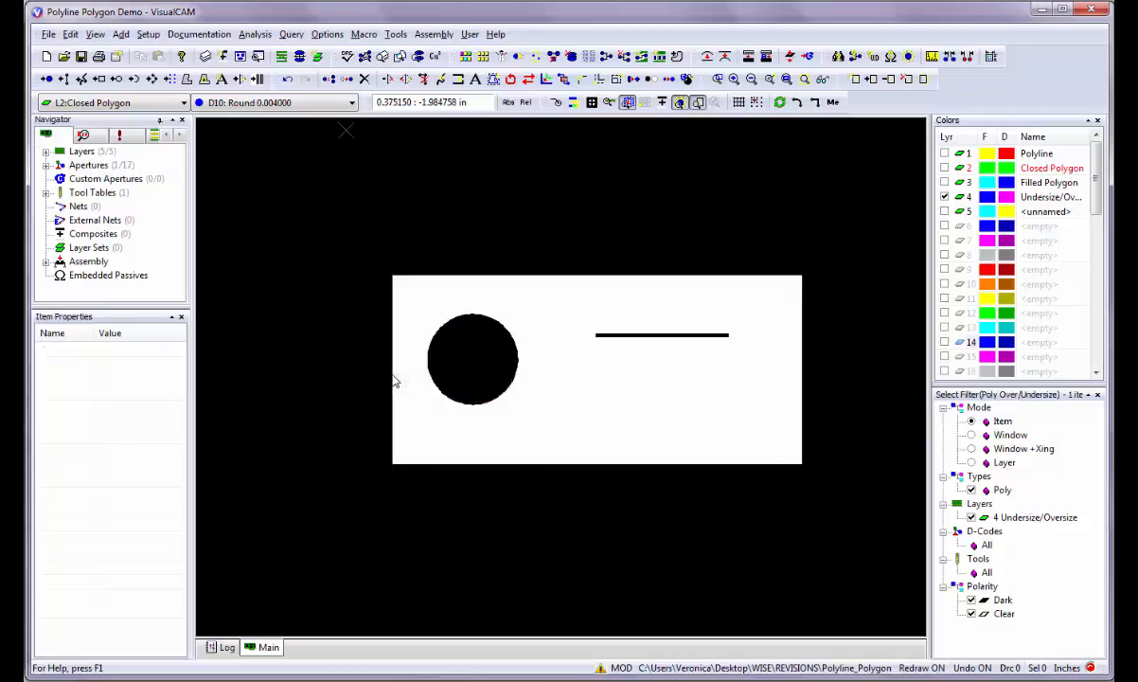
right_click(395, 378)
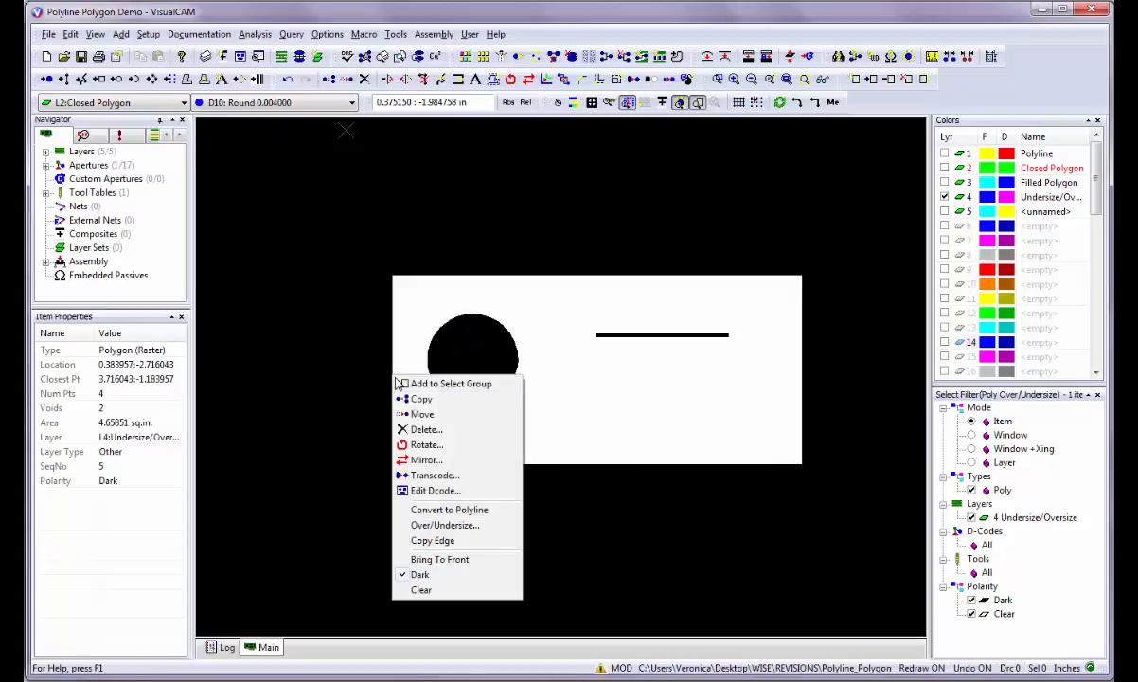
click(416, 539)
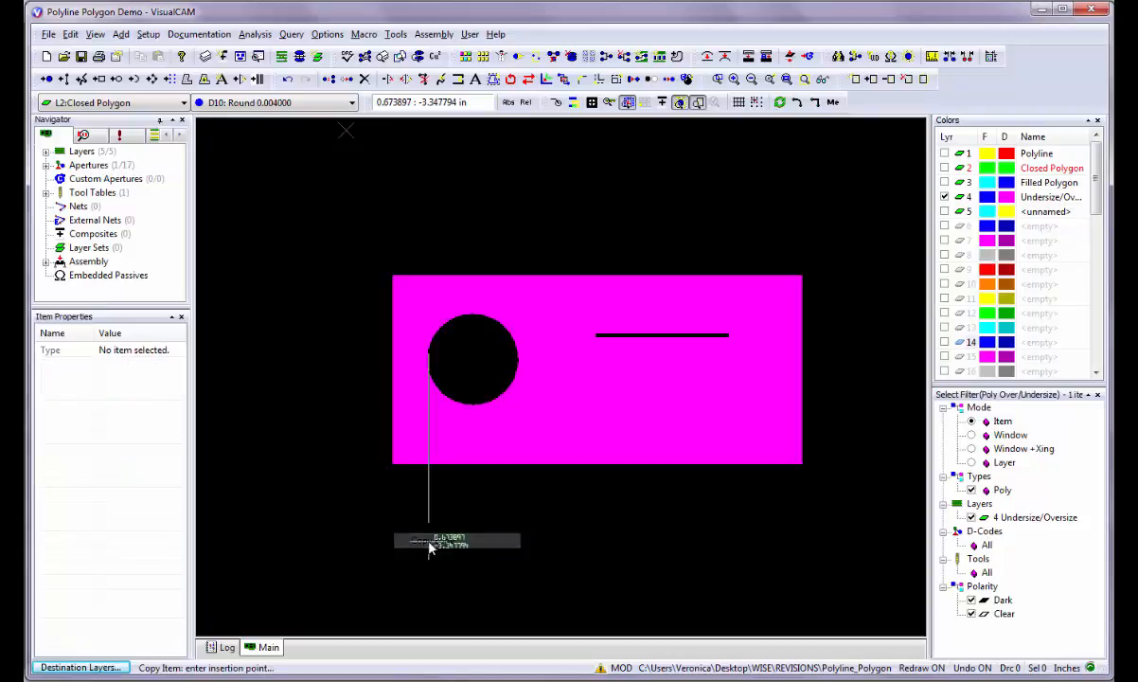
click(350, 466)
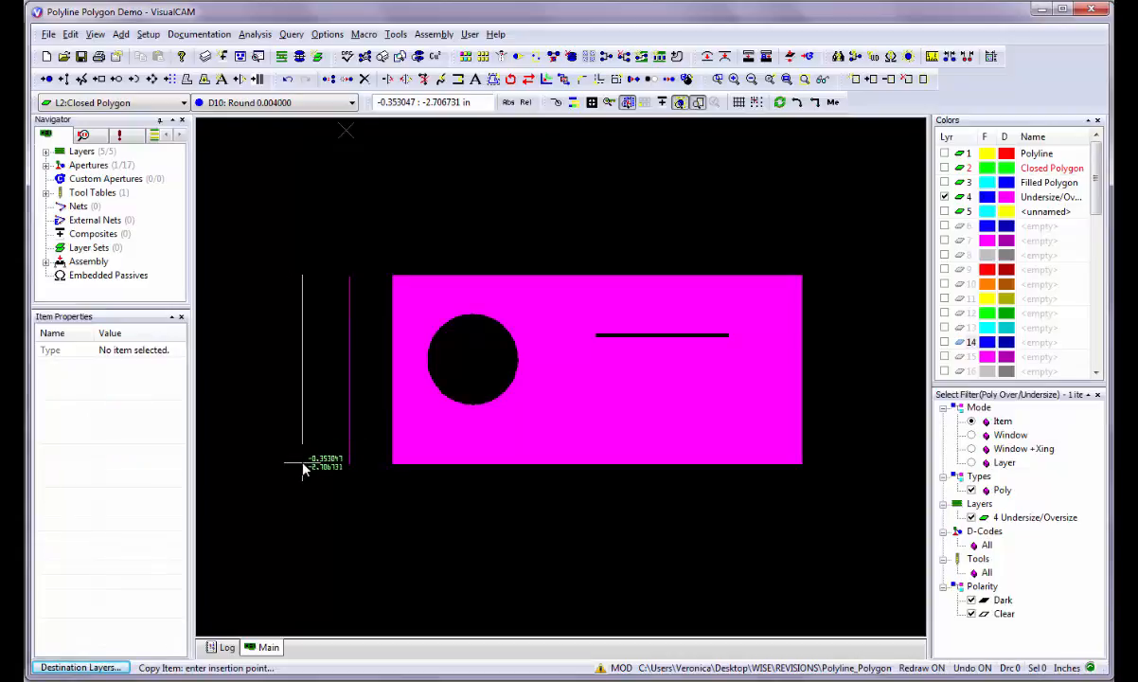
click(303, 468)
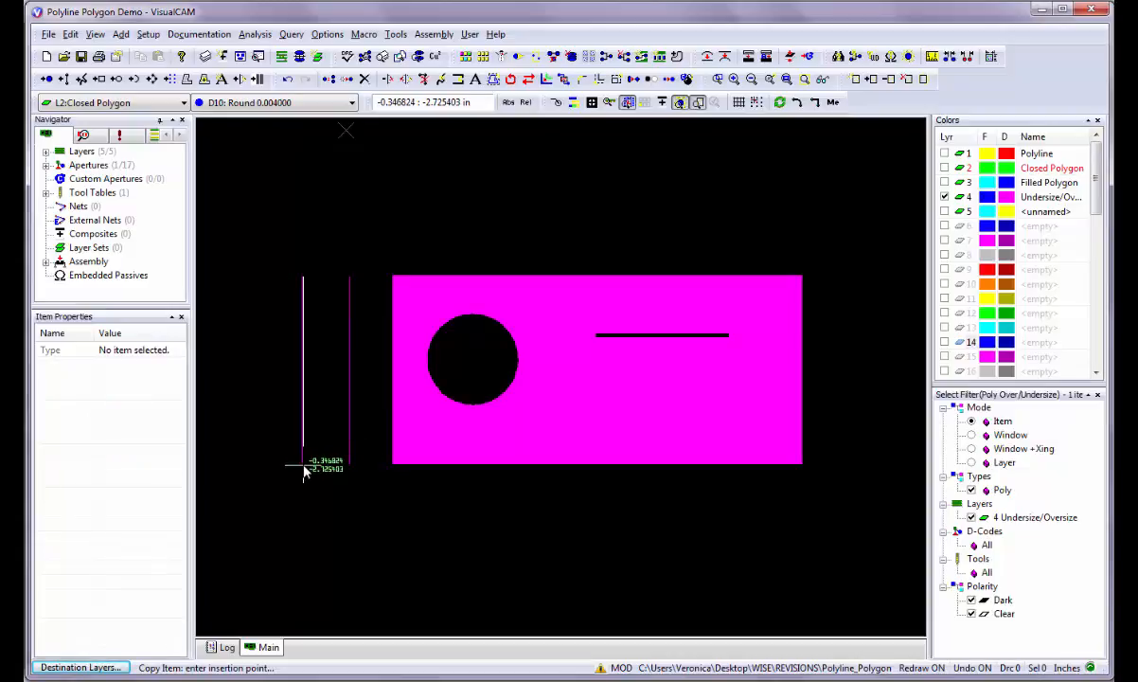
click(243, 469)
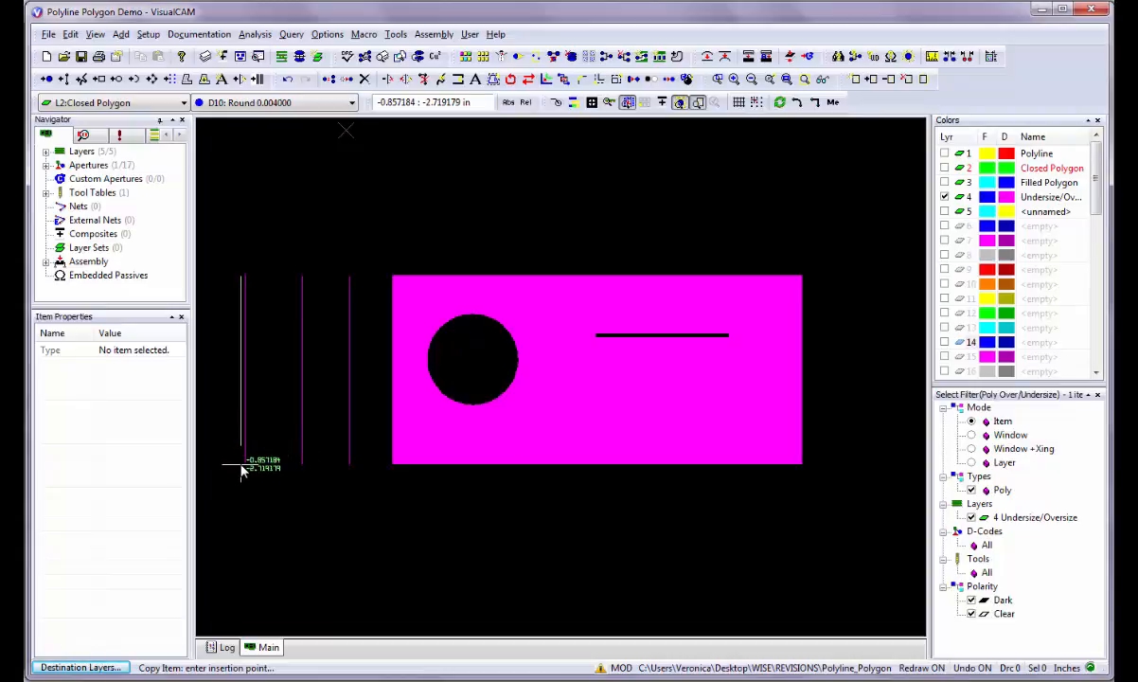
key(Escape)
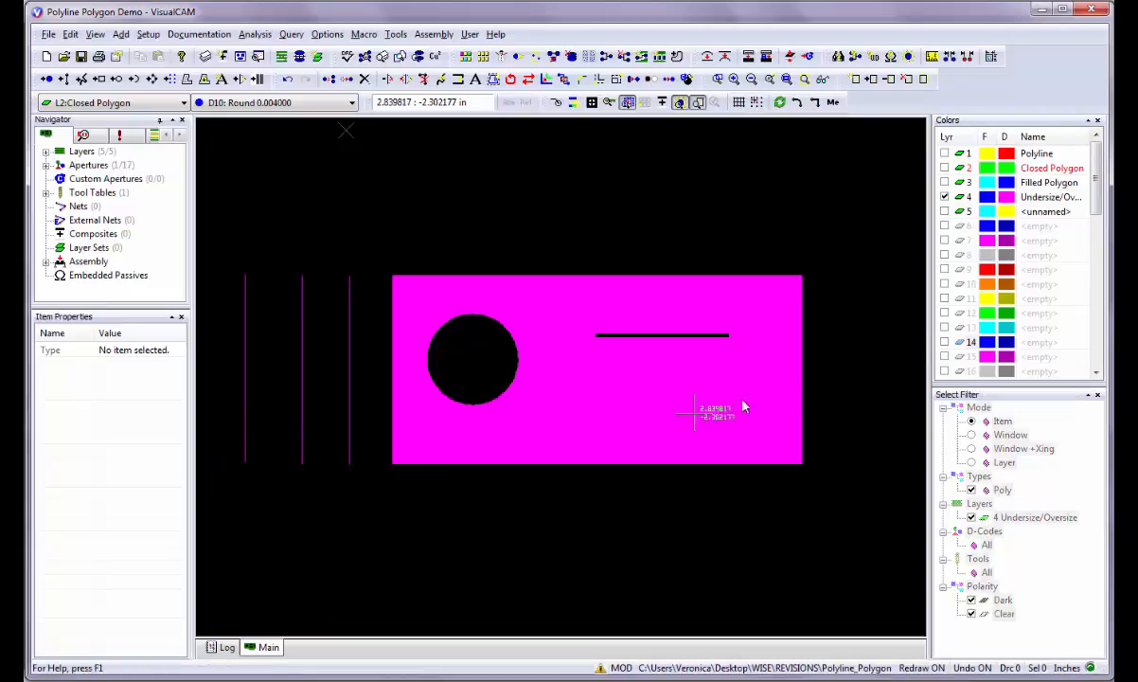
- Show the Filled Polygon layer and place two copies of the blue polygon's bottom edge segment between its slots below the polygon
click(943, 182)
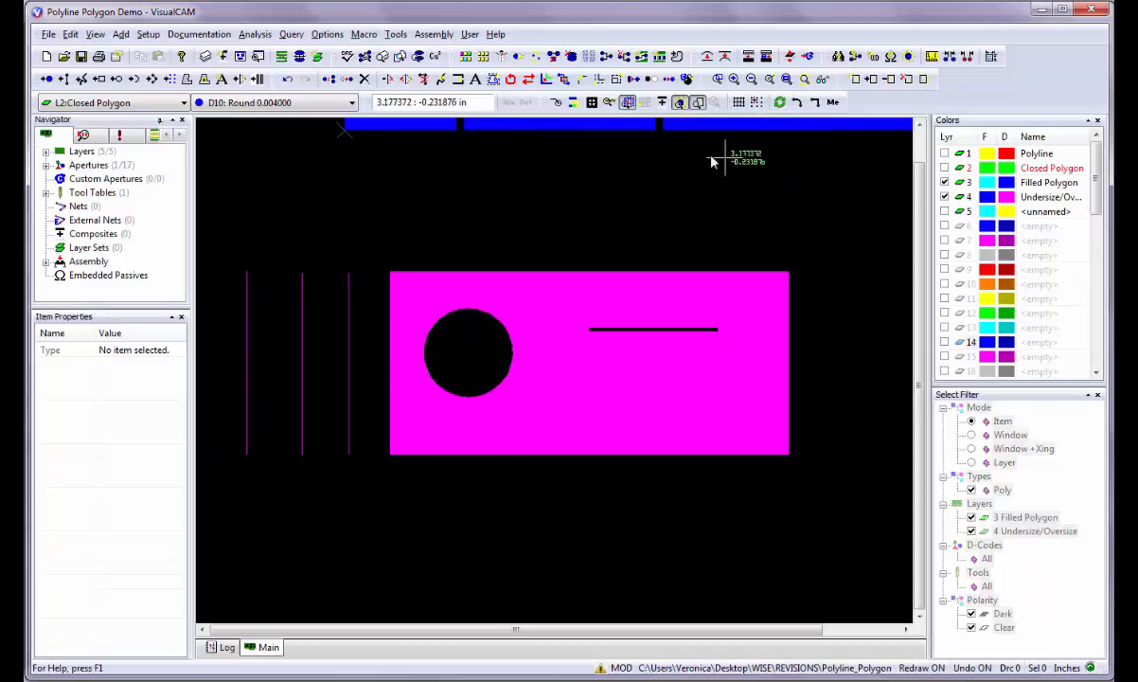
scroll(691, 153, down, 1)
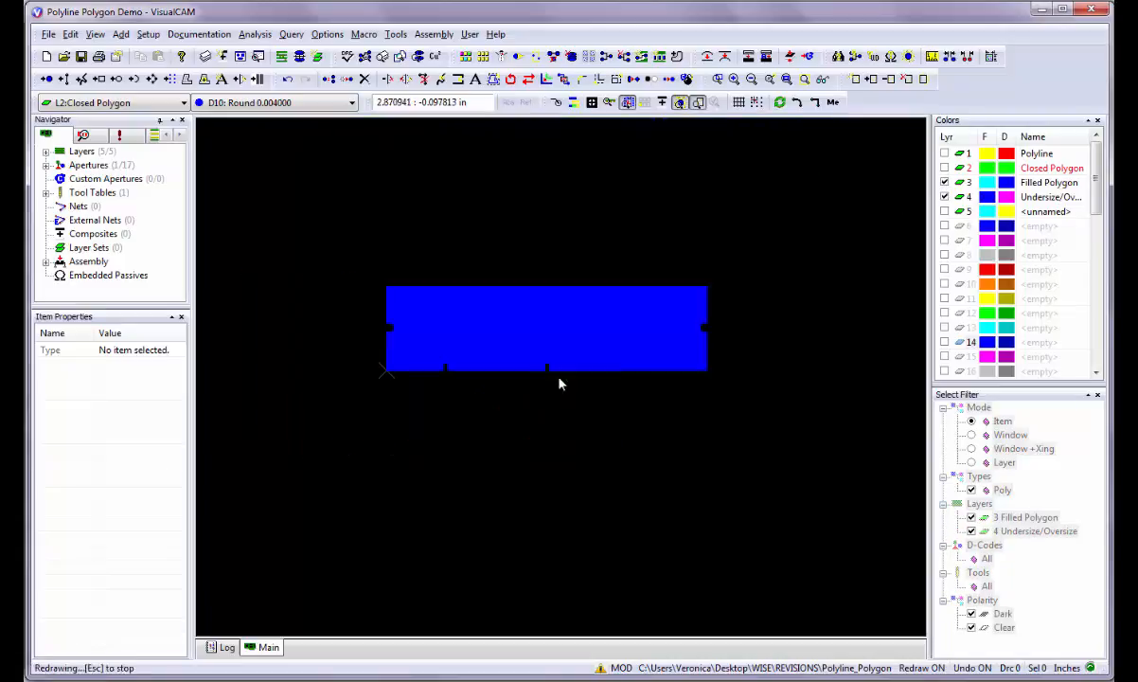
right_click(494, 376)
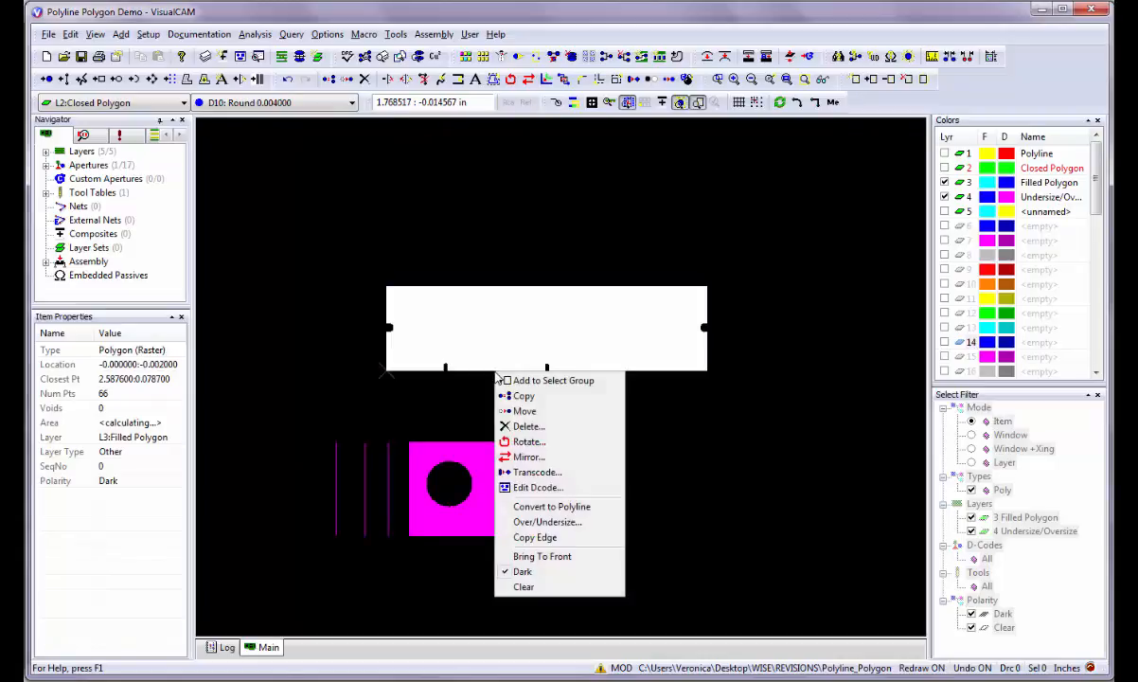
click(522, 537)
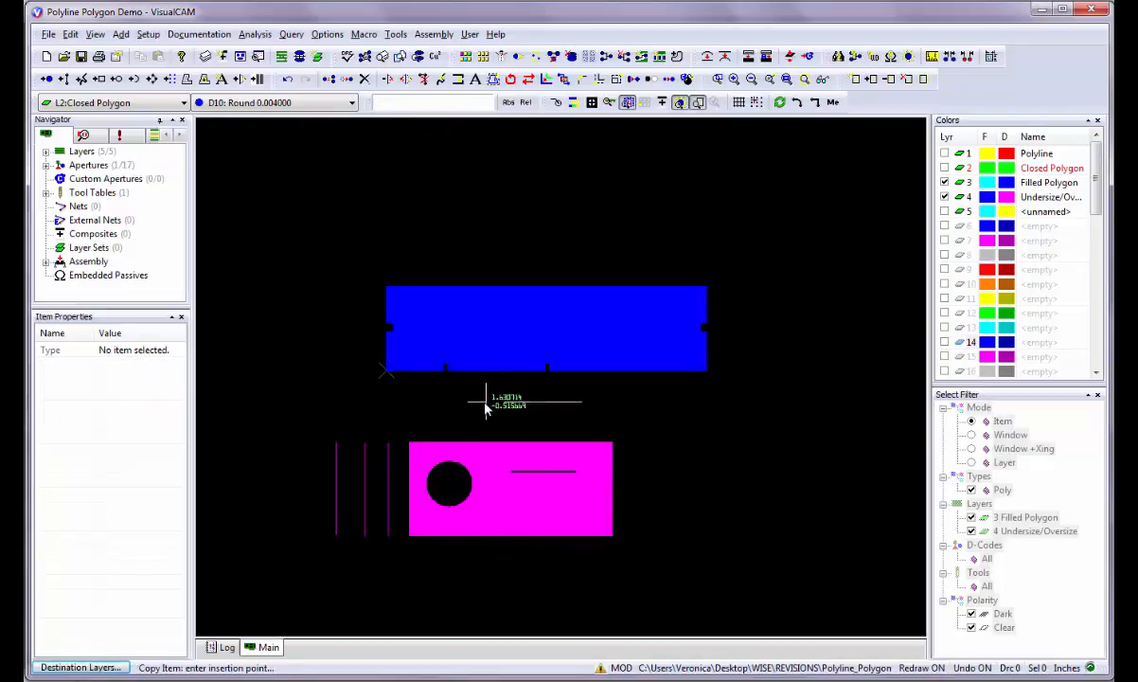
click(630, 401)
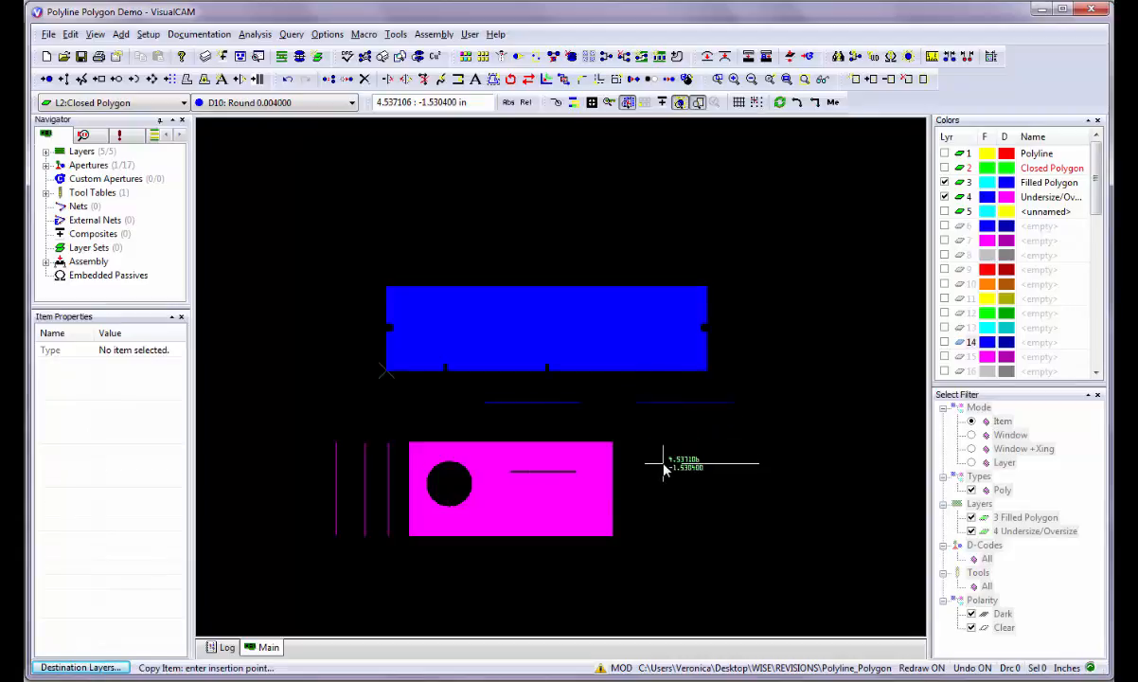
key(Escape)
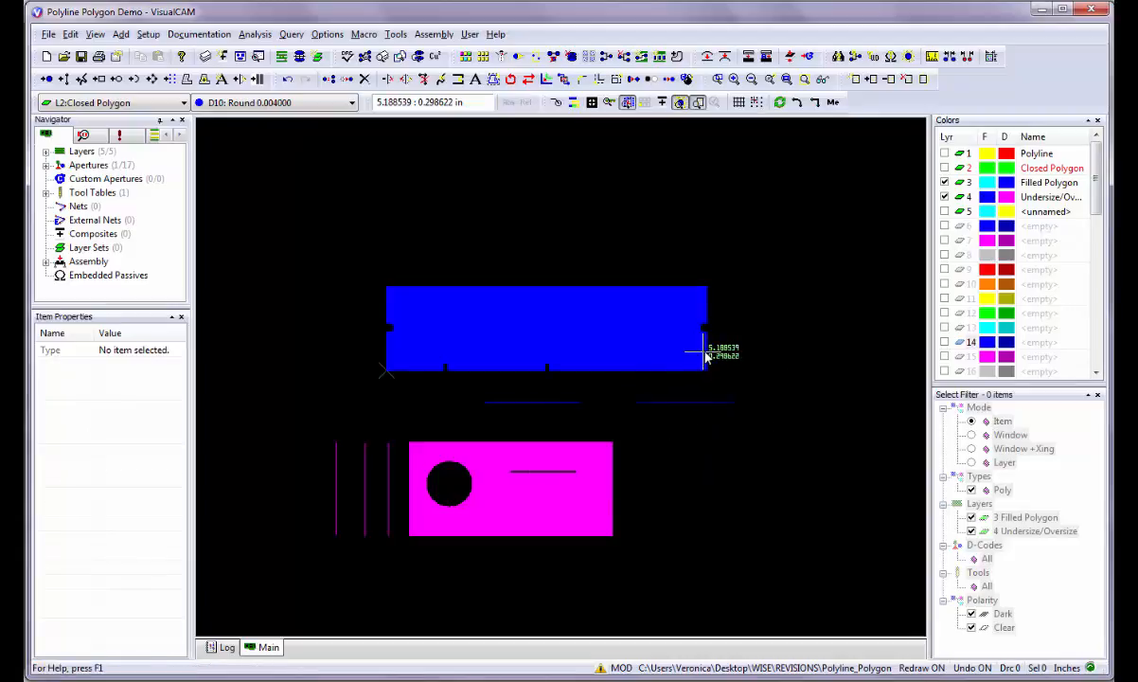
- Copy the blue polygon's right edge segment below the notch for placement beside the polygon
right_click(708, 355)
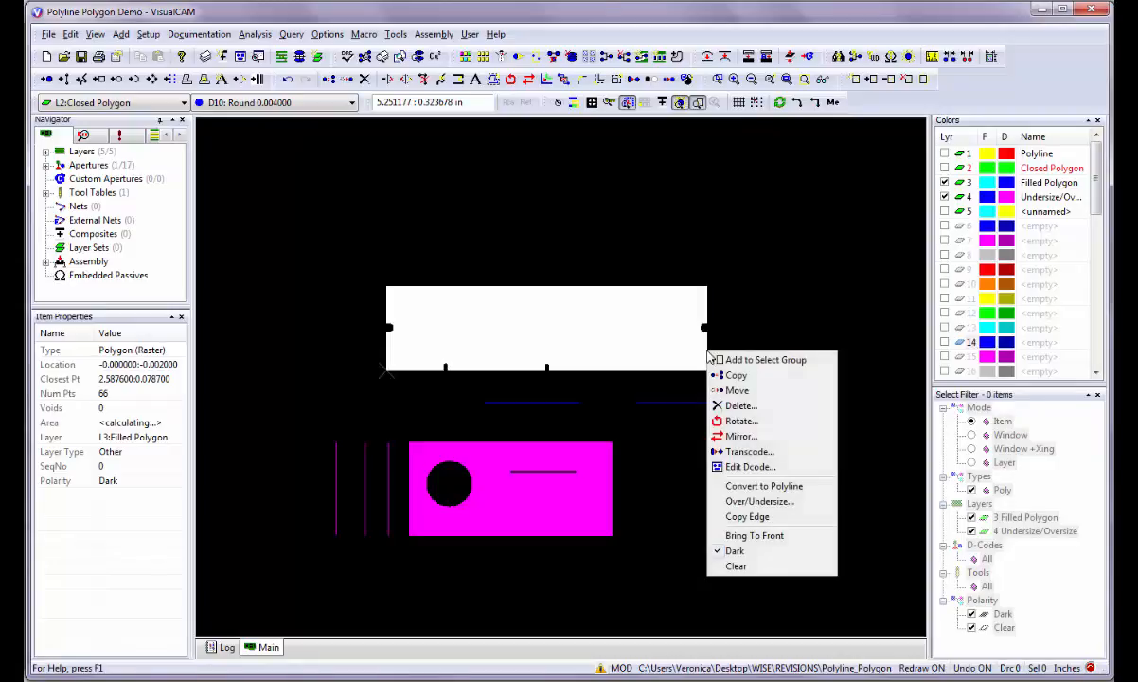
click(734, 515)
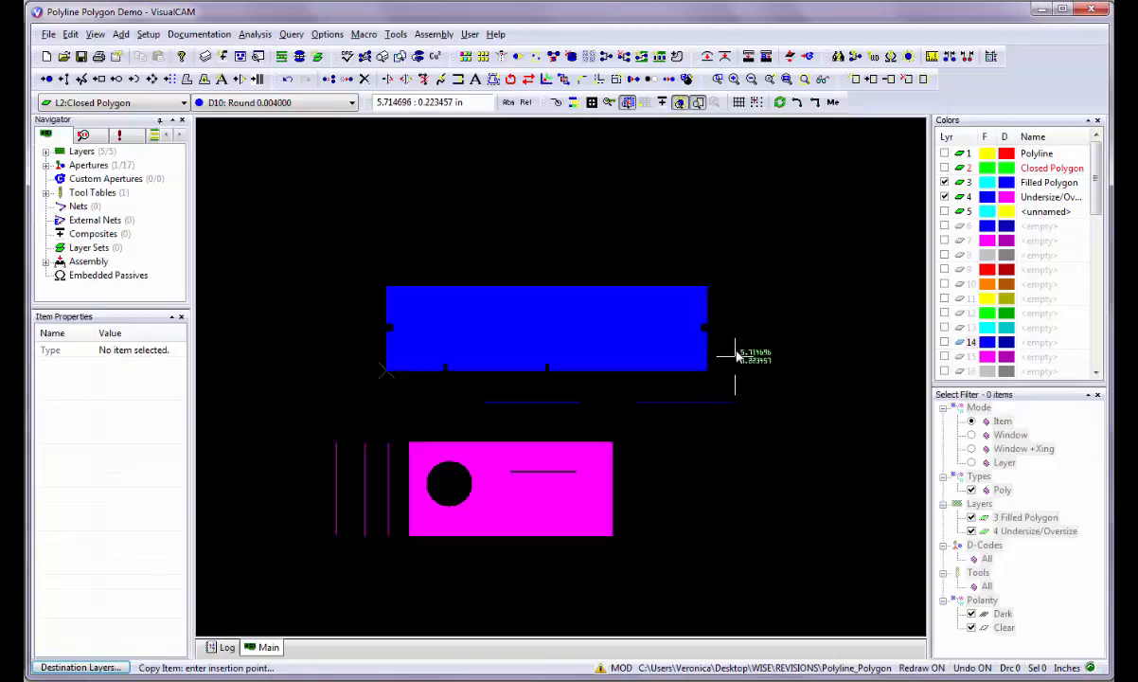